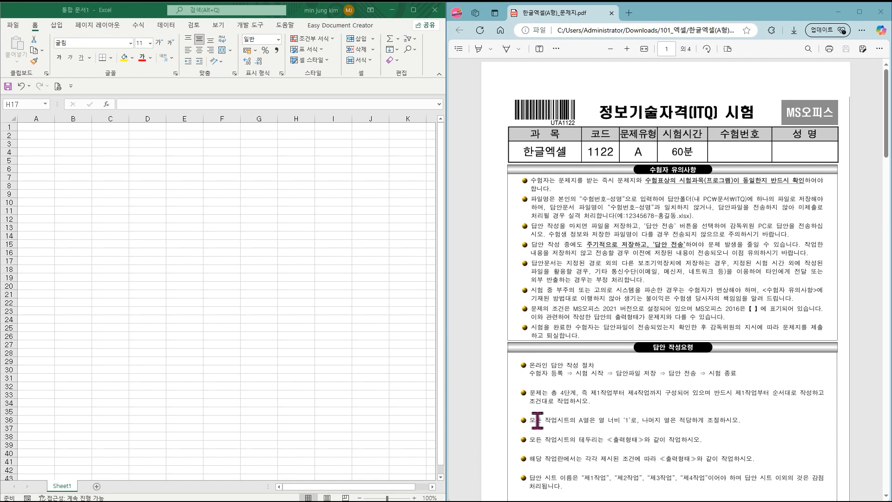
# Step: Set the width of column A to 1, as the exam instructions require
pyautogui.moveTo(530, 420); pyautogui.dragTo(748, 423)
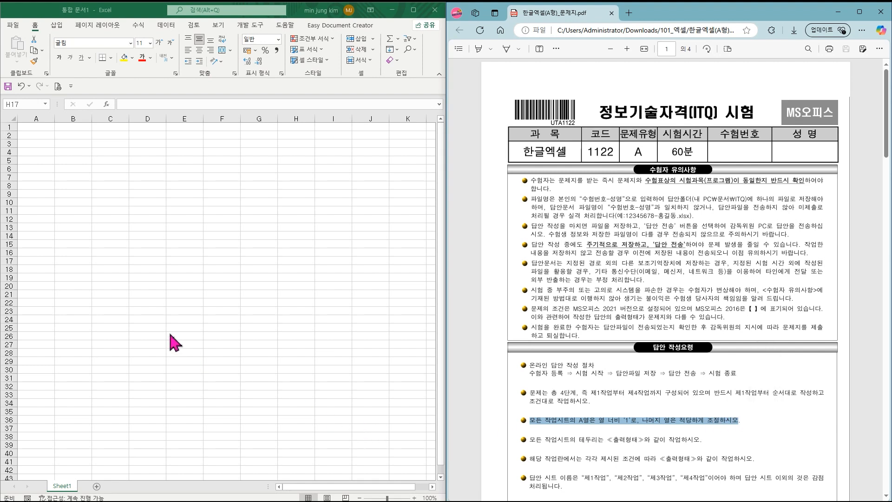
pyautogui.click(41, 116)
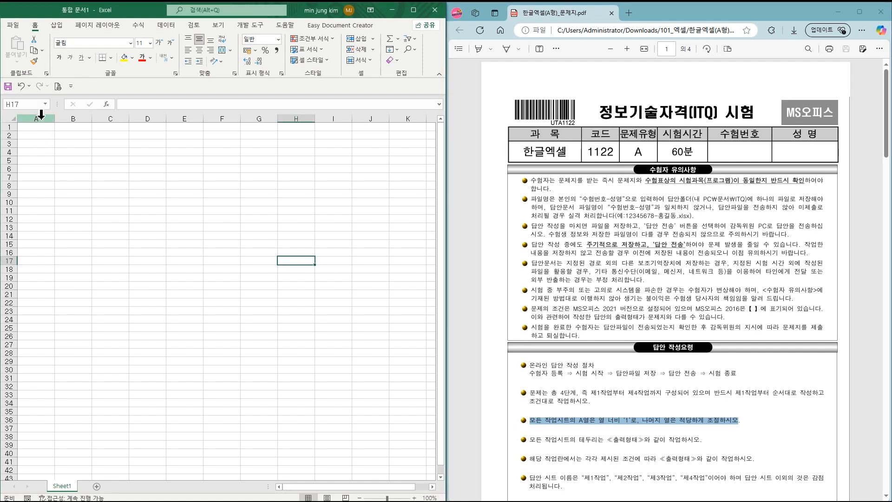
pyautogui.click(41, 117)
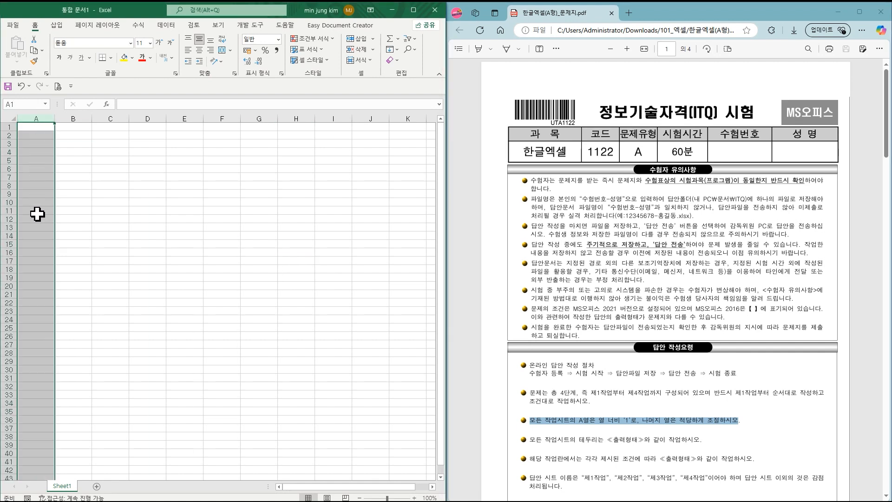
pyautogui.rightClick(38, 118)
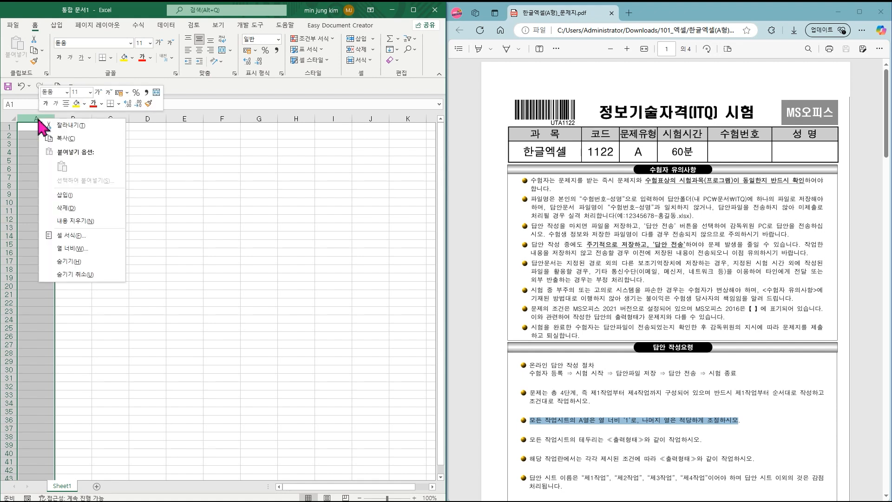
pyautogui.click(92, 249)
pyautogui.write('1')
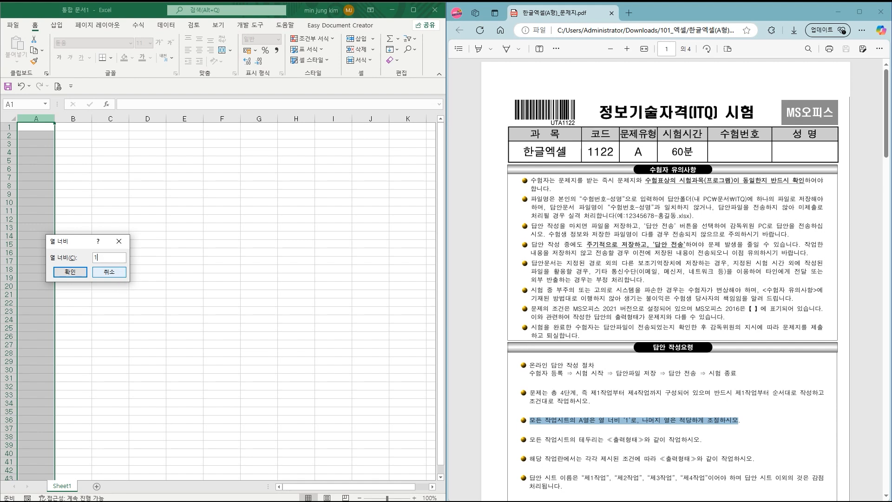
pyautogui.click(71, 272)
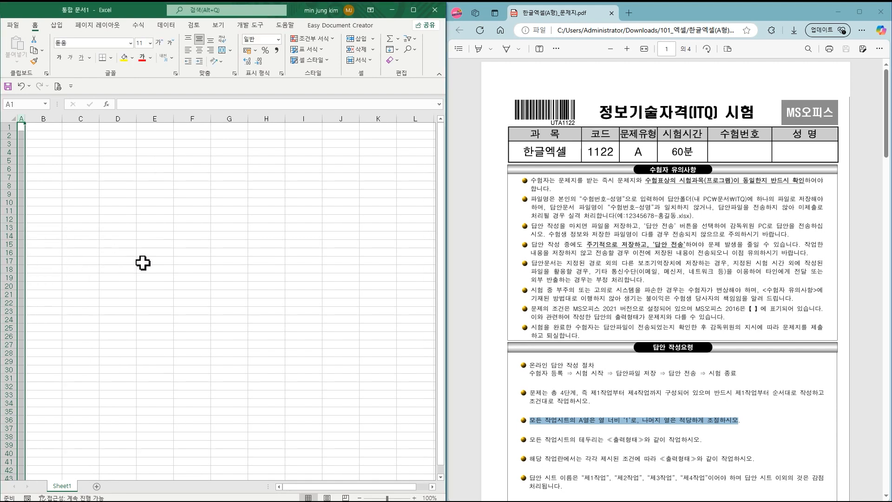
# Step: Change the font of the entire worksheet to 굴림, following the first condition of task 1 in the exam PDF
pyautogui.scroll(-10, 634, 271)
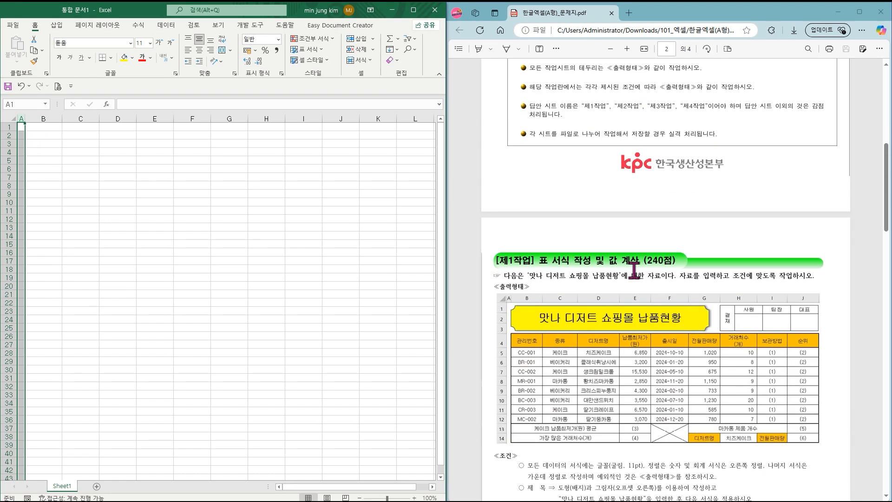
pyautogui.scroll(-3, 634, 271)
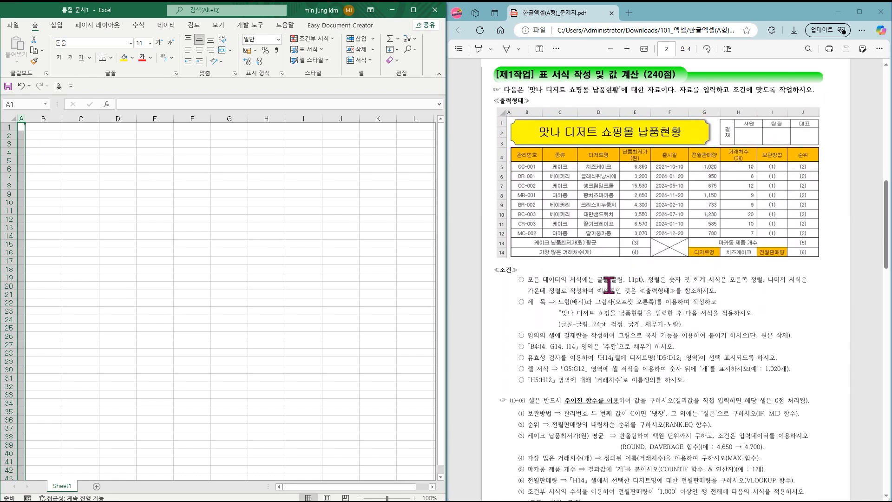
pyautogui.moveTo(596, 281); pyautogui.dragTo(645, 280)
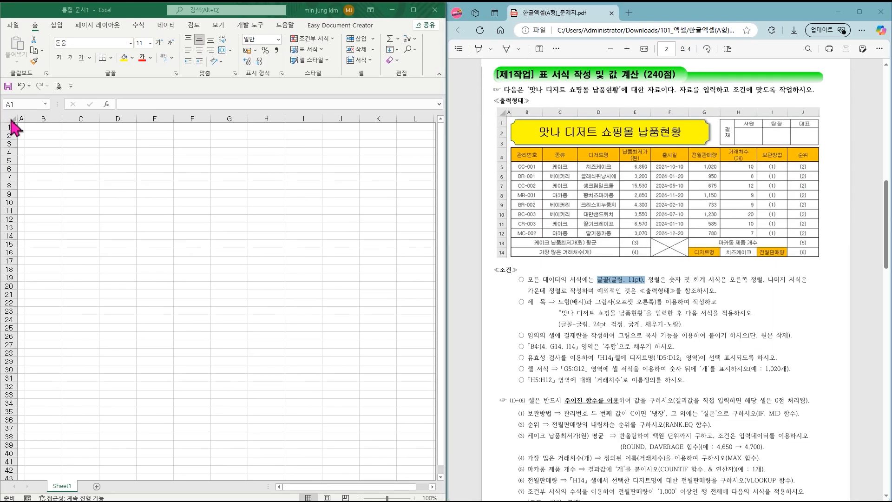
pyautogui.click(16, 232)
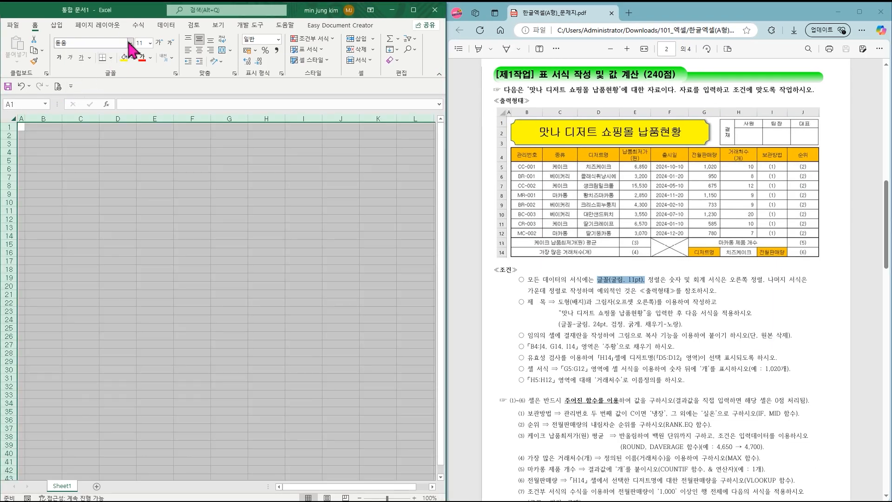
pyautogui.click(130, 43)
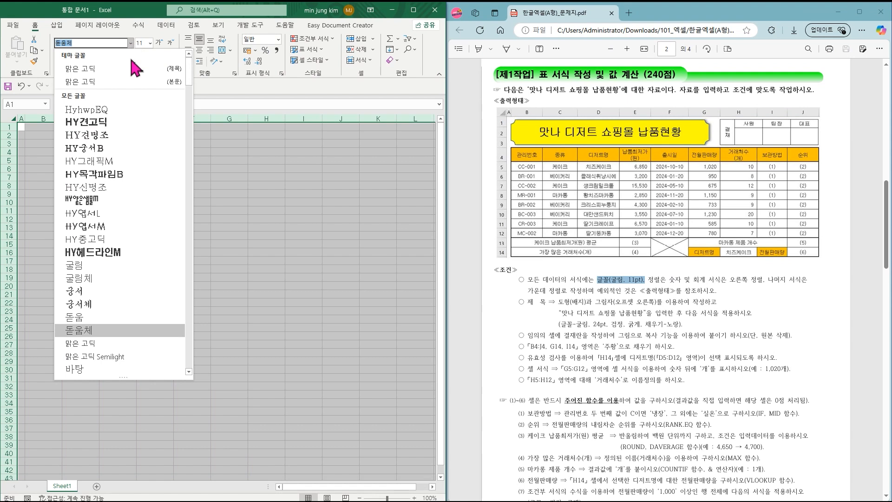
pyautogui.click(104, 265)
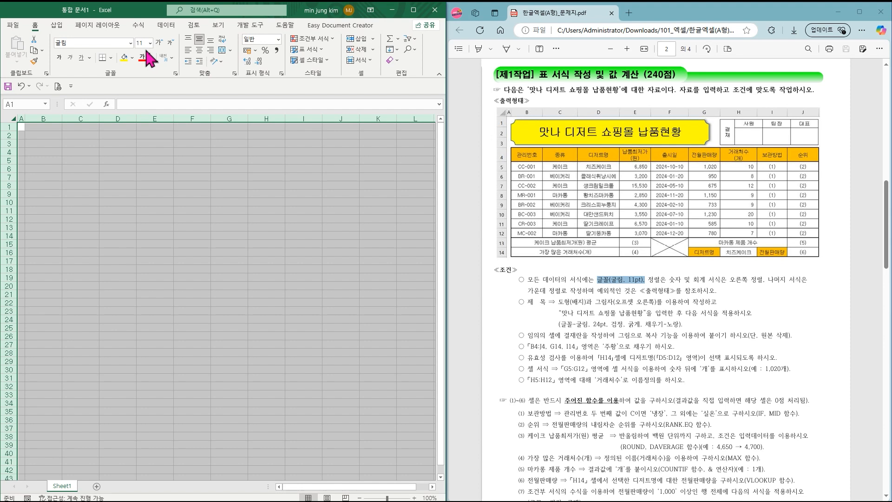
pyautogui.click(148, 242)
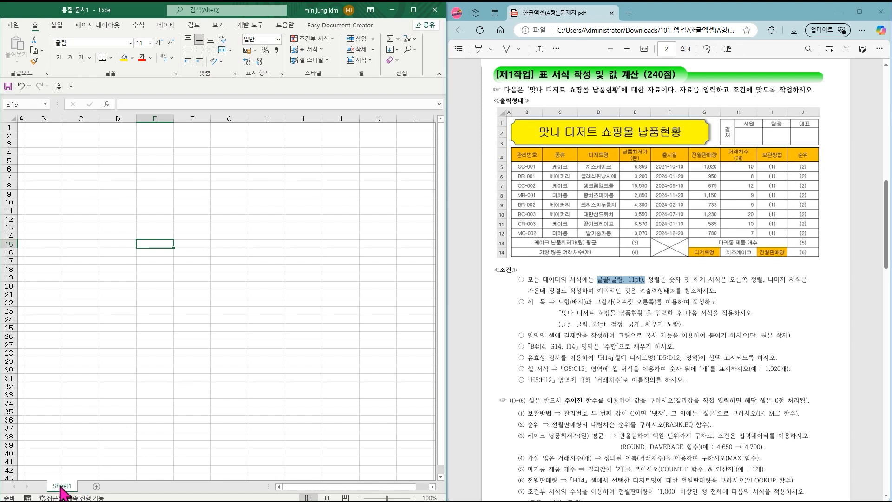
# Step: Make two copies of Sheet1 and rename the original sheet 제1작업
pyautogui.moveTo(61, 488); pyautogui.dragTo(141, 487)
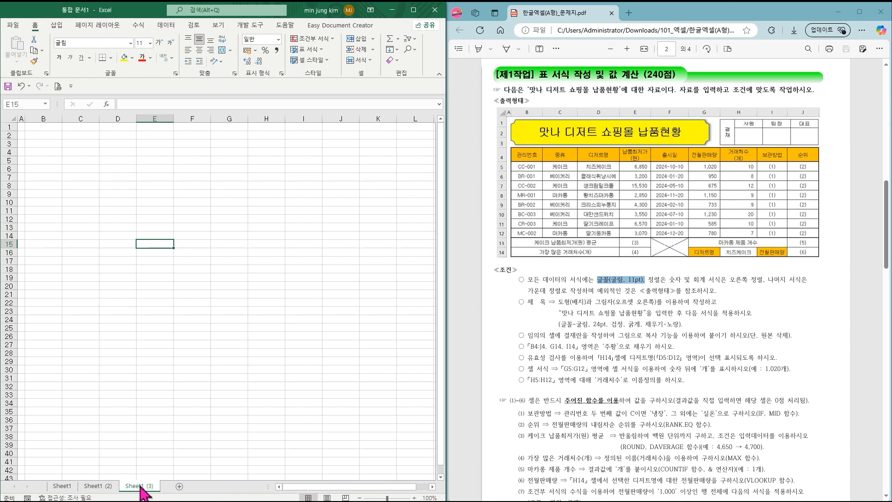
pyautogui.doubleClick(62, 487)
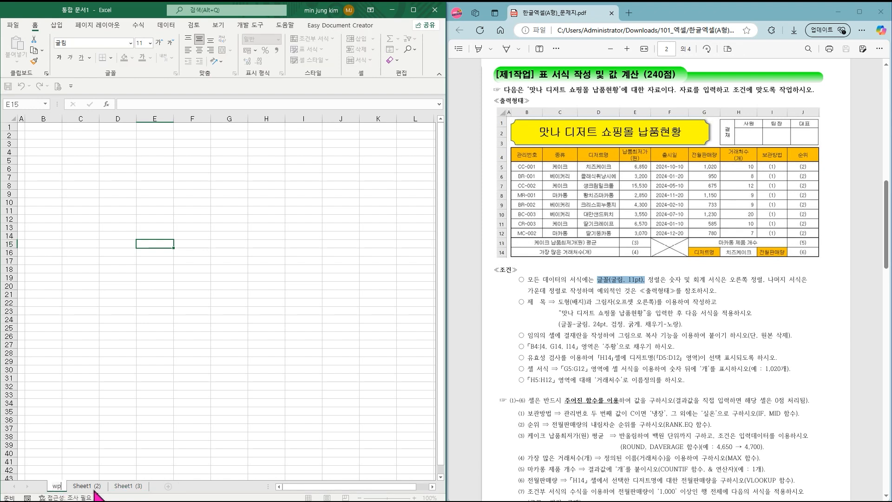
pyautogui.write('ㅈ제1작업')
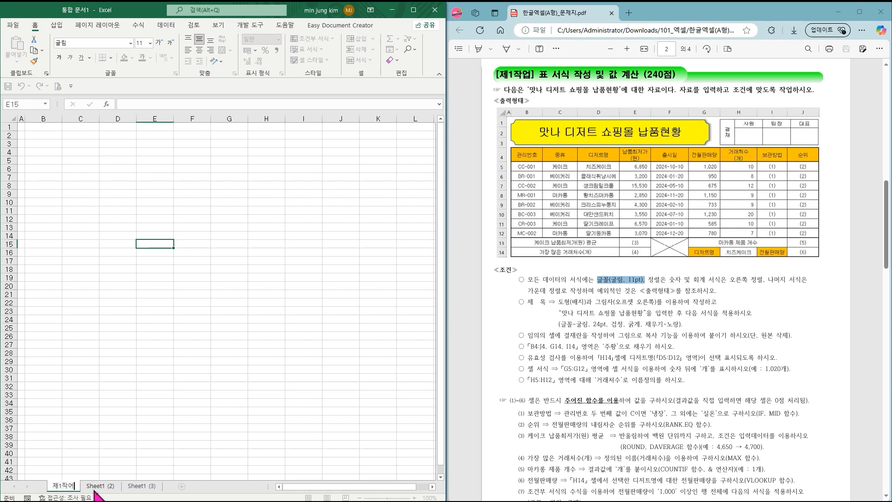
# Step: Rename the two copied sheets 제2작업 and 제3작업
pyautogui.doubleClick(99, 486)
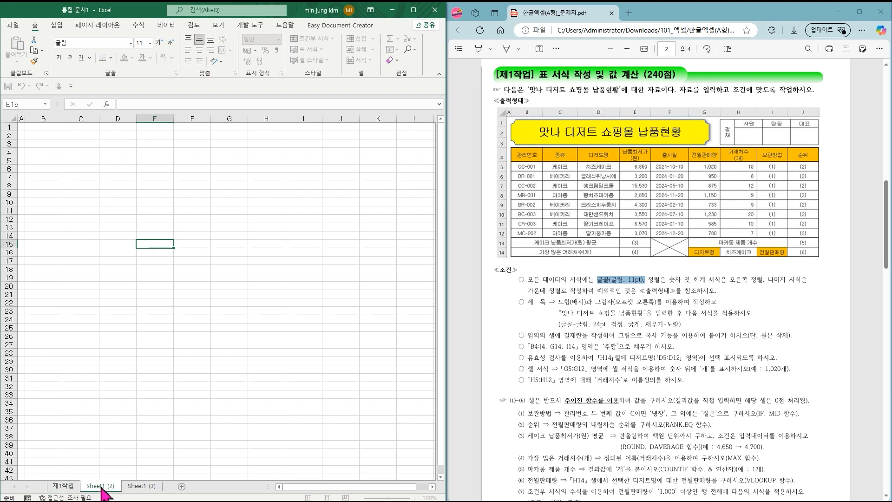
pyautogui.write('제2작업')
pyautogui.press('Return')
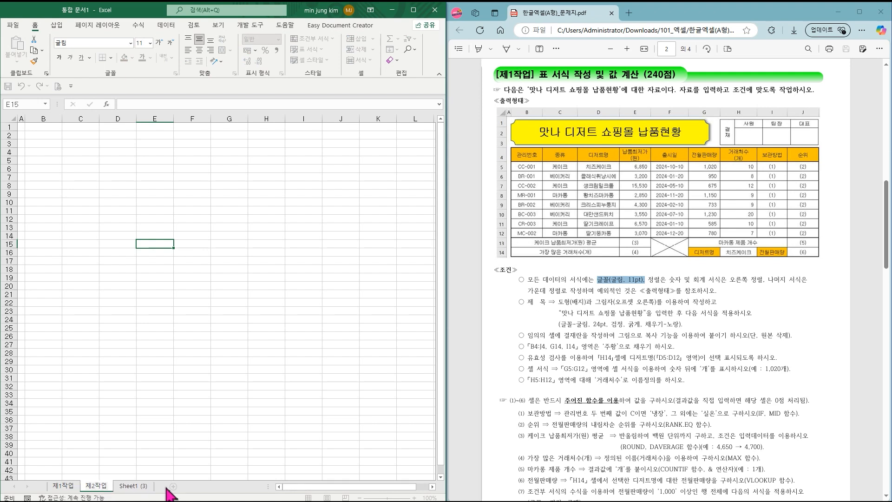
pyautogui.doubleClick(133, 485)
pyautogui.write('제2')
pyautogui.press('BackSpace')
pyautogui.write('3작업')
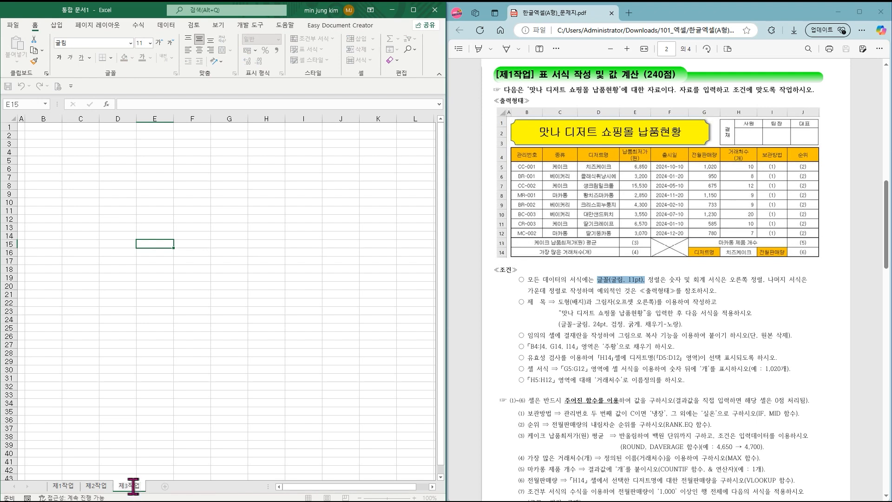
pyautogui.press('Return')
# Step: On the 제1작업 sheet, enter the headers 관리번호, 종류 and 디저트명 in B4:D4
pyautogui.click(64, 485)
pyautogui.click(80, 453)
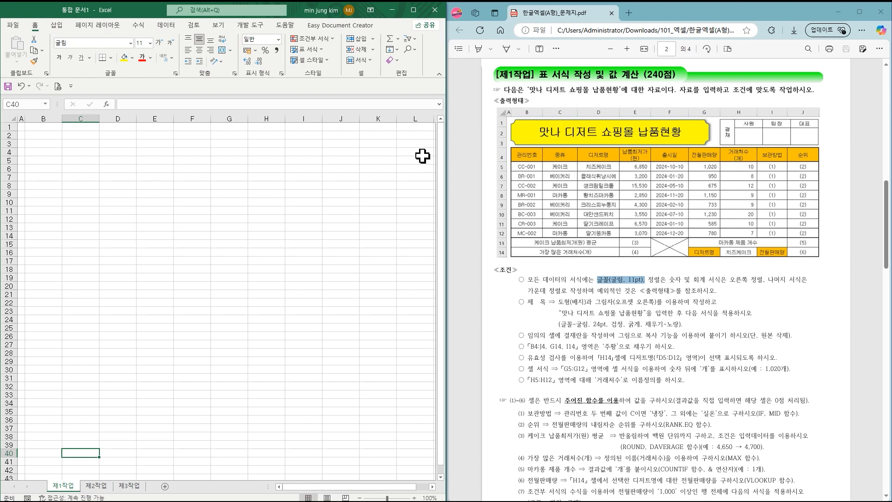
pyautogui.click(50, 152)
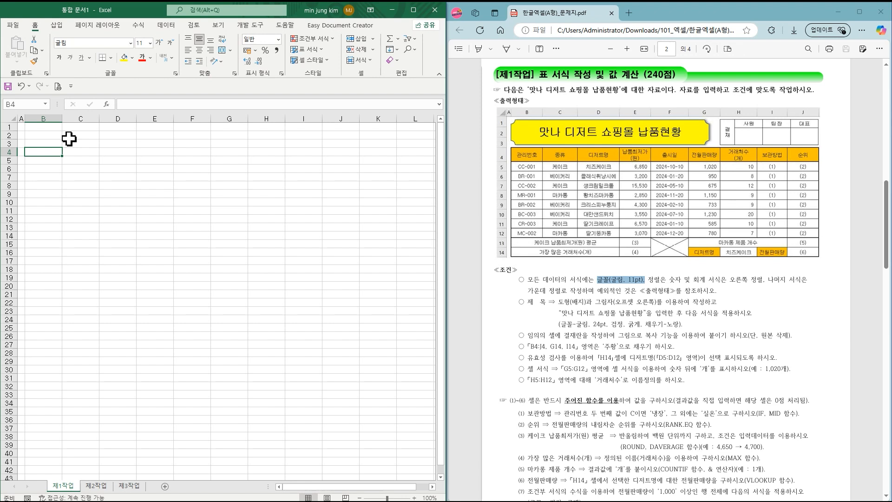
pyautogui.write('관리번호')
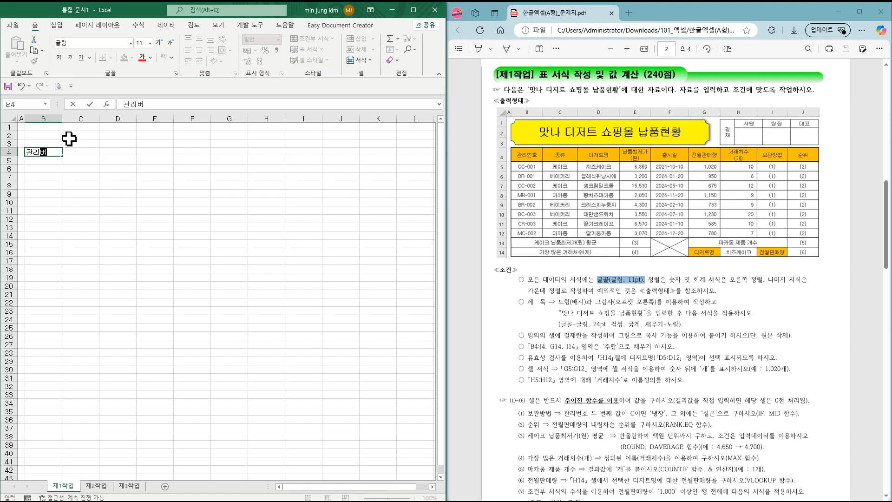
pyautogui.press('Tab')
pyautogui.write('종류')
pyautogui.press('Tab')
pyautogui.write('딮저트명')
pyautogui.press('Tab')
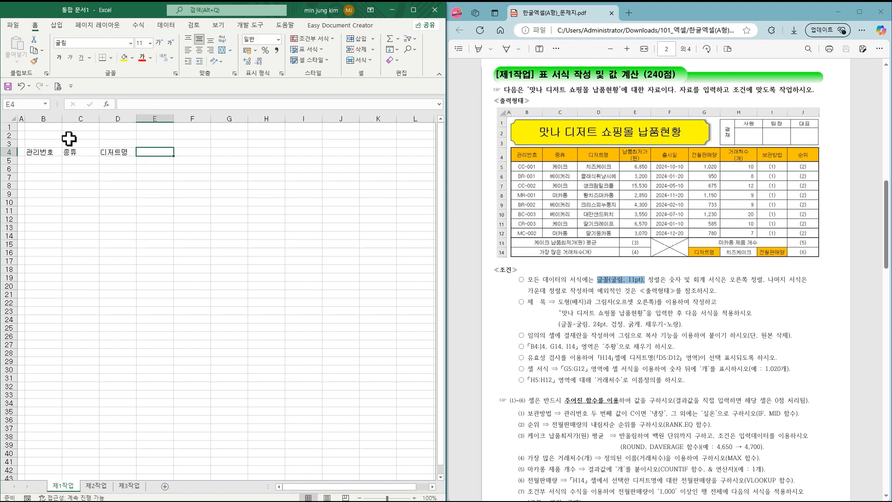
# Step: Enter the headers 납품최저가(원), with (원) on a second line, 출시일 and 전월판매량 in E4:G4
pyautogui.write('납')
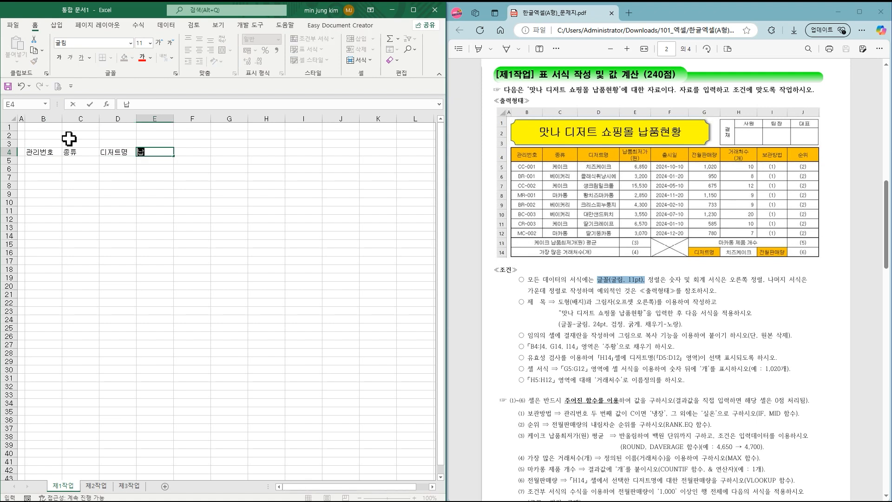
pyautogui.write('품최저가')
pyautogui.hotkey('alt', 'Return')
pyautogui.write('(원)')
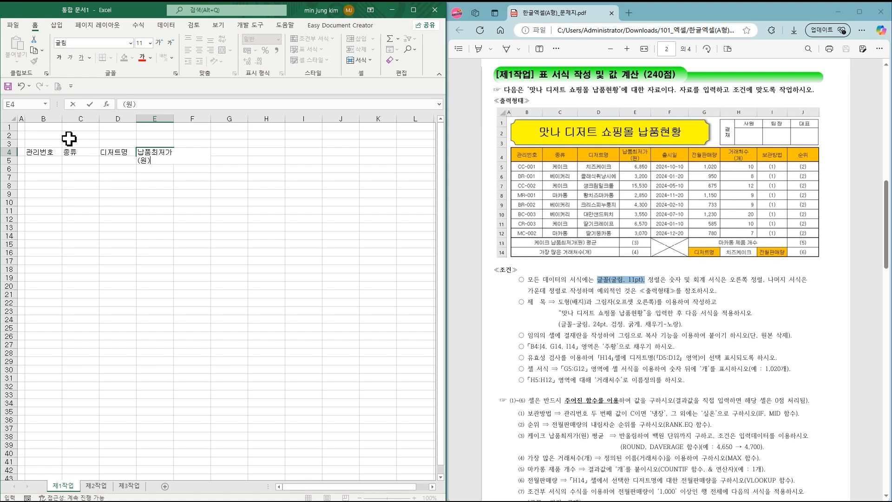
pyautogui.press('Tab')
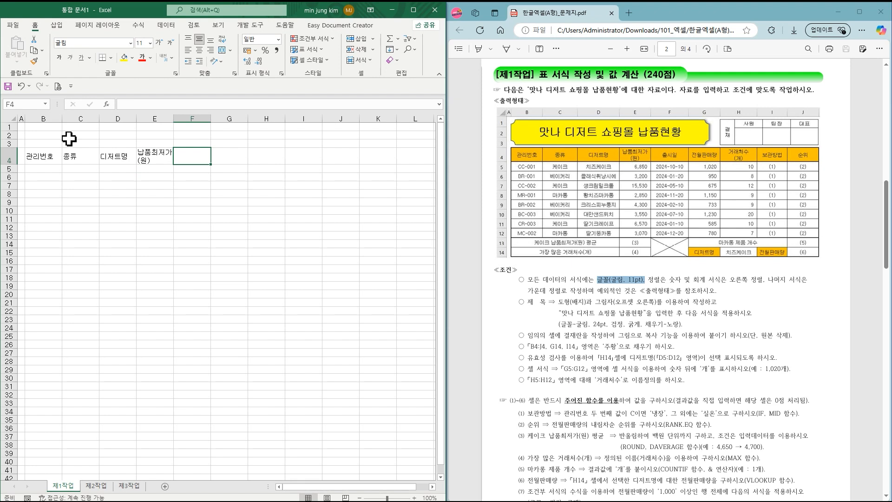
pyautogui.write('출시일')
pyautogui.press('Tab')
pyautogui.write('전월판매량')
pyautogui.press('Tab')
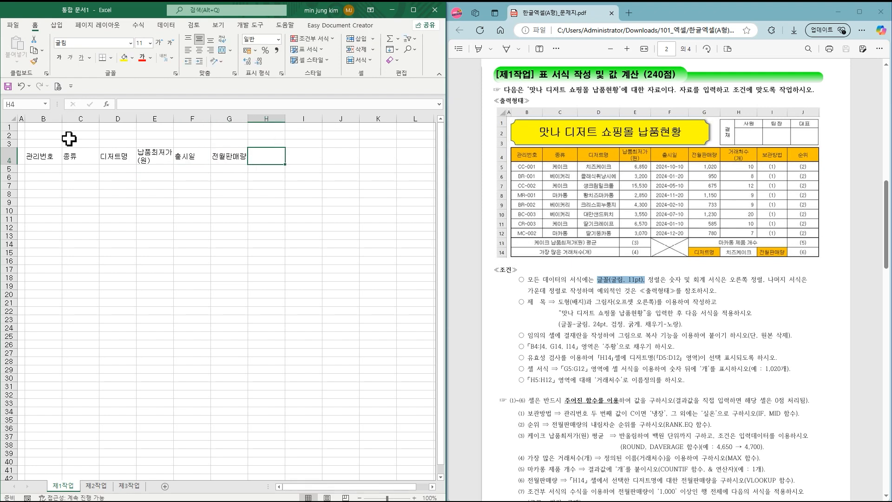
# Step: Enter the headers 거래처수(개), with (개) on a second line, 보관방법 and 순위 in H4:J4
pyautogui.write('거래처수')
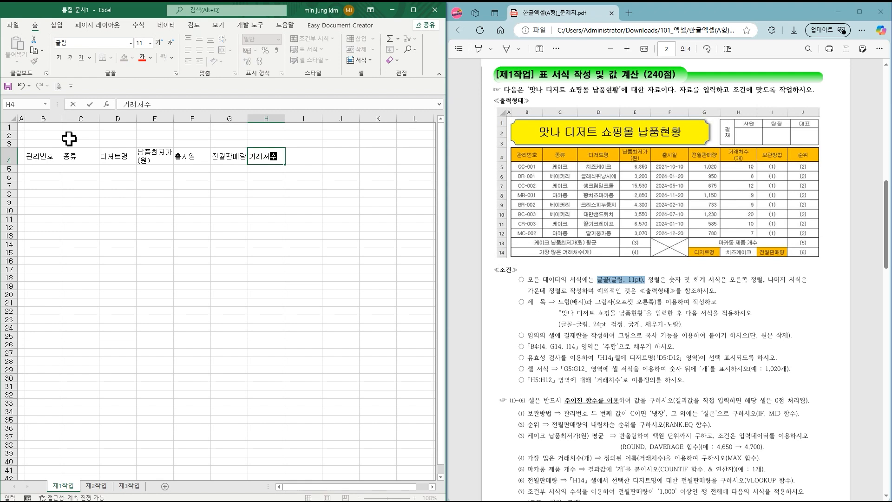
pyautogui.hotkey('alt', 'Return')
pyautogui.write('(개)')
pyautogui.press('Tab')
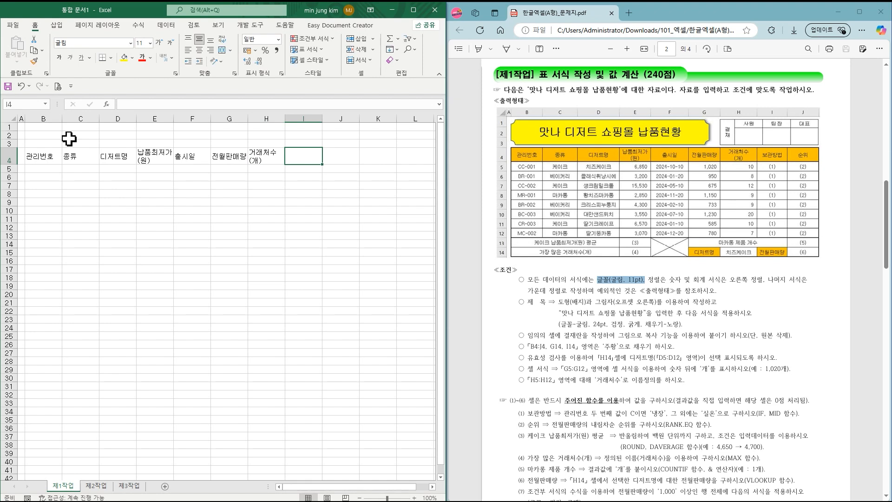
pyautogui.write('보관방법')
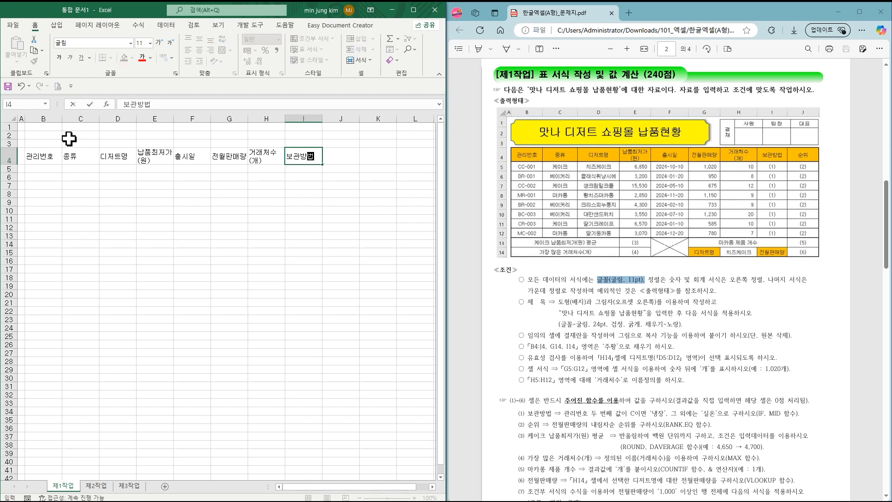
pyautogui.press('Tab')
pyautogui.write('순위')
pyautogui.press('Tab')
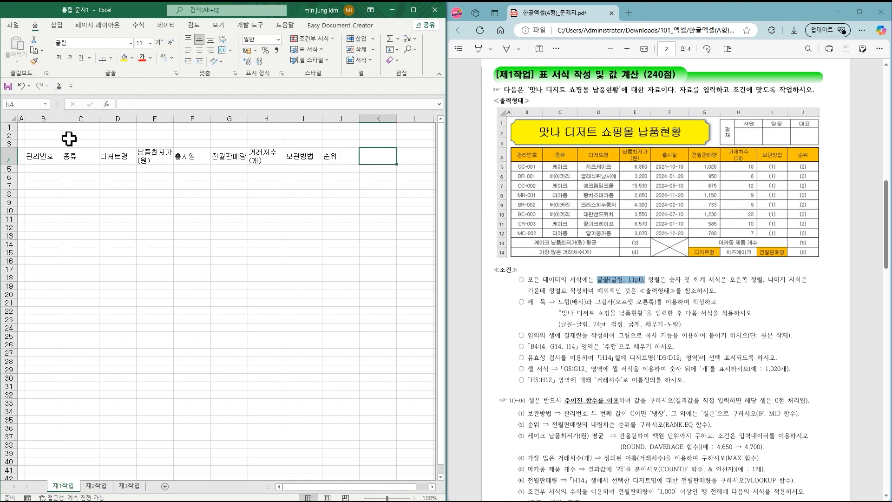
# Step: Enter the 관리번호 codes CC-001, BR-001 and CC-002 in B5:B7
pyautogui.click(44, 170)
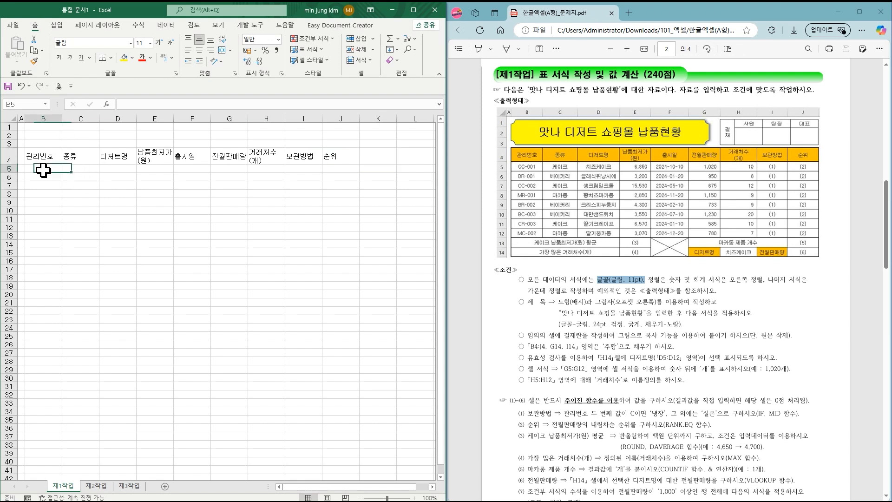
pyautogui.write('C')
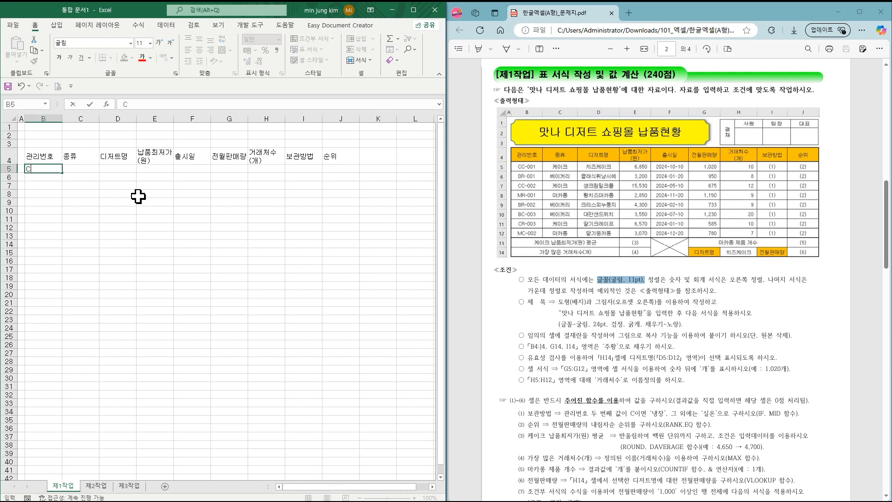
pyautogui.write('C-001')
pyautogui.press('Return')
pyautogui.write('B')
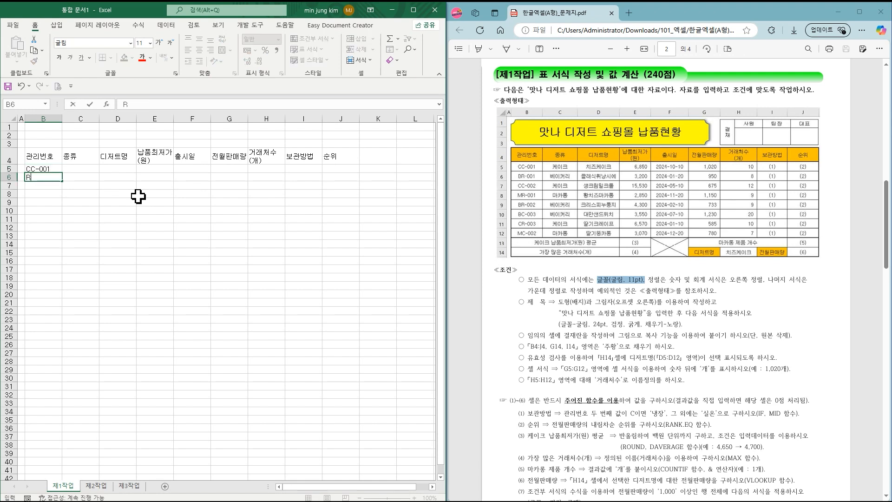
pyautogui.press('BackSpace')
pyautogui.write('BR-001')
pyautogui.press('Return')
pyautogui.write('CC-002')
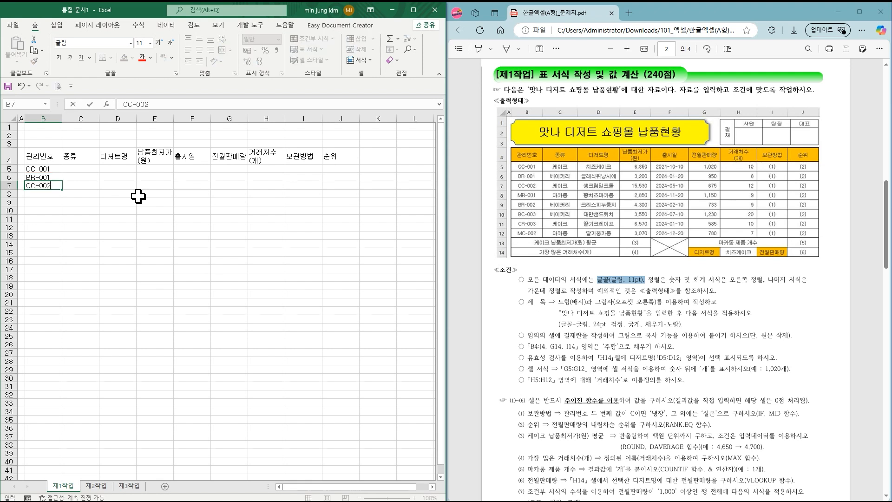
pyautogui.press('Return')
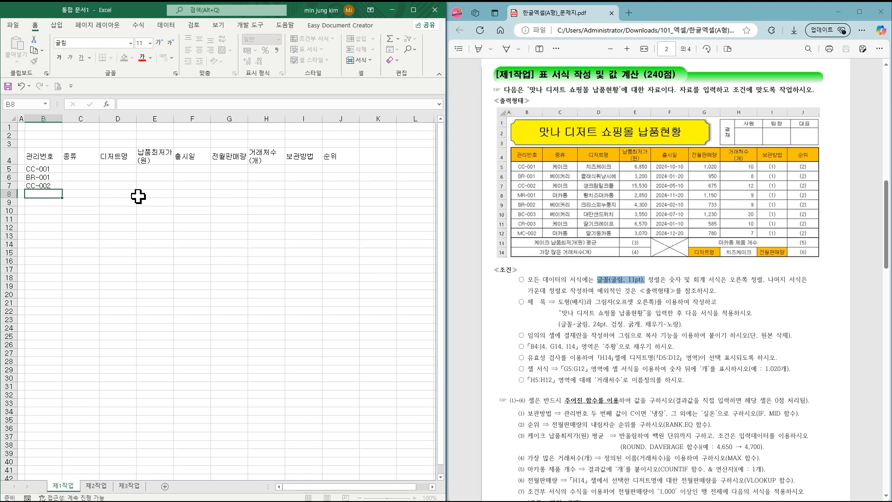
# Step: Enter the 관리번호 codes MR-001 and BR-002 in B8:B9
pyautogui.write('MR-001')
pyautogui.press('Return')
pyautogui.write('V')
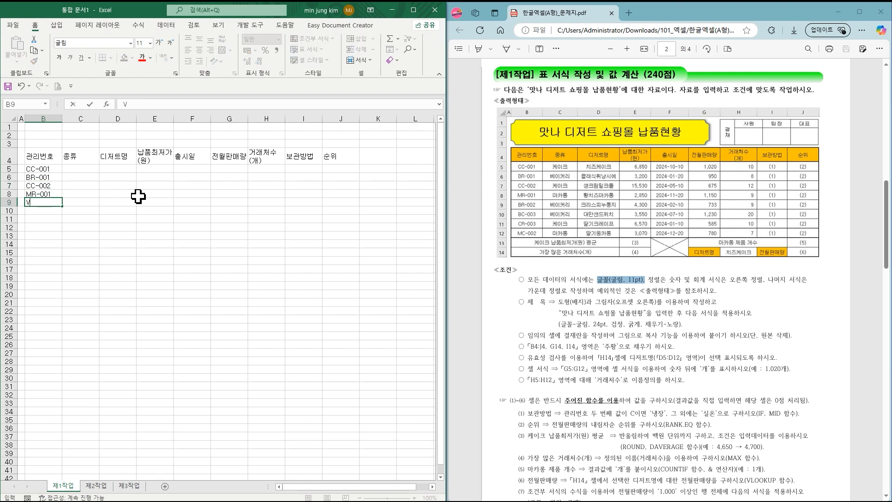
pyautogui.write('BR-001')
pyautogui.press('BackSpace')
pyautogui.write('2')
pyautogui.press('Return')
# Step: Complete the 관리번호 column with BC-003, CR-003 and MC-002 in B10:B12
pyautogui.write('B')
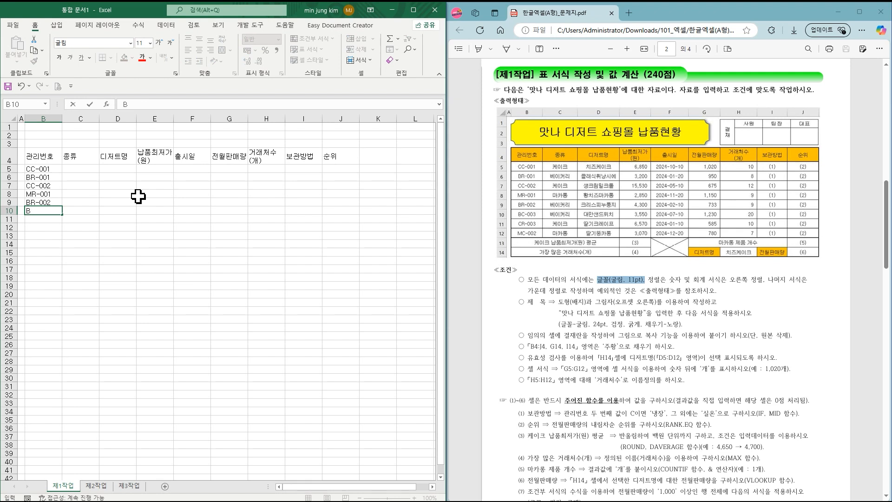
pyautogui.write('C-003')
pyautogui.press('Return')
pyautogui.write('CR')
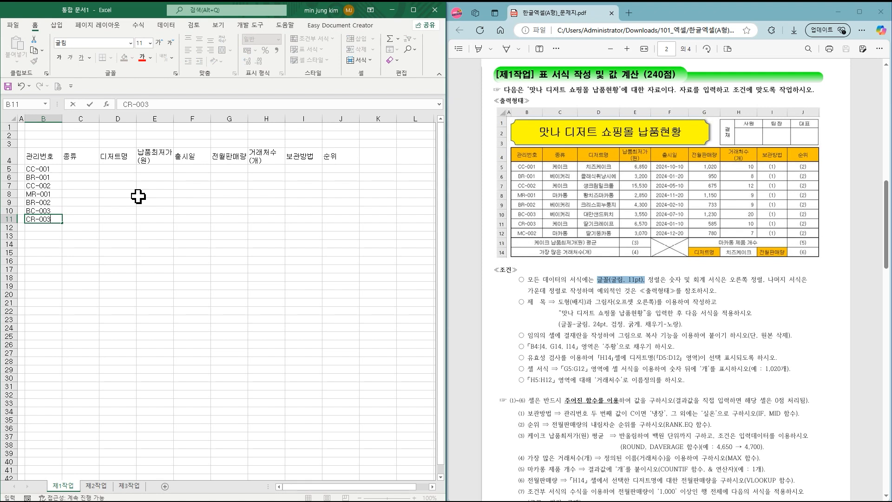
pyautogui.press('Return')
pyautogui.write('MC')
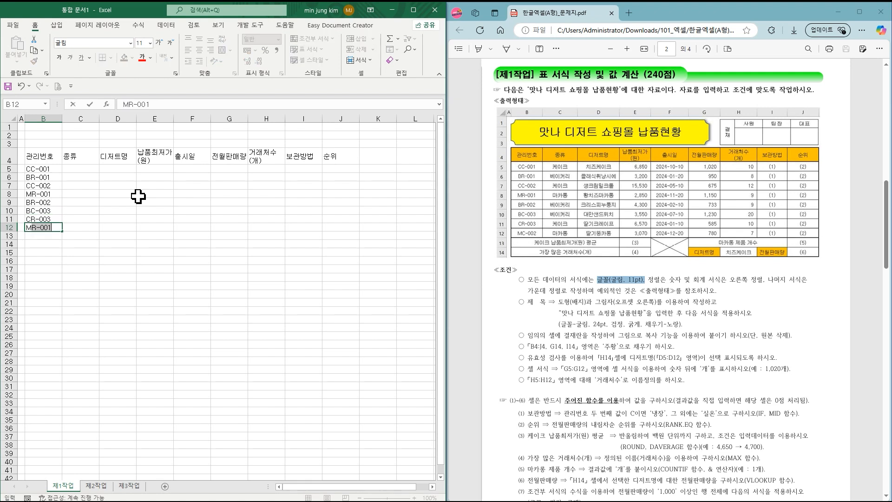
pyautogui.write('-002')
pyautogui.press('Tab')
# Step: Enter the 종류 values 케이크, 베이커리 and 케이크 in C5:C7
pyautogui.press('Up')
pyautogui.press('Up')
pyautogui.press('Up')
pyautogui.press('Up')
pyautogui.press('Up')
pyautogui.press('Up')
pyautogui.press('Up')
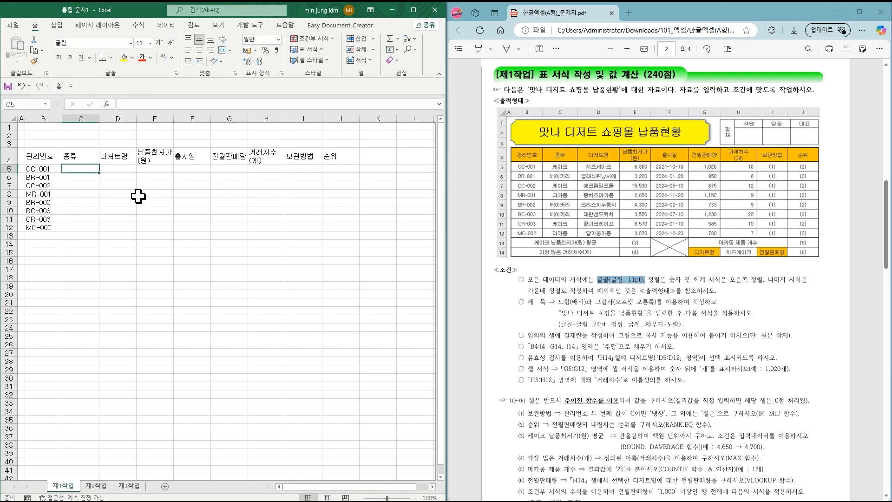
pyautogui.write('케이크')
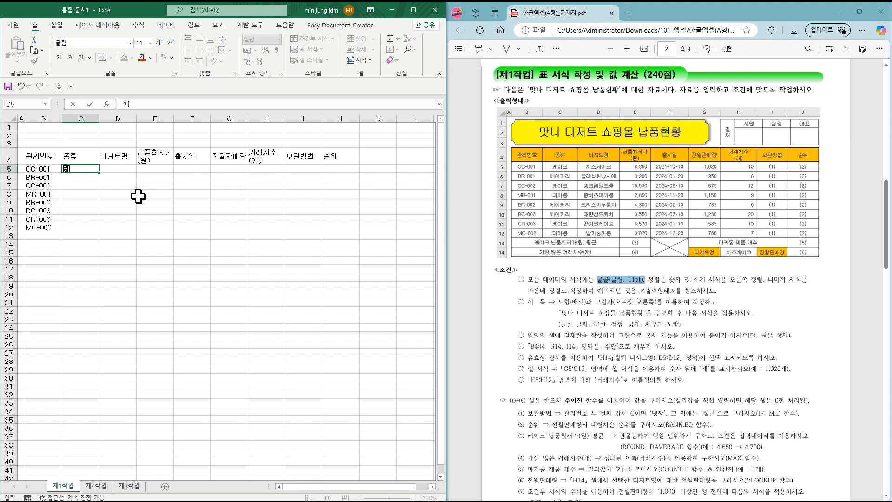
pyautogui.press('Return')
pyautogui.write('베')
pyautogui.press('BackSpace')
pyautogui.press('BackSpace')
pyautogui.write('베이커리')
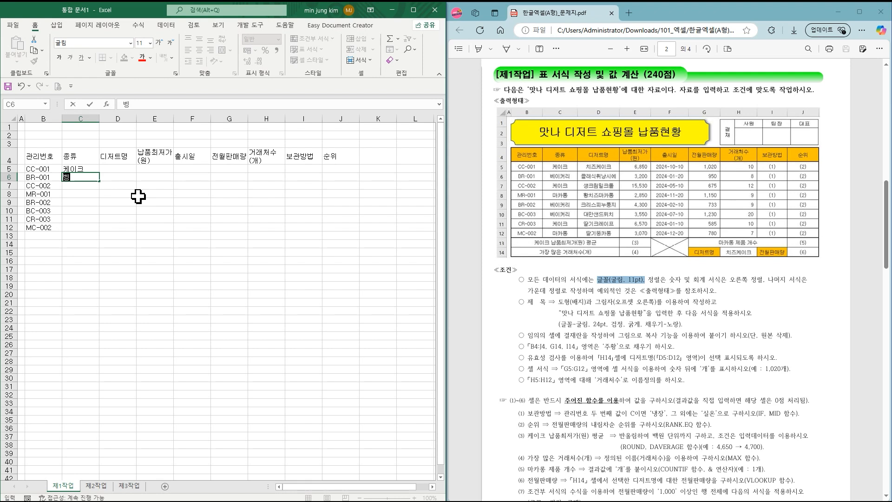
pyautogui.press('Return')
pyautogui.write('케이크')
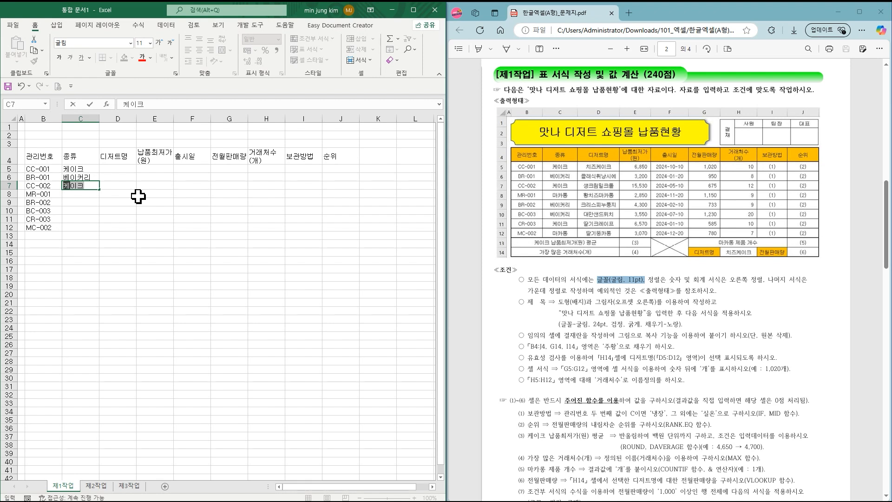
pyautogui.press('Return')
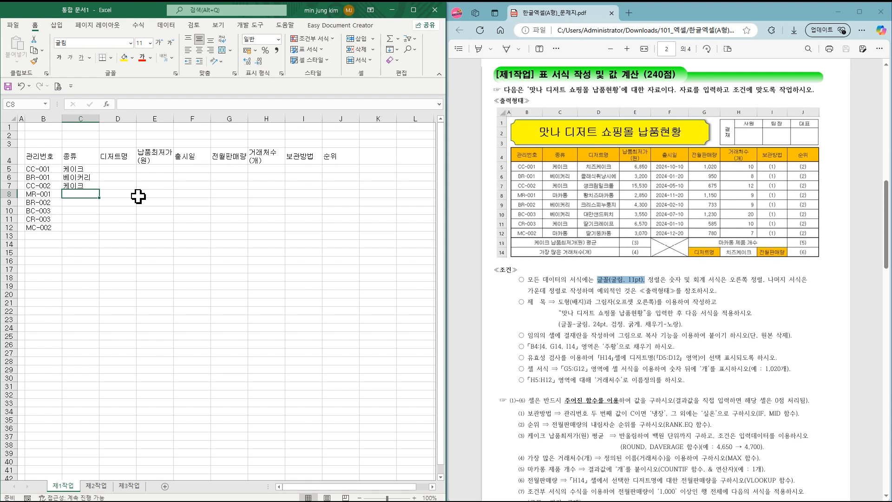
# Step: Complete the 종류 column with 마카롱, 베이커리, 베이커리, 케이크 and 마카롱 in C8:C12
pyautogui.write('마카롱')
pyautogui.press('Return')
pyautogui.write('베이커리')
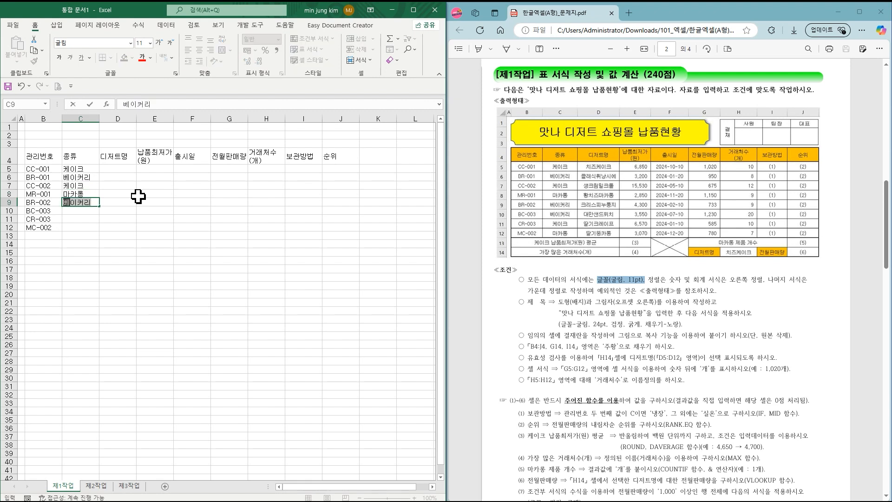
pyautogui.press('Return')
pyautogui.write('베이커리')
pyautogui.press('Return')
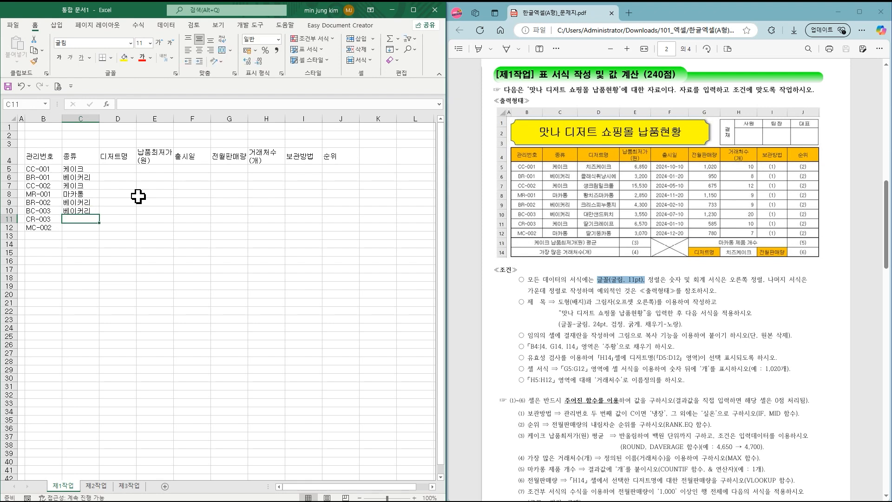
pyautogui.write('케이크')
pyautogui.press('Return')
pyautogui.write('마카롱')
pyautogui.press('Return')
# Step: Enter the 디저트명 values 치즈케이크, 클래식휘낭시에 and 생크림밀크롤 in D5:D7
pyautogui.press('Right')
pyautogui.press('Up')
pyautogui.press('Up')
pyautogui.press('Up')
pyautogui.press('Up')
pyautogui.press('Up')
pyautogui.press('Up')
pyautogui.press('Up')
pyautogui.press('Up')
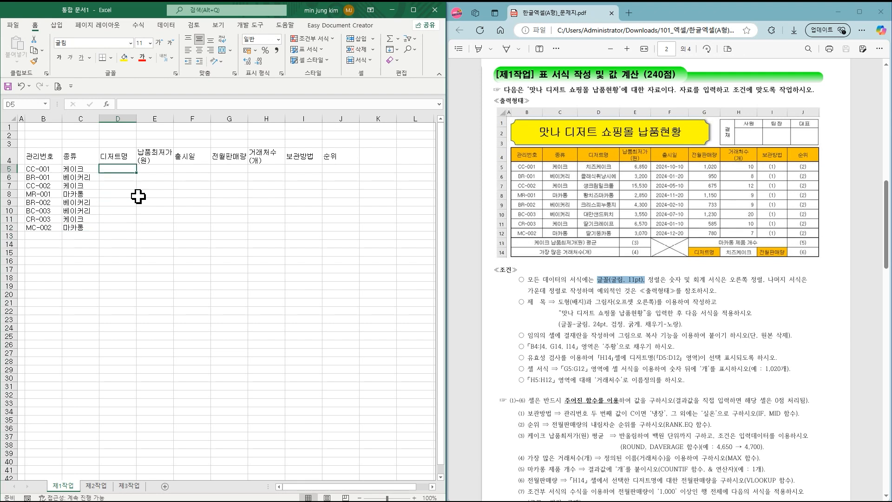
pyautogui.write('치즈케이크')
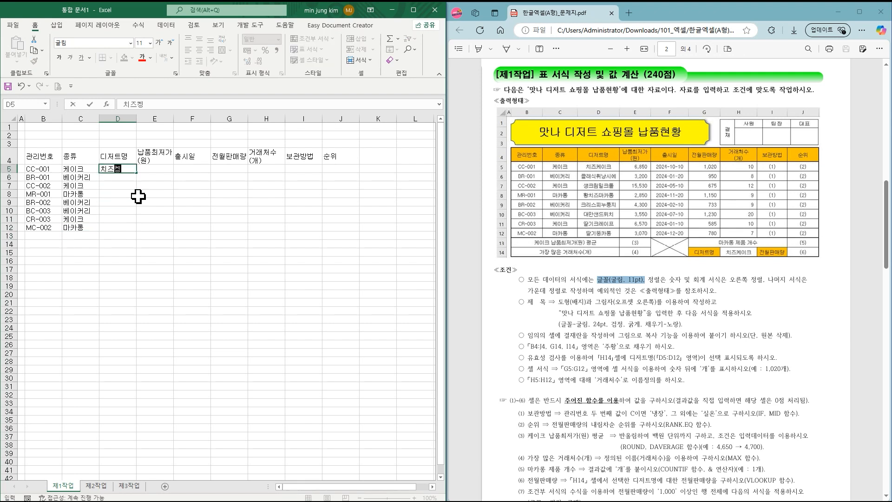
pyautogui.press('Return')
pyautogui.write('ㅋ클래식휘낭ㅅ')
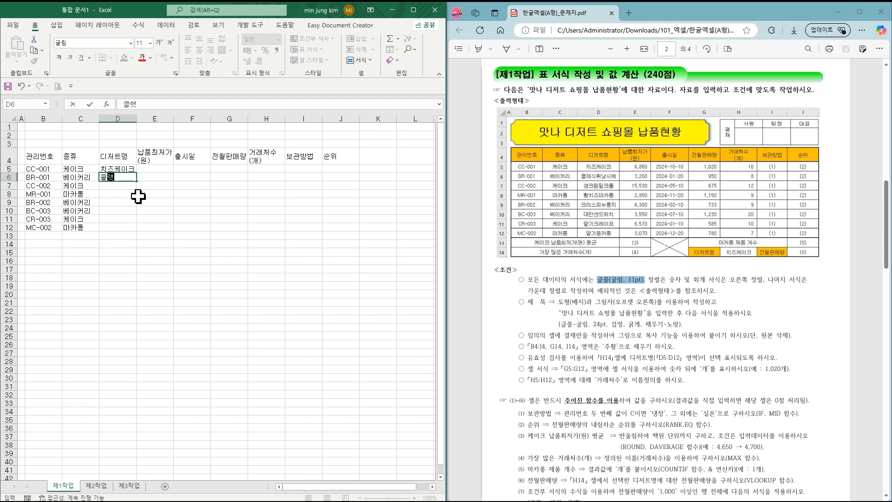
pyautogui.write('시에')
pyautogui.press('Return')
pyautogui.write('생크')
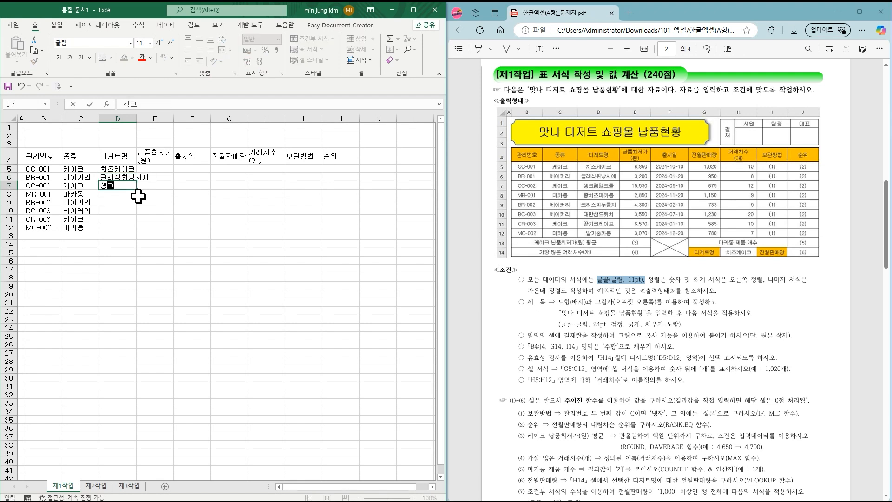
pyautogui.write('림밀클롤')
pyautogui.press('Return')
# Step: Enter the 디저트명 values 황치즈마카롱 and 크리스피누룽지 in D8:D9
pyautogui.write('황치즈마카로')
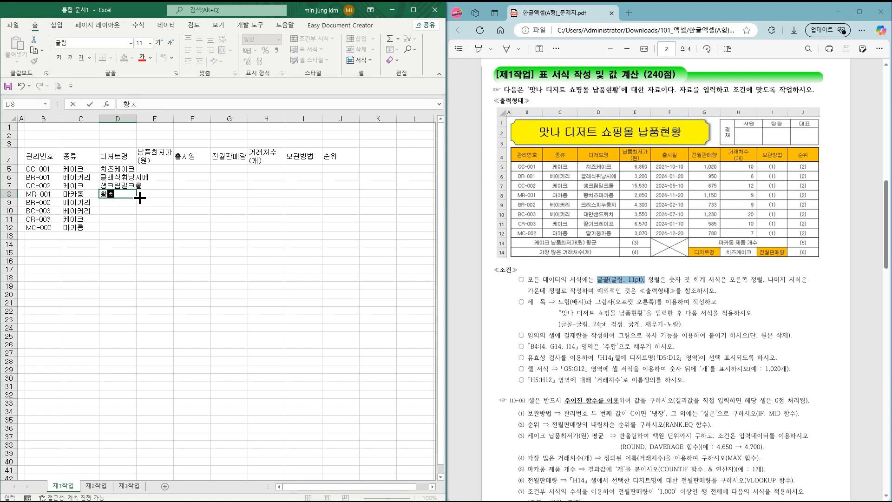
pyautogui.write('ㅇ')
pyautogui.press('Return')
pyautogui.write('크리스피누루')
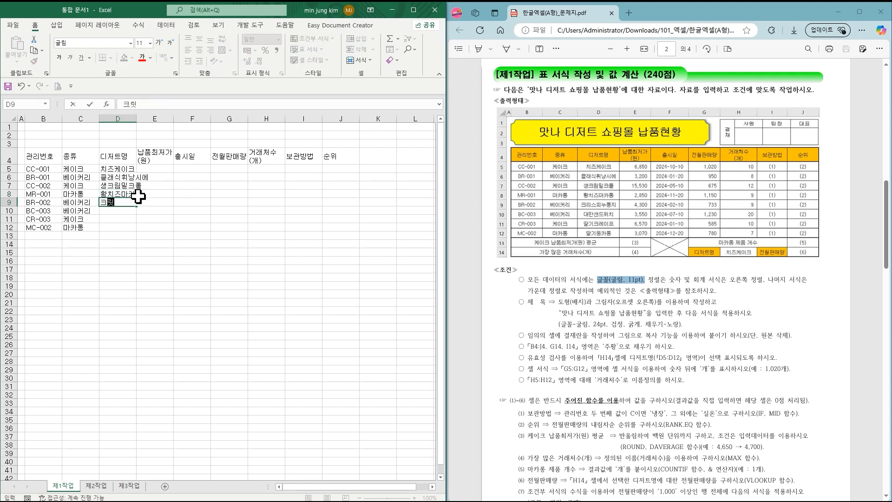
pyautogui.write('ㅇ지')
pyautogui.press('Return')
# Step: Complete the 디저트명 column with 대만샌드위치, 딸기크레이프 and 딸기뚱카롱 in D10:D12
pyautogui.write('대만')
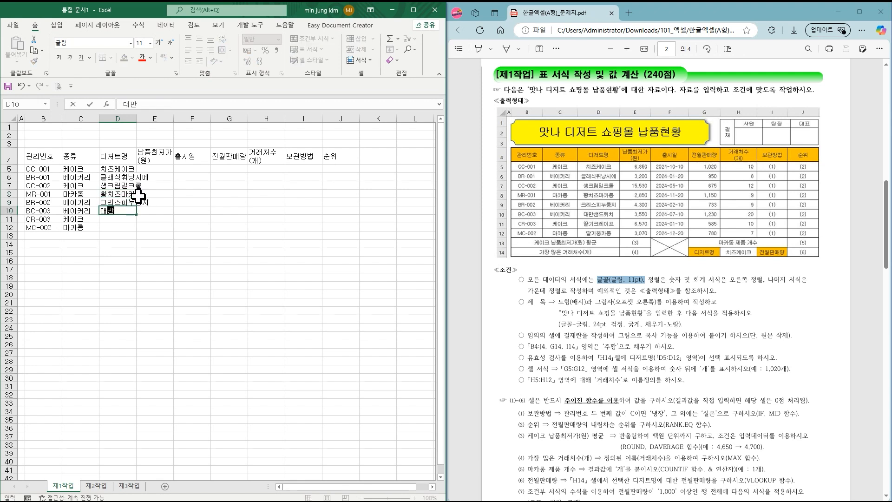
pyautogui.write('샌드윅치')
pyautogui.press('Return')
pyautogui.write('딸기크레이프')
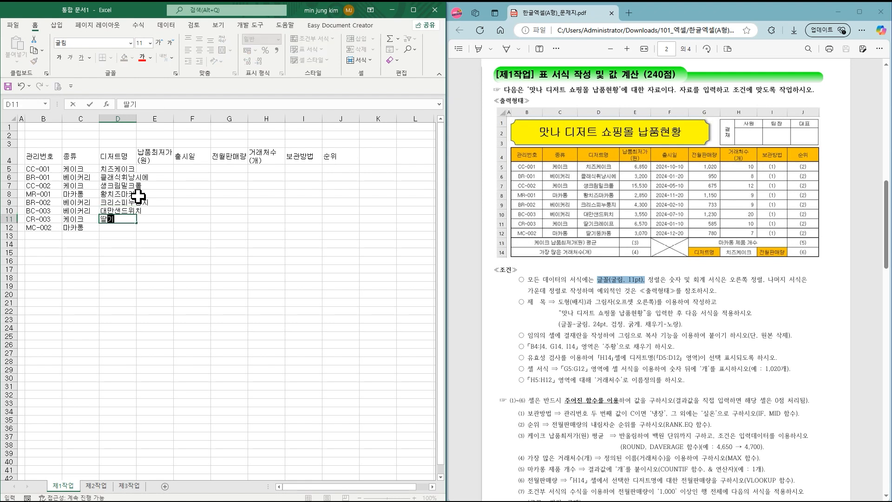
pyautogui.press('Return')
pyautogui.write('딸기뚱카')
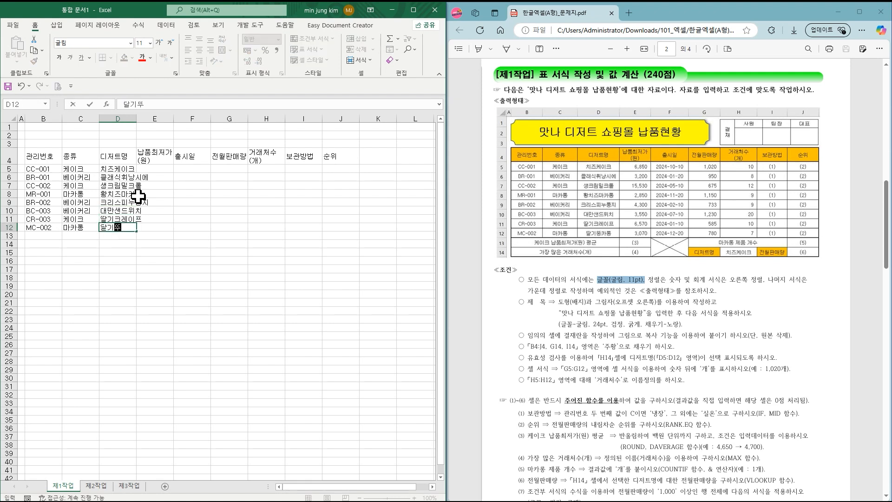
pyautogui.write('롱')
# Step: Enter the 납품최저가(원) prices 6850, 3200 and 15530 in E5:E7
pyautogui.click(139, 195)
pyautogui.press('Up')
pyautogui.press('Up')
pyautogui.press('Up')
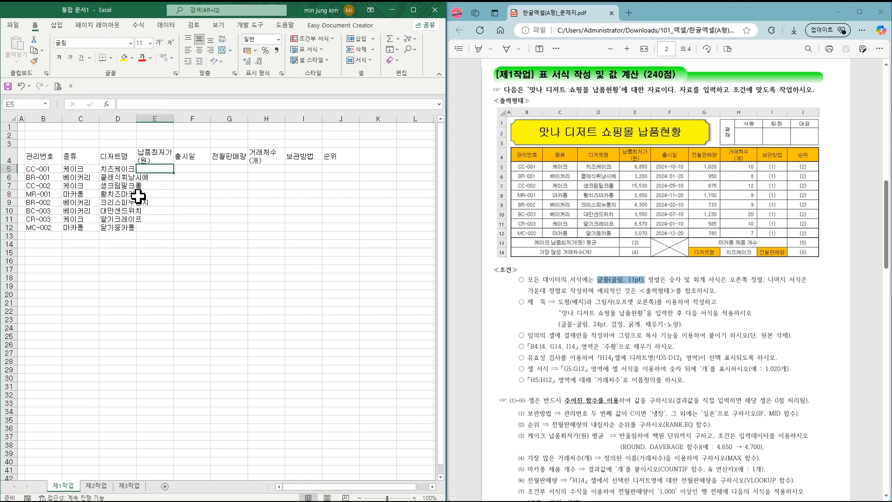
pyautogui.write('6850')
pyautogui.press('Return')
pyautogui.write('3200')
pyautogui.press('Return')
pyautogui.write('15')
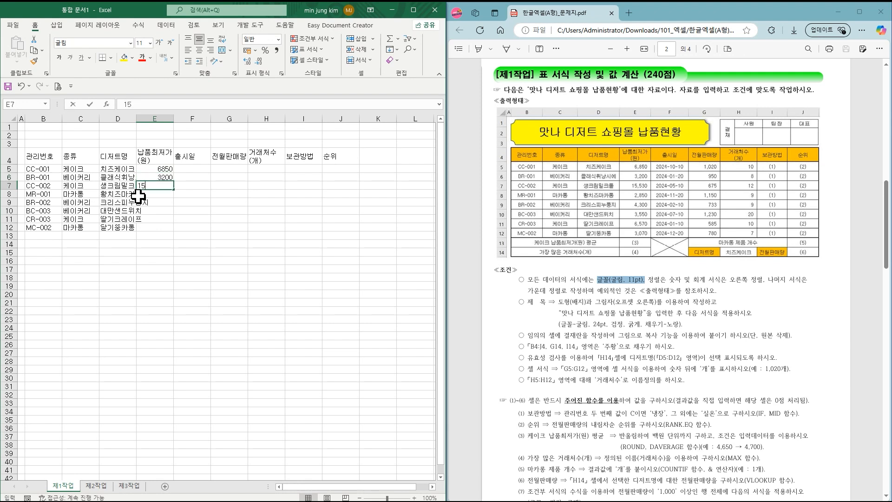
pyautogui.write('530')
pyautogui.press('Return')
# Step: Complete the 납품최저가(원) column with 2850, 4300, 3550, 6570 and 3070 in E8:E12
pyautogui.write('2850')
pyautogui.press('Return')
pyautogui.write('4300')
pyautogui.press('Return')
pyautogui.write('3550')
pyautogui.press('Return')
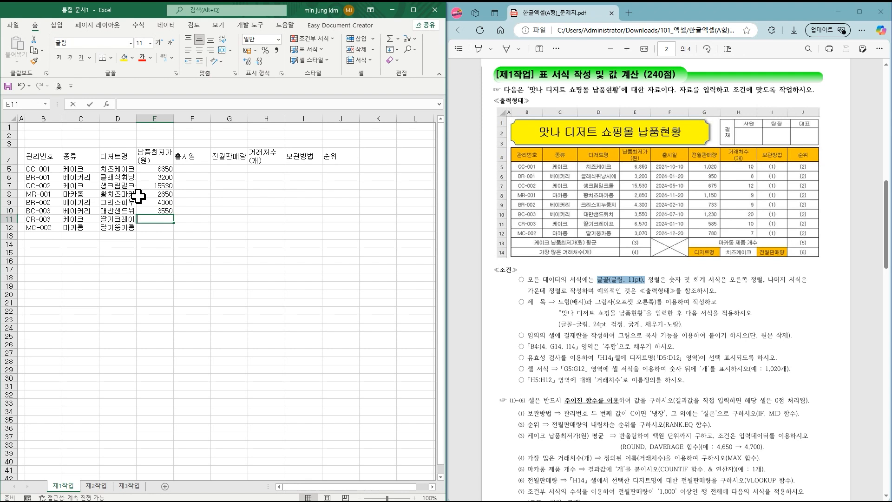
pyautogui.write('6570')
pyautogui.press('Return')
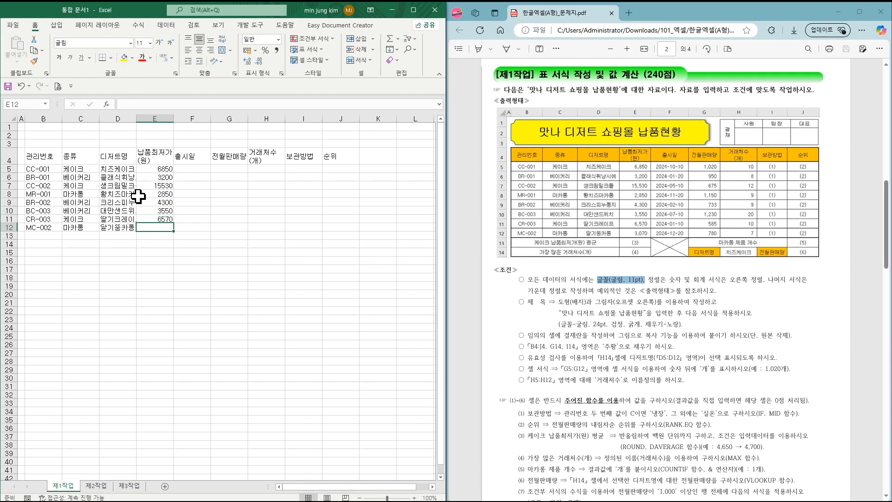
pyautogui.write('3070')
pyautogui.press('Tab')
# Step: Enter the 출시일 dates 2024-10-10 and 2024-01-20 in F5:F6
pyautogui.press('Up')
pyautogui.press('Up')
pyautogui.press('Up')
pyautogui.press('Up')
pyautogui.press('Up')
pyautogui.press('Up')
pyautogui.press('Up')
pyautogui.write('202')
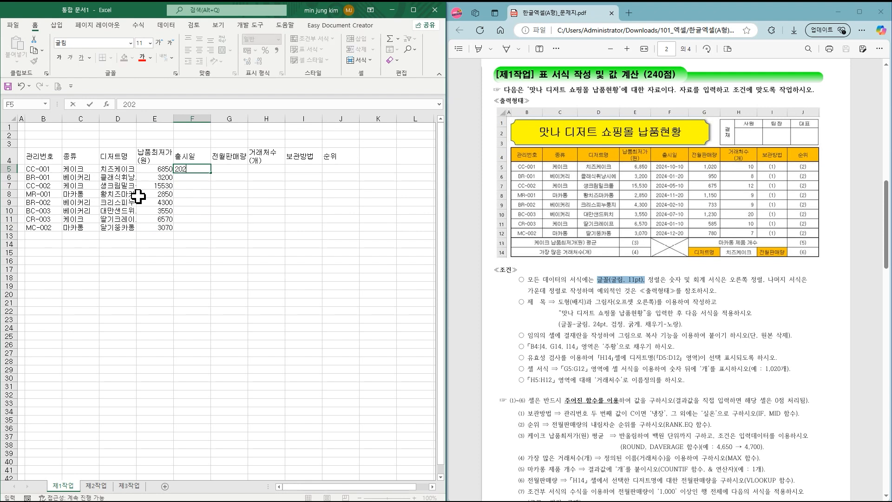
pyautogui.write('4-10-10')
pyautogui.press('Return')
pyautogui.write('20')
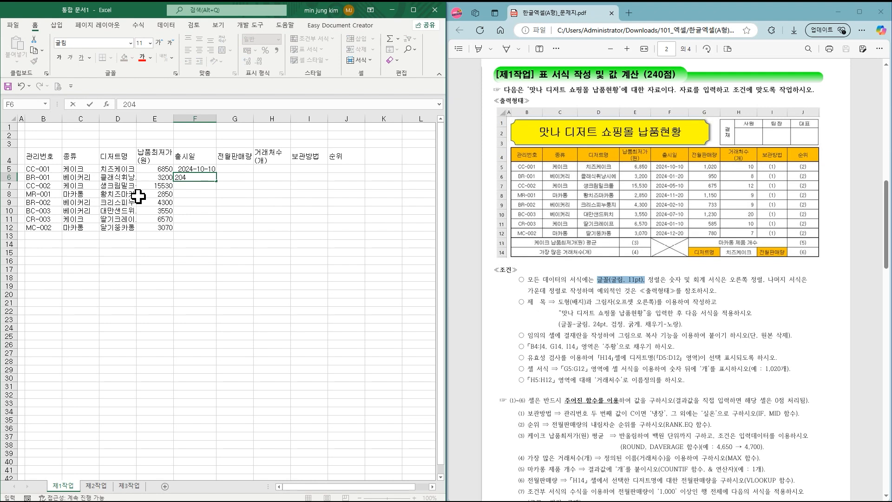
pyautogui.write('24-01-20')
pyautogui.press('Return')
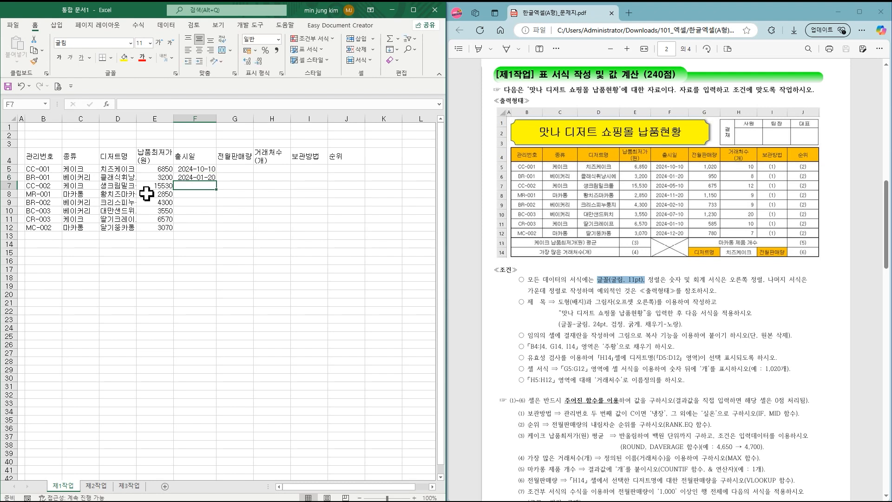
# Step: Enter the 출시일 dates 2024-05-10 and 2024-11-20 in F7:F8
pyautogui.write('2024-05-10')
pyautogui.press('Return')
pyautogui.write('2024')
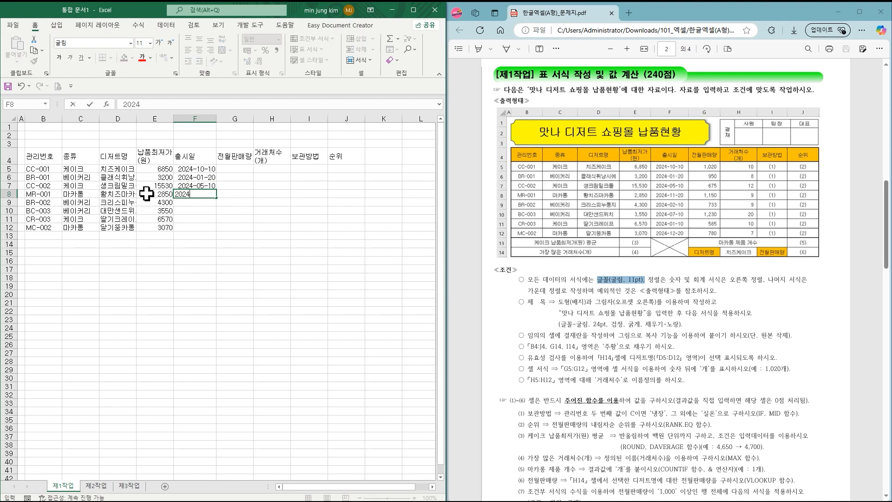
pyautogui.write('-11-20')
pyautogui.press('Return')
# Step: Complete the 출시일 column with 2024-02-10, 2024-07-10, 2024-01-10 and 2024-12-20 in F9:F12
pyautogui.write('2024')
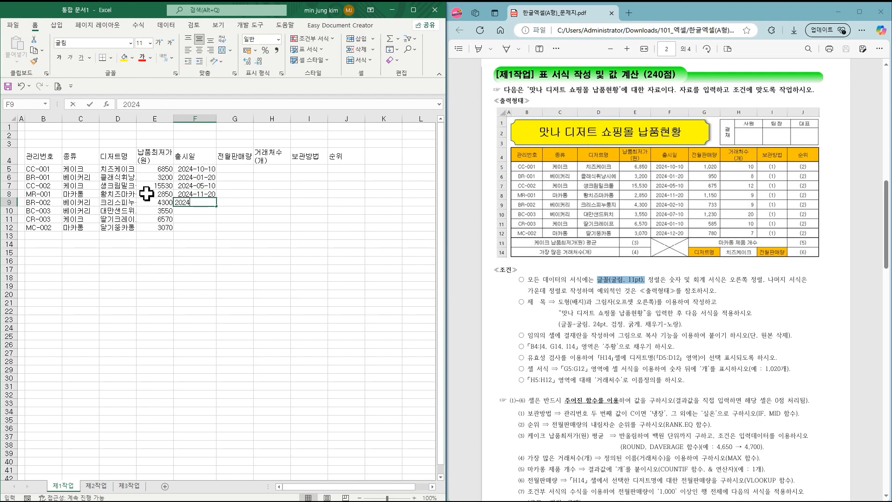
pyautogui.write('-02-10')
pyautogui.press('Return')
pyautogui.write('2024-07-10')
pyautogui.press('Return')
pyautogui.write('2')
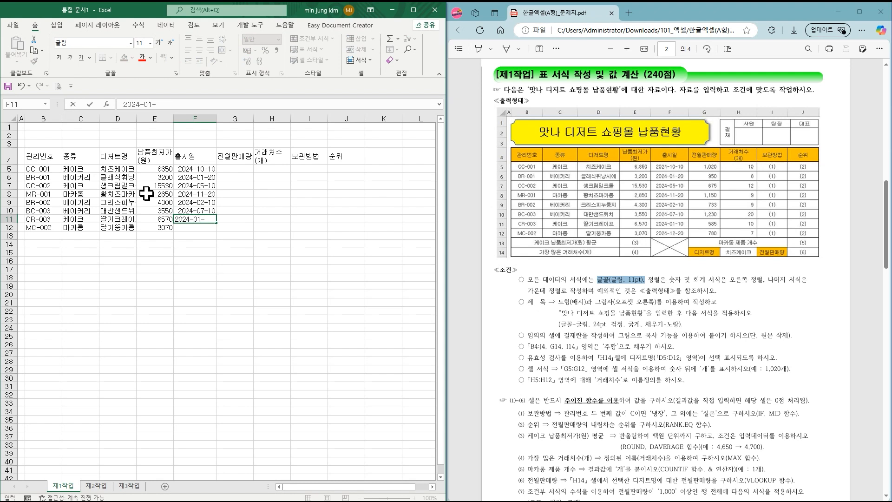
pyautogui.press('Return')
pyautogui.write('20')
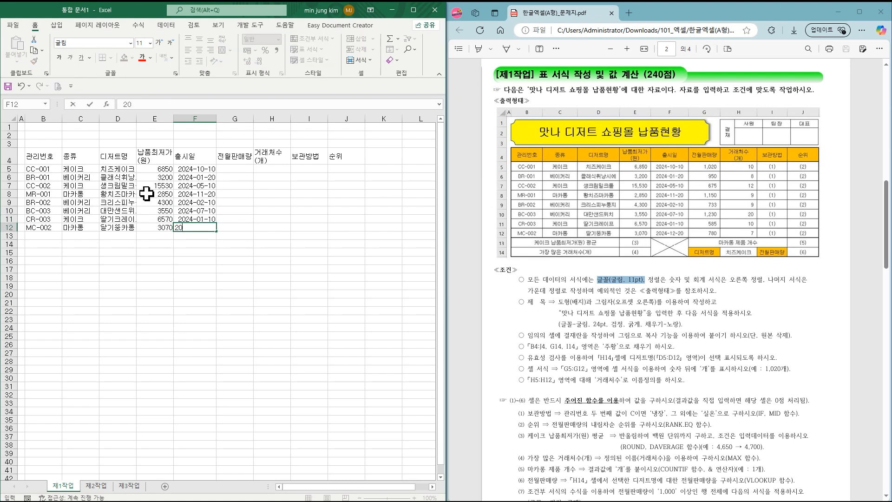
pyautogui.write('24-12-20')
# Step: Enter the 전월판매량 values 1020, 950, 675 and 1150 in G5:G8
pyautogui.press('Right')
pyautogui.press('Up')
pyautogui.press('Up')
pyautogui.press('Up')
pyautogui.press('Up')
pyautogui.press('Up')
pyautogui.press('Up')
pyautogui.press('Up')
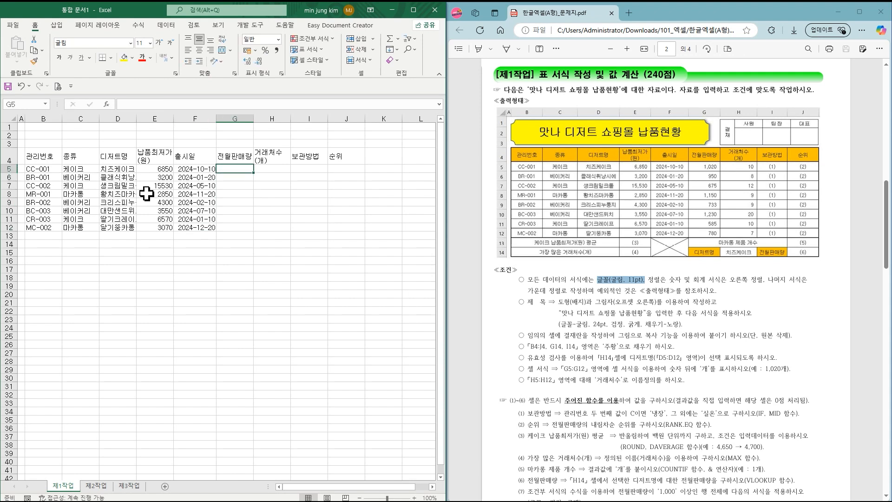
pyautogui.write('1020')
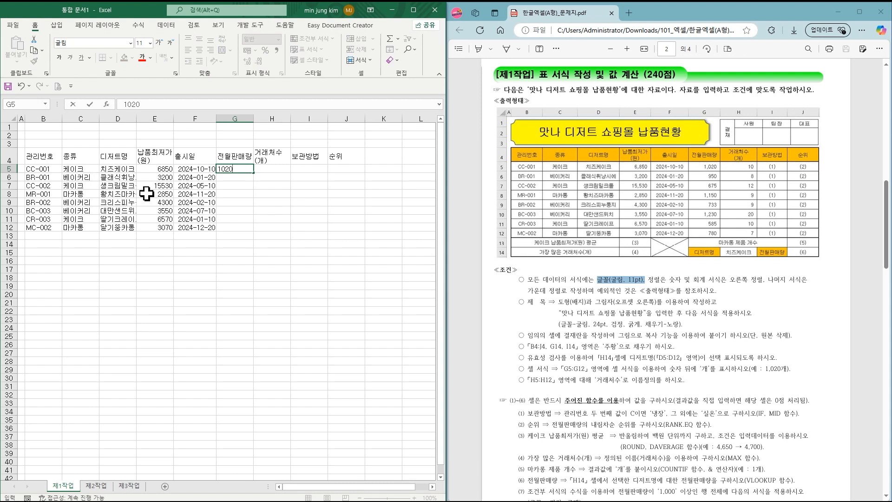
pyautogui.press('Return')
pyautogui.write('950')
pyautogui.press('Return')
pyautogui.write('675')
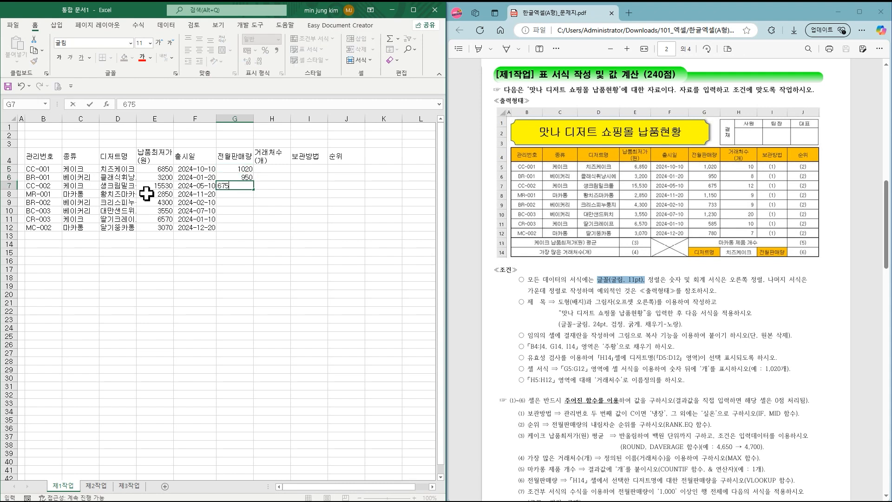
pyautogui.press('Return')
pyautogui.write('1150')
pyautogui.press('Return')
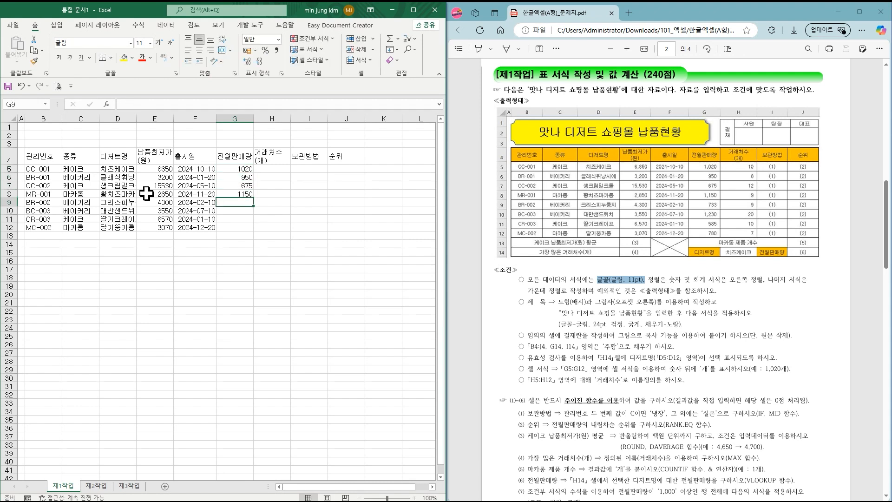
# Step: Complete the 전월판매량 column with 733, 1230, 585 and 780 in G9:G12
pyautogui.write('733')
pyautogui.press('Return')
pyautogui.write('1230')
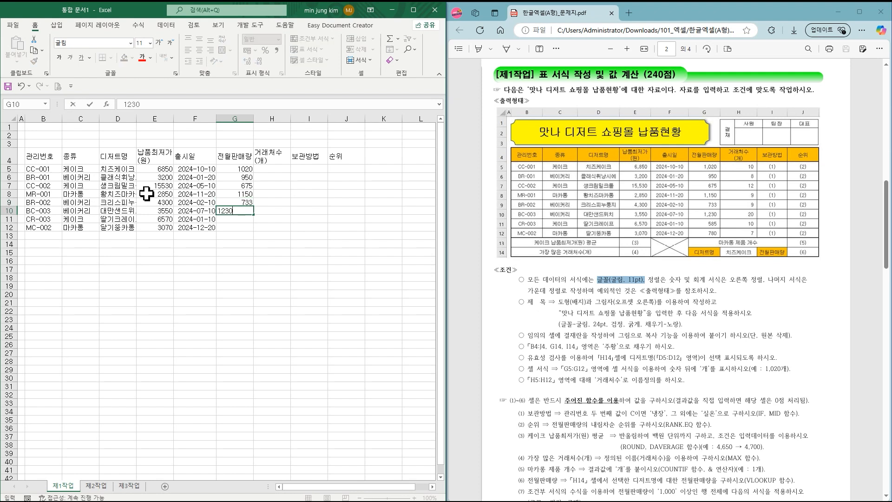
pyautogui.press('Return')
pyautogui.write('585')
pyautogui.press('Return')
pyautogui.write('78')
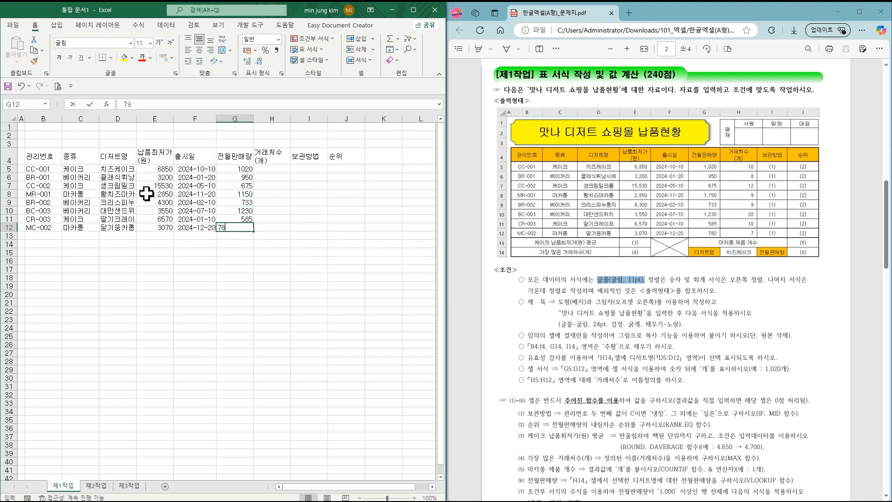
pyautogui.press('Tab')
# Step: Enter the 거래처수(개) values 10, 8 and 12 in H5:H7
pyautogui.press('Up')
pyautogui.press('Up')
pyautogui.press('Up')
pyautogui.press('Up')
pyautogui.press('Up')
pyautogui.press('Up')
pyautogui.press('Up')
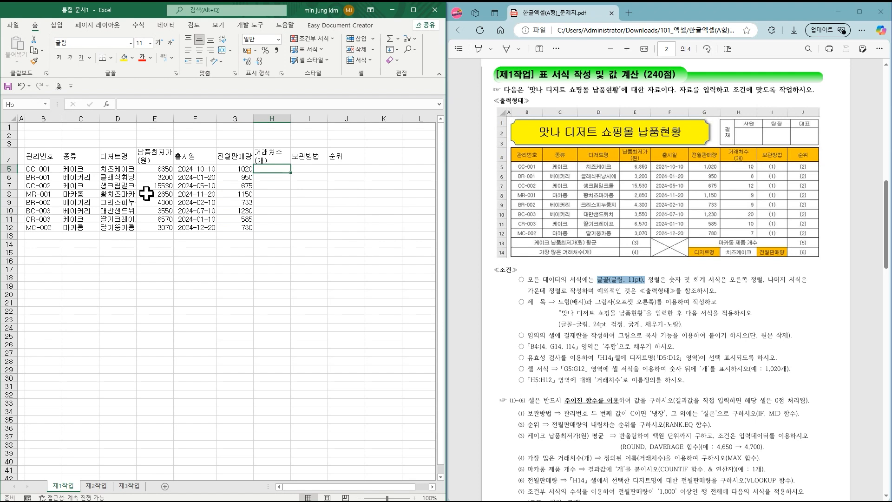
pyautogui.write('10')
pyautogui.press('Return')
pyautogui.write('8')
pyautogui.press('Return')
pyautogui.write('12')
pyautogui.press('Return')
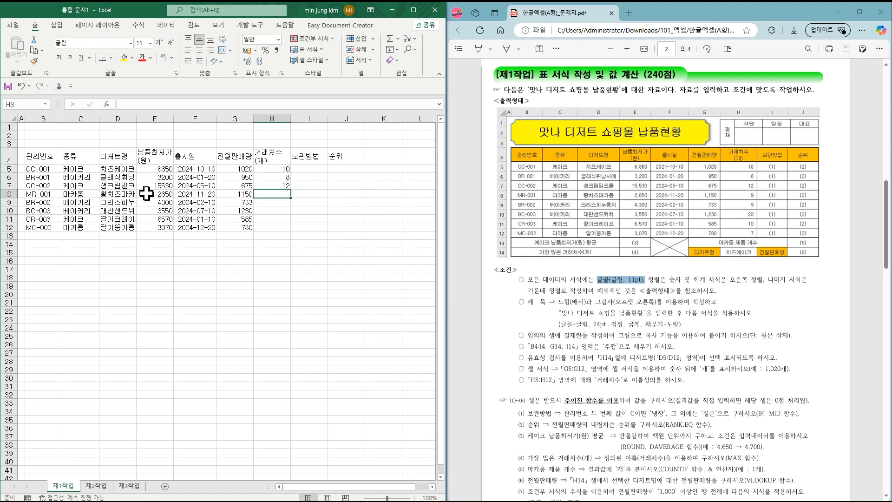
# Step: Complete the 거래처수(개) column with 9, 9, 20, 10 and 7 in H8:H12
pyautogui.write('9')
pyautogui.press('Return')
pyautogui.write('9')
pyautogui.press('Return')
pyautogui.write('9')
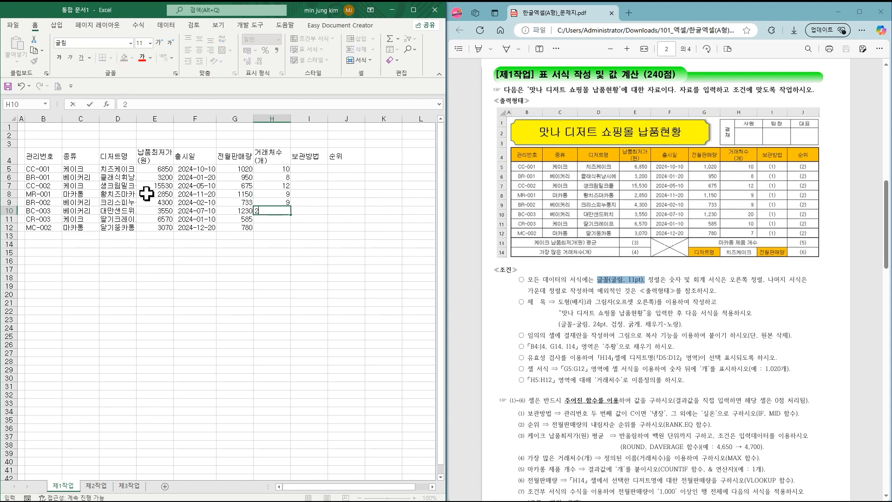
pyautogui.write('20')
pyautogui.press('Return')
pyautogui.write('10')
pyautogui.press('Return')
pyautogui.write('7')
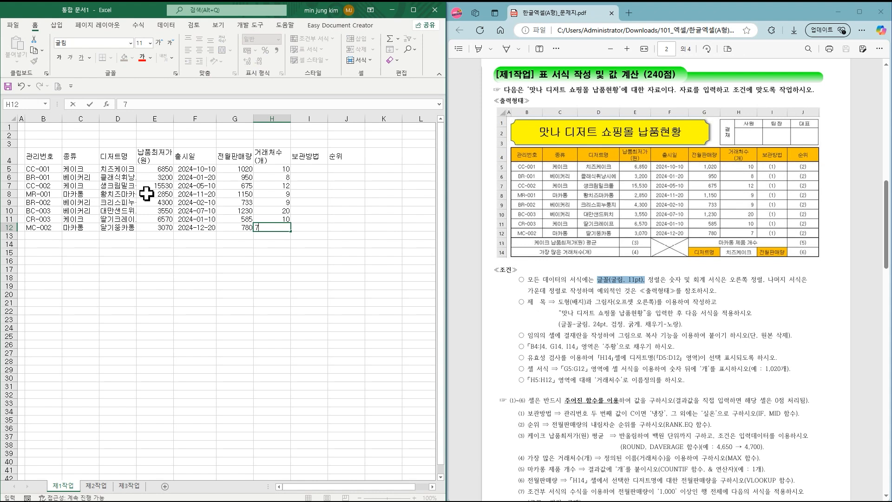
pyautogui.press('Tab')
pyautogui.press('Up')
pyautogui.press('Up')
pyautogui.press('Up')
pyautogui.press('Up')
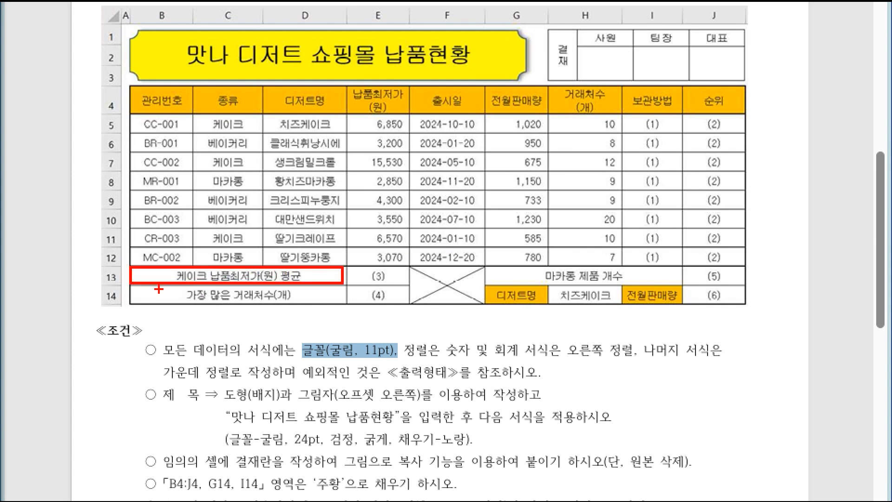
pyautogui.moveTo(133, 287); pyautogui.dragTo(344, 300)
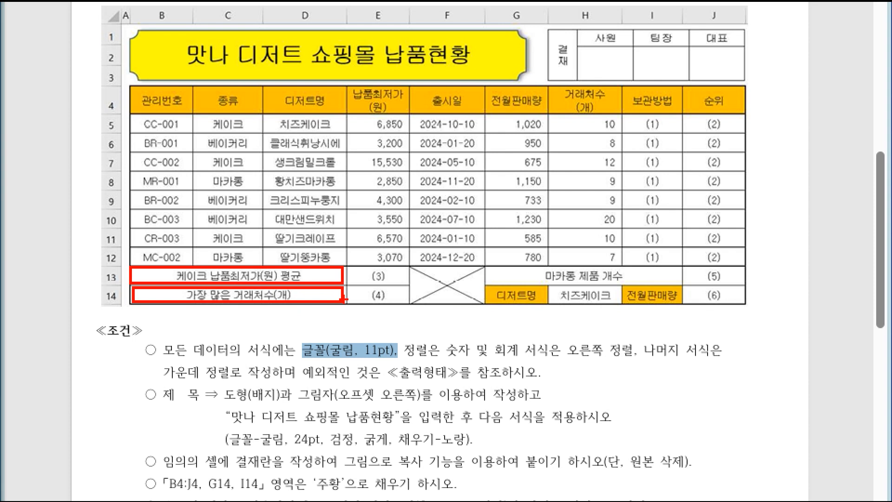
pyautogui.moveTo(410, 268); pyautogui.dragTo(483, 303)
pyautogui.moveTo(491, 269); pyautogui.dragTo(677, 284)
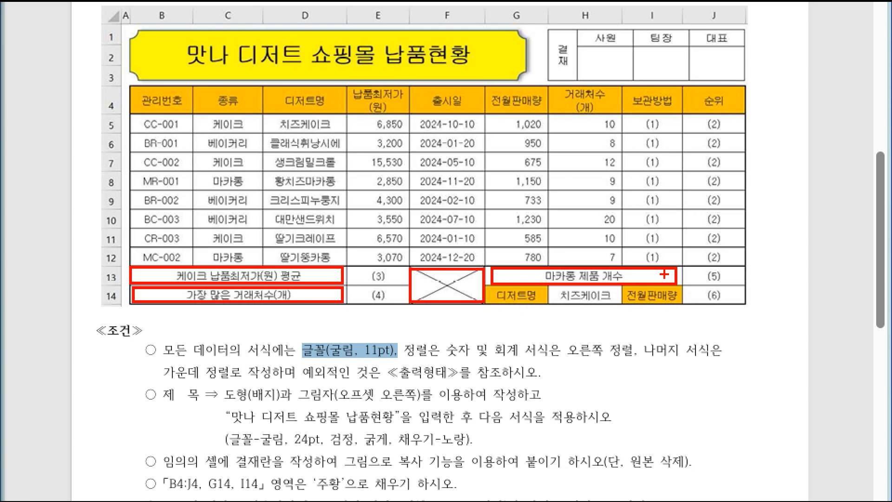
pyautogui.press('Escape')
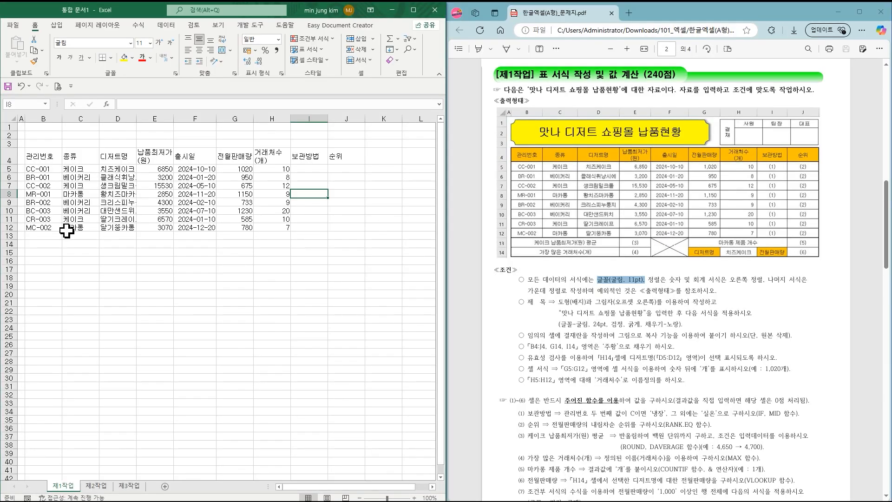
# Step: Merge and center each of the ranges B13:D13, B14:D14, F13:F14 and G13:I13, and widen the Excel window
pyautogui.moveTo(49, 236); pyautogui.dragTo(109, 238)
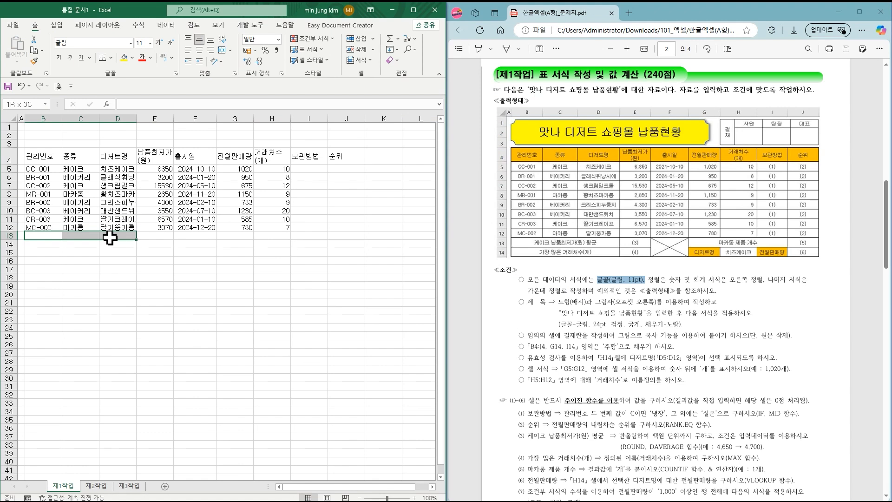
pyautogui.moveTo(110, 238); pyautogui.dragTo(110, 237)
pyautogui.moveTo(49, 245); pyautogui.dragTo(124, 245)
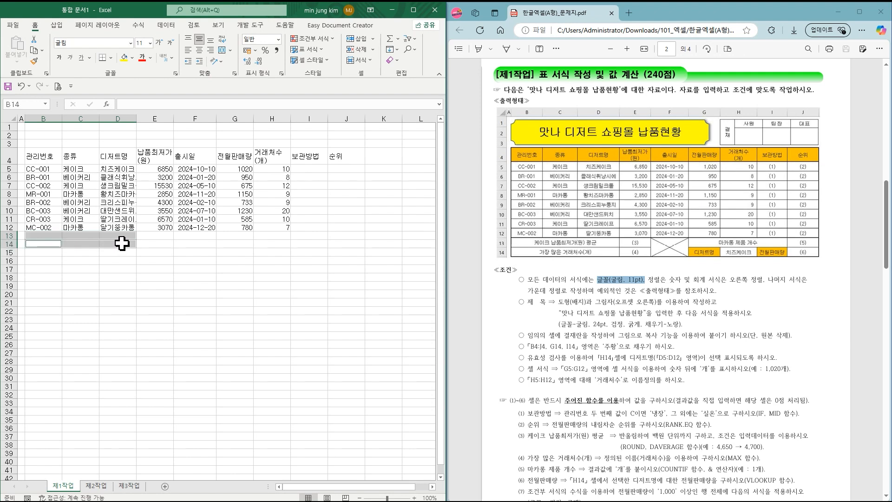
pyautogui.moveTo(191, 235)
pyautogui.mouseDown()
pyautogui.moveTo(193, 245)
pyautogui.moveTo(294, 235)
pyautogui.mouseUp()
pyautogui.keyDown('ctrl'); pyautogui.click(236, 236); pyautogui.keyUp('ctrl')
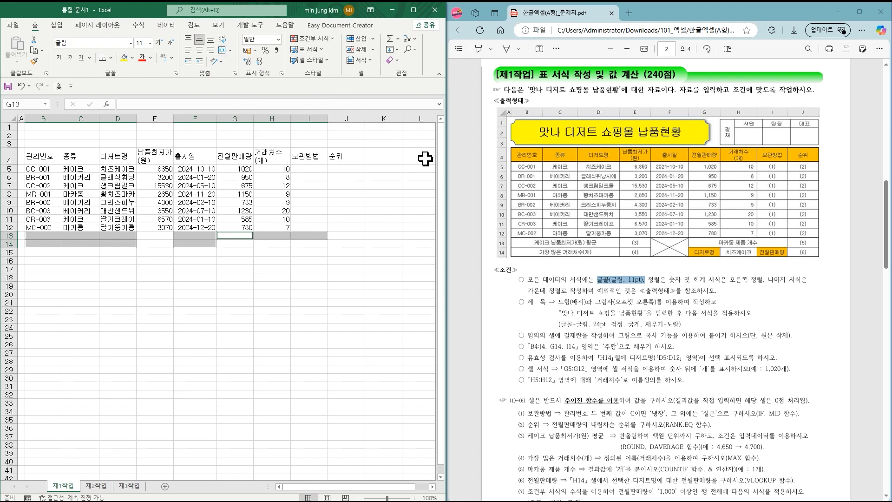
pyautogui.moveTo(475, 172); pyautogui.dragTo(531, 174)
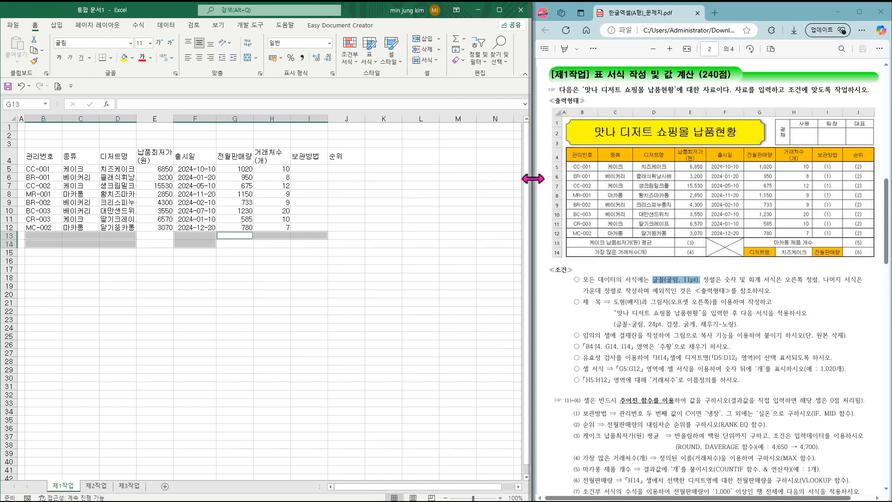
pyautogui.click(248, 61)
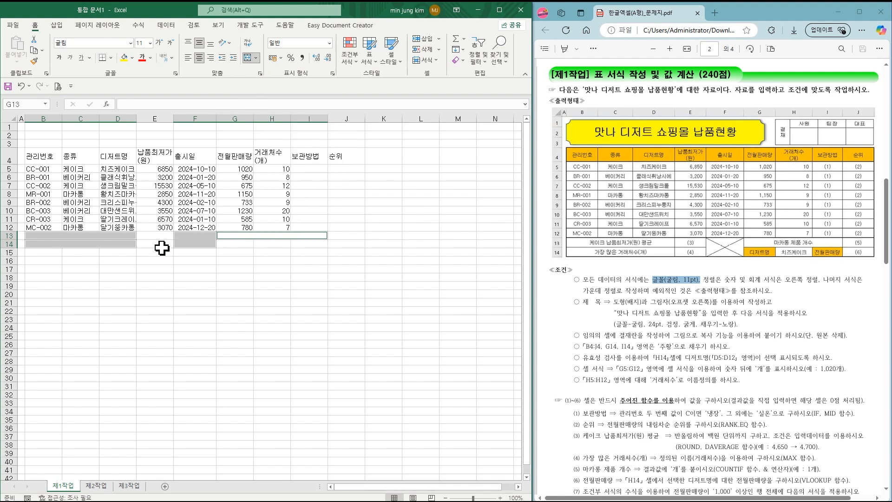
# Step: Enter the label "케이크 납품최저가(원) 평균" in the merged cell B13:D13
pyautogui.click(104, 234)
pyautogui.write('ㅋ')
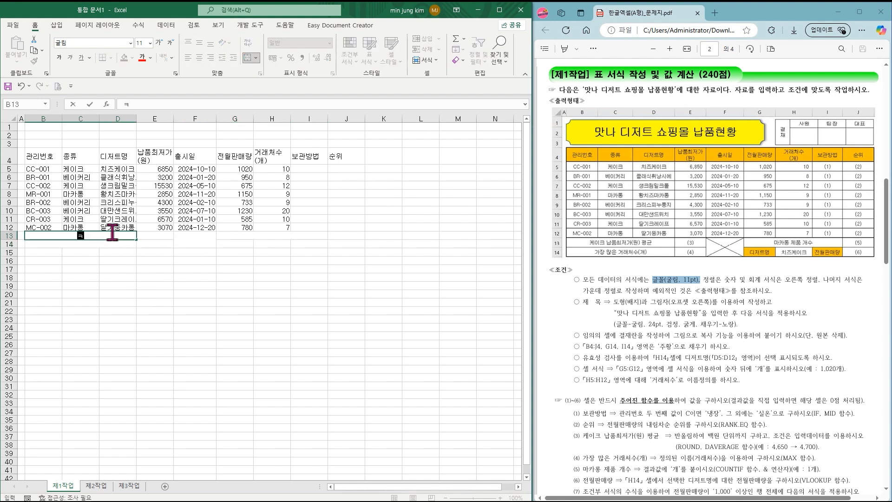
pyautogui.write('이크 납푸')
pyautogui.write('ㅁ최저가(어ㅜㅗ')
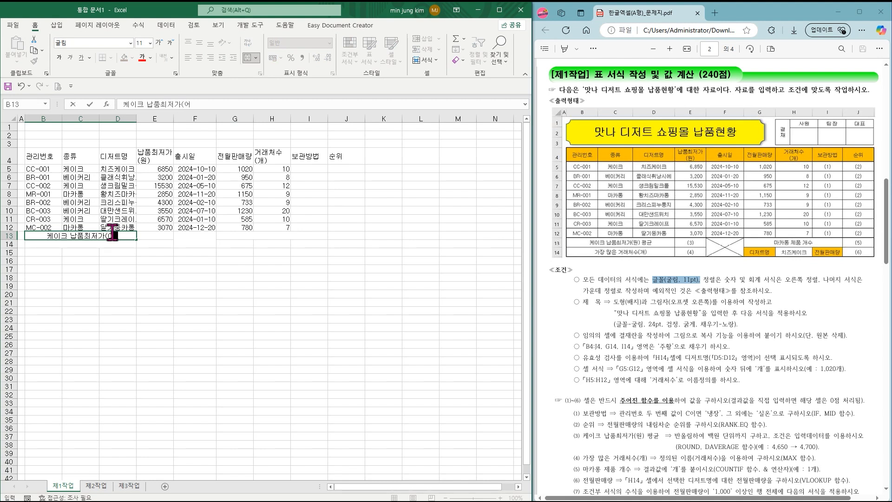
pyautogui.press('BackSpace')
pyautogui.press('BackSpace')
pyautogui.press('BackSpace')
pyautogui.write('원) 평균')
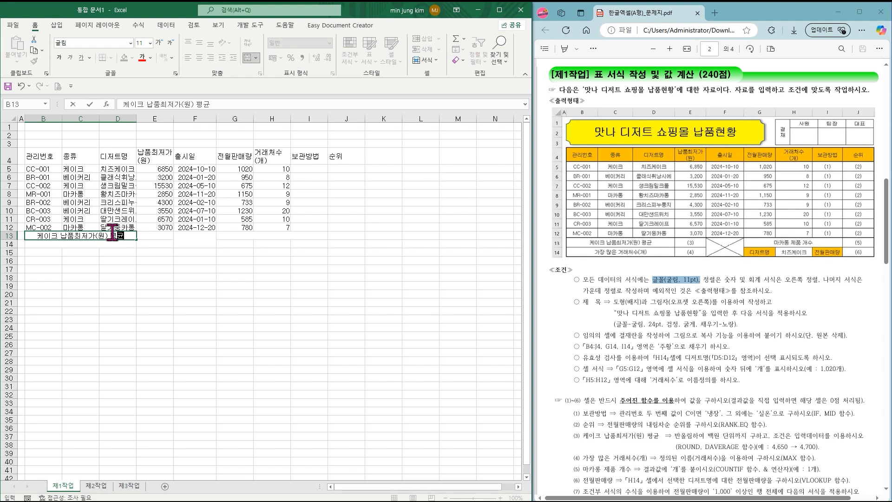
pyautogui.press('Return')
# Step: Enter the label "가장 많은 거래처수(개)" in the merged cell B14:D14
pyautogui.write('가장 많')
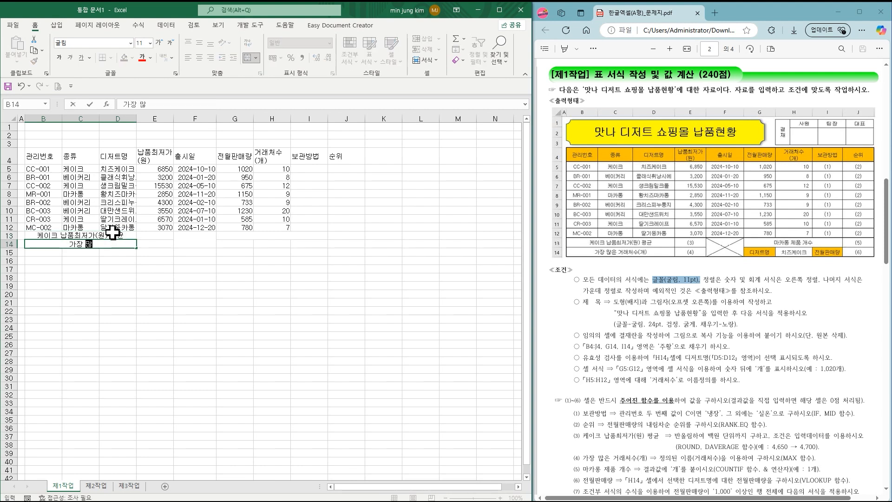
pyautogui.write('은 거랯처수(개)')
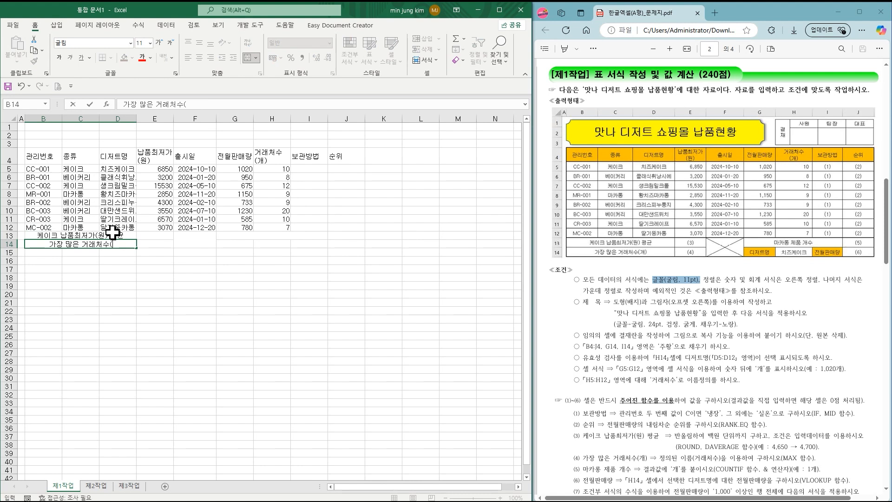
pyautogui.press('Tab')
# Step: Enter the label "마카롱 제품 개수" in the merged cell G13:I13
pyautogui.press('Right')
pyautogui.press('Right')
pyautogui.press('Up')
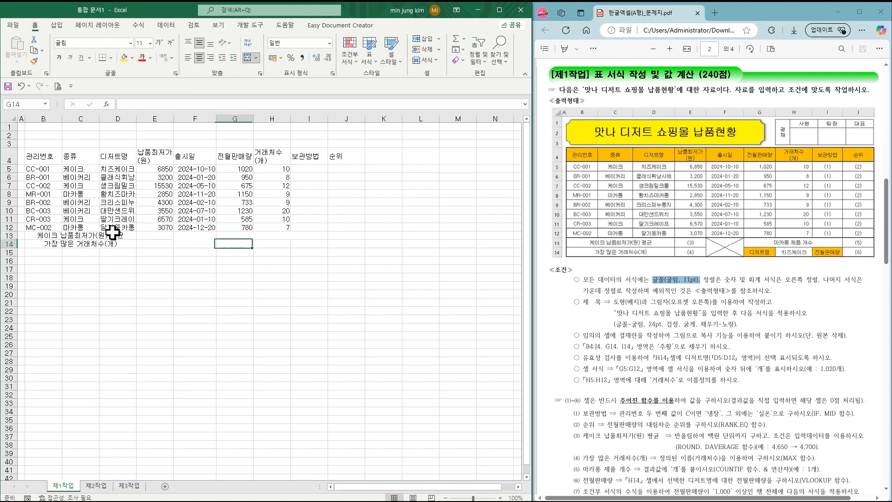
pyautogui.hotkey('shift', 'Right')
pyautogui.hotkey('shift', 'Right')
pyautogui.write('마카')
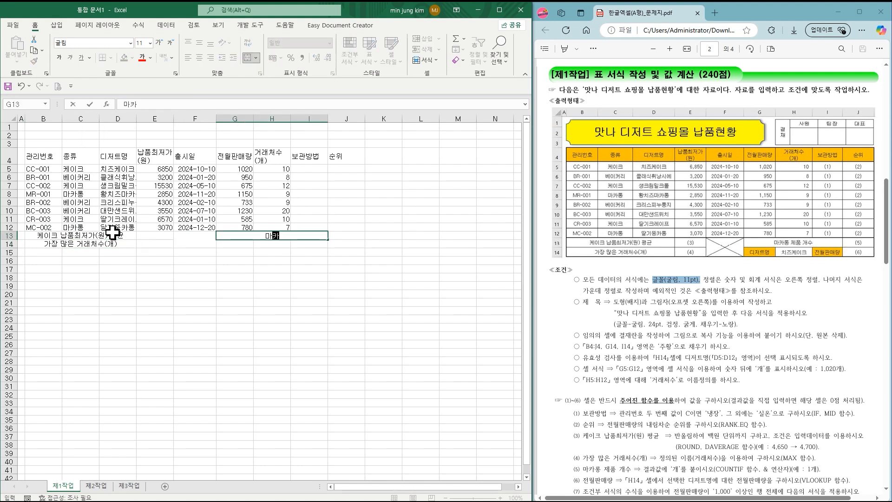
pyautogui.write('롱 제품 개수')
# Step: Enter the labels "디저트명" in G14 and "전월판매량" in I14
pyautogui.press('Down')
pyautogui.write('디저트명')
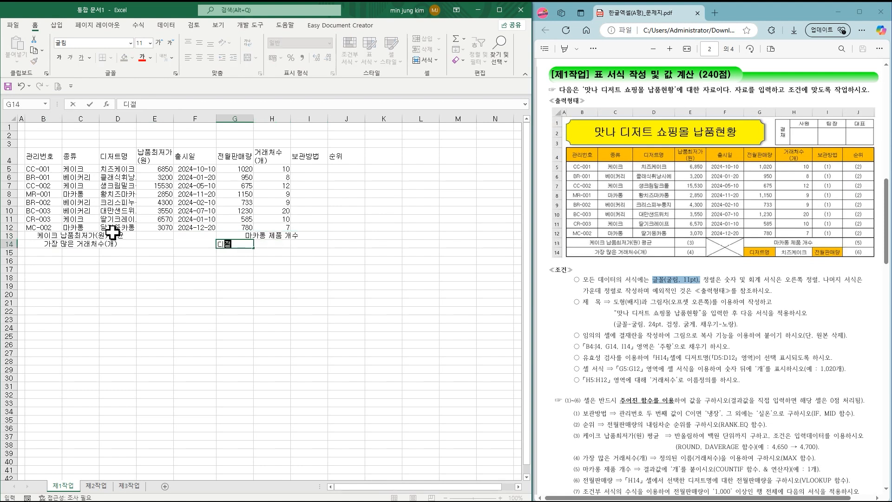
pyautogui.press('Right')
pyautogui.press('Right')
pyautogui.write('전월판매랴')
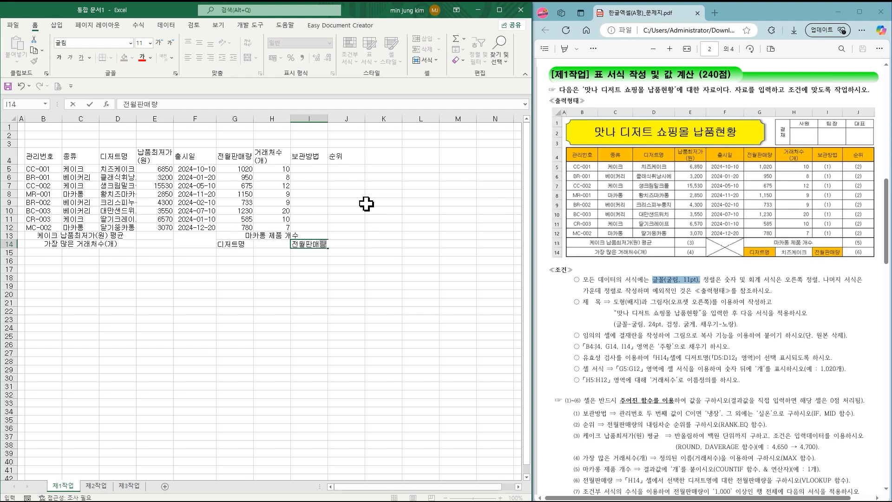
pyautogui.click(796, 258)
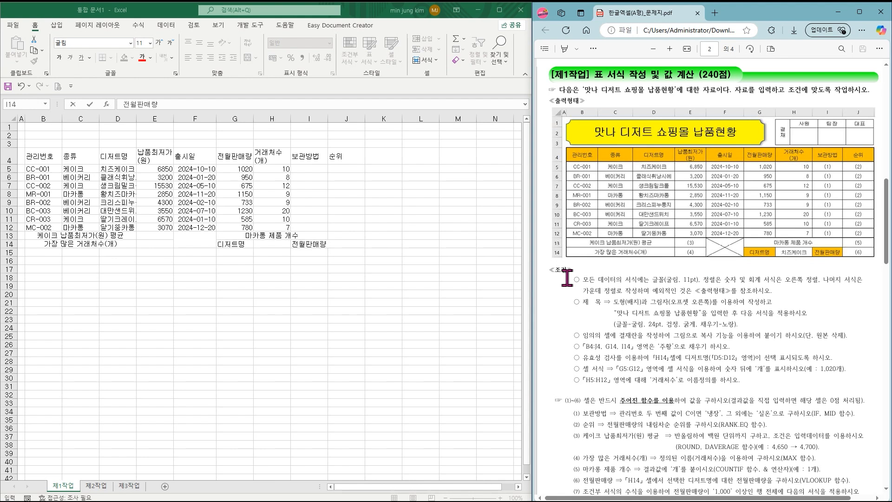
# Step: Apply all borders to the whole table range B4:J14
pyautogui.click(44, 154)
pyautogui.moveTo(45, 154); pyautogui.dragTo(311, 234)
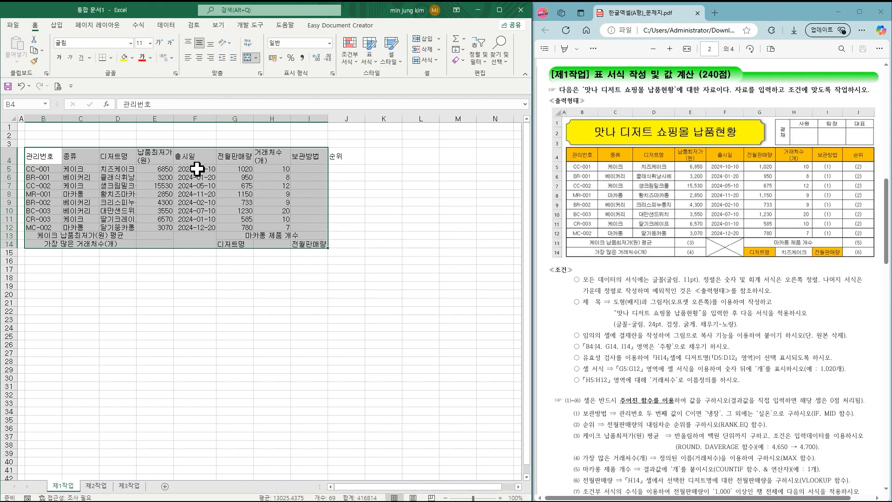
pyautogui.moveTo(51, 156); pyautogui.dragTo(334, 240)
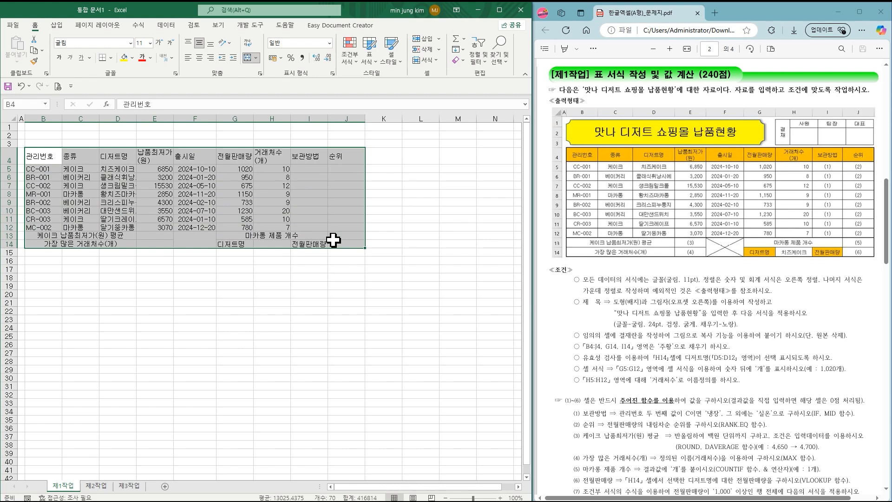
pyautogui.click(113, 59)
pyautogui.click(136, 154)
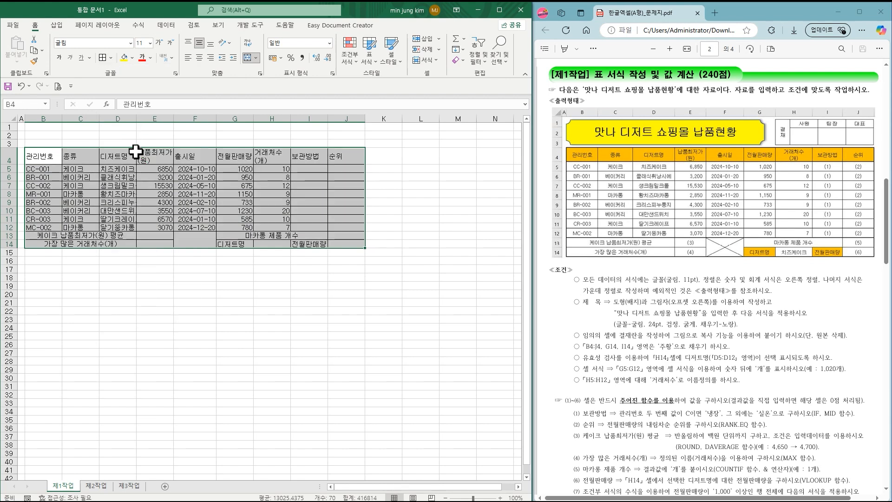
# Step: Apply a thick outside border to the table range B4:J14 and centre its contents horizontally
pyautogui.click(112, 58)
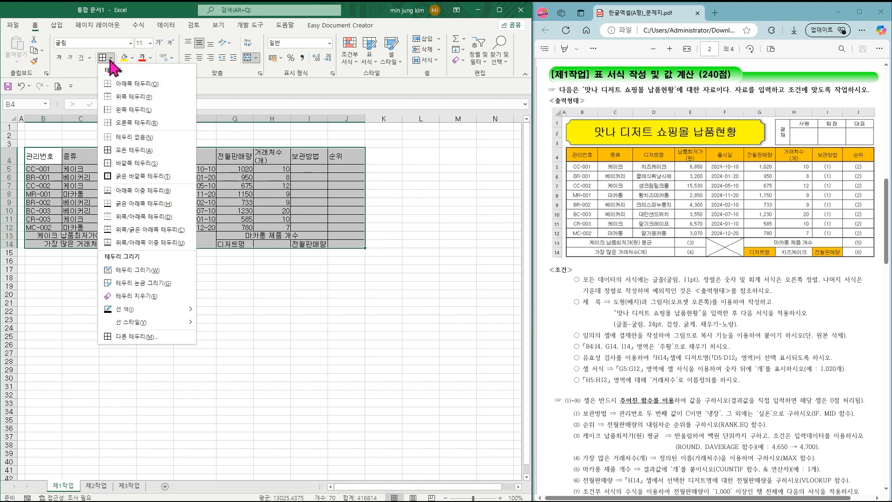
pyautogui.click(136, 176)
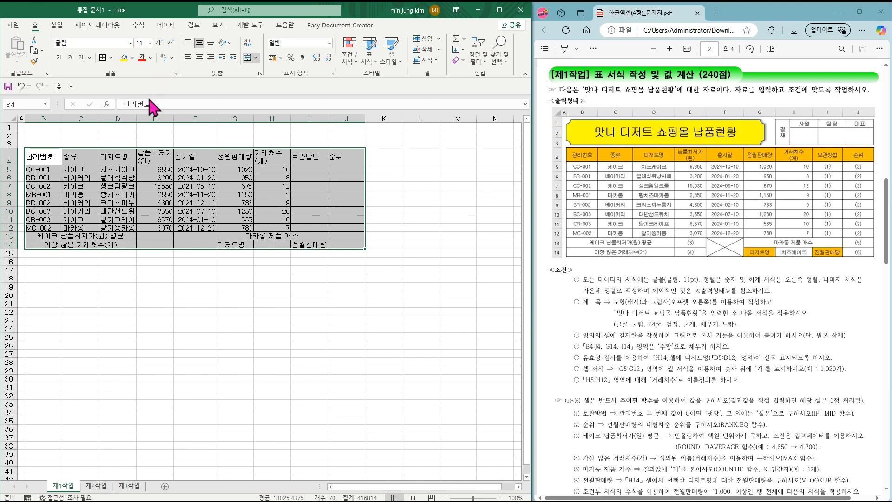
pyautogui.click(200, 57)
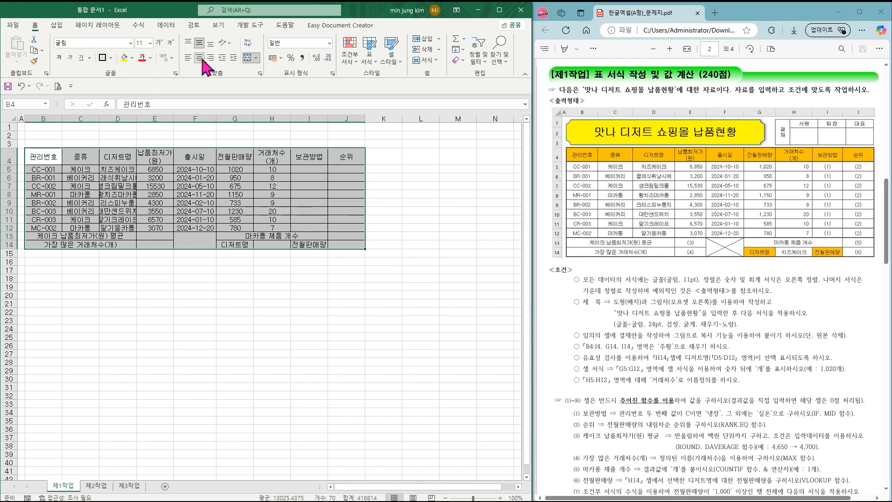
# Step: Apply the thick outside border to the data rows B5:J12 and set the sheet zoom to 110%
pyautogui.click(38, 169)
pyautogui.moveTo(38, 169); pyautogui.dragTo(344, 229)
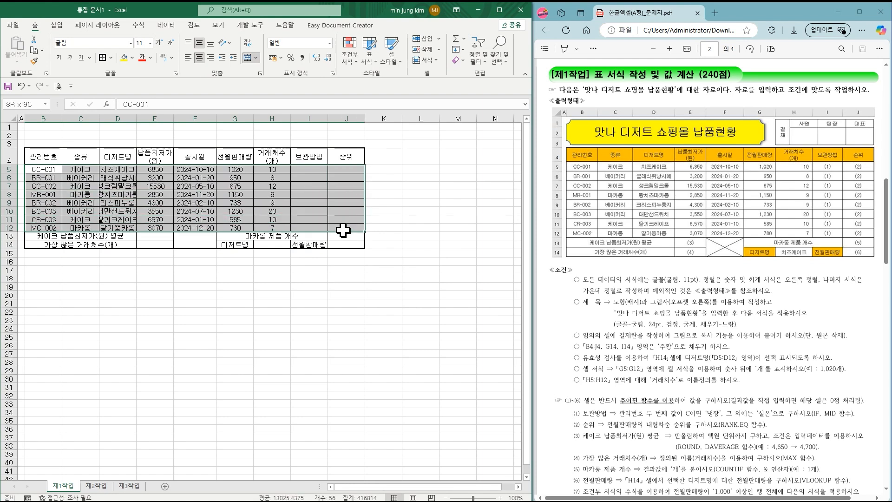
pyautogui.click(104, 61)
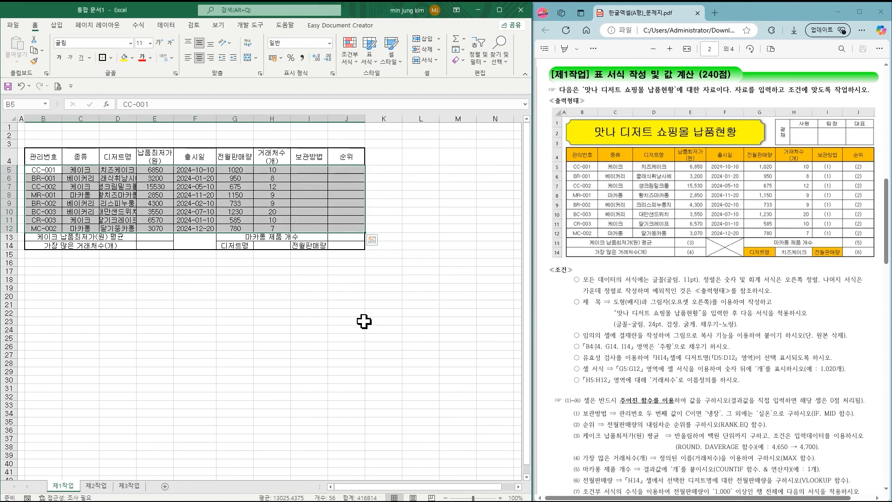
pyautogui.click(500, 498)
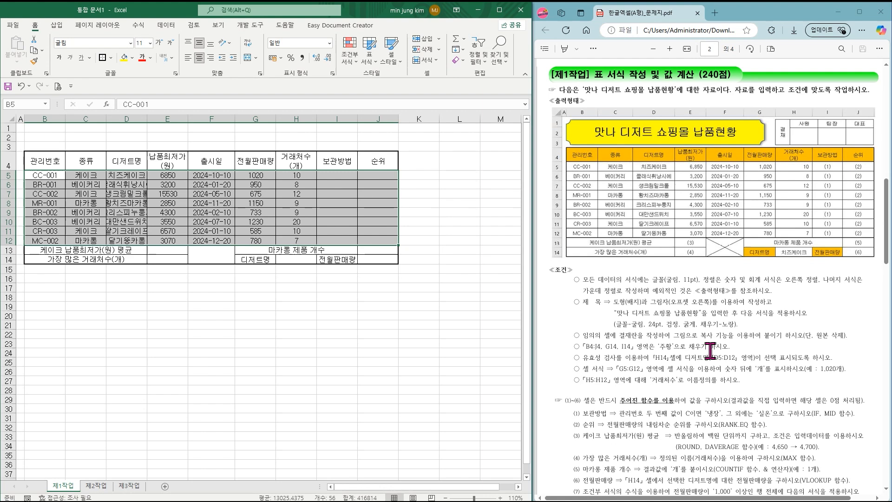
# Step: Format the numbers in E5:E12 and G5:H12 with the comma style and right-align them
pyautogui.moveTo(724, 280); pyautogui.dragTo(814, 283)
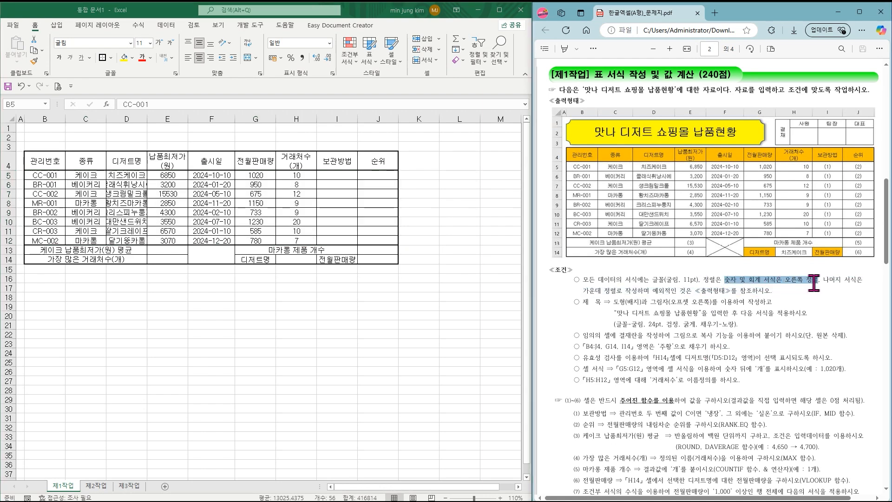
pyautogui.moveTo(814, 283); pyautogui.dragTo(818, 283)
pyautogui.hotkey('alt', 'Tab')
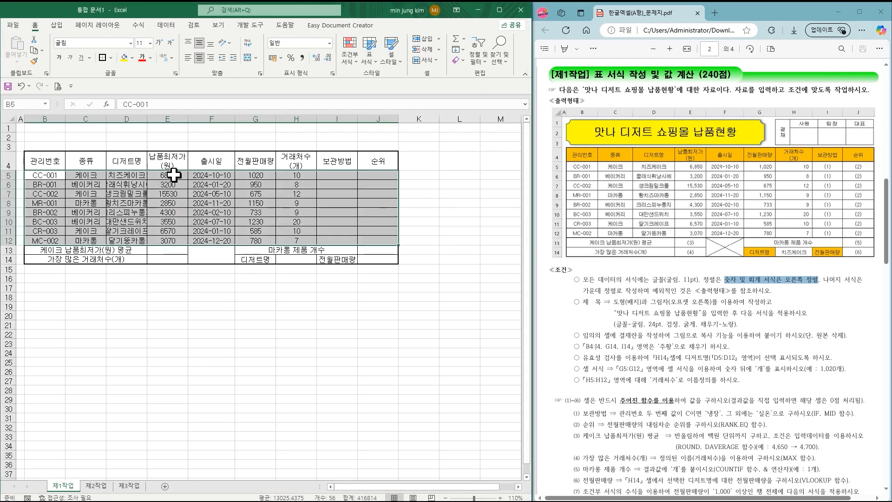
pyautogui.moveTo(175, 175); pyautogui.dragTo(174, 240)
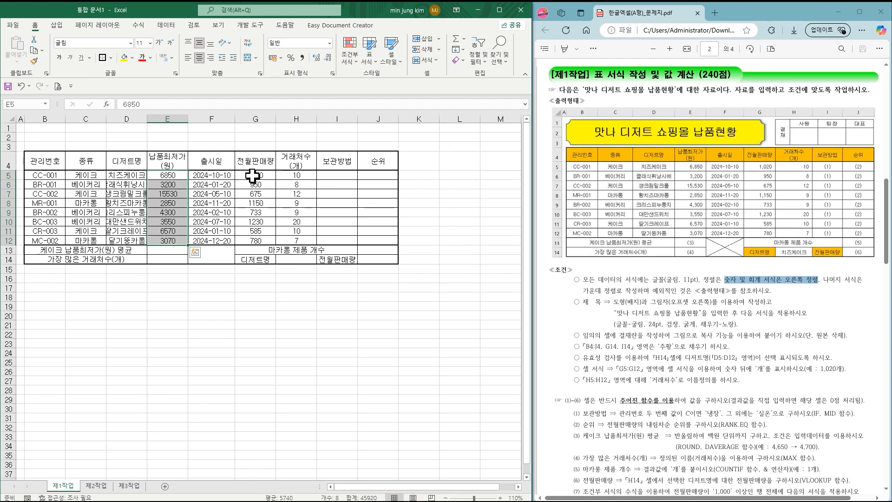
pyautogui.keyDown('ctrl'); pyautogui.moveTo(252, 175); pyautogui.dragTo(295, 238); pyautogui.keyUp('ctrl')
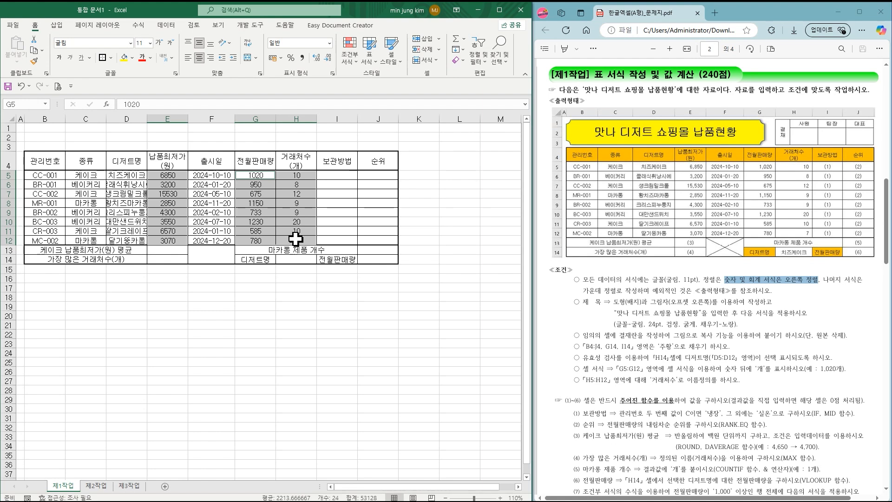
pyautogui.click(302, 58)
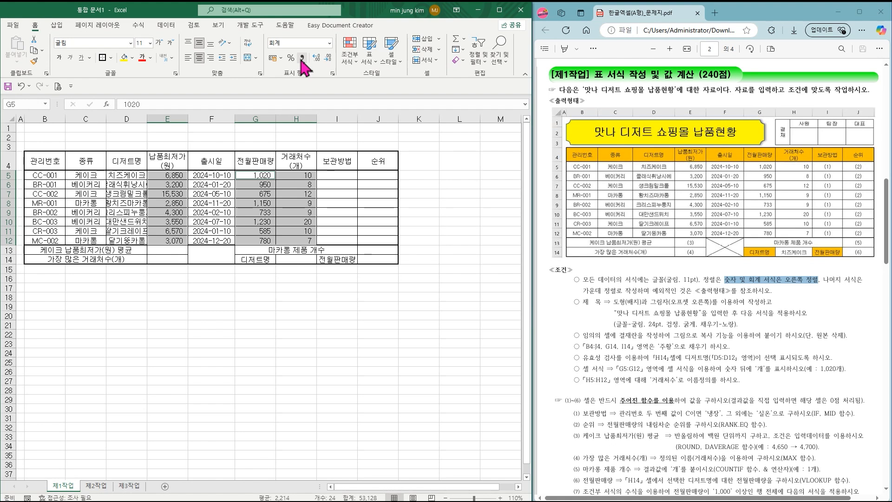
pyautogui.click(212, 60)
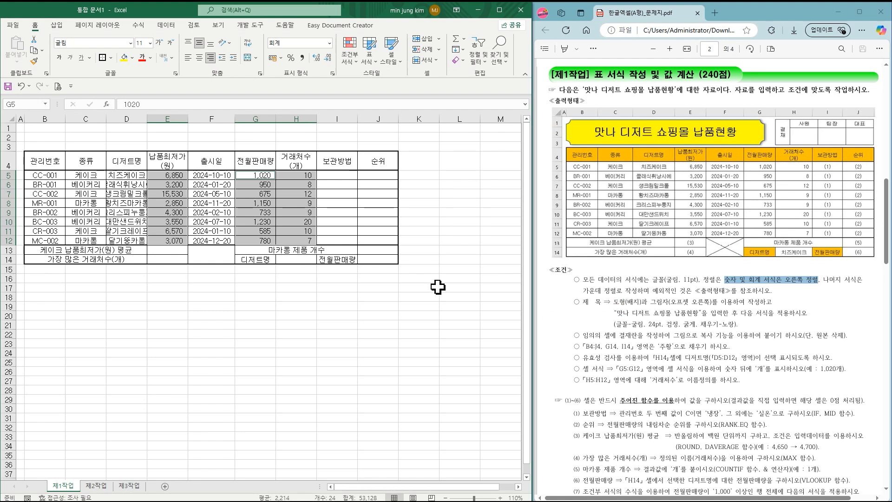
# Step: Add both diagonal borders in a thin solid line to the merged cell F13:F14, forming an X
pyautogui.click(206, 250)
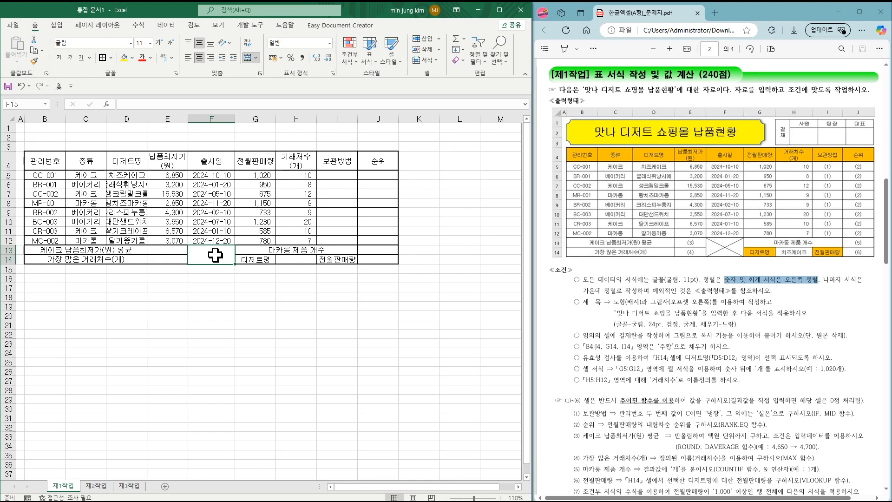
pyautogui.rightClick(215, 254)
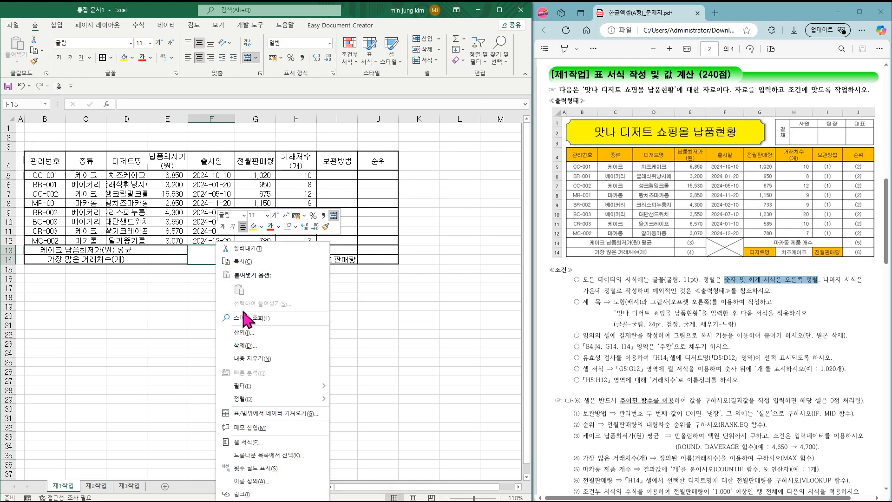
pyautogui.click(266, 445)
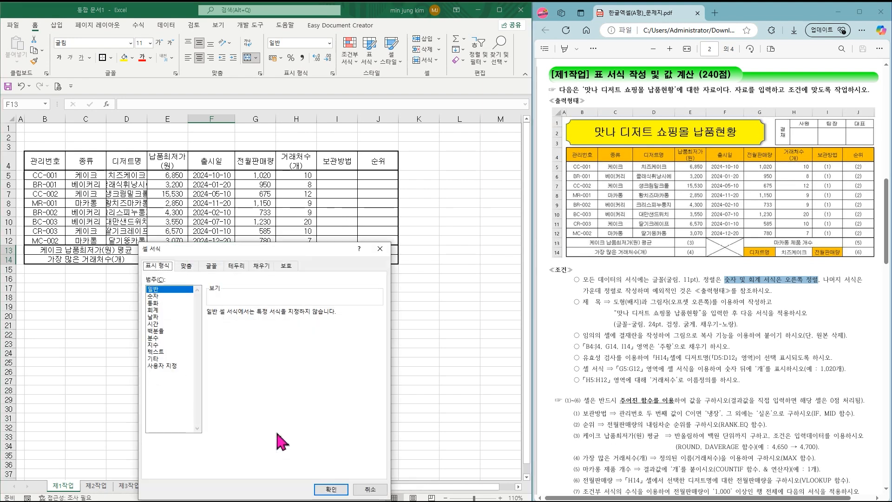
pyautogui.click(235, 269)
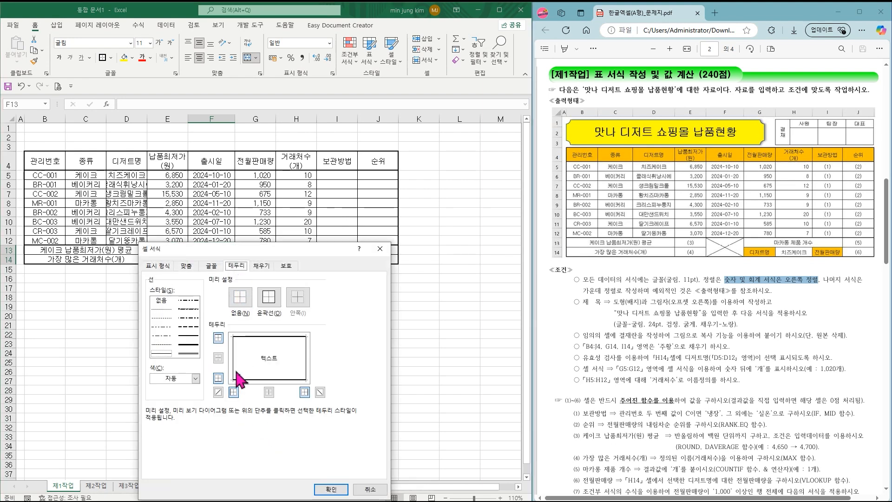
pyautogui.click(218, 391)
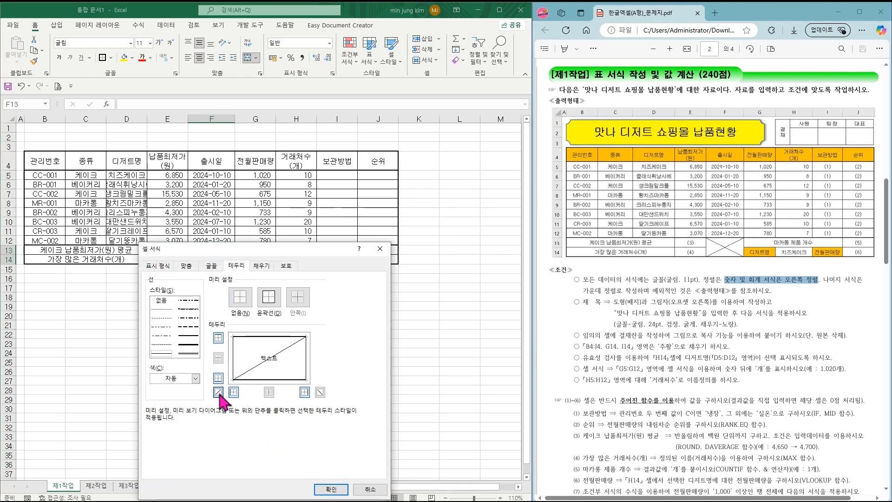
pyautogui.click(320, 392)
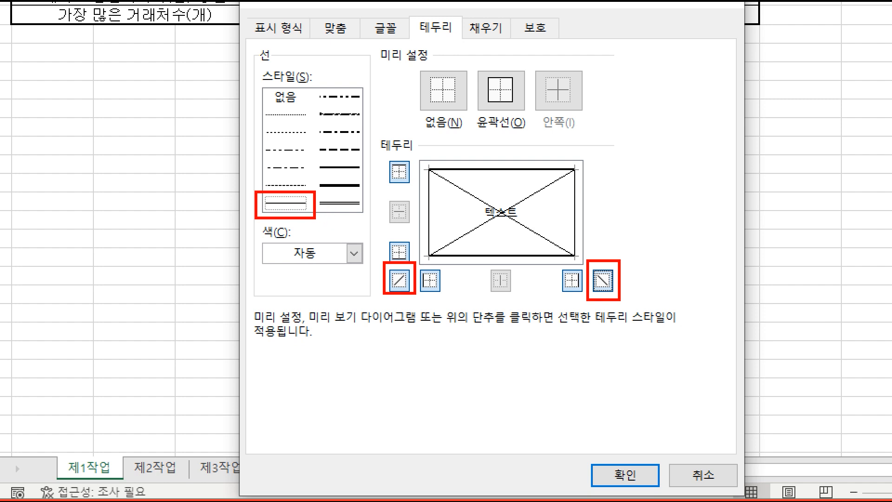
pyautogui.moveTo(418, 268)
pyautogui.mouseDown()
pyautogui.moveTo(542, 246)
pyautogui.moveTo(603, 285)
pyautogui.mouseUp()
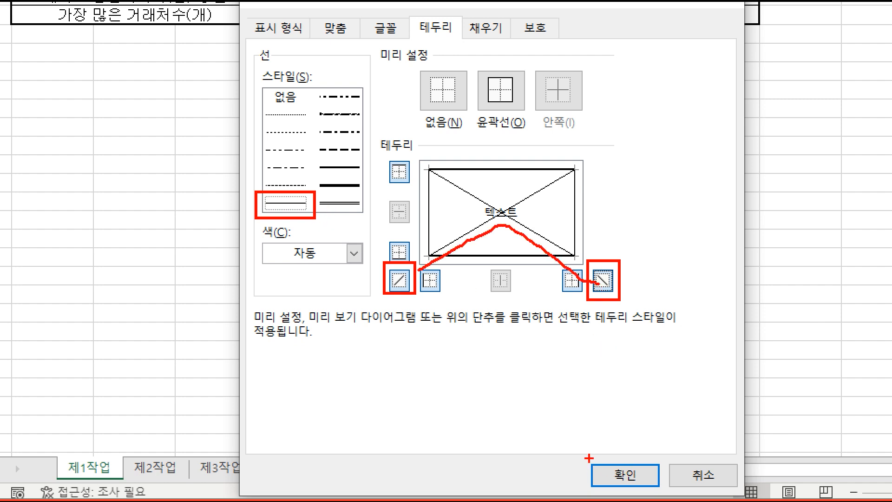
pyautogui.moveTo(588, 458); pyautogui.dragTo(668, 501)
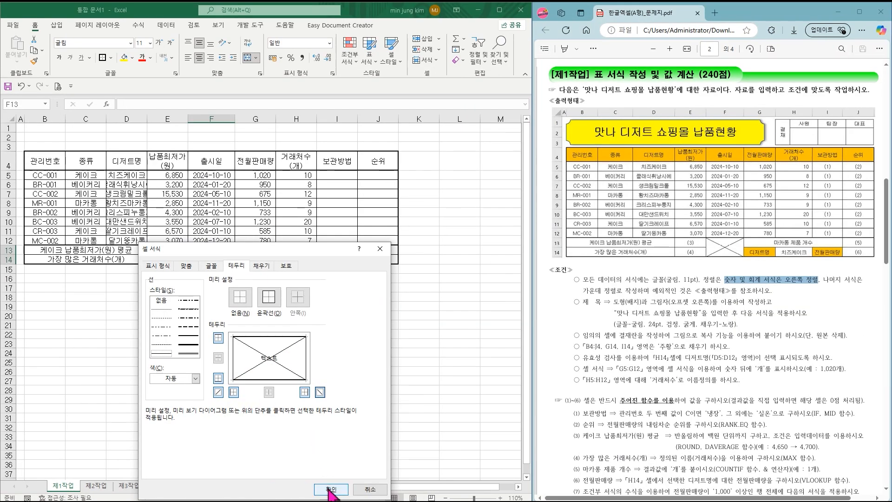
pyautogui.click(624, 474)
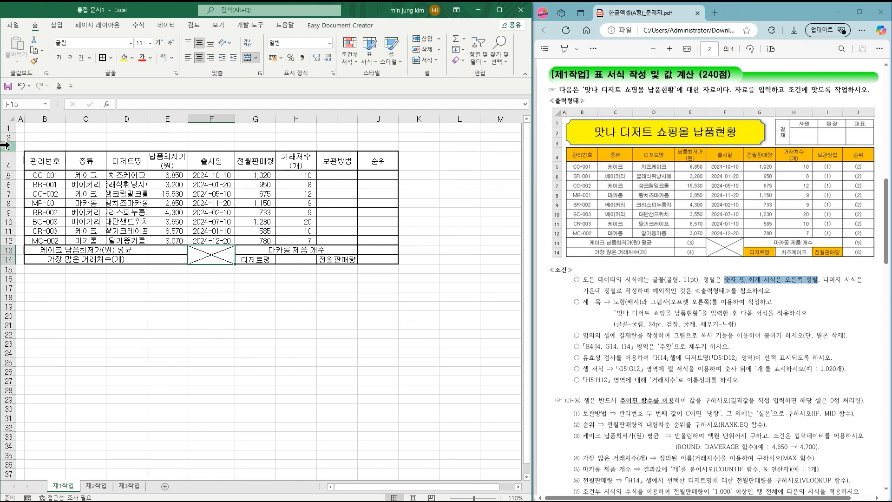
# Step: Increase the height of rows 1 to 3 equally to make room for the title above the table
pyautogui.moveTo(3, 128); pyautogui.dragTo(4, 146)
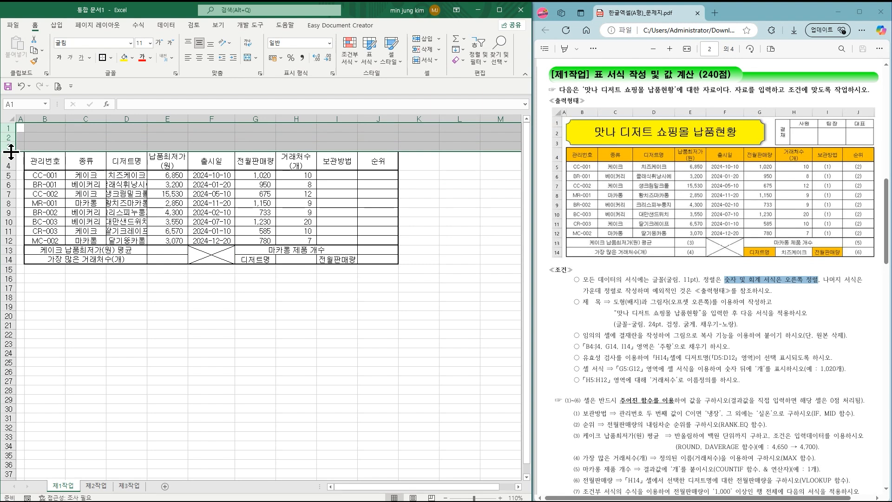
pyautogui.click(12, 152)
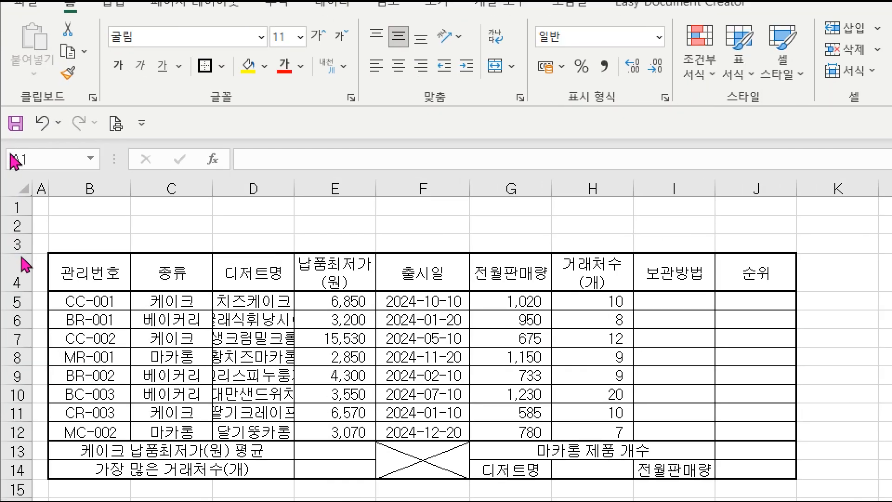
pyautogui.moveTo(18, 208); pyautogui.dragTo(16, 243)
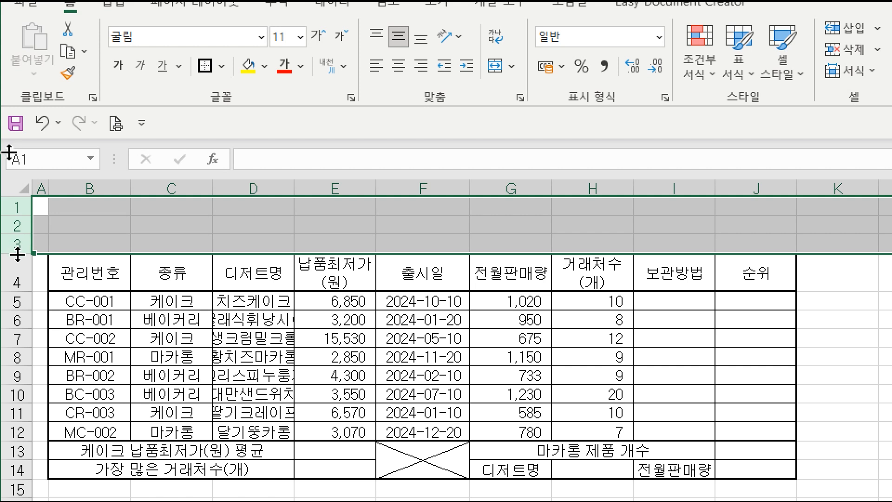
pyautogui.moveTo(18, 254); pyautogui.dragTo(18, 264)
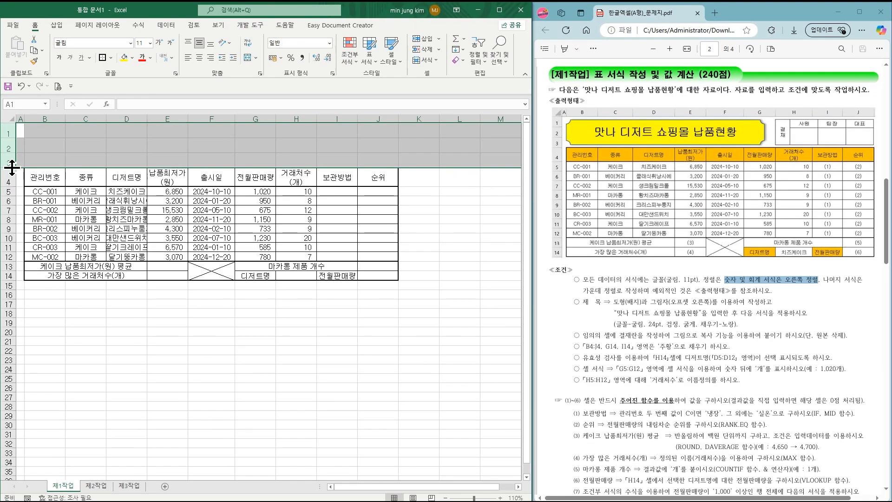
pyautogui.click(195, 250)
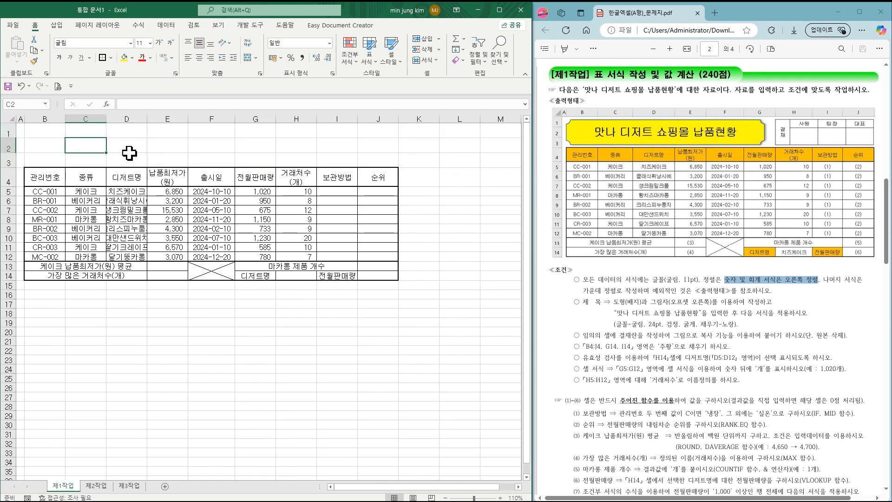
# Step: Draw a 배지 shape about 1.8 cm high and 12.4 cm wide over B1:G3 for the title
pyautogui.moveTo(628, 301); pyautogui.dragTo(637, 302)
pyautogui.rightClick(637, 301)
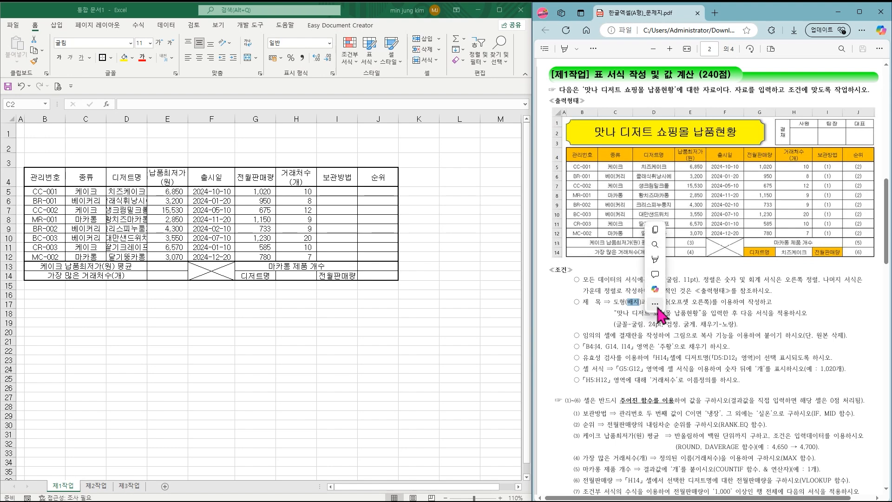
pyautogui.click(699, 342)
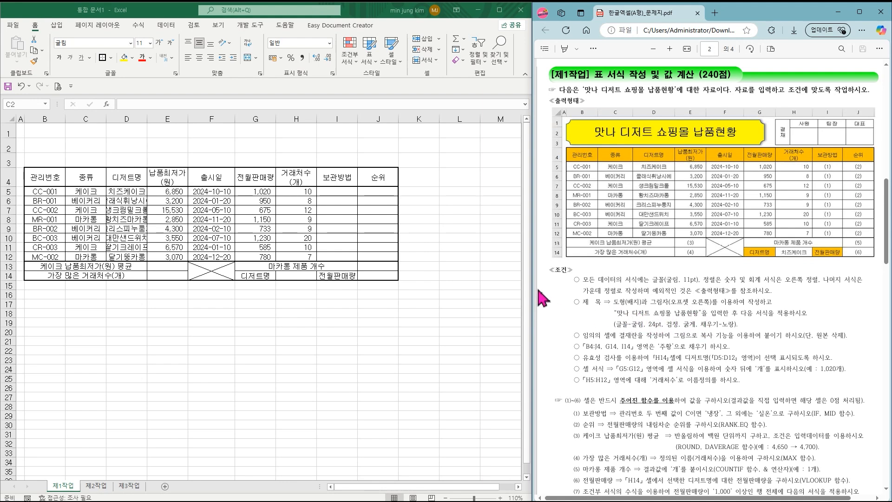
pyautogui.click(57, 27)
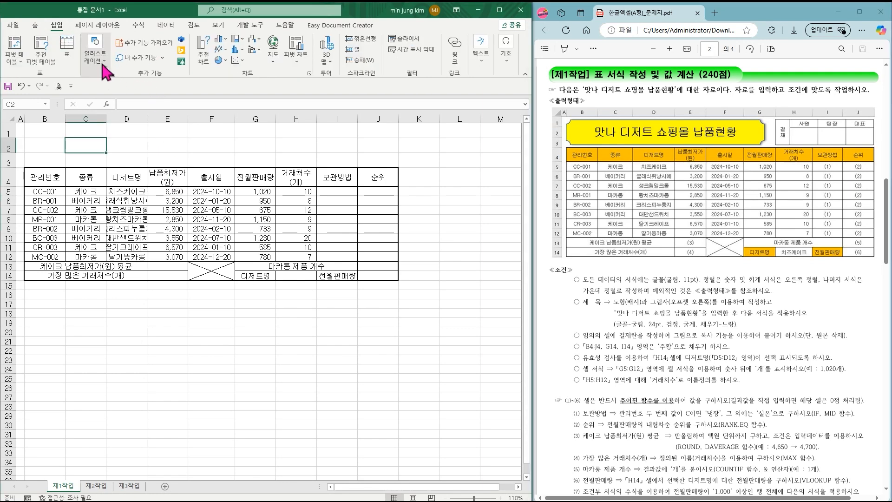
pyautogui.click(103, 61)
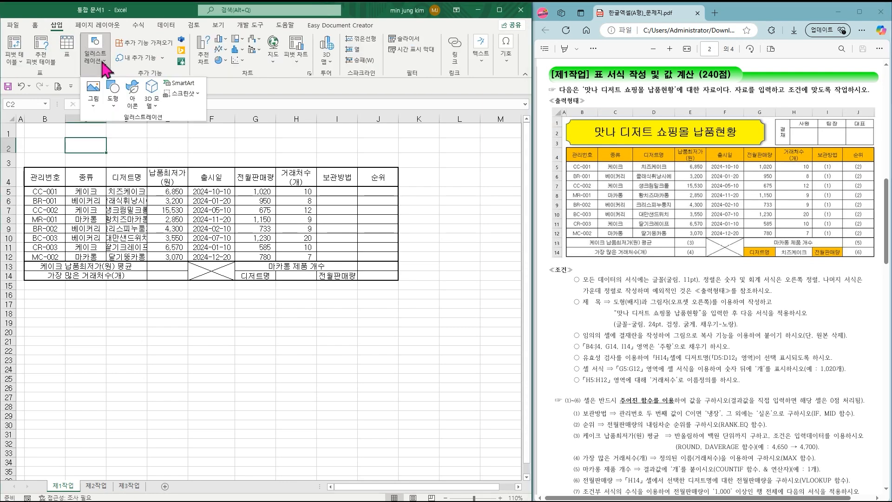
pyautogui.click(114, 93)
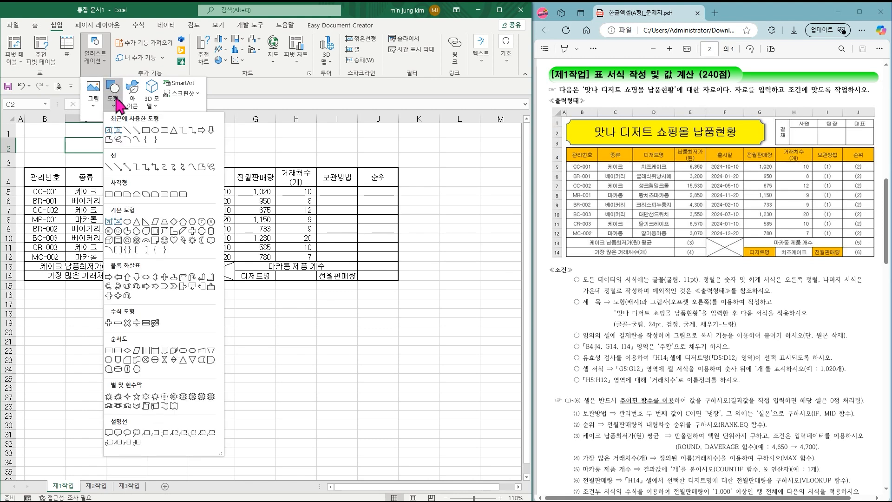
pyautogui.click(203, 232)
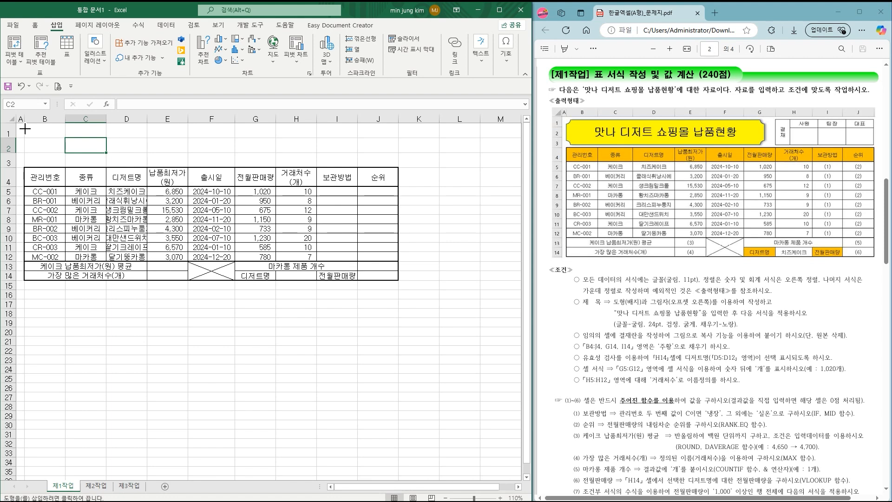
pyautogui.moveTo(25, 129); pyautogui.dragTo(264, 163)
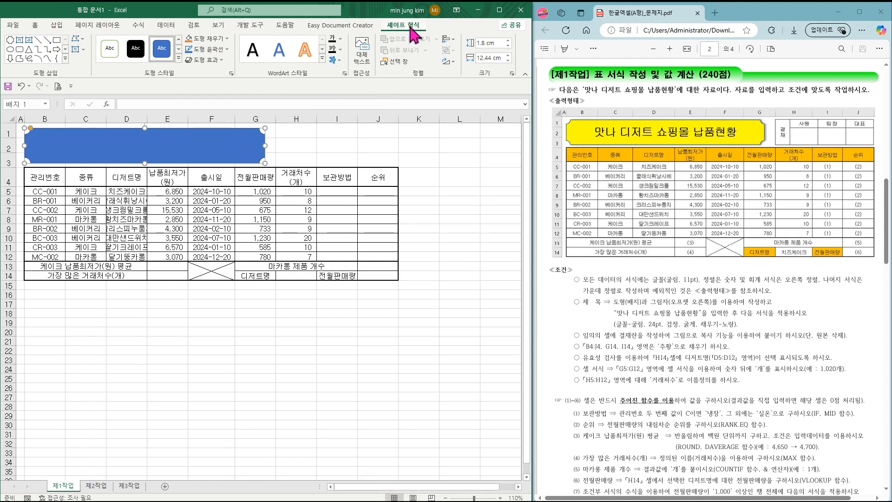
# Step: Apply the outer shadow 오프셋: 오른쪽 to the 배지 title shape
pyautogui.click(207, 61)
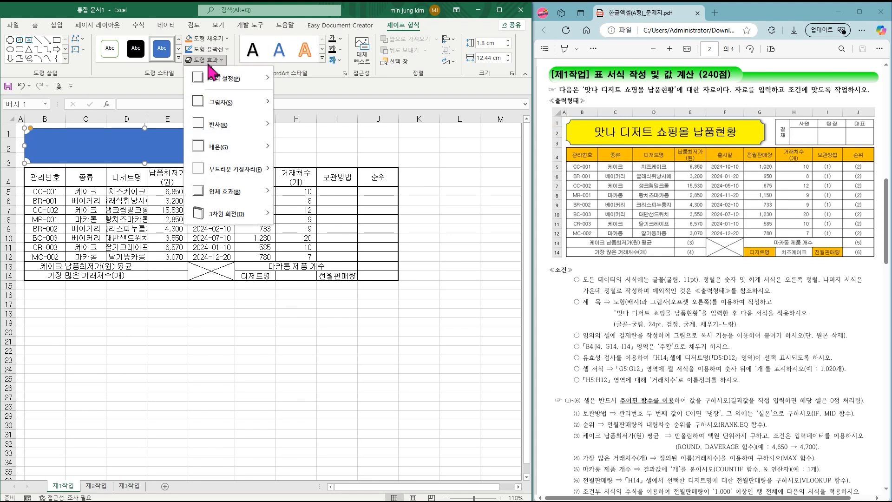
pyautogui.moveTo(254, 107)
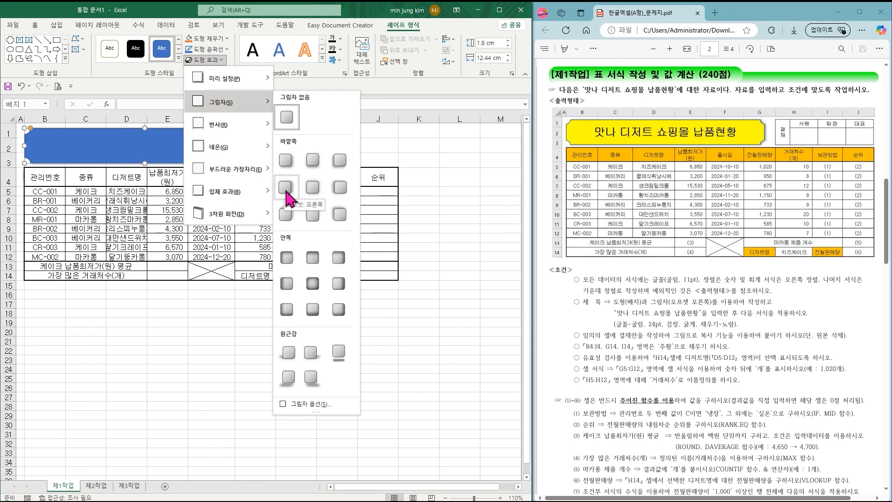
pyautogui.click(285, 187)
# Step: Set the title shape's text to 굴림, 24 pt, bold and black, and fill the shape with standard yellow
pyautogui.click(37, 26)
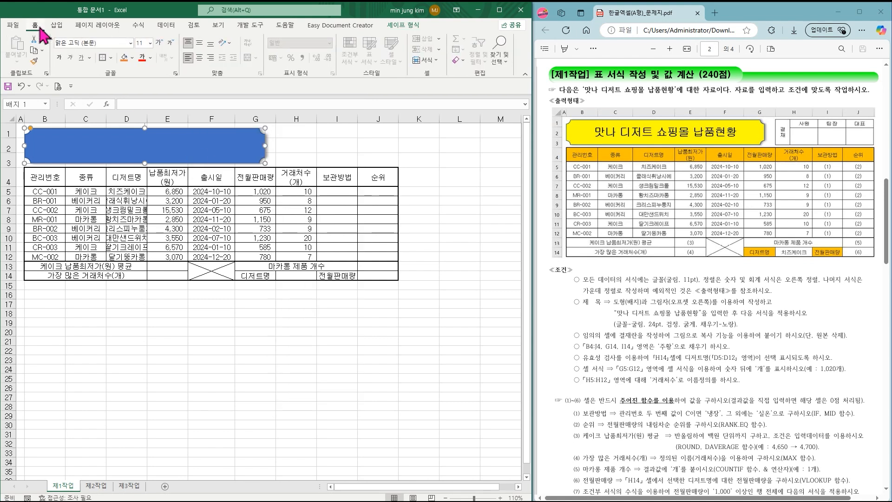
pyautogui.click(130, 44)
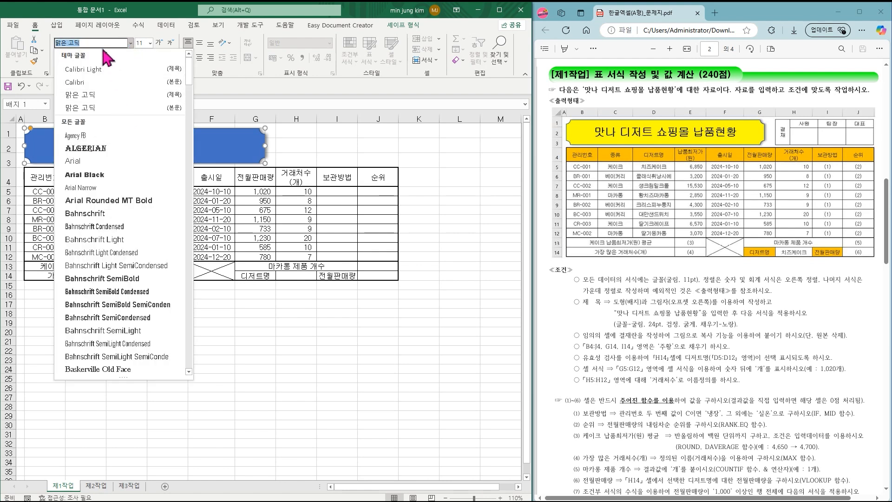
pyautogui.write('굴림')
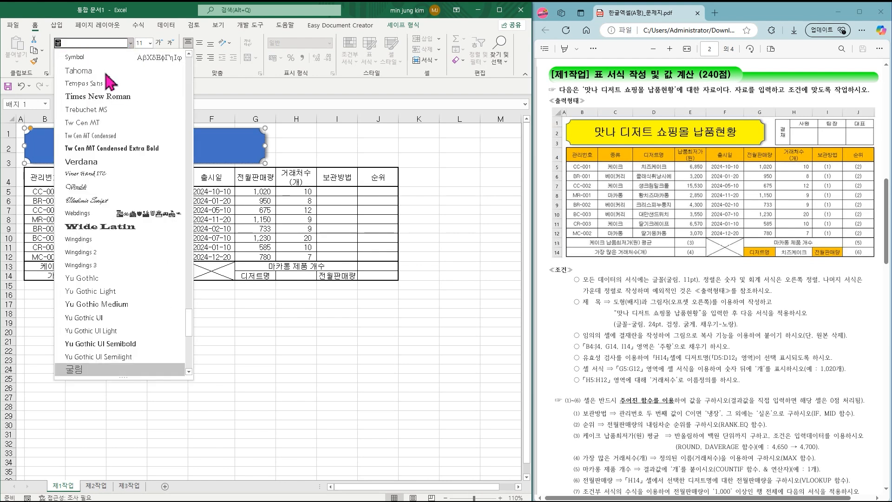
pyautogui.press('Return')
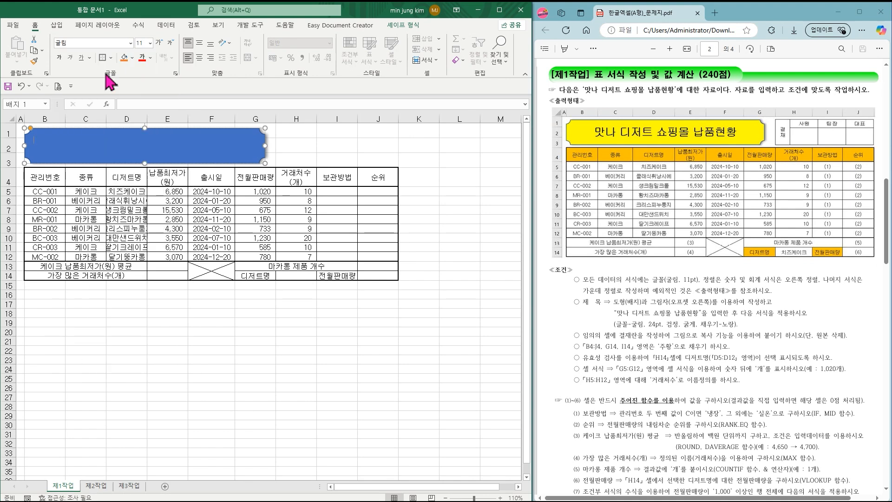
pyautogui.click(150, 43)
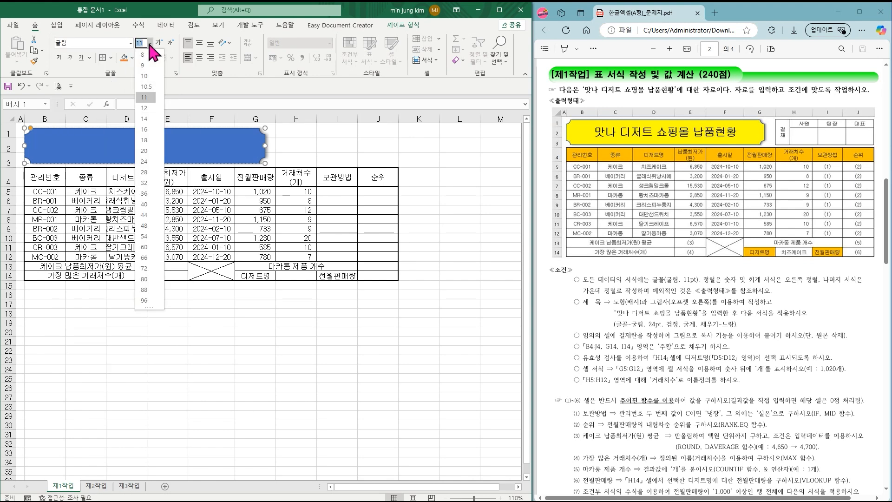
pyautogui.click(144, 166)
pyautogui.click(149, 58)
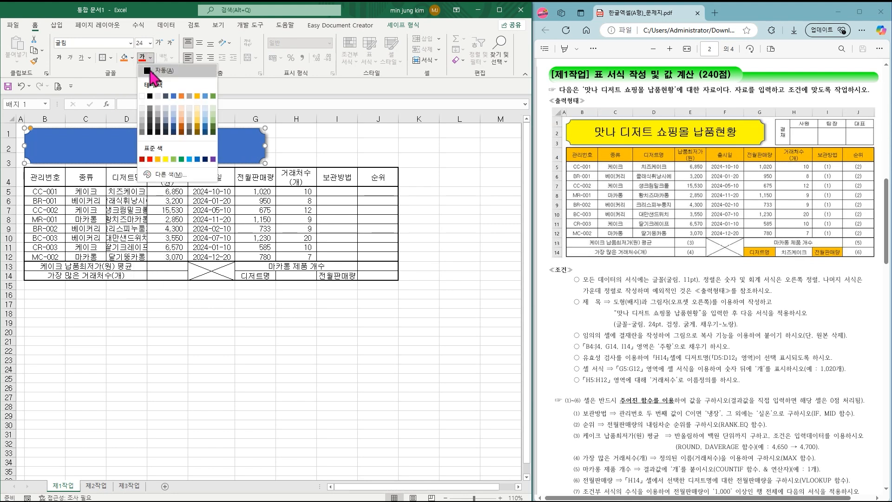
pyautogui.click(152, 72)
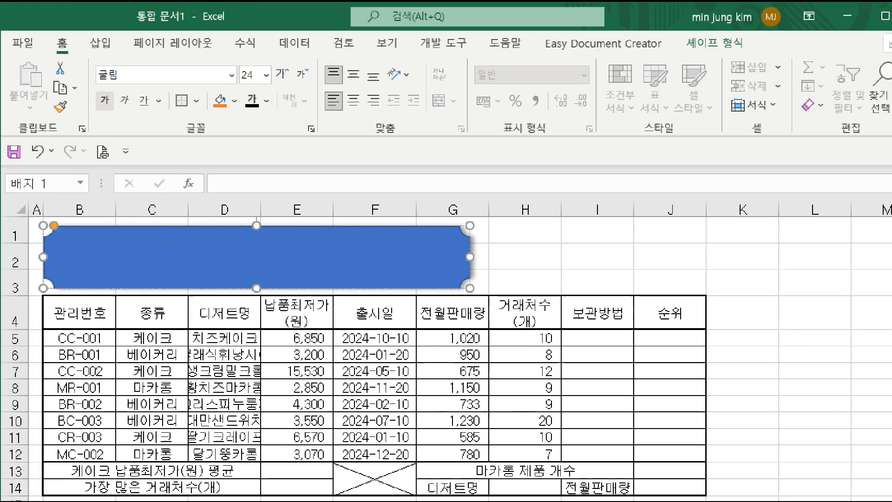
pyautogui.click(59, 58)
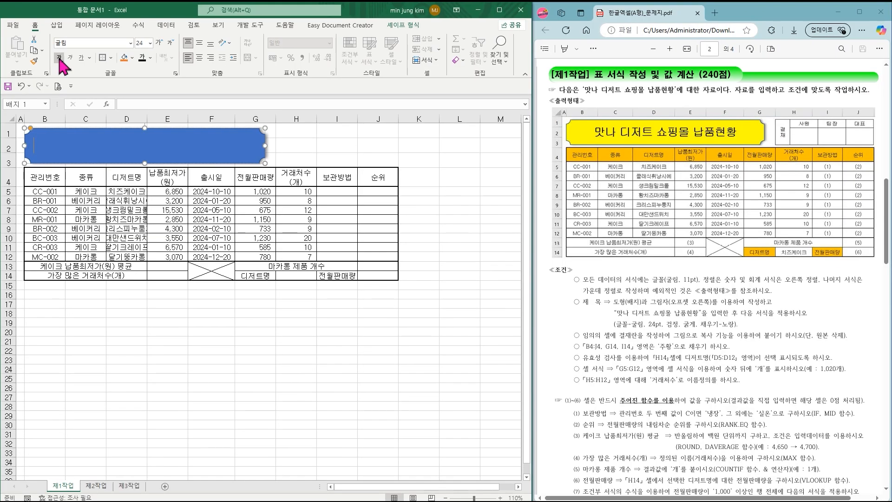
pyautogui.click(133, 58)
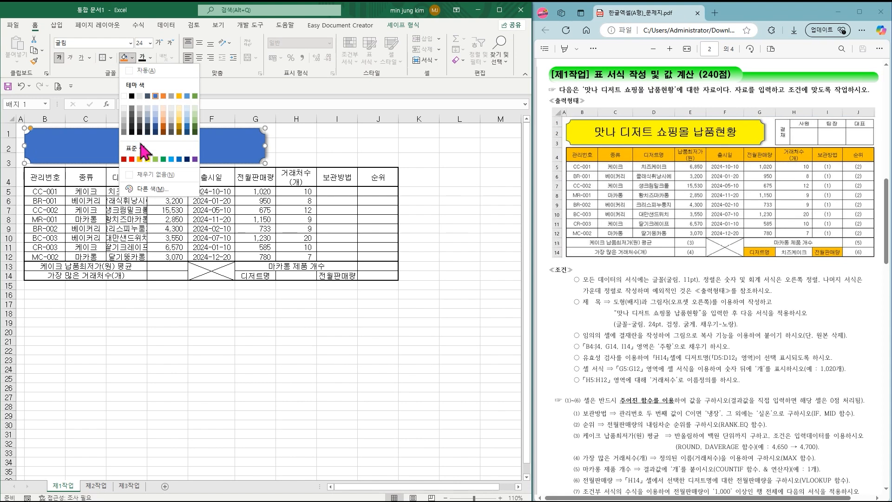
pyautogui.click(148, 160)
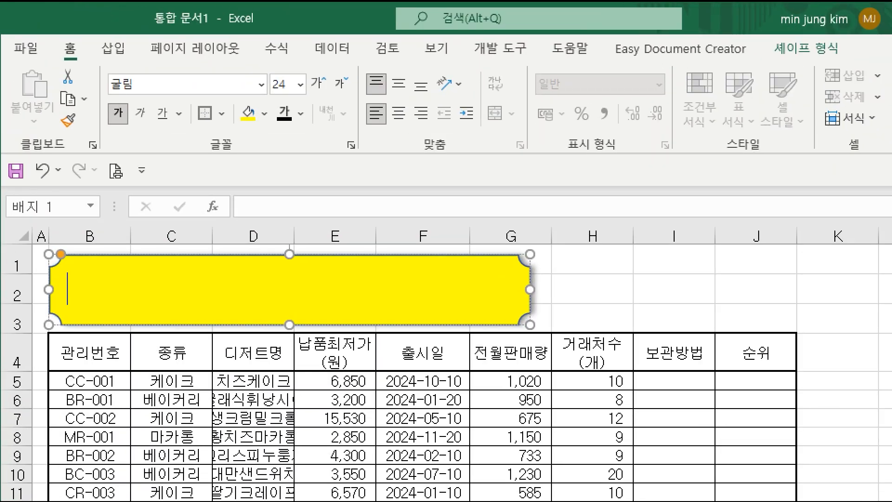
# Step: Centre the title shape's text horizontally and vertically and enter "맛나 디저트 쇼핑몰 납품현황"
pyautogui.moveTo(386, 68); pyautogui.dragTo(412, 132)
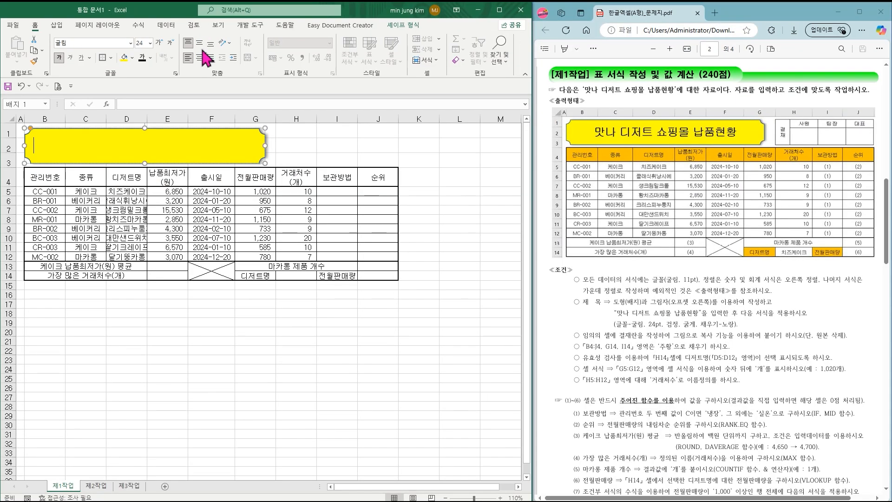
pyautogui.click(398, 83)
pyautogui.click(399, 113)
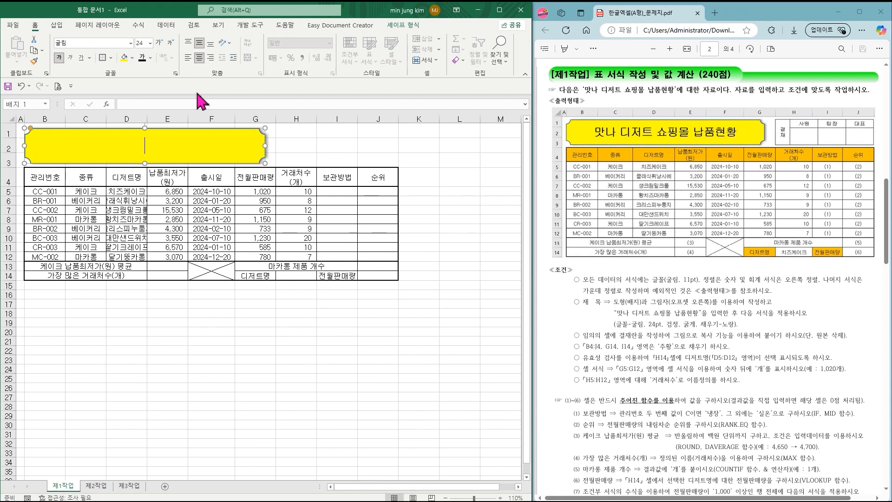
pyautogui.write('맛나 디저트')
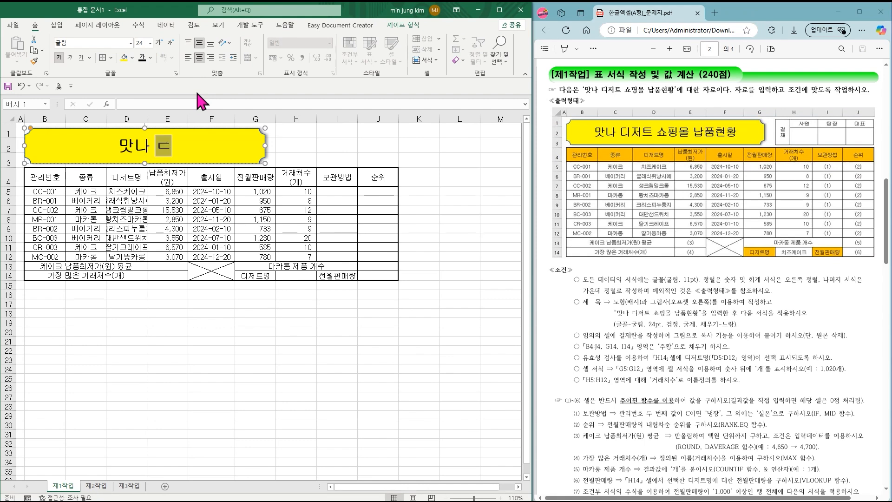
pyautogui.write(' 쇼핑')
pyautogui.write('ㄹ 납품현황')
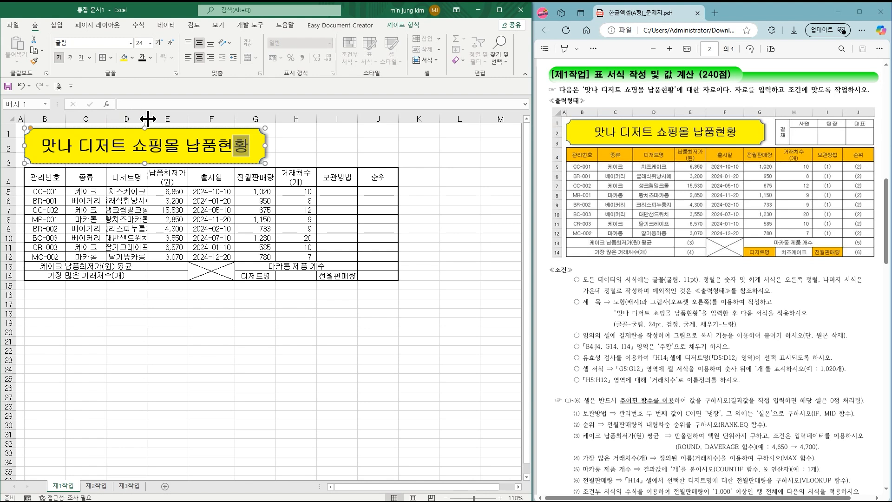
# Step: Widen columns D, E and G so the dessert names, price header and sales header fit comfortably
pyautogui.moveTo(147, 118); pyautogui.dragTo(166, 118)
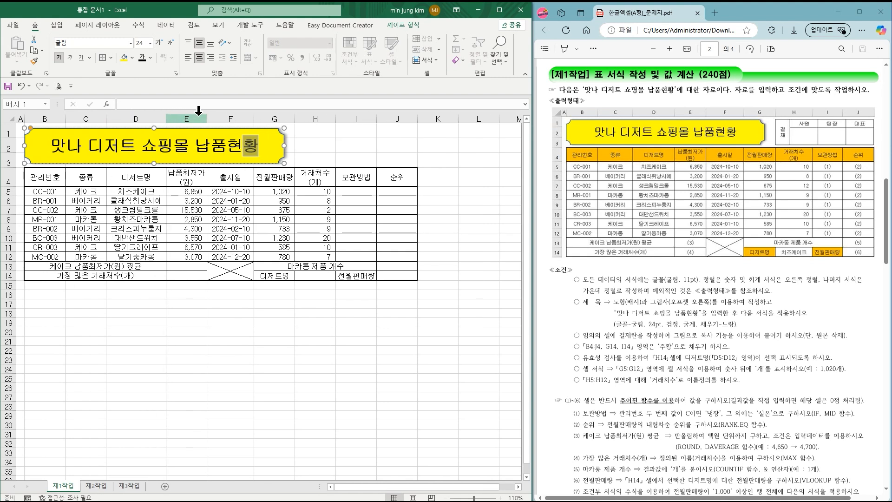
pyautogui.moveTo(207, 118); pyautogui.dragTo(214, 118)
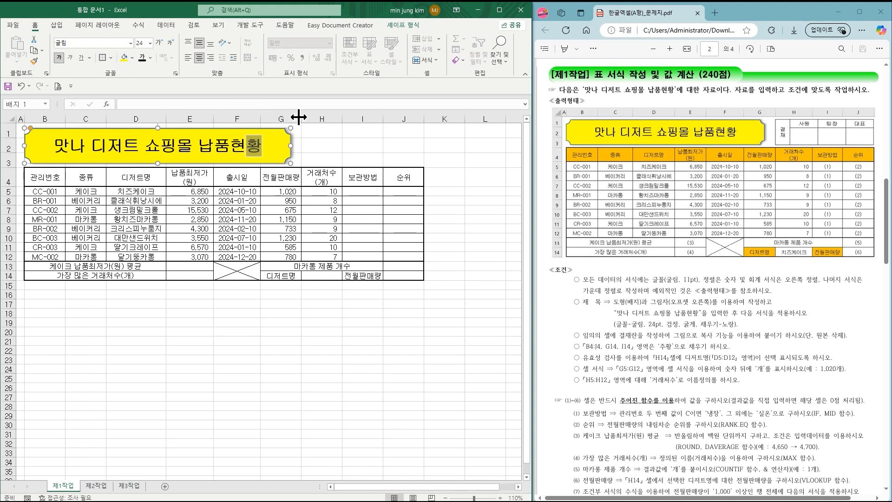
pyautogui.moveTo(301, 119); pyautogui.dragTo(312, 119)
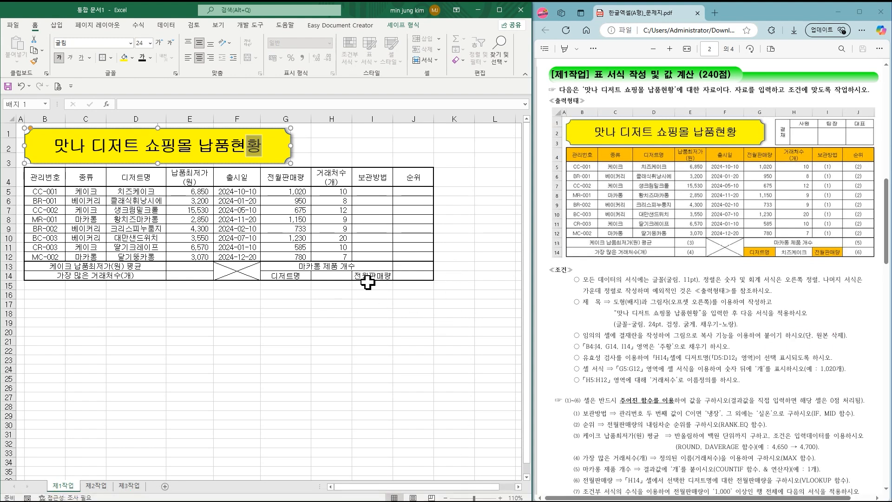
# Step: Enter the approval box labels 결재, 사원, 팀장 and 대표 in L16:O16
pyautogui.moveTo(424, 487); pyautogui.dragTo(471, 490)
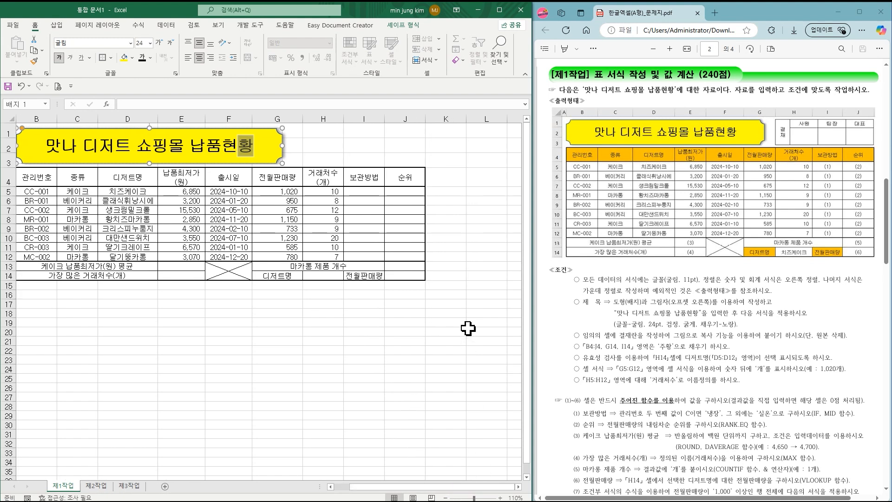
pyautogui.click(473, 297)
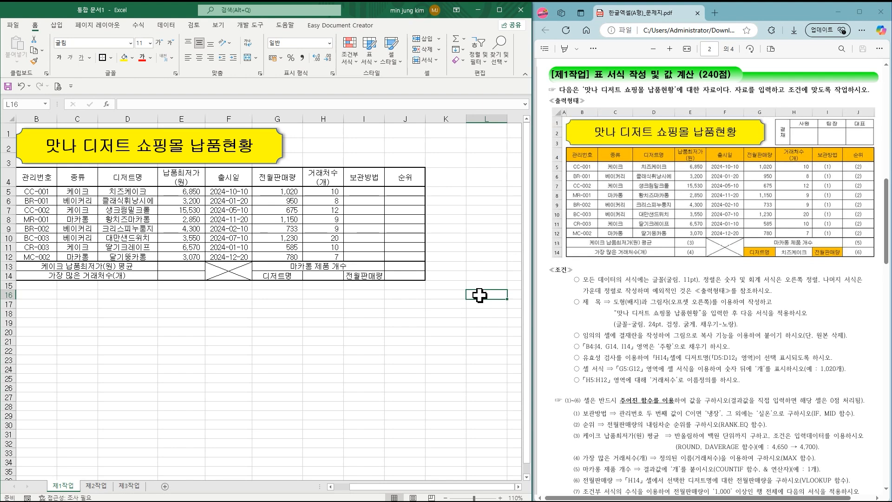
pyautogui.write('결재')
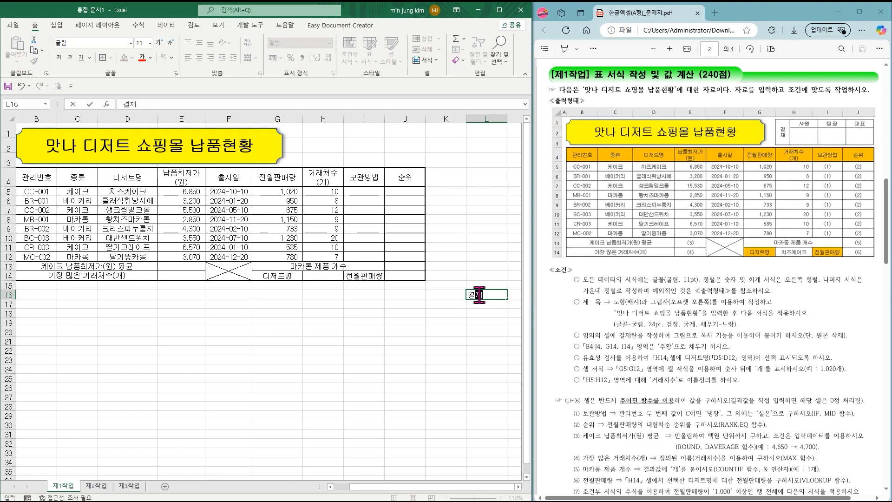
pyautogui.press('Tab')
pyautogui.write('사원')
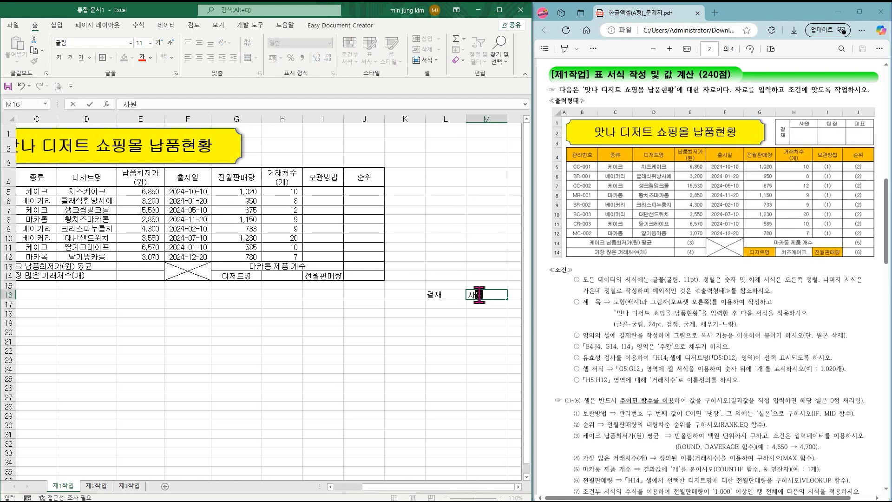
pyautogui.press('Tab')
pyautogui.write('팀장')
pyautogui.press('Tab')
pyautogui.write('대표')
# Step: Apply all borders to the approval box L16:O17 and centre its text horizontally
pyautogui.moveTo(347, 295); pyautogui.dragTo(461, 306)
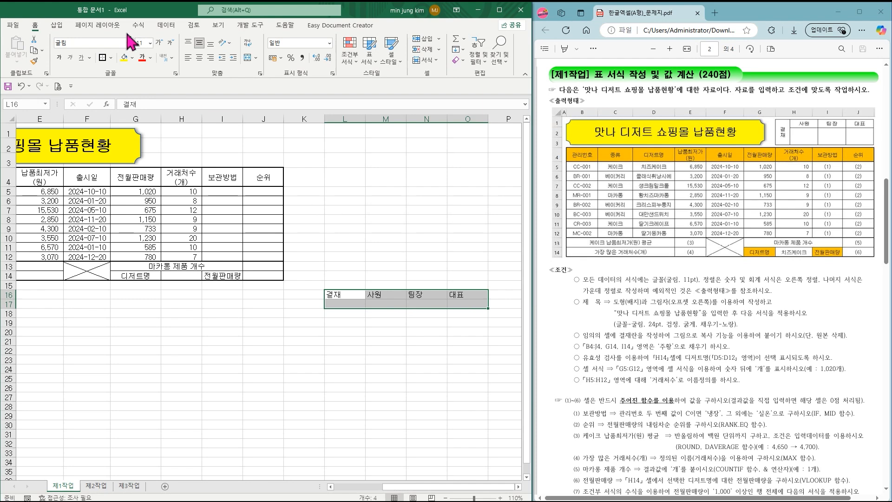
pyautogui.click(111, 58)
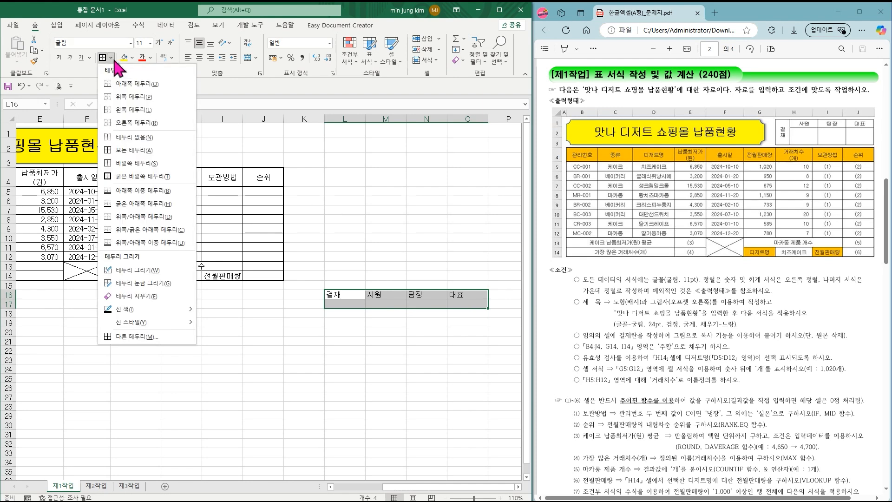
pyautogui.click(128, 150)
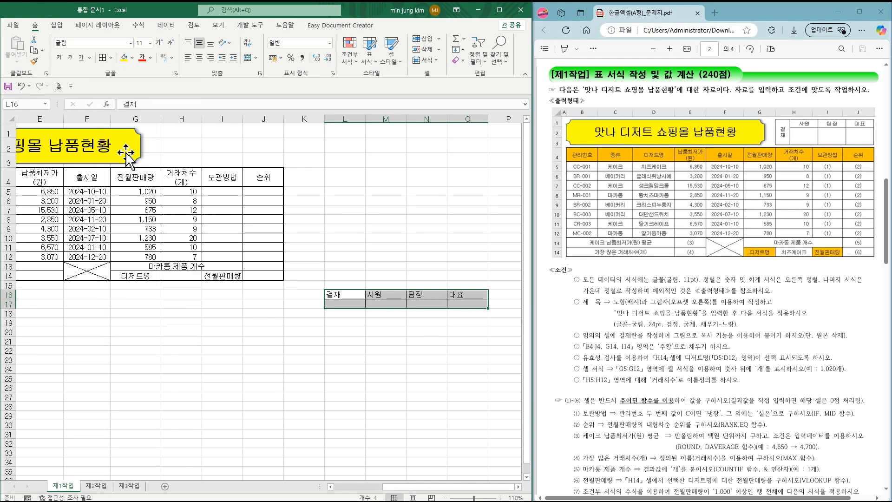
pyautogui.click(200, 59)
pyautogui.hotkey('shift', 'Left')
# Step: Merge L16:L17 and set the 결재 label to vertical text
pyautogui.click(342, 294)
pyautogui.moveTo(342, 294); pyautogui.dragTo(342, 302)
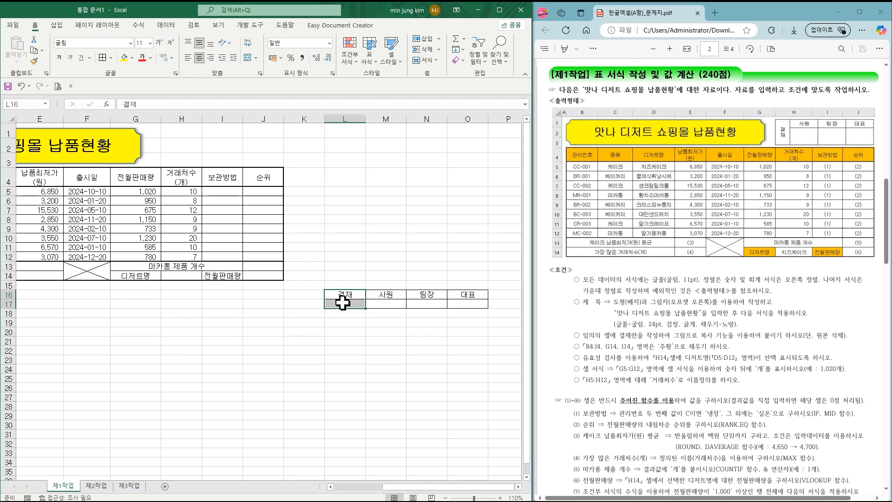
pyautogui.click(250, 58)
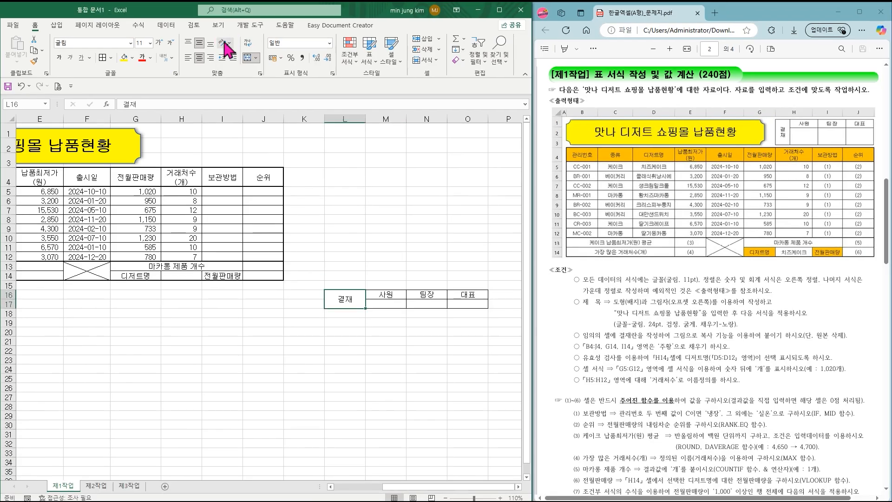
pyautogui.click(447, 84)
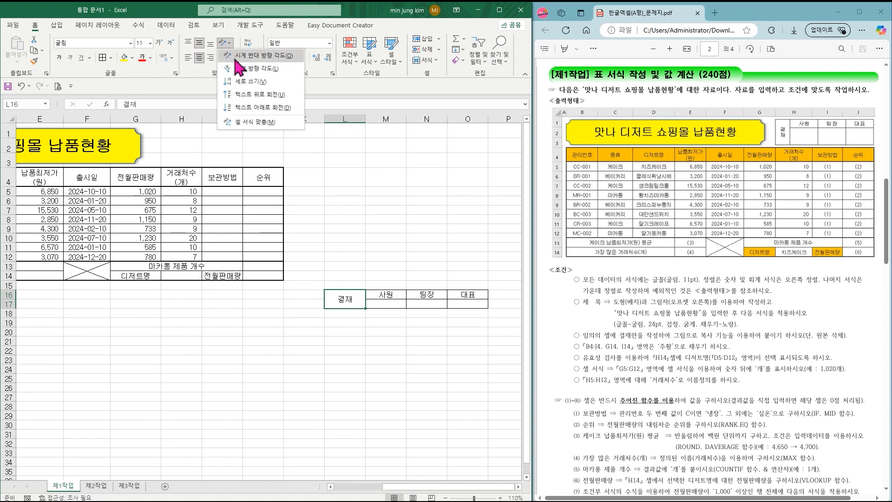
pyautogui.click(248, 83)
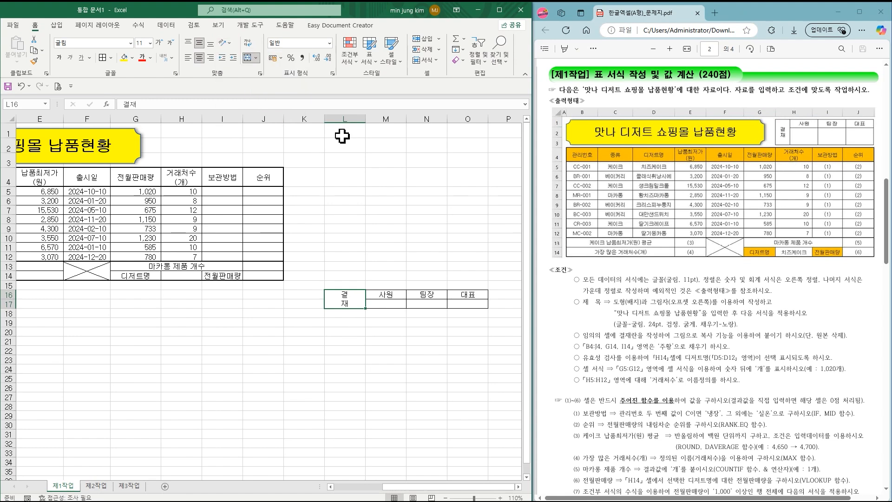
# Step: Narrow column L to a width of about 5.11 and increase row 17 to nearly three times its height
pyautogui.moveTo(366, 119); pyautogui.dragTo(353, 120)
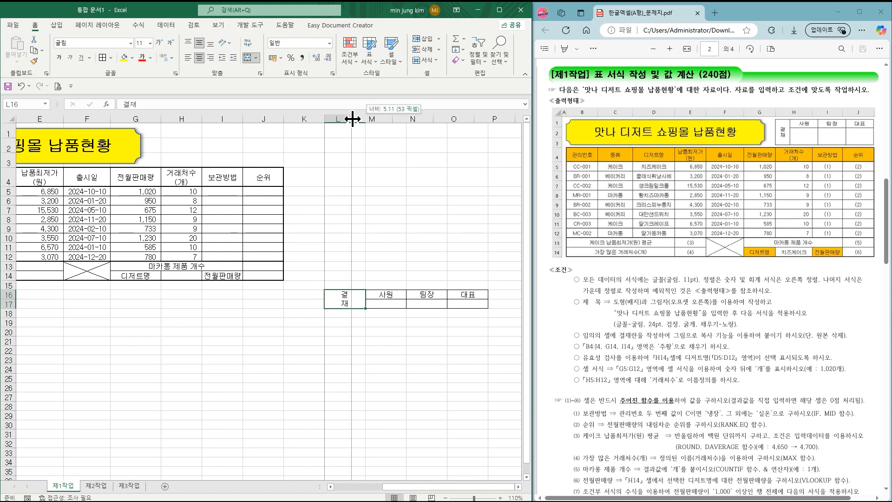
pyautogui.moveTo(353, 120); pyautogui.dragTo(352, 119)
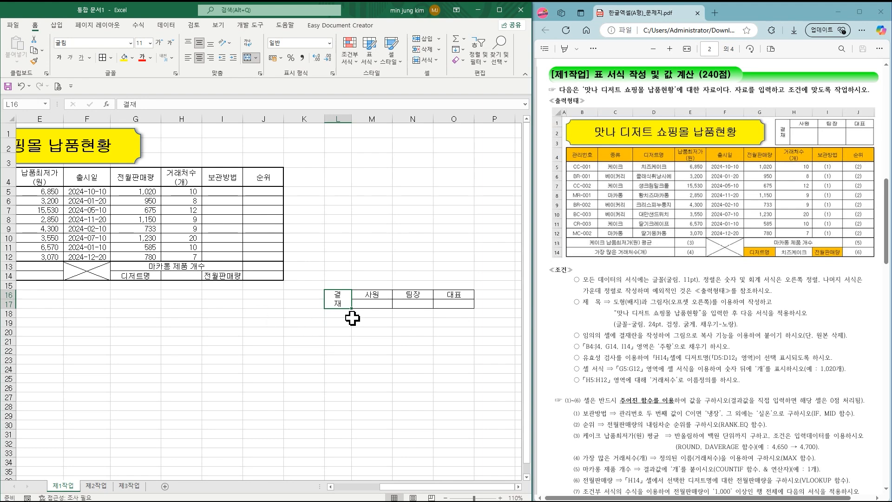
pyautogui.click(364, 305)
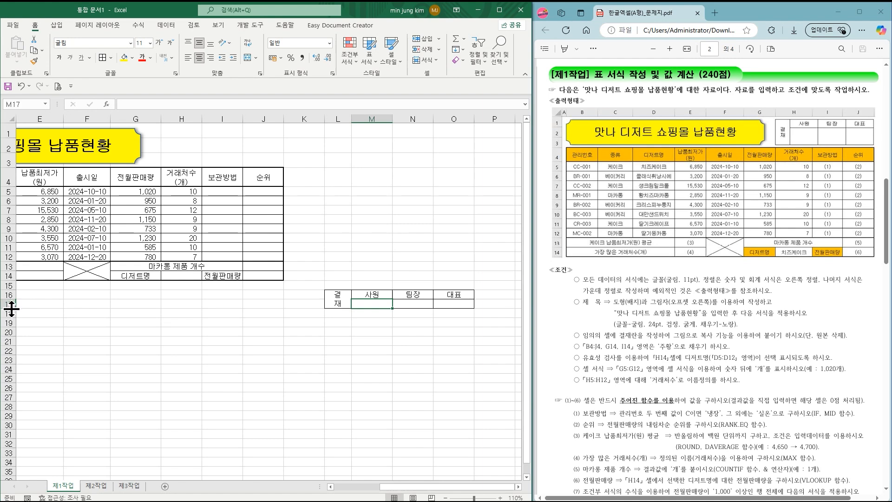
pyautogui.moveTo(11, 309); pyautogui.dragTo(11, 327)
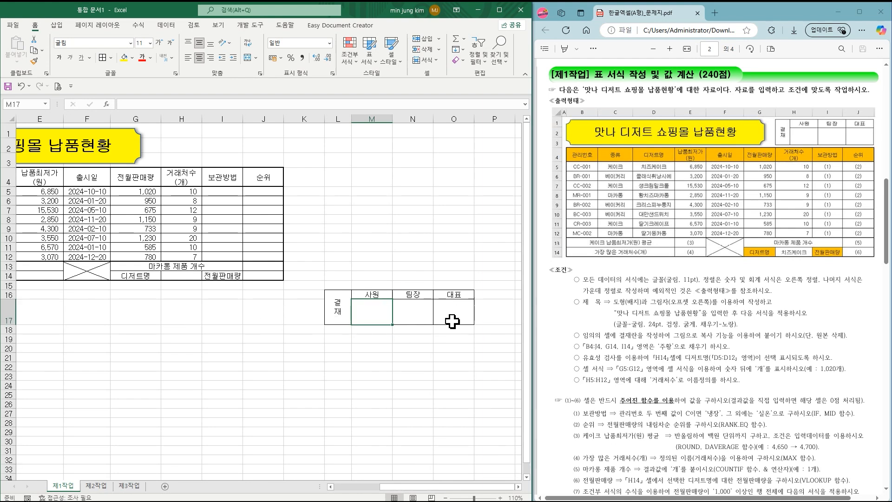
# Step: Copy the approval box L16:O17 as a picture, with appearance as shown on screen and picture format
pyautogui.moveTo(338, 301); pyautogui.dragTo(458, 317)
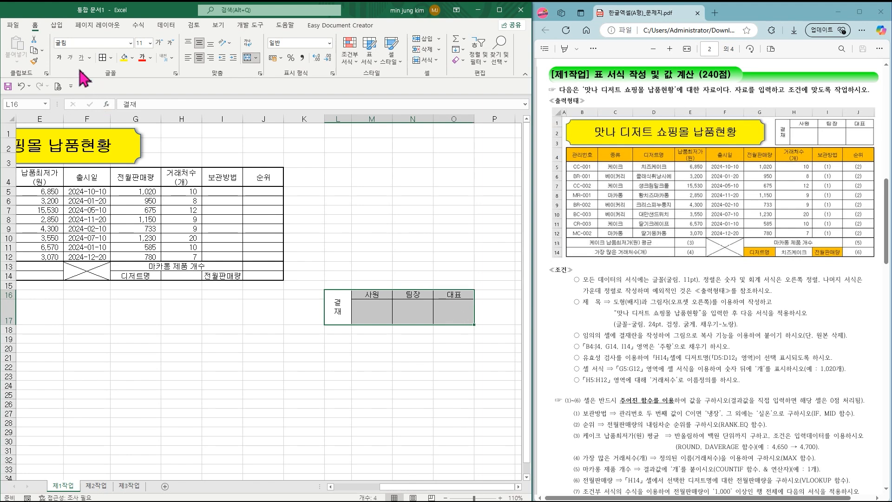
pyautogui.click(42, 51)
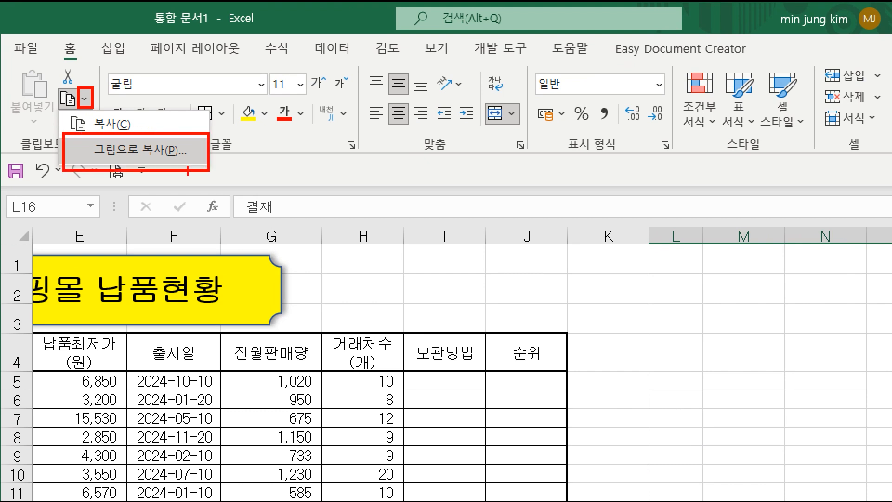
pyautogui.click(101, 135)
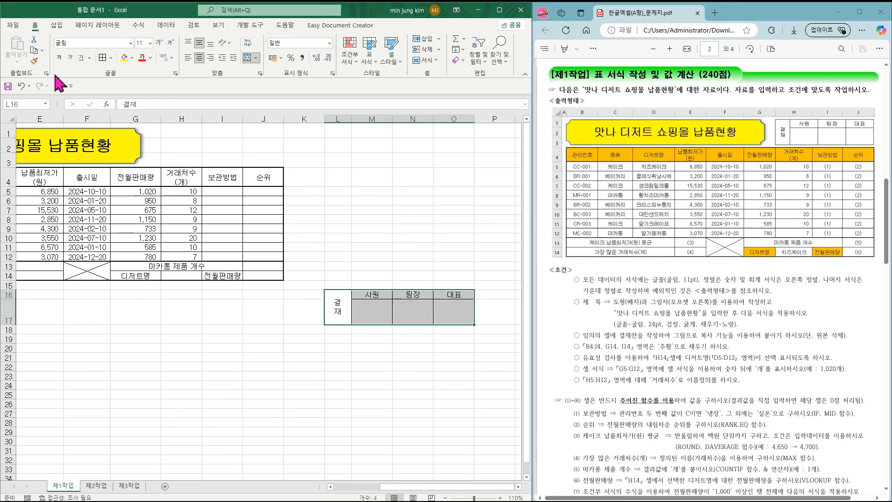
pyautogui.moveTo(416, 239); pyautogui.dragTo(345, 166)
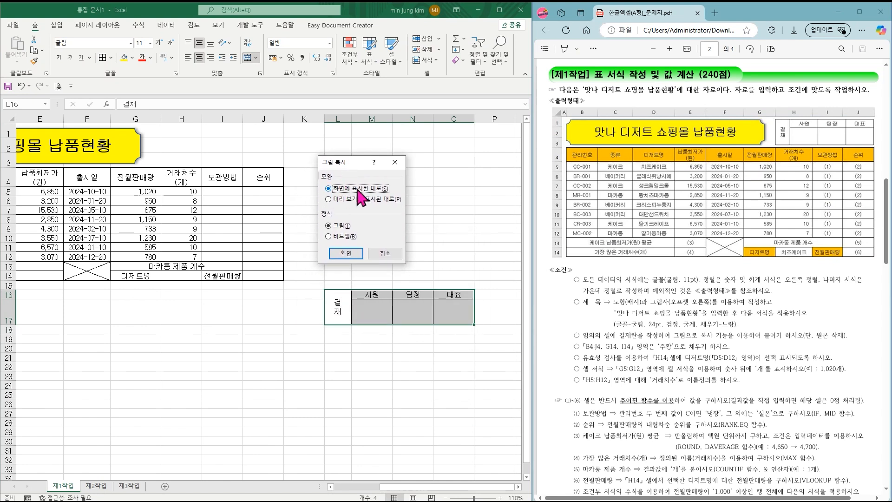
pyautogui.click(346, 253)
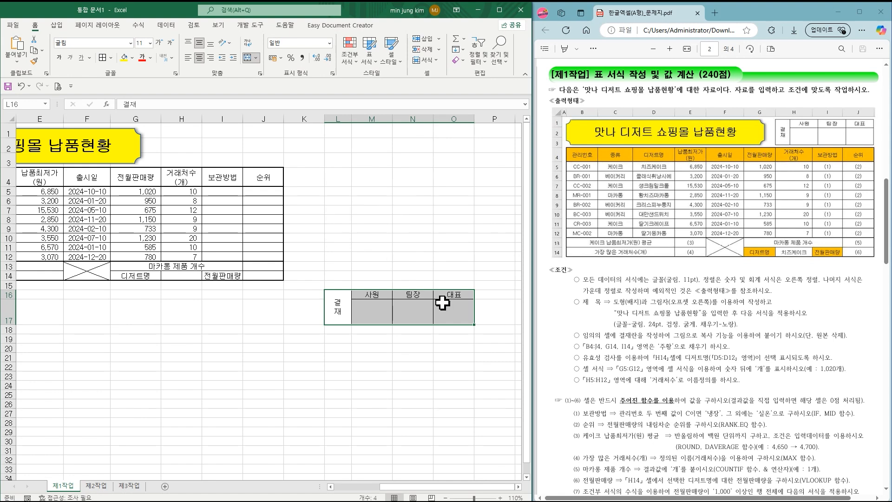
# Step: Paste the approval box picture beside the title in rows 1 to 3, fitting it and the column widths so it sits over columns H:J
pyautogui.click(180, 131)
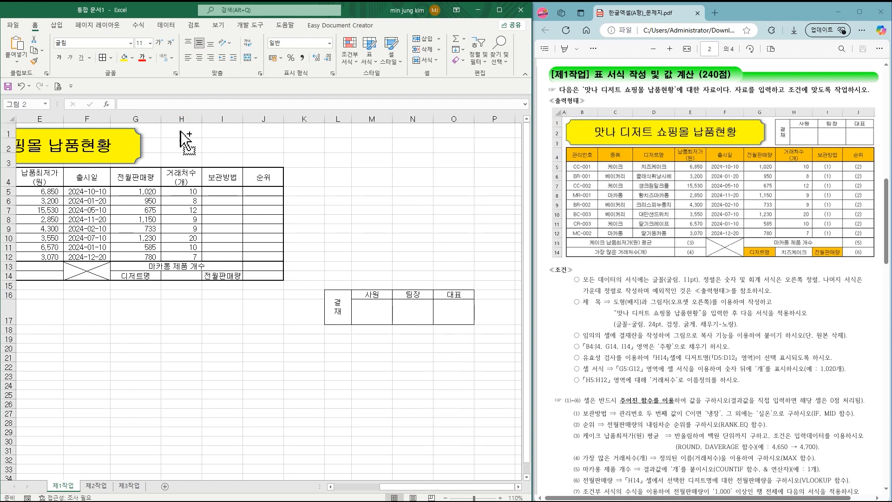
pyautogui.hotkey('ctrl', 'v')
pyautogui.moveTo(236, 141); pyautogui.dragTo(227, 147)
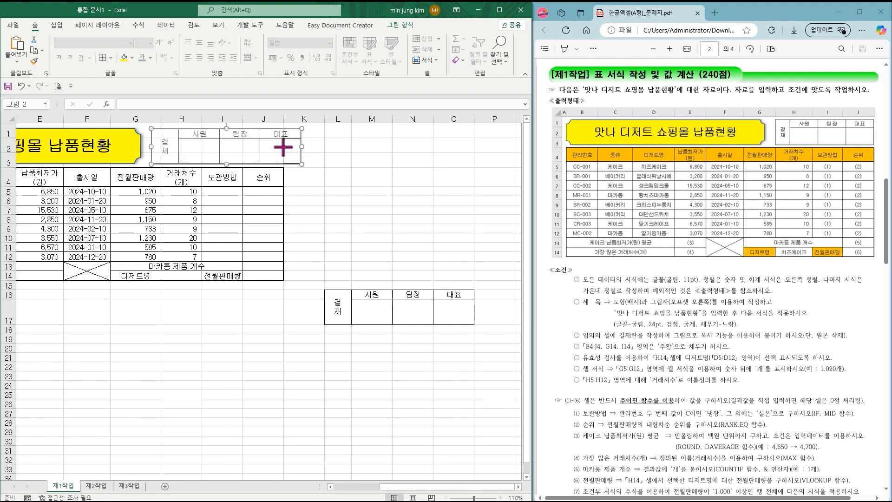
pyautogui.moveTo(283, 148); pyautogui.dragTo(284, 147)
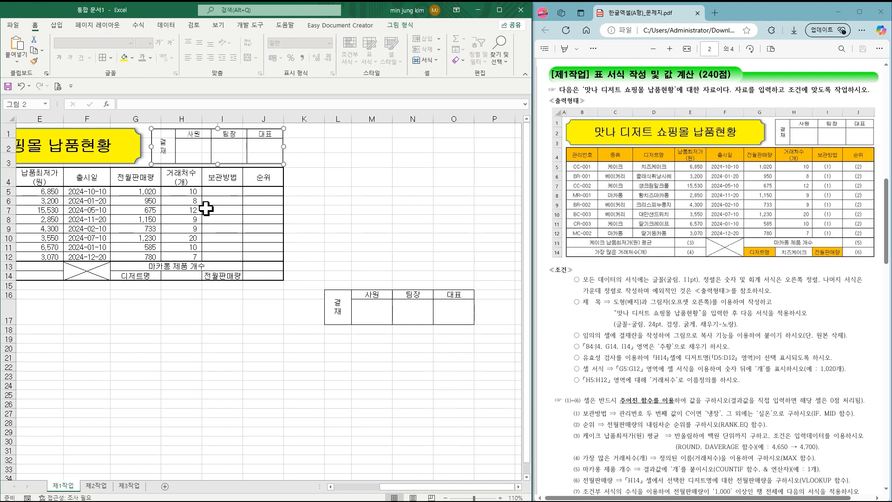
pyautogui.moveTo(202, 116); pyautogui.dragTo(279, 140)
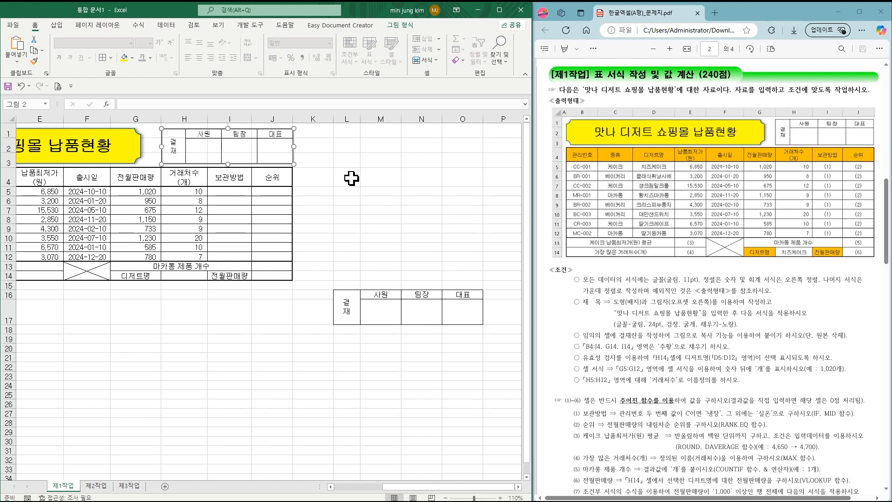
# Step: Delete columns L:O, which hold the original approval box
pyautogui.moveTo(347, 116); pyautogui.dragTo(414, 116)
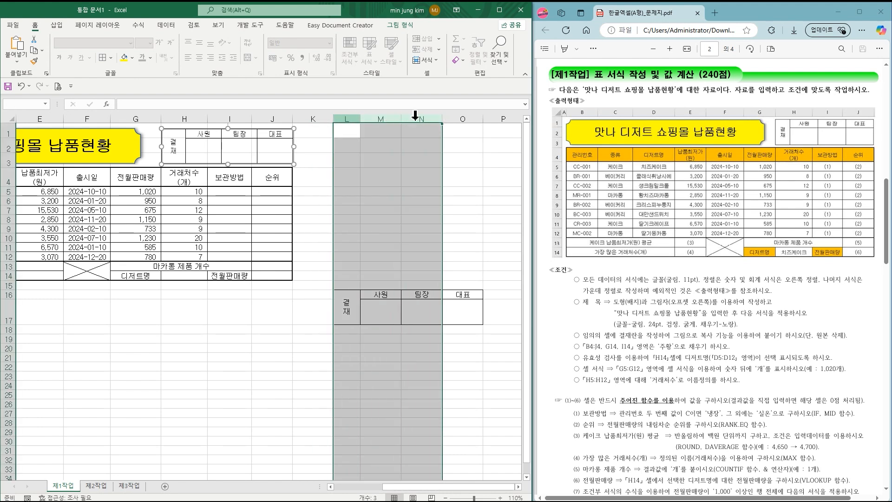
pyautogui.click(413, 116)
pyautogui.moveTo(352, 116); pyautogui.dragTo(455, 113)
pyautogui.rightClick(456, 114)
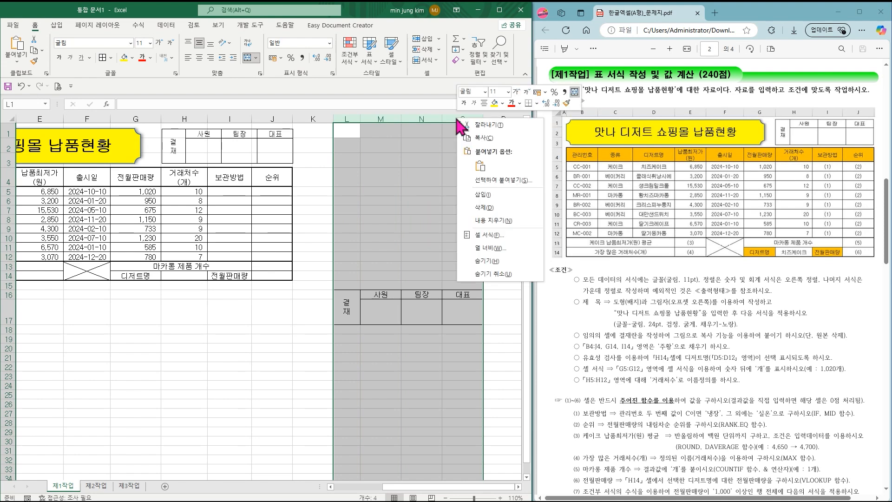
pyautogui.click(487, 209)
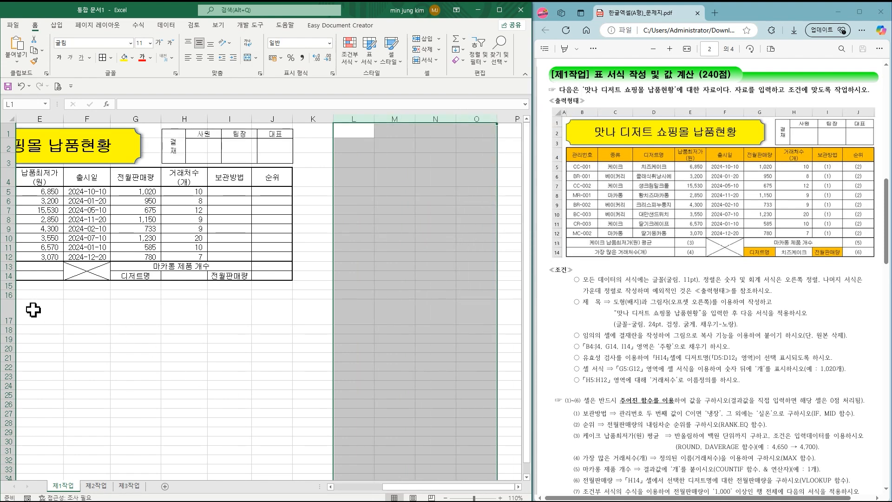
# Step: Delete rows 16 and 17 where the original approval box was built
pyautogui.moveTo(4, 294); pyautogui.dragTo(5, 307)
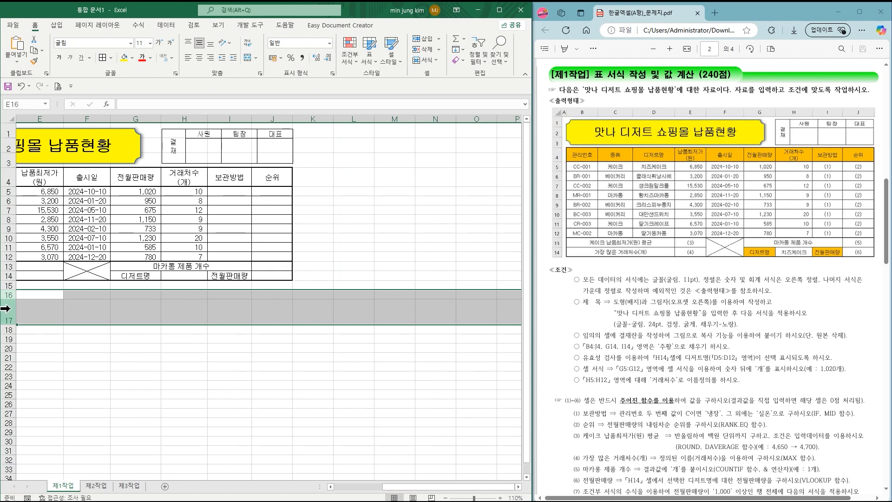
pyautogui.rightClick(6, 308)
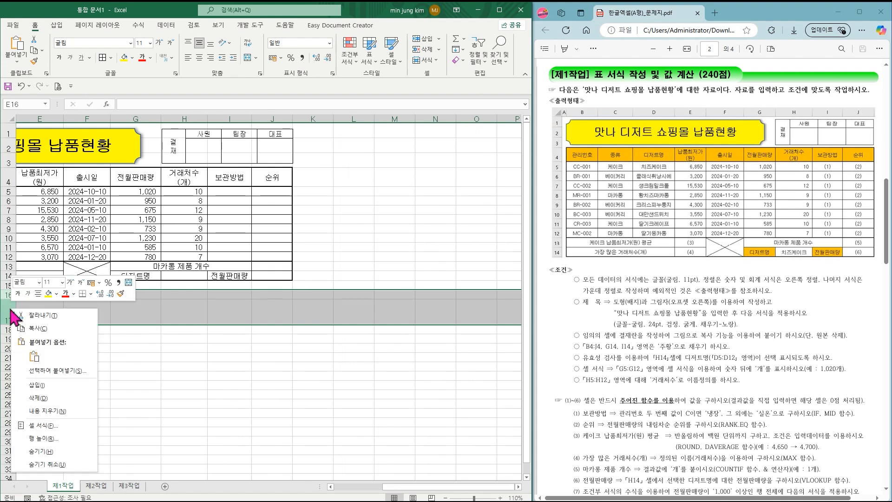
pyautogui.click(67, 398)
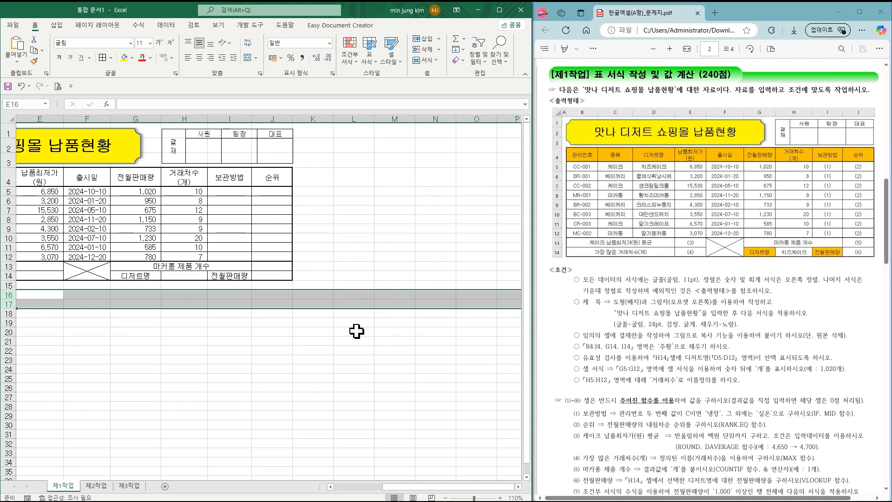
pyautogui.moveTo(424, 486); pyautogui.dragTo(321, 484)
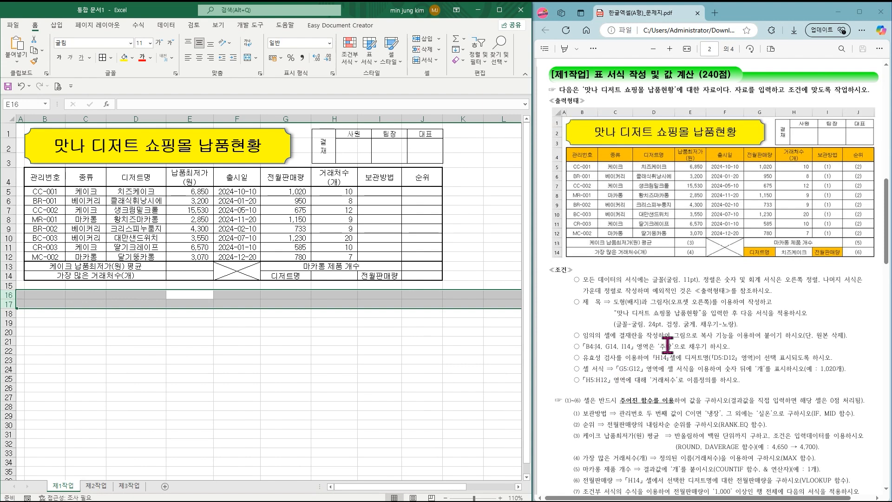
# Step: Fill the header row B4:J4 and cells G14 and I14 with the standard orange colour (주황)
pyautogui.moveTo(586, 346); pyautogui.dragTo(632, 347)
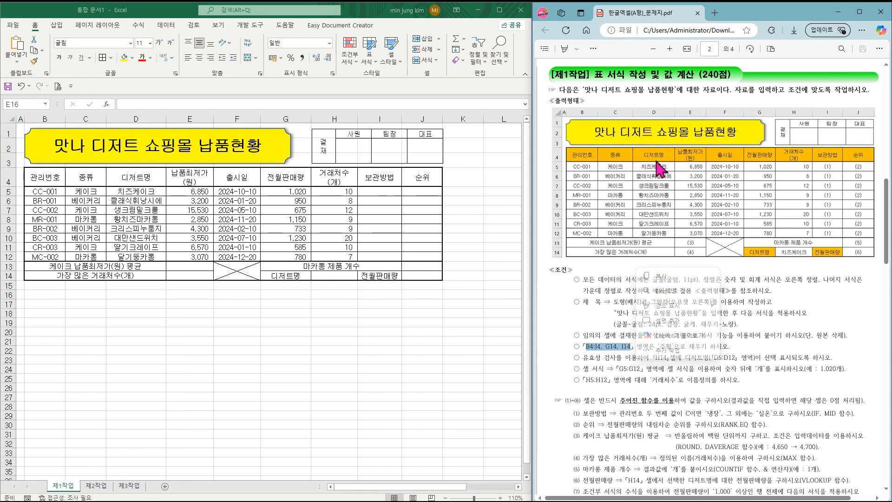
pyautogui.click(757, 298)
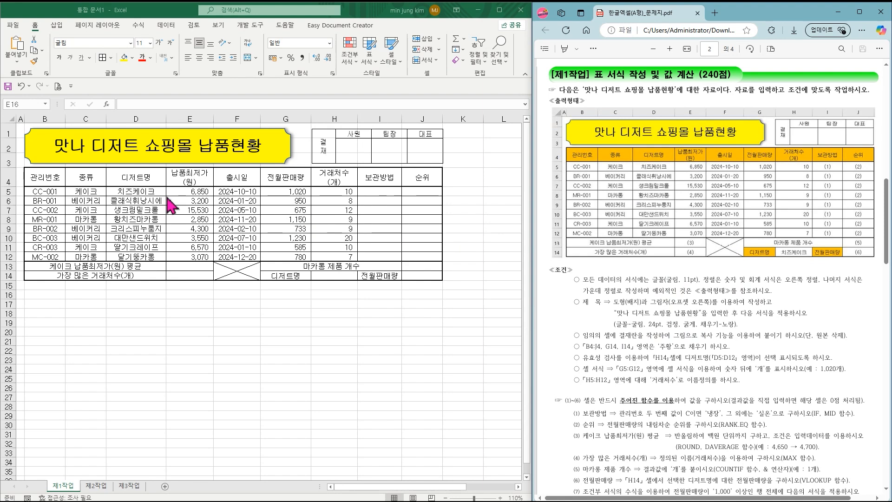
pyautogui.moveTo(41, 181); pyautogui.dragTo(409, 176)
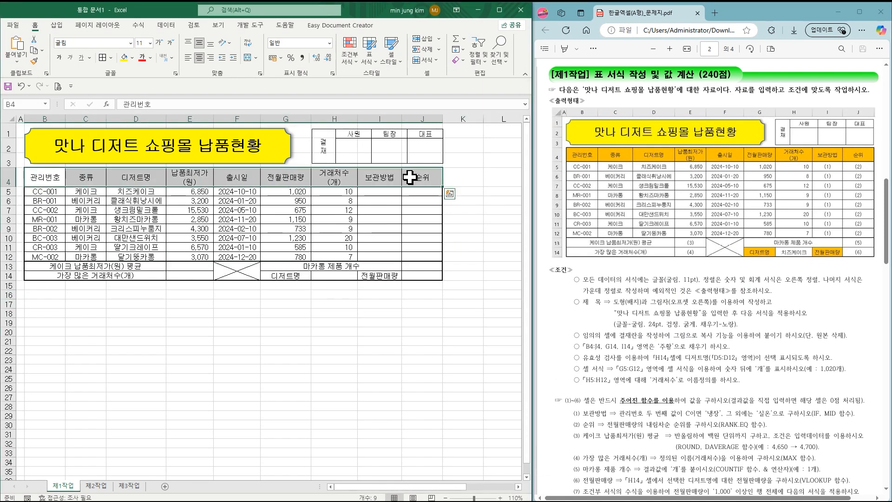
pyautogui.keyDown('ctrl'); pyautogui.click(297, 277); pyautogui.keyUp('ctrl')
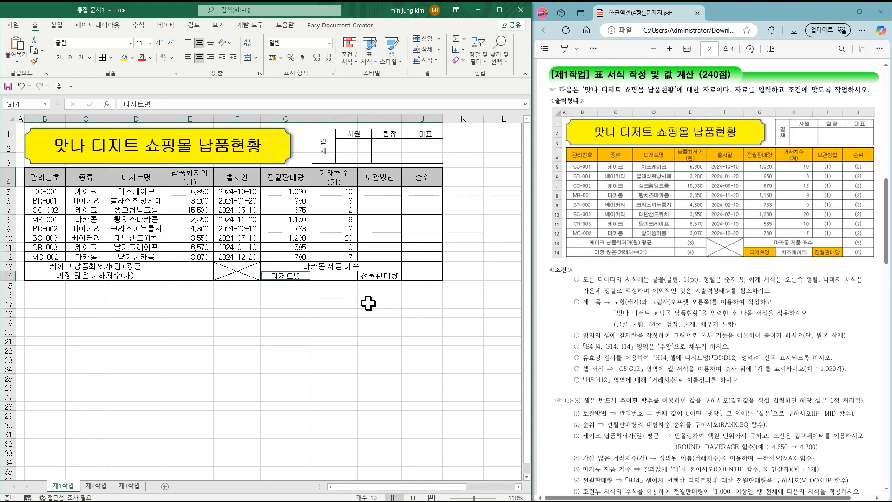
pyautogui.keyDown('ctrl'); pyautogui.click(382, 278); pyautogui.keyUp('ctrl')
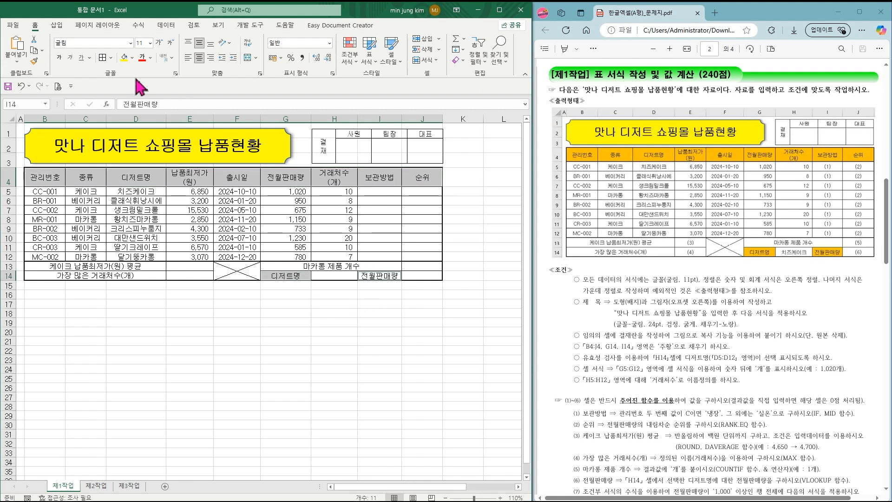
pyautogui.click(132, 58)
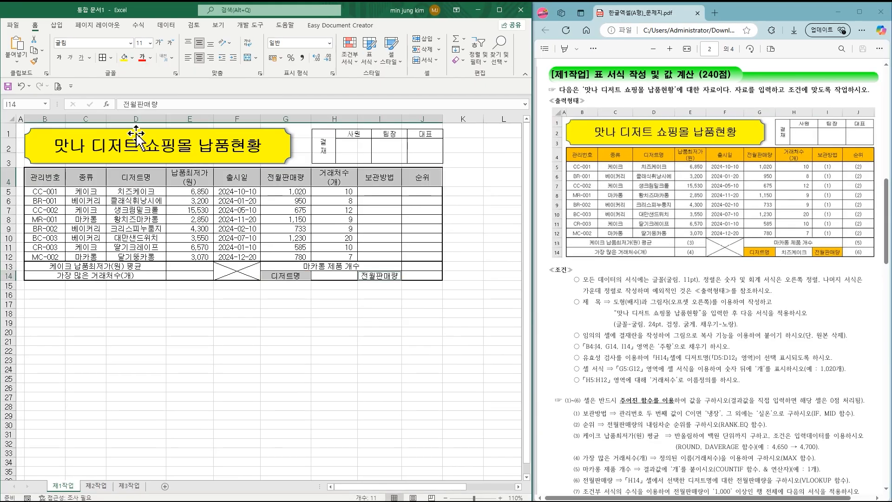
pyautogui.click(264, 80)
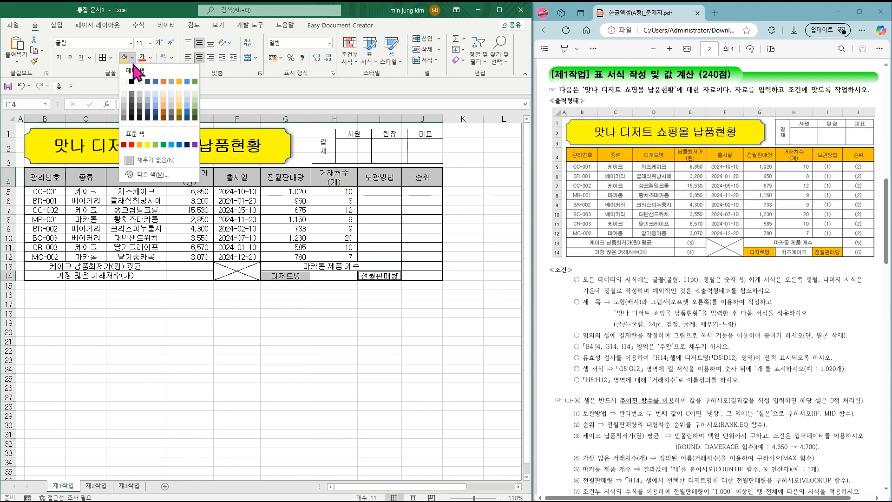
pyautogui.click(139, 144)
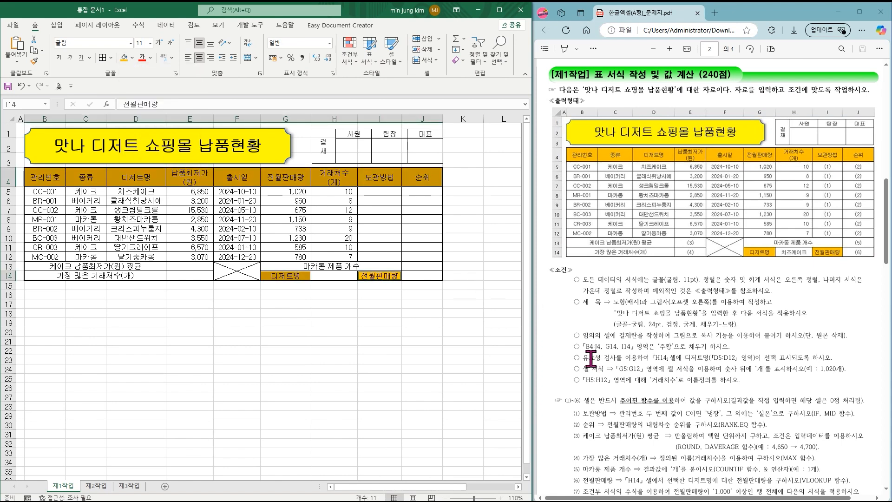
# Step: Start a data validation rule on cell H14 and set the allowed type to list (목록)
pyautogui.rightClick(678, 367)
pyautogui.click(766, 393)
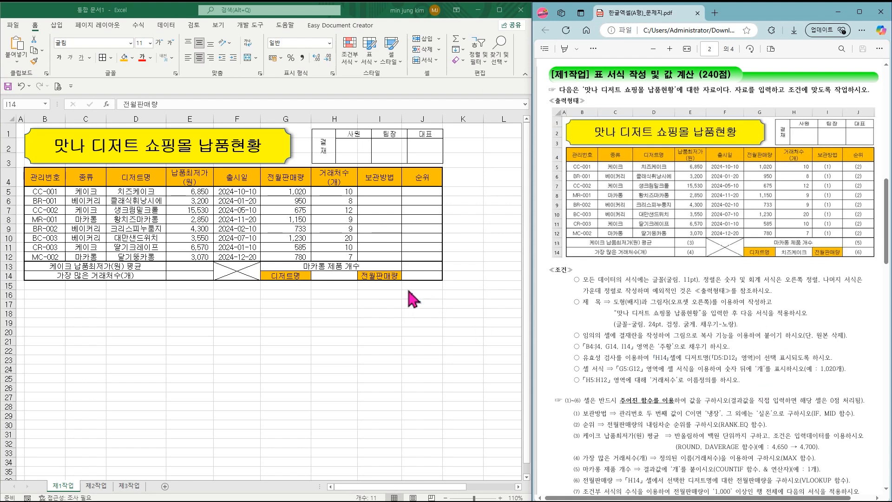
pyautogui.click(344, 275)
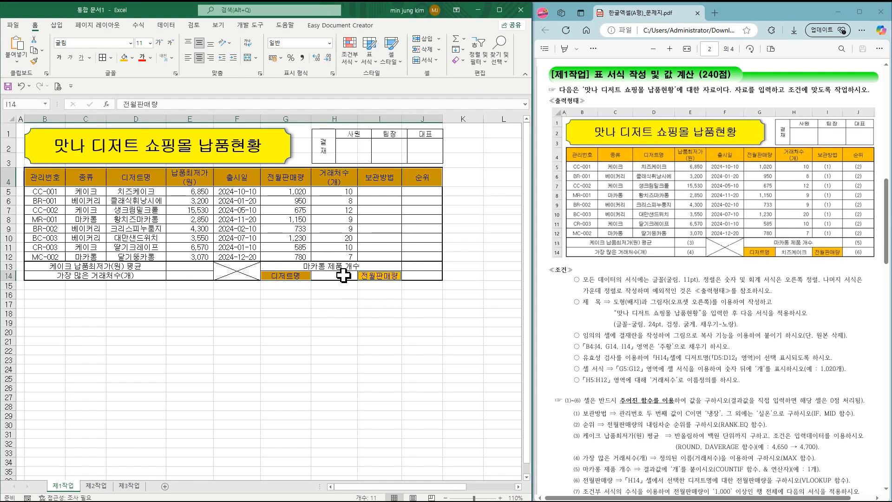
pyautogui.click(344, 275)
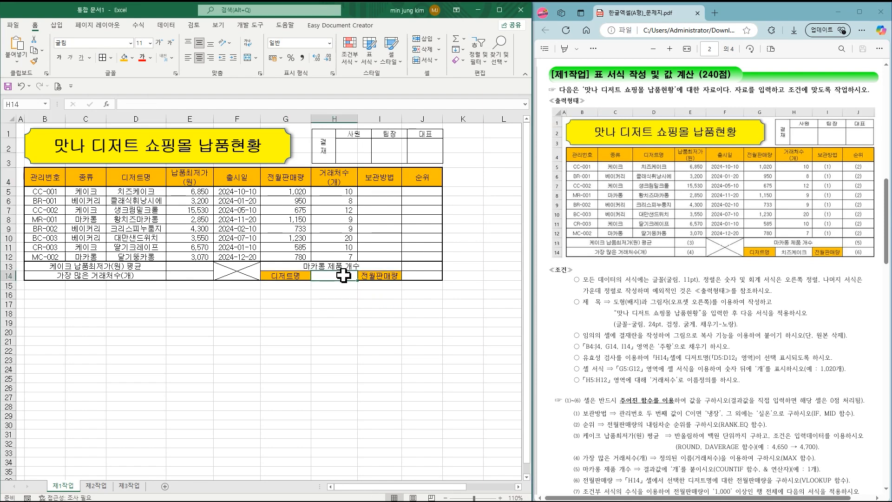
pyautogui.click(166, 25)
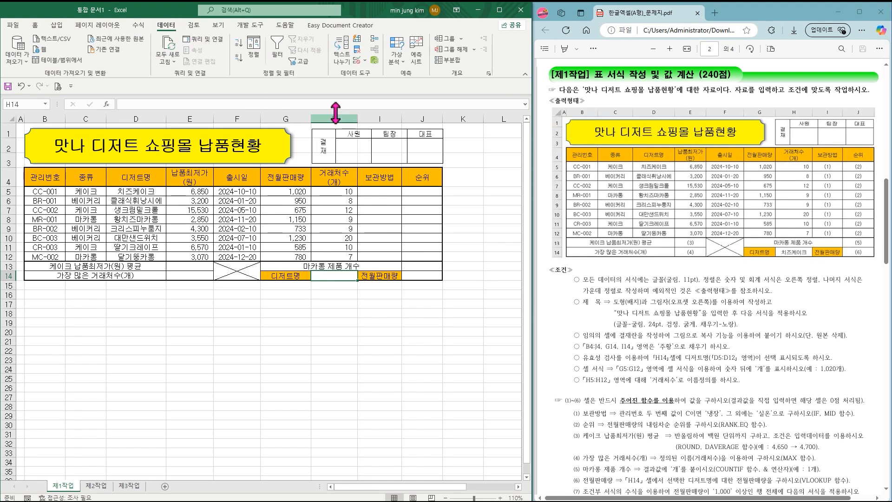
pyautogui.click(364, 61)
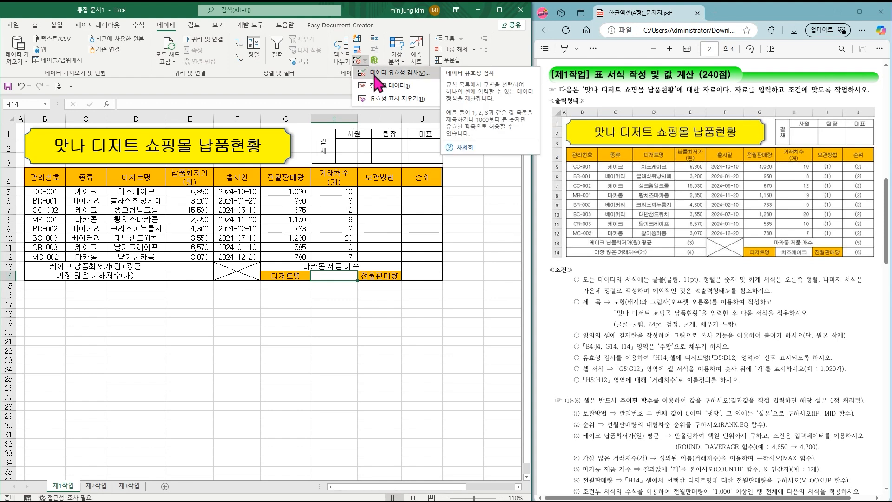
pyautogui.click(375, 75)
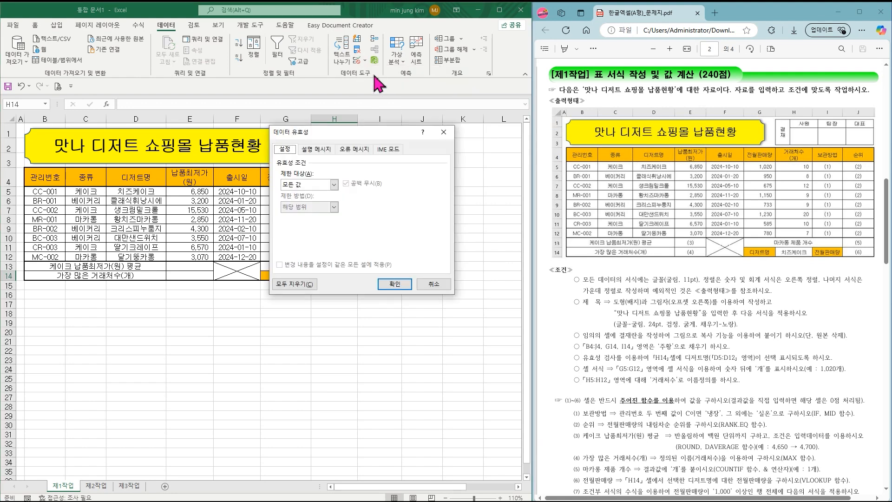
pyautogui.click(334, 184)
pyautogui.click(325, 214)
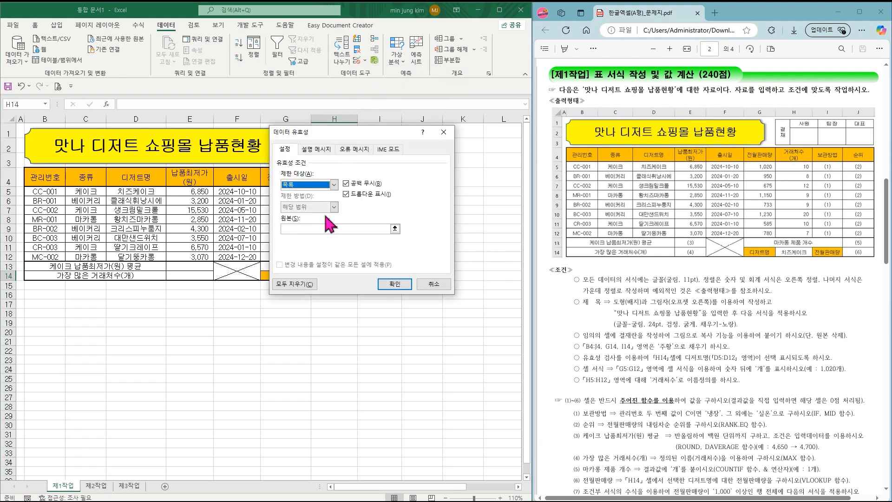
# Step: Use the dessert names in D5:D12 as the list source for H14 and apply the validation rule
pyautogui.click(328, 227)
pyautogui.moveTo(357, 133); pyautogui.dragTo(275, 210)
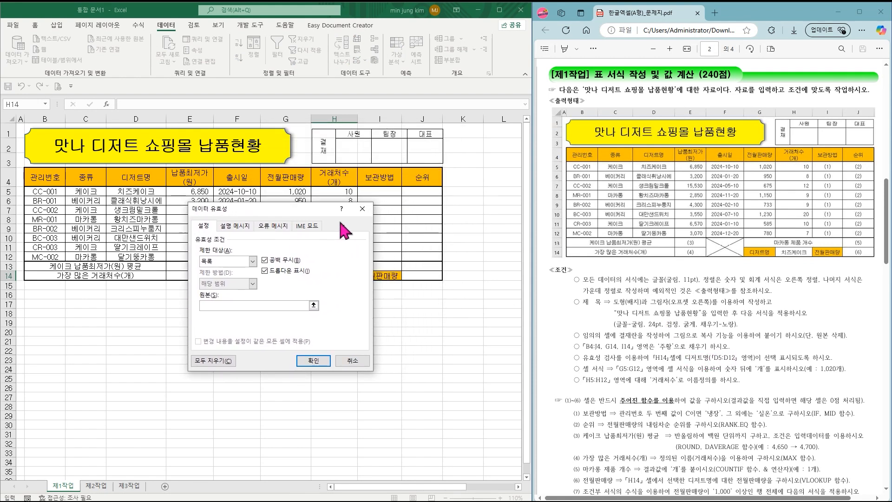
pyautogui.click(142, 190)
pyautogui.moveTo(143, 190); pyautogui.dragTo(149, 258)
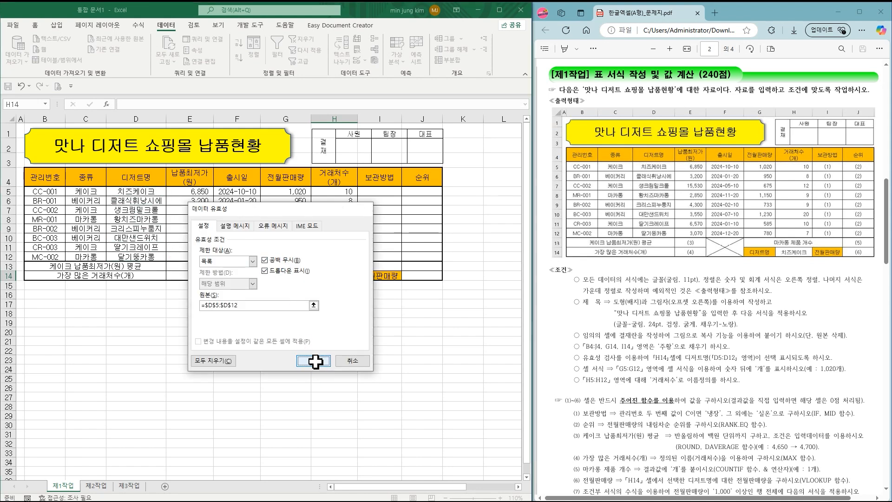
pyautogui.click(312, 361)
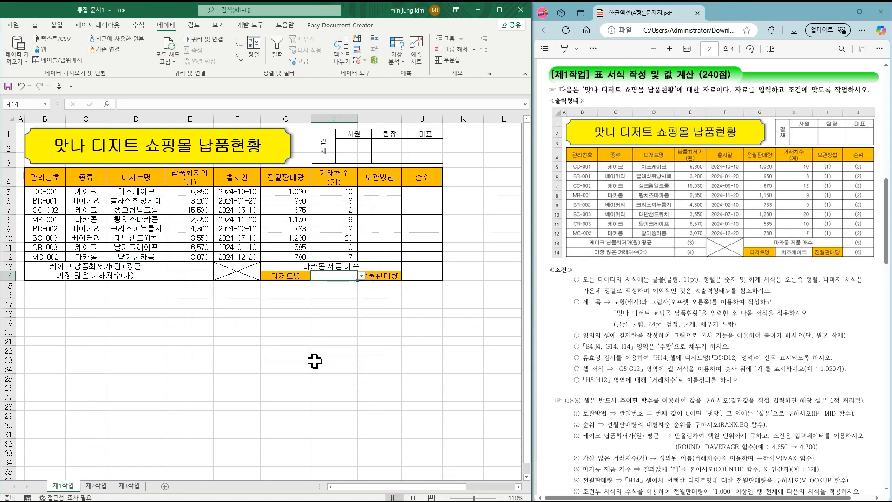
# Step: Choose 치즈케이크 from the validation list in cell H14
pyautogui.click(361, 277)
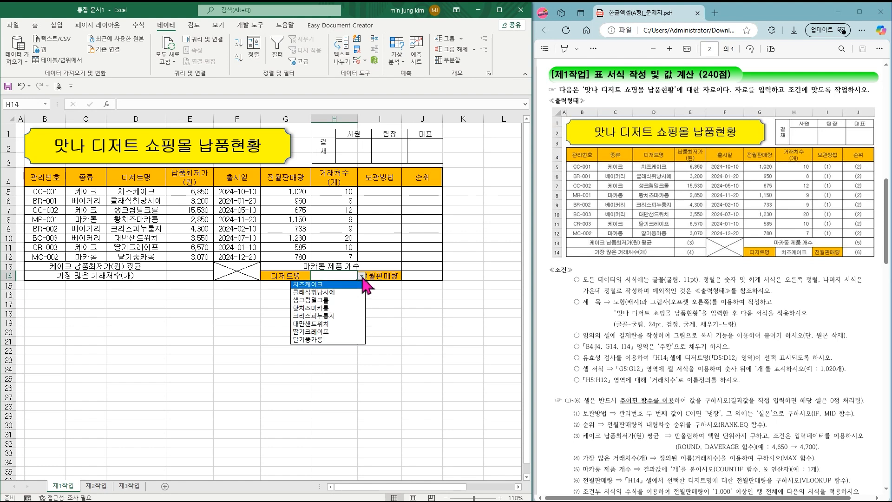
pyautogui.click(325, 285)
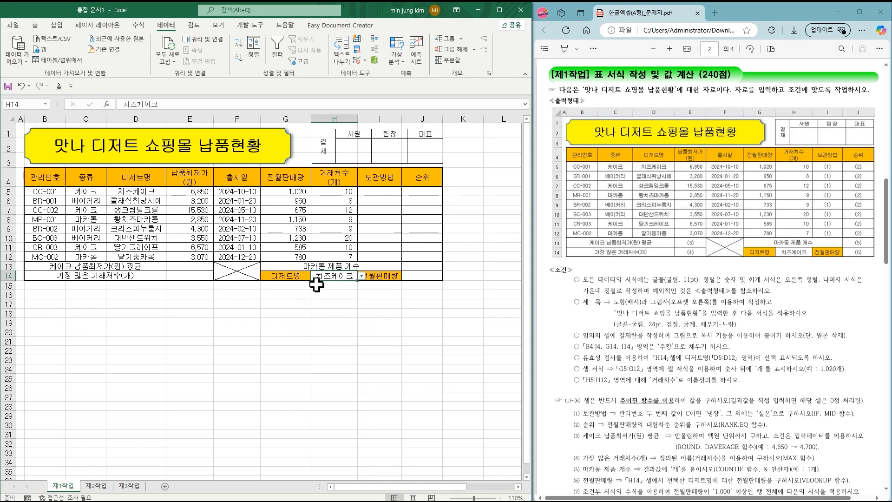
# Step: Correct the first syllable of the dessert name in D12 so it reads 딸기뚱카롱
pyautogui.click(123, 255)
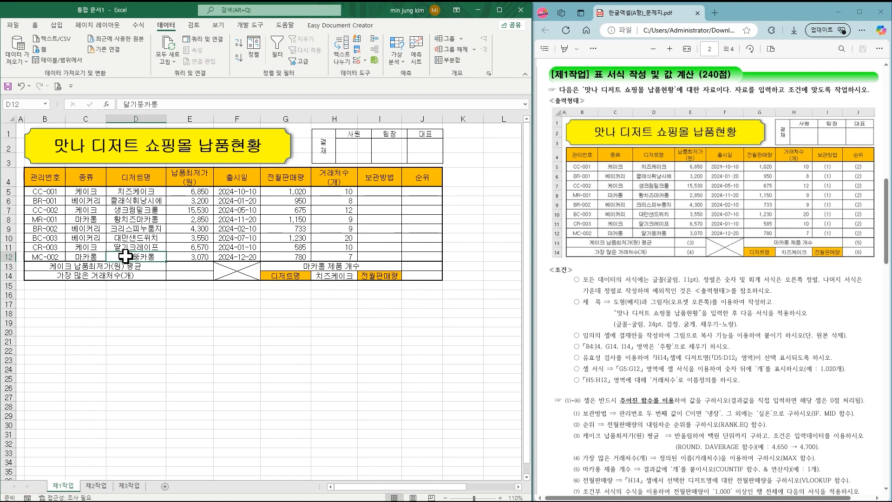
pyautogui.doubleClick(126, 256)
pyautogui.press('BackSpace')
pyautogui.write('ㄸ')
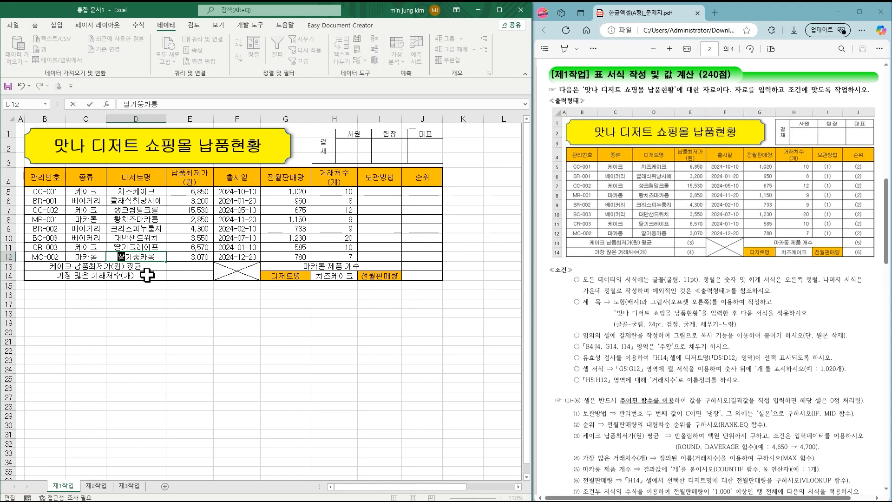
pyautogui.write('ㅏㄹ')
pyautogui.click(149, 246)
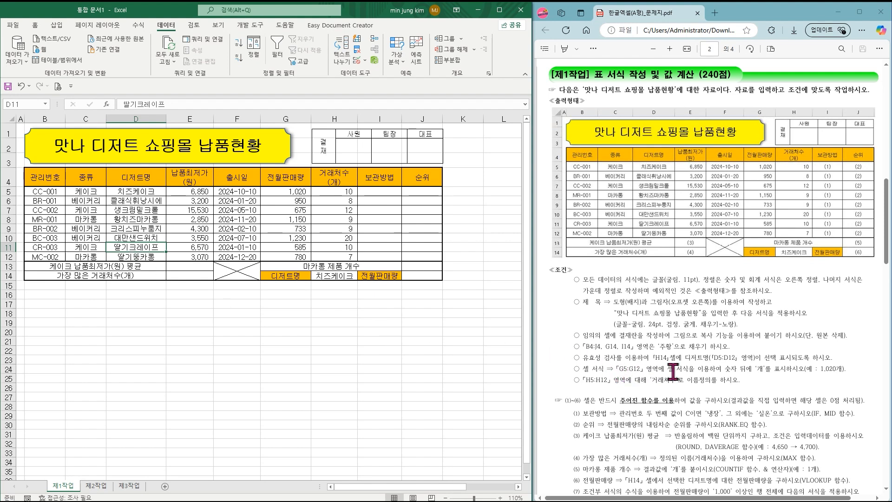
# Step: Apply the custom number format #,##0"개" to the previous-month sales in G5:G12
pyautogui.moveTo(286, 193); pyautogui.dragTo(288, 255)
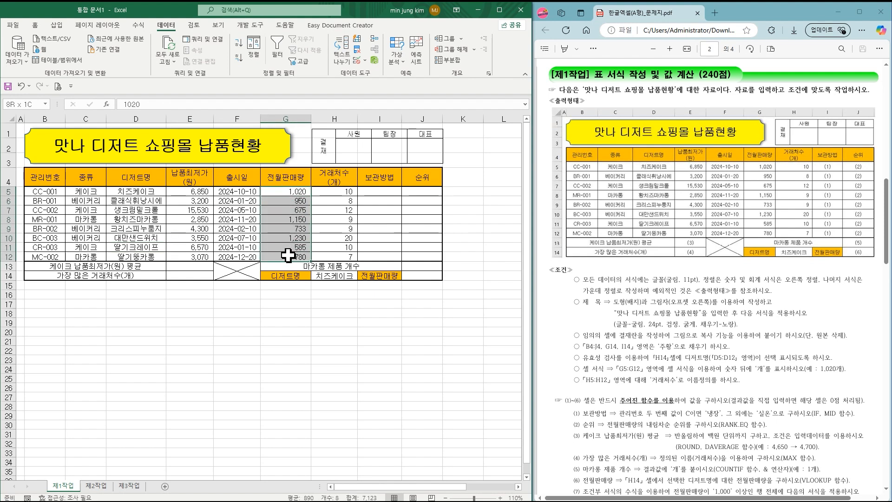
pyautogui.moveTo(288, 255); pyautogui.dragTo(288, 255)
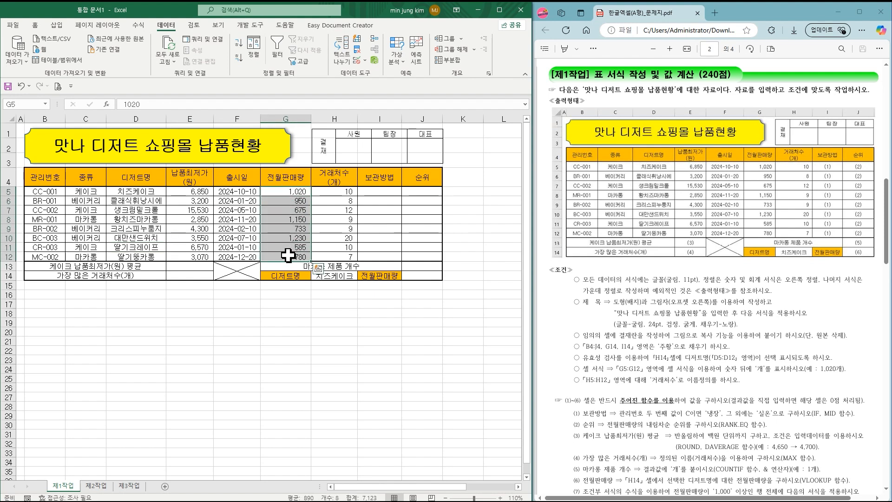
pyautogui.rightClick(285, 199)
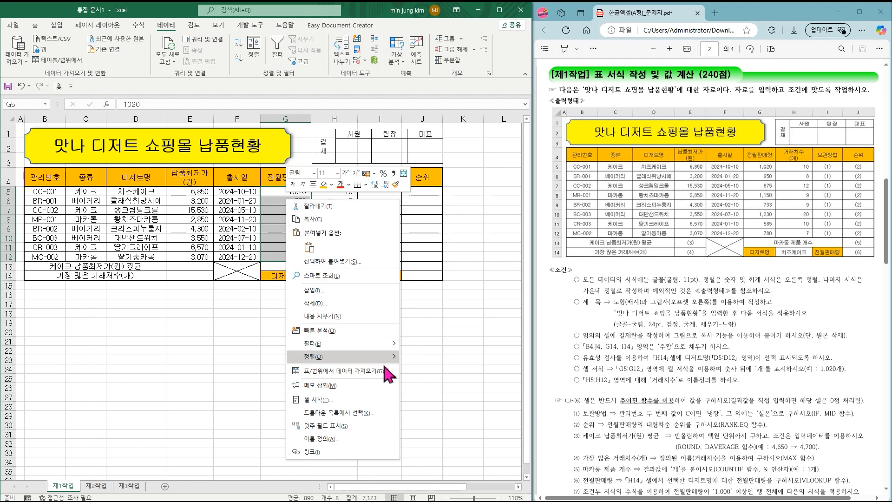
pyautogui.click(370, 400)
pyautogui.click(270, 266)
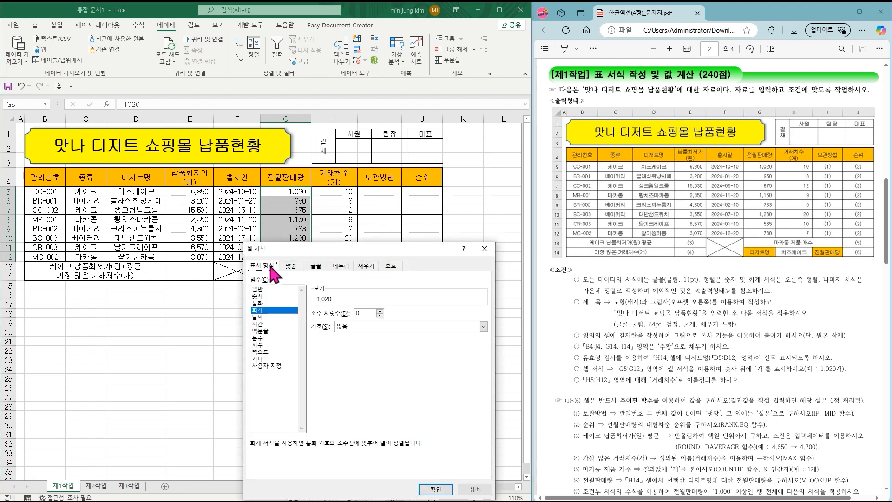
pyautogui.click(278, 366)
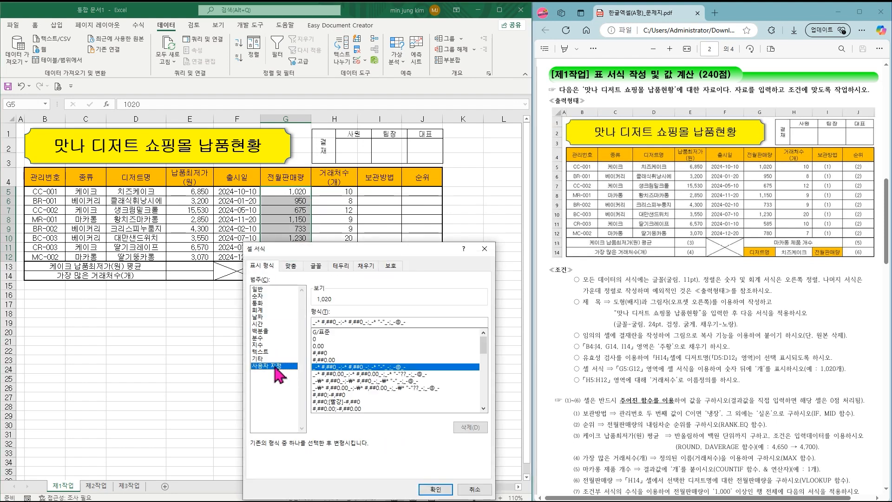
pyautogui.click(328, 353)
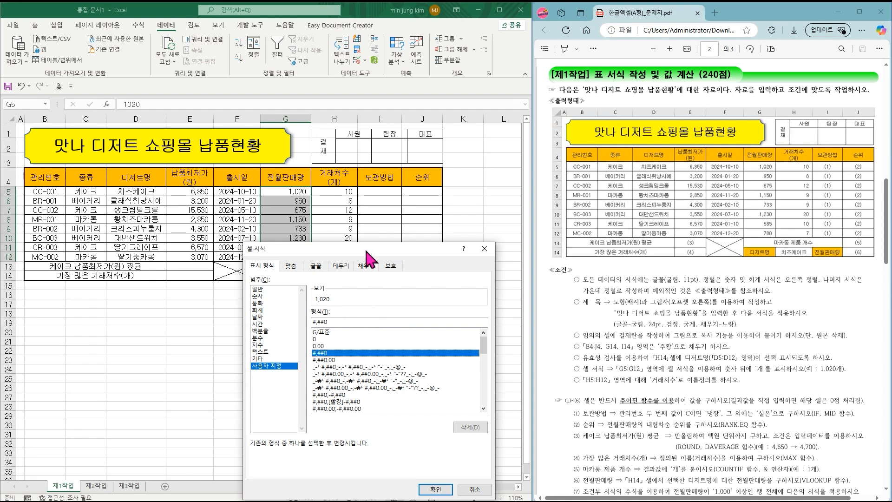
pyautogui.moveTo(366, 250); pyautogui.dragTo(361, 158)
pyautogui.click(339, 230)
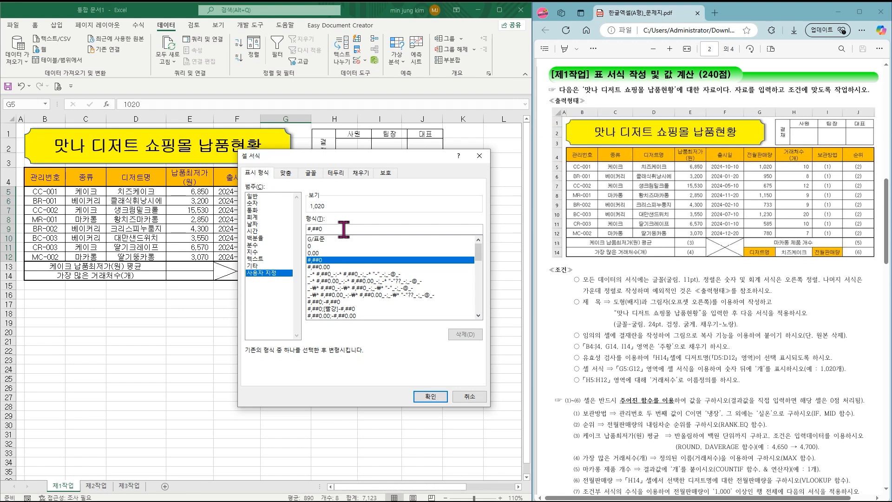
pyautogui.write('"개"')
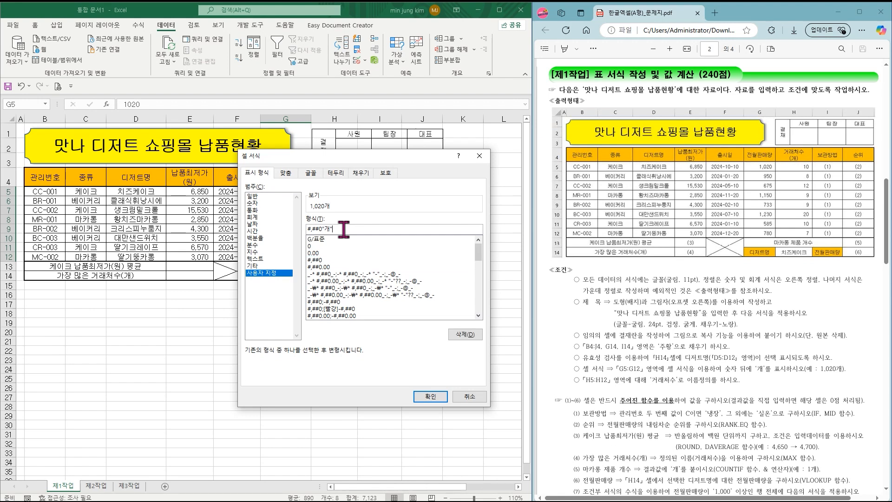
pyautogui.click(425, 399)
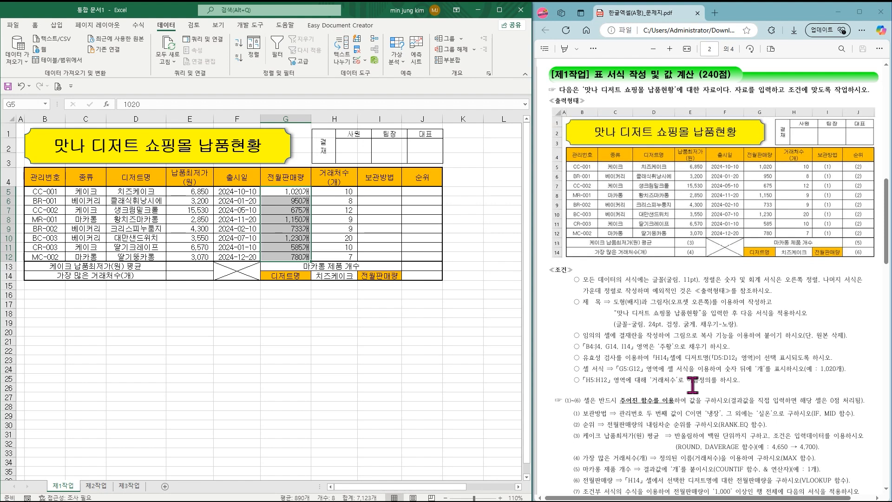
# Step: Define the name 거래처수 for the range H5:H12
pyautogui.click(334, 190)
pyautogui.moveTo(334, 189); pyautogui.dragTo(333, 255)
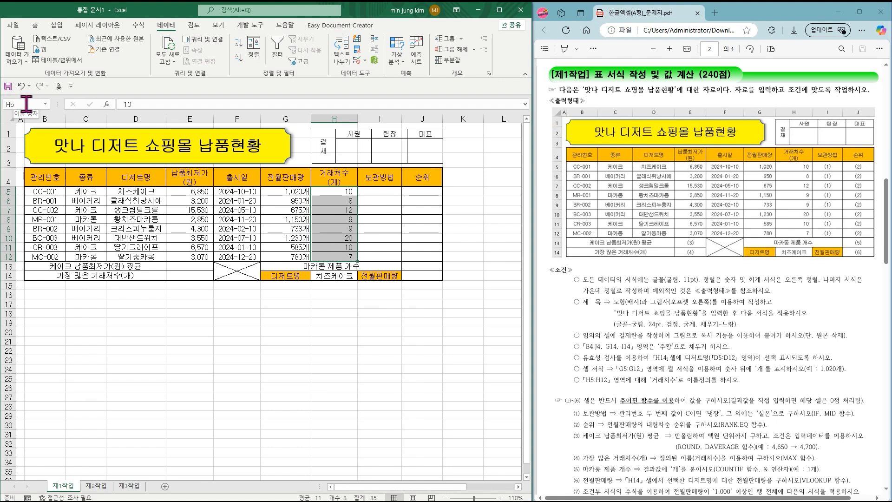
pyautogui.click(26, 104)
pyautogui.write('거래처수')
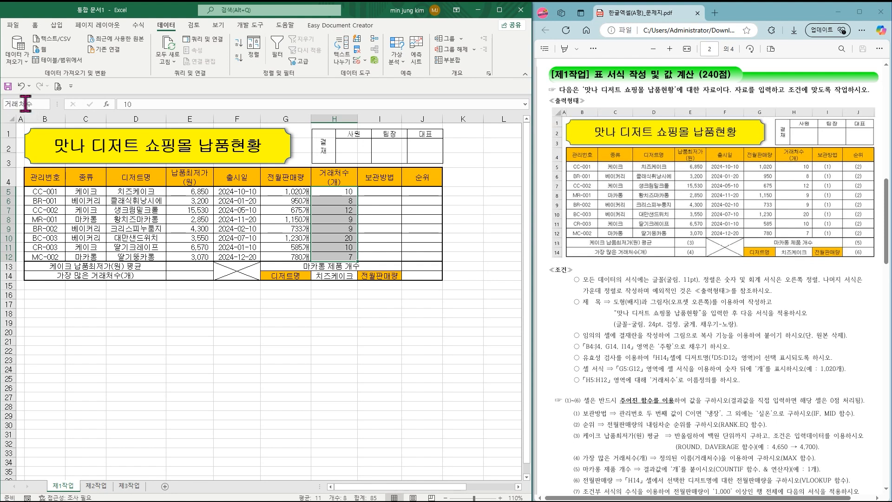
pyautogui.press('Return')
# Step: Start an IF formula in cell I5 of the 보관방법 column and bring up its function arguments
pyautogui.scroll(-1, 749, 330)
pyautogui.scroll(-3, 749, 329)
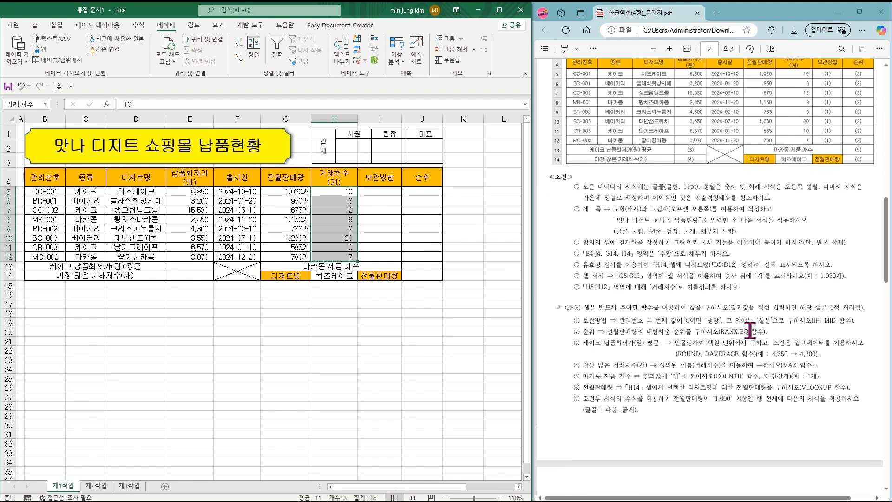
pyautogui.click(385, 308)
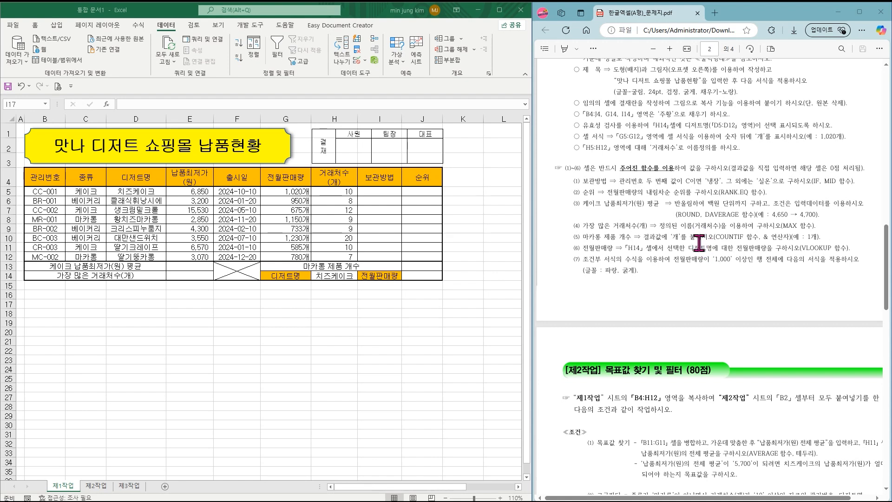
pyautogui.click(379, 193)
pyautogui.click(379, 194)
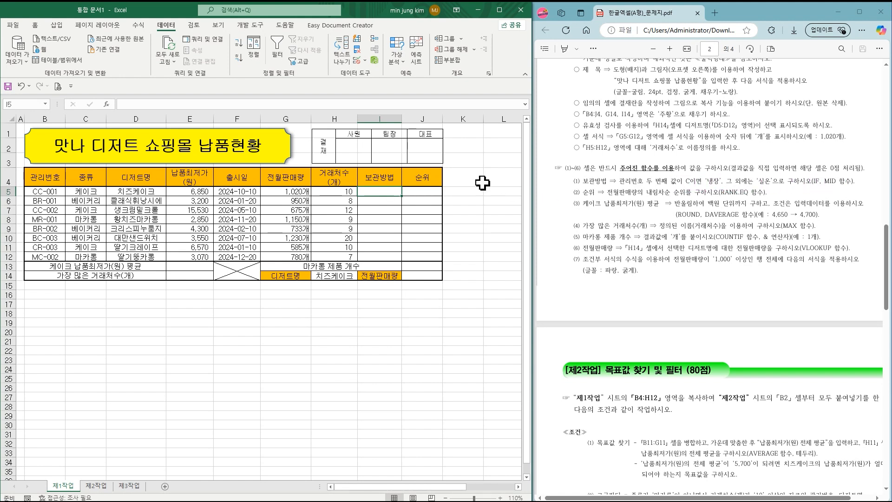
pyautogui.write('=ㅑㄹ')
pyautogui.write('IF')
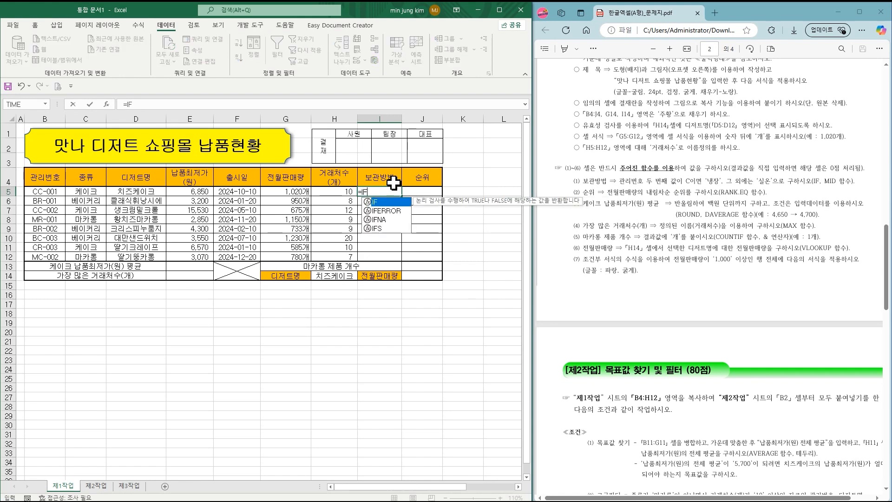
pyautogui.hotkey('ctrl', 'a')
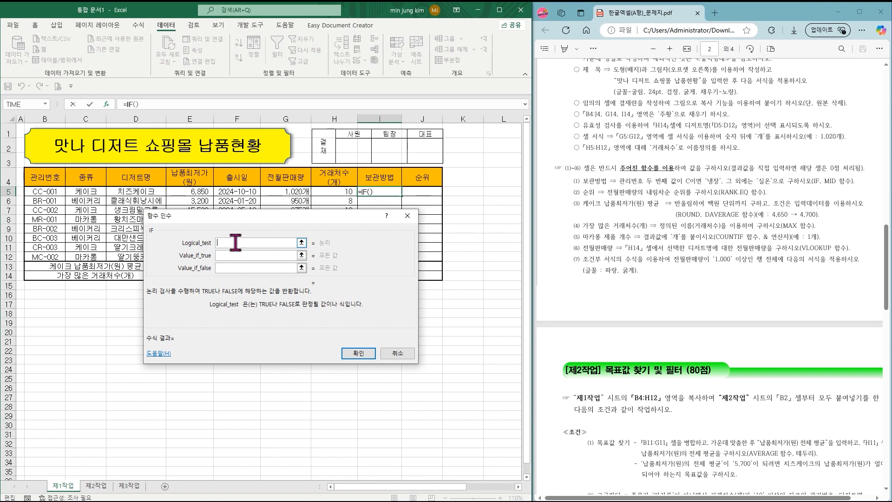
pyautogui.click(230, 255)
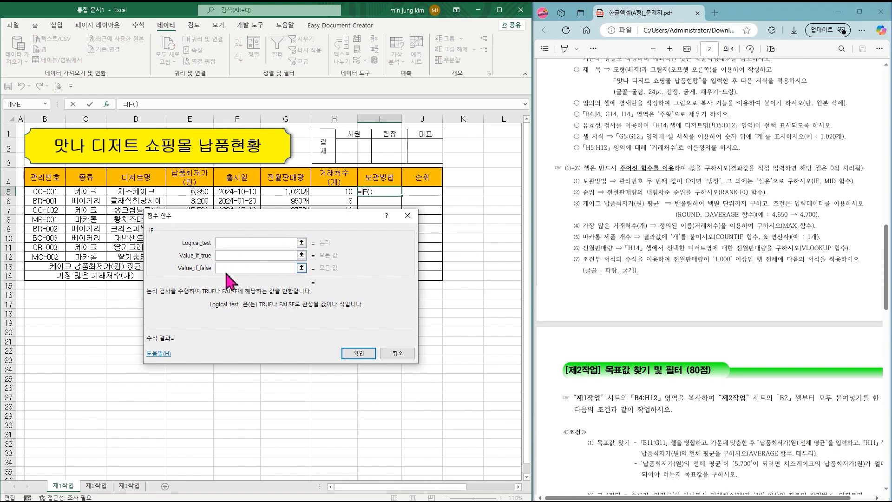
pyautogui.click(226, 268)
pyautogui.click(228, 242)
# Step: Nest a MID function in the IF logical test with text B5, start number 2 and 1 character
pyautogui.click(45, 104)
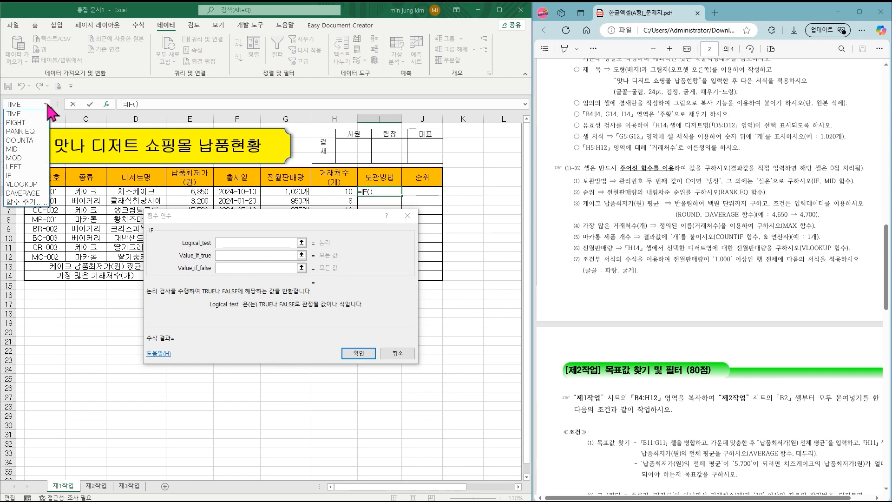
pyautogui.click(27, 149)
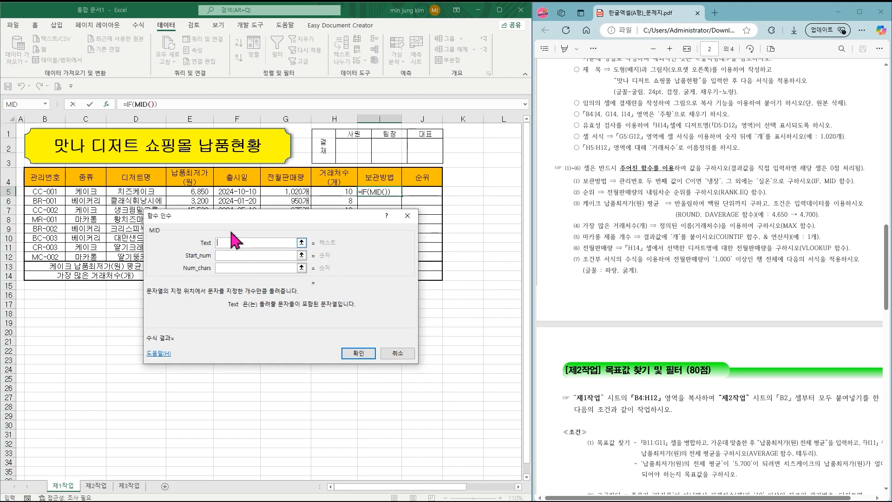
pyautogui.moveTo(232, 226); pyautogui.dragTo(231, 303)
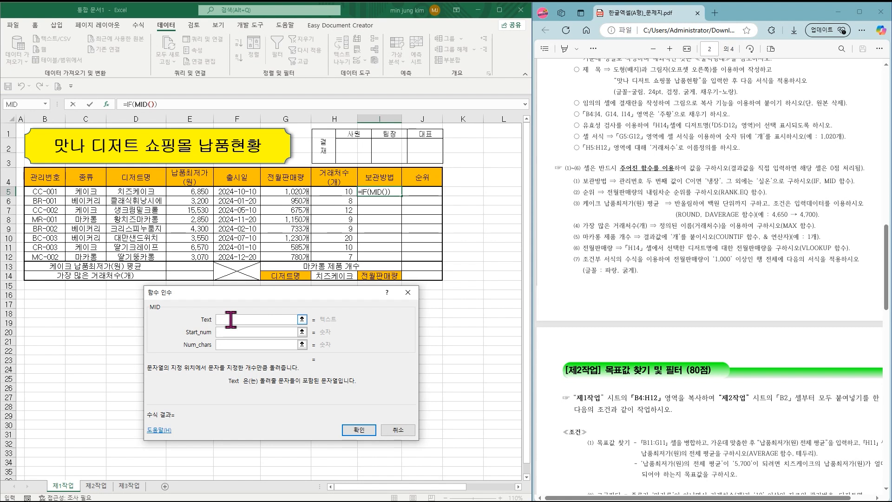
pyautogui.click(46, 191)
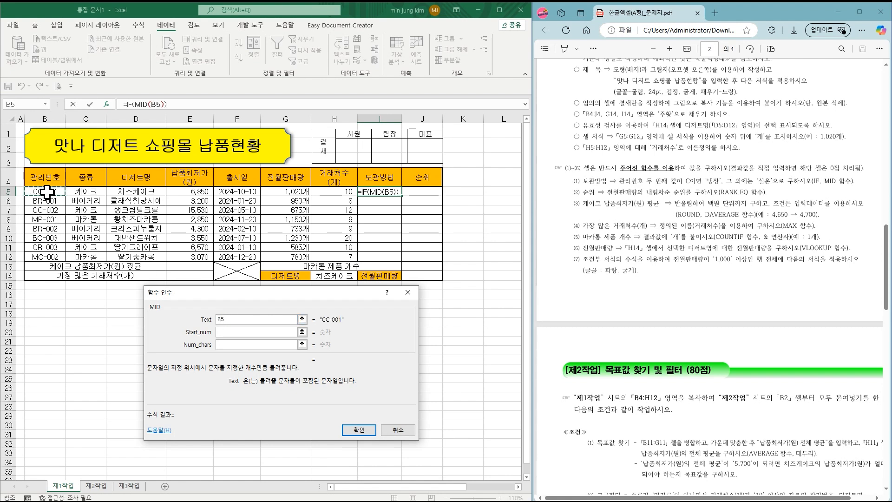
pyautogui.click(232, 331)
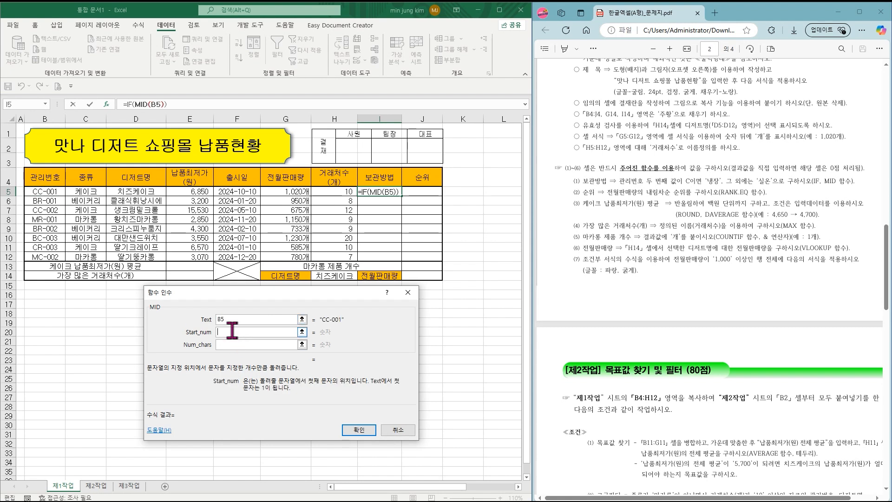
pyautogui.write('2')
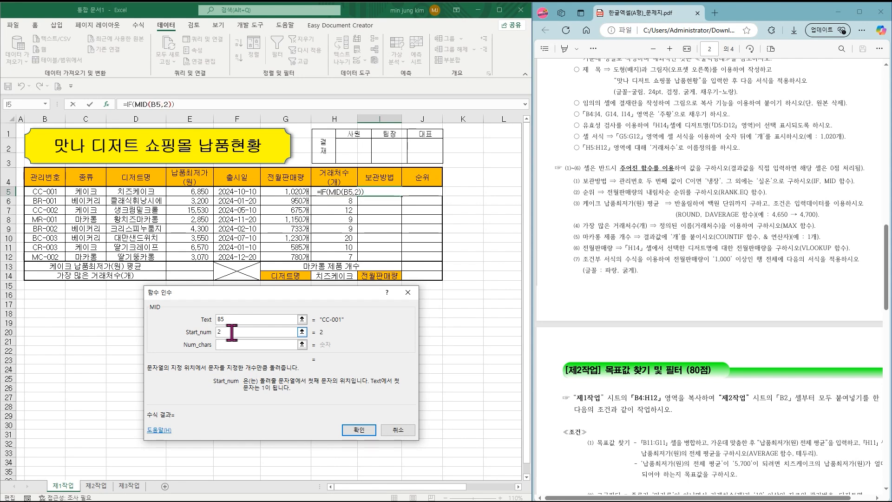
pyautogui.press('Tab')
pyautogui.write('1')
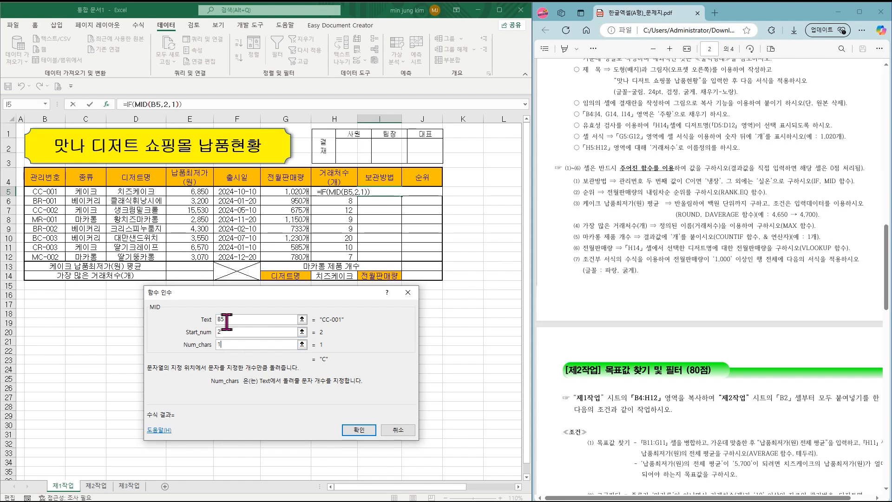
# Step: Return to the IF arguments, complete the test as MID(B5,2,1)="C", and set the true value to "냉장" and the false value to "실온"
pyautogui.click(130, 104)
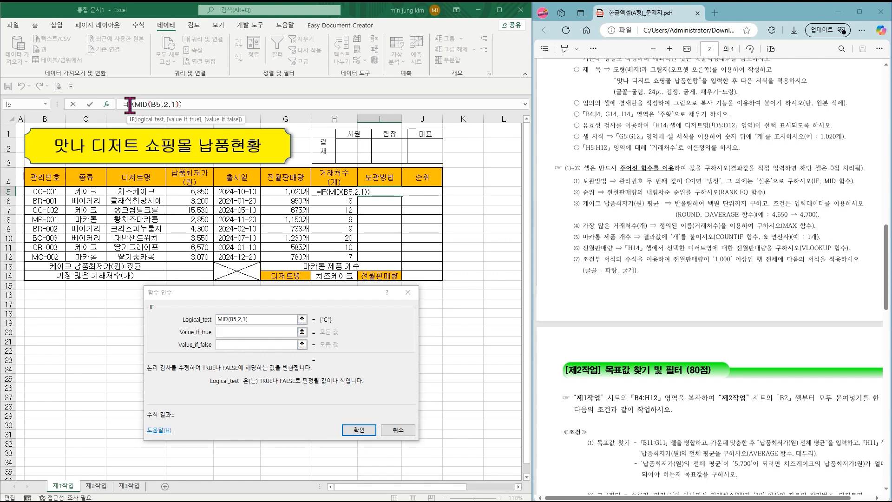
pyautogui.click(261, 320)
pyautogui.write('="c')
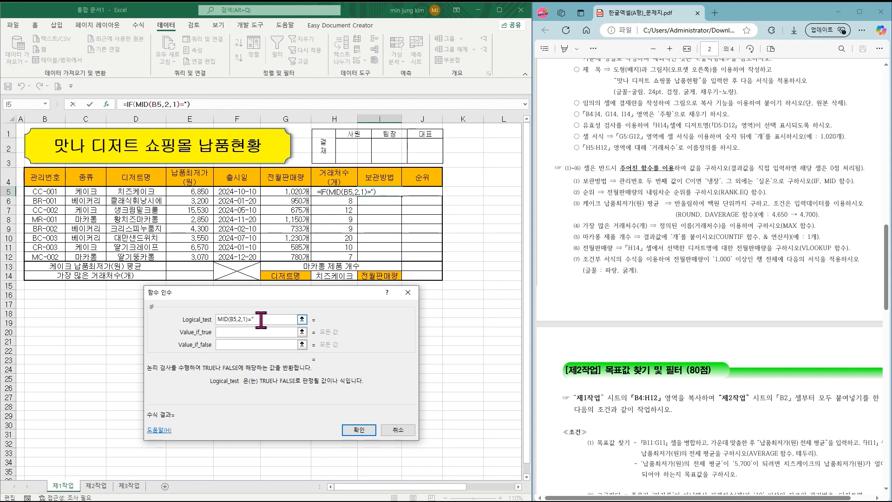
pyautogui.write('"')
pyautogui.press('Tab')
pyautogui.write('냉장')
pyautogui.press('Tab')
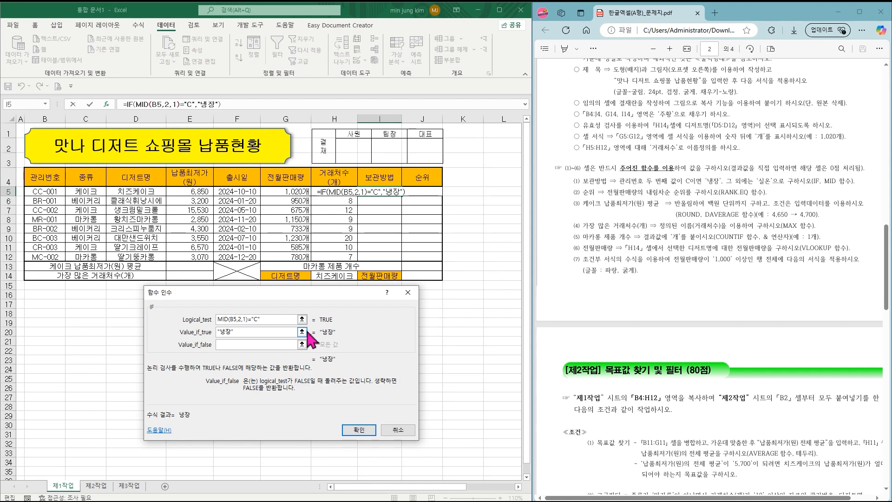
pyautogui.write('실오')
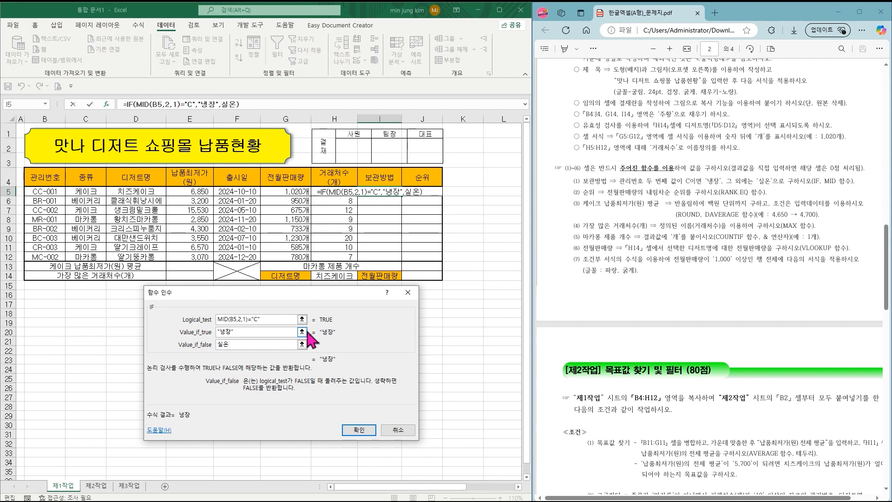
pyautogui.click(274, 332)
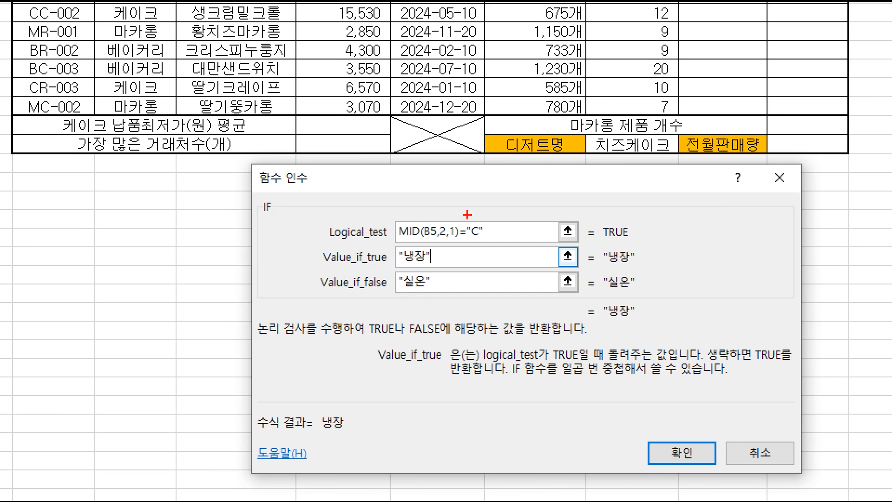
pyautogui.moveTo(466, 220); pyautogui.dragTo(492, 243)
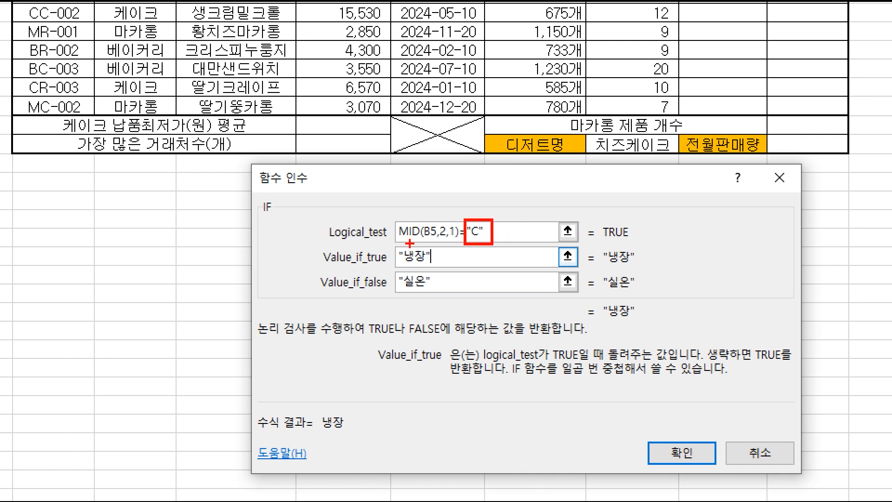
# Step: Confirm the IF formula in I5 and fill it down through I12 without formatting
pyautogui.moveTo(386, 244); pyautogui.dragTo(433, 296)
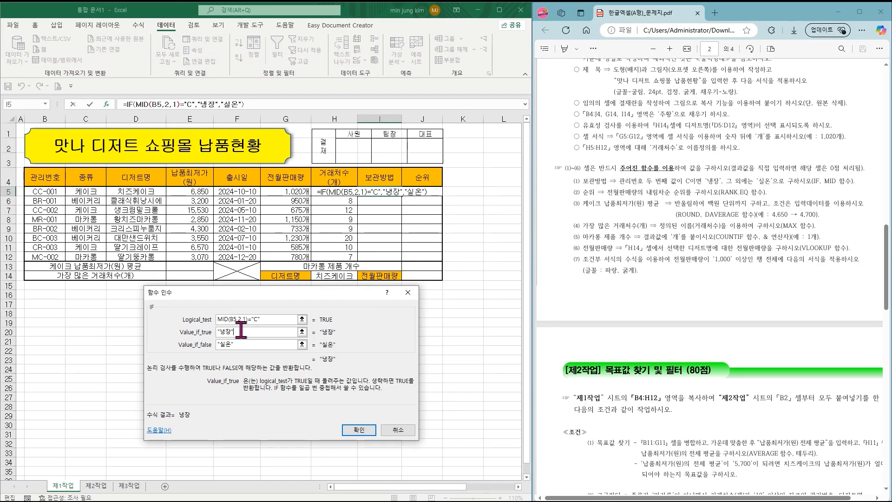
pyautogui.click(681, 452)
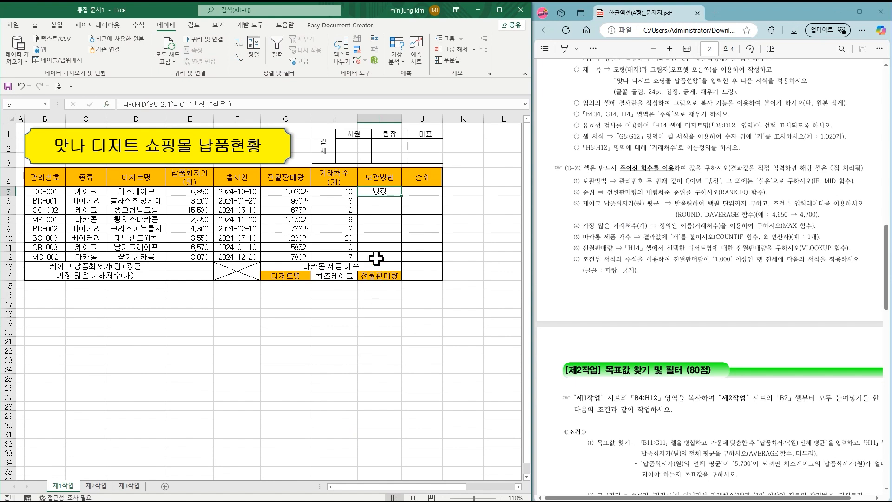
pyautogui.moveTo(404, 199); pyautogui.dragTo(404, 260)
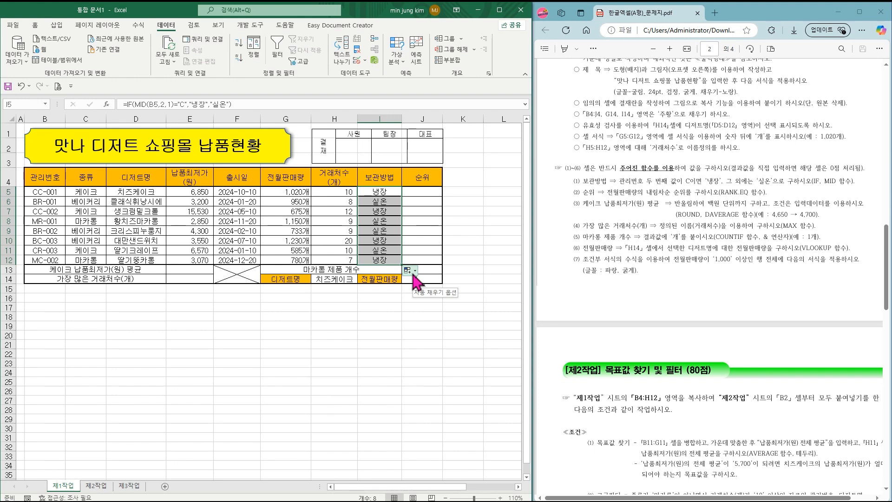
pyautogui.click(409, 270)
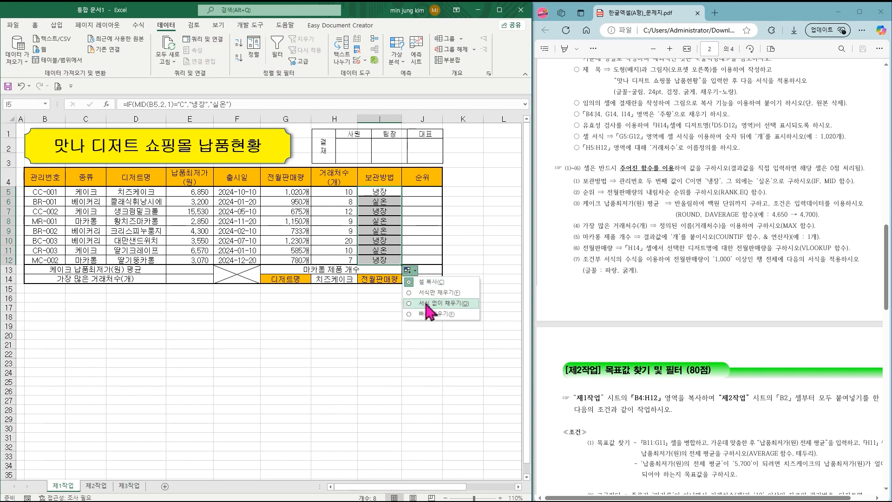
pyautogui.click(409, 303)
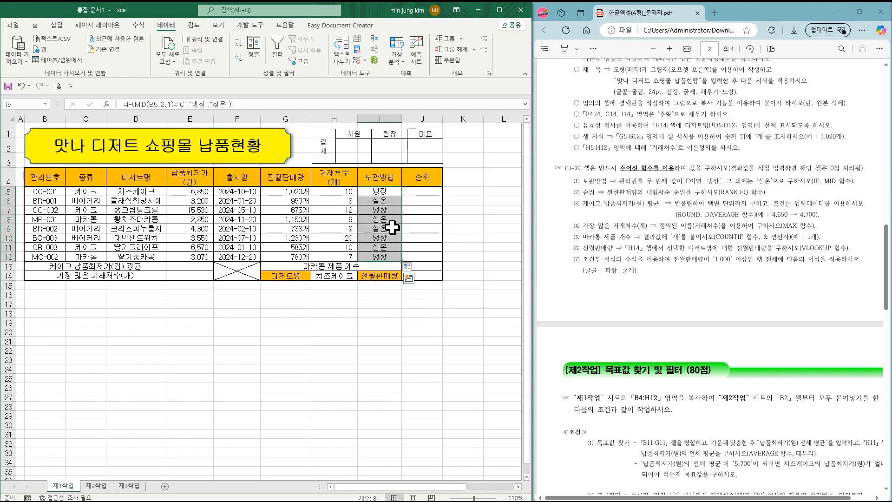
# Step: Start a RANK.EQ formula in cell J5 of the 순위 column and bring up its function arguments
pyautogui.click(430, 190)
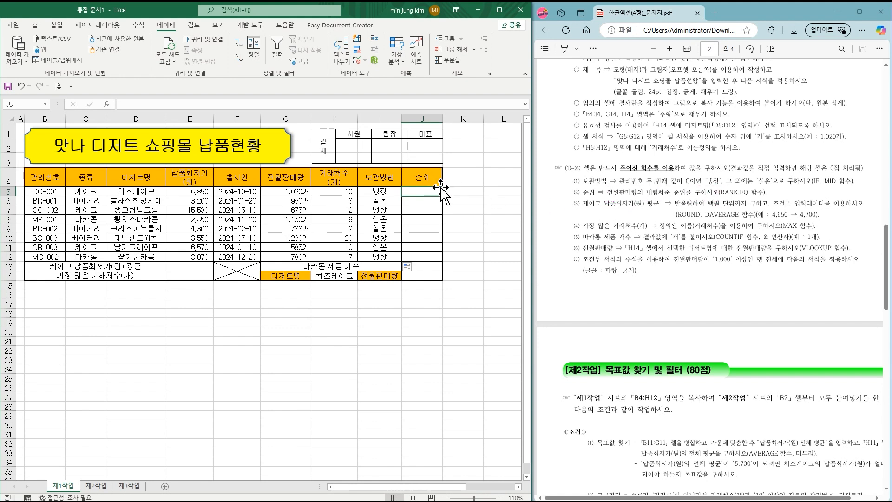
pyautogui.write('=')
pyautogui.write('RN')
pyautogui.press('BackSpace')
pyautogui.write('A')
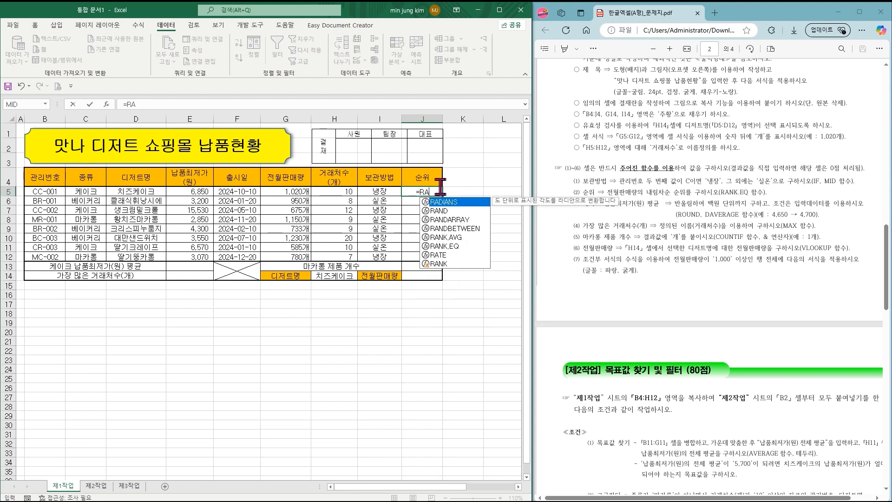
pyautogui.doubleClick(453, 245)
pyautogui.hotkey('ctrl', 'a')
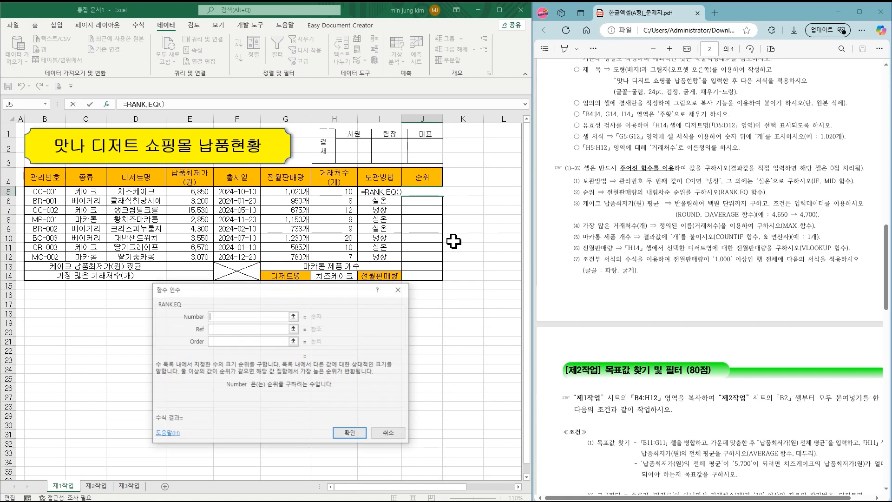
# Step: Set the RANK.EQ number to G5 and its reference to the absolute range $G$5:$G$12
pyautogui.moveTo(327, 291); pyautogui.dragTo(423, 235)
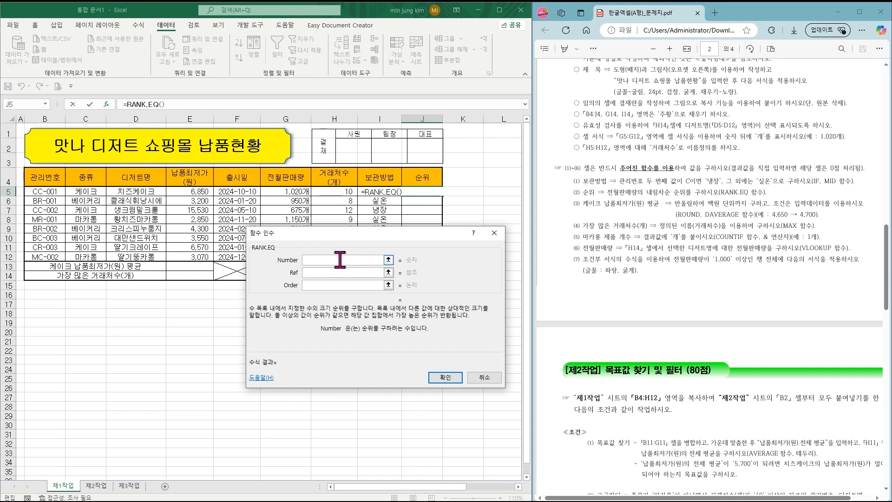
pyautogui.click(302, 191)
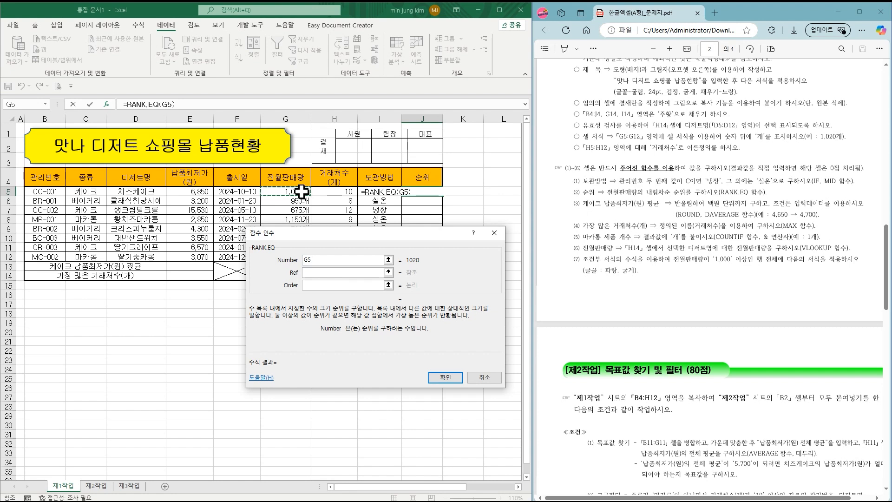
pyautogui.moveTo(326, 234); pyautogui.dragTo(320, 288)
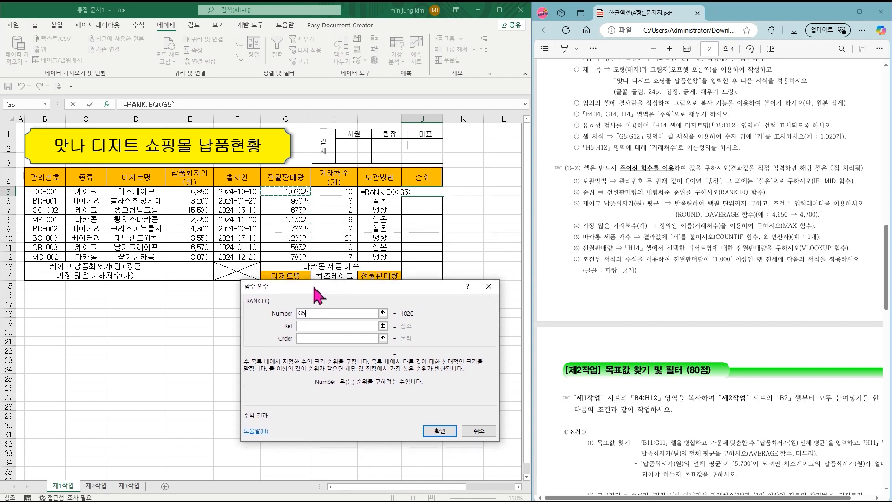
pyautogui.click(337, 328)
pyautogui.moveTo(300, 203); pyautogui.dragTo(298, 255)
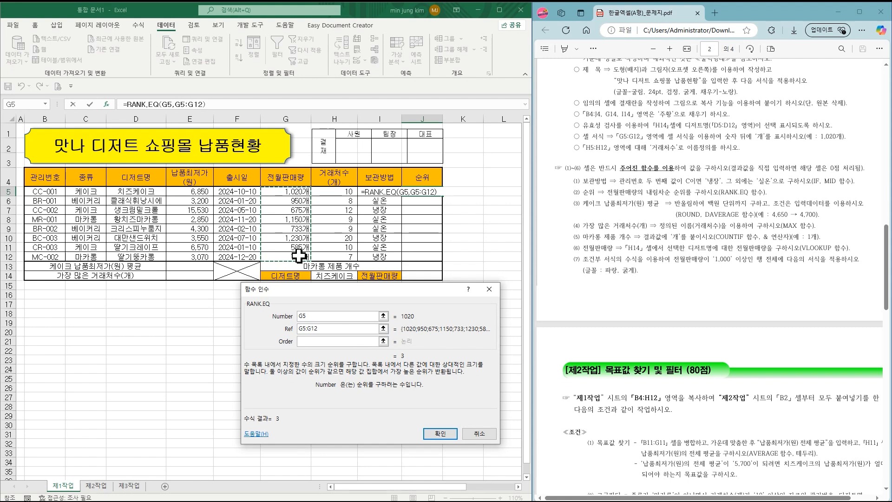
pyautogui.press('F4')
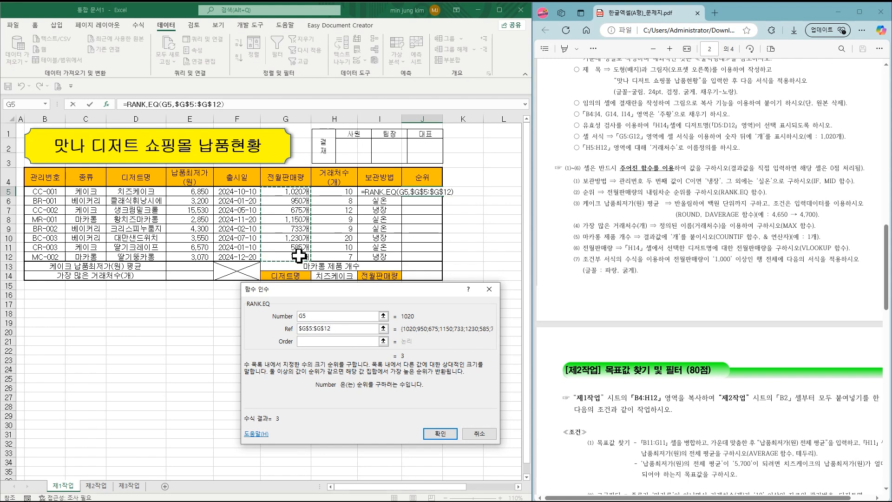
# Step: Leave the rank order empty for descending, confirm the formula, and fill it from J5 through J12 without formatting
pyautogui.click(318, 341)
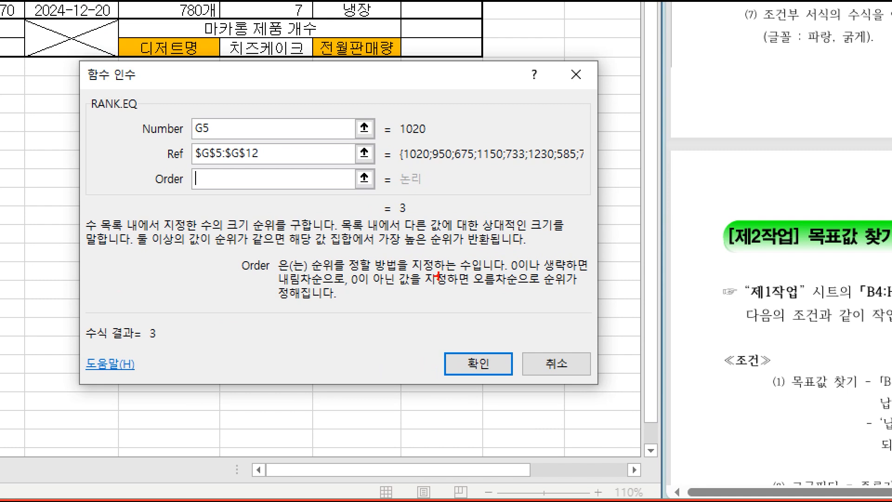
pyautogui.moveTo(500, 251); pyautogui.dragTo(593, 278)
pyautogui.moveTo(269, 272); pyautogui.dragTo(339, 292)
pyautogui.moveTo(181, 110); pyautogui.dragTo(279, 169)
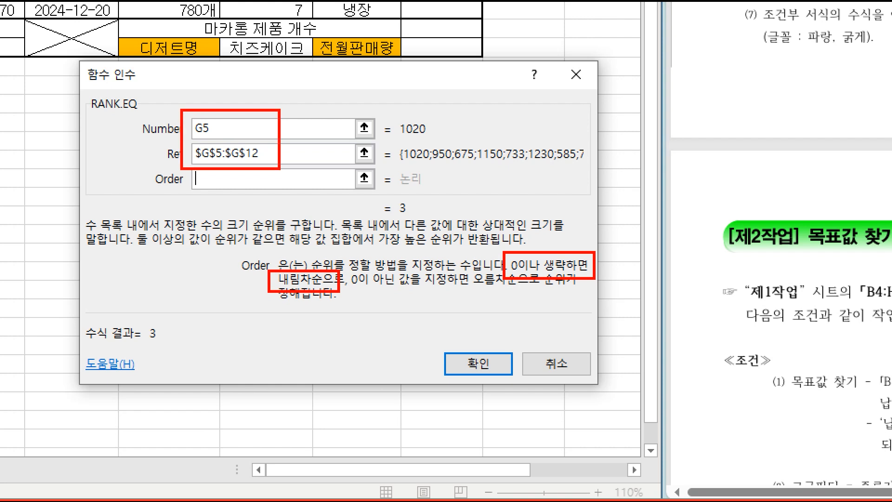
pyautogui.press('Escape')
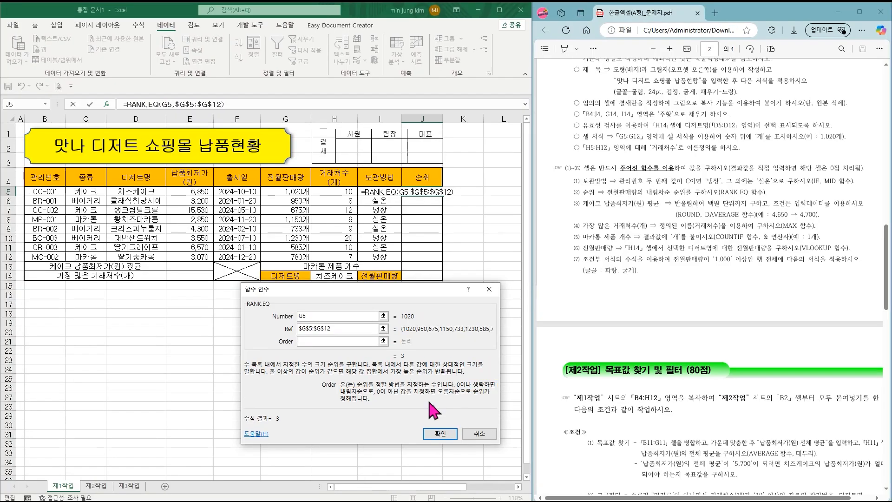
pyautogui.click(440, 434)
pyautogui.moveTo(442, 195); pyautogui.dragTo(444, 261)
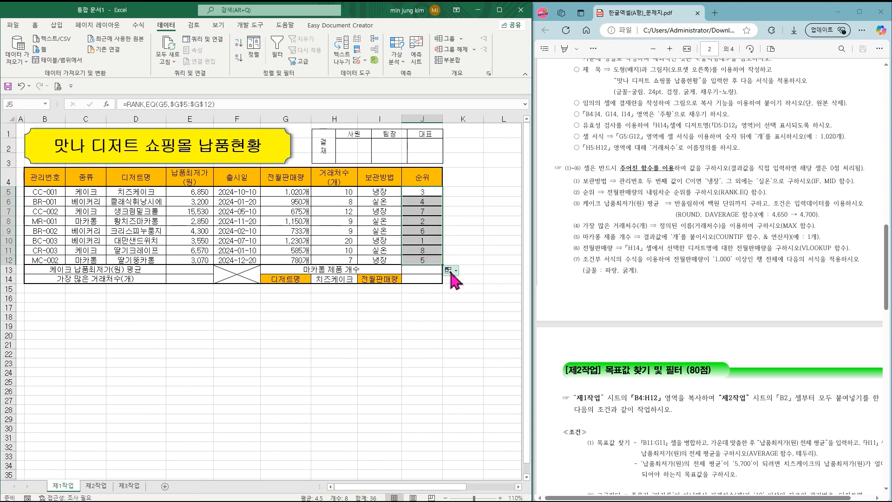
pyautogui.click(451, 270)
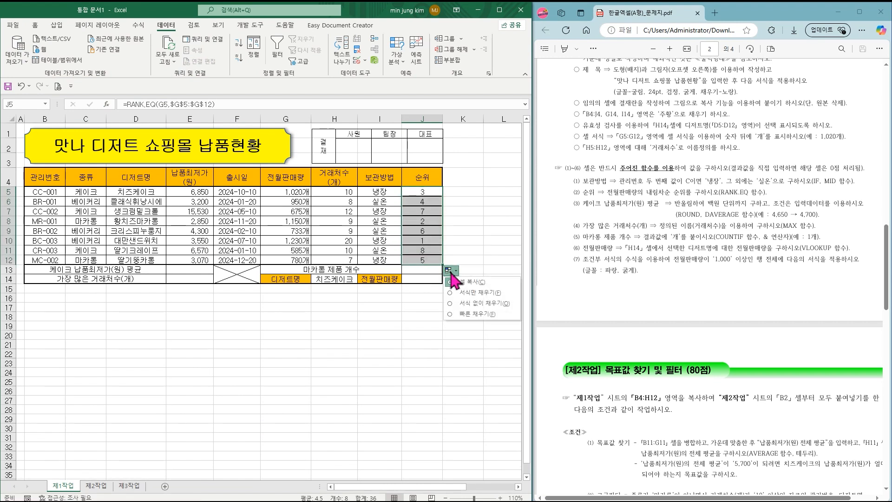
pyautogui.click(454, 304)
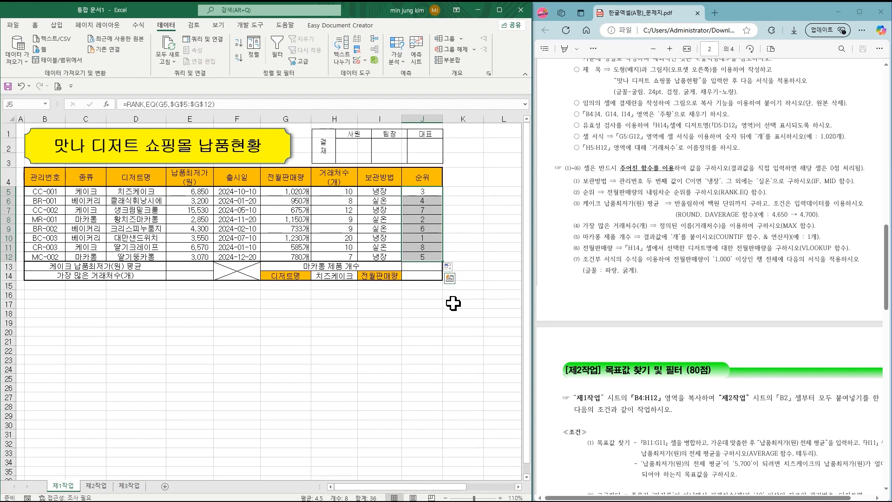
# Step: Start a ROUND formula in cell E13 and nest a DAVERAGE function as its number argument
pyautogui.click(194, 265)
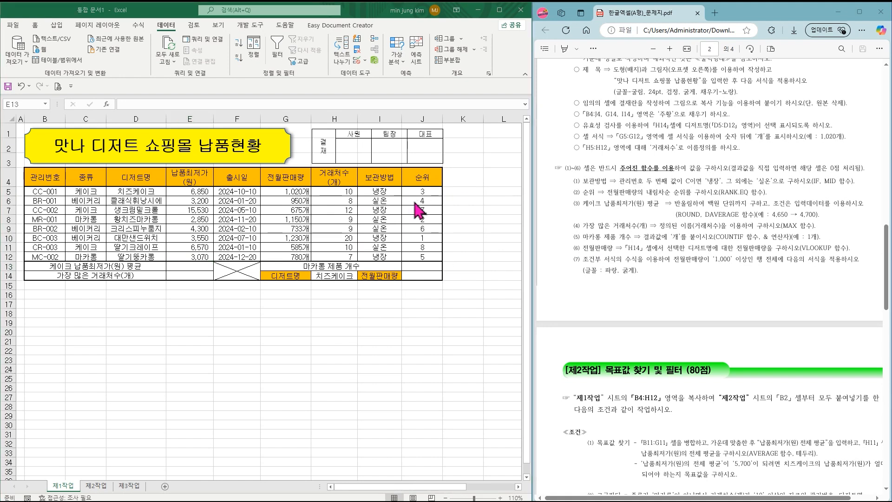
pyautogui.click(188, 264)
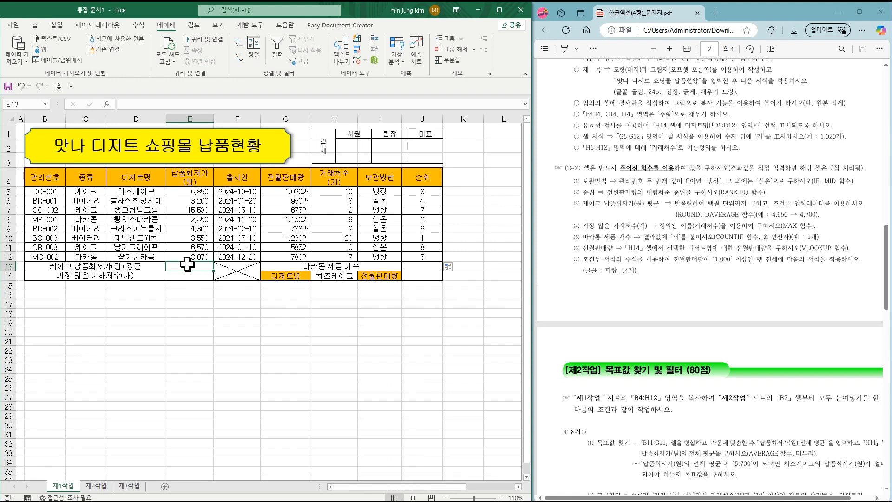
pyautogui.write('=ROUND')
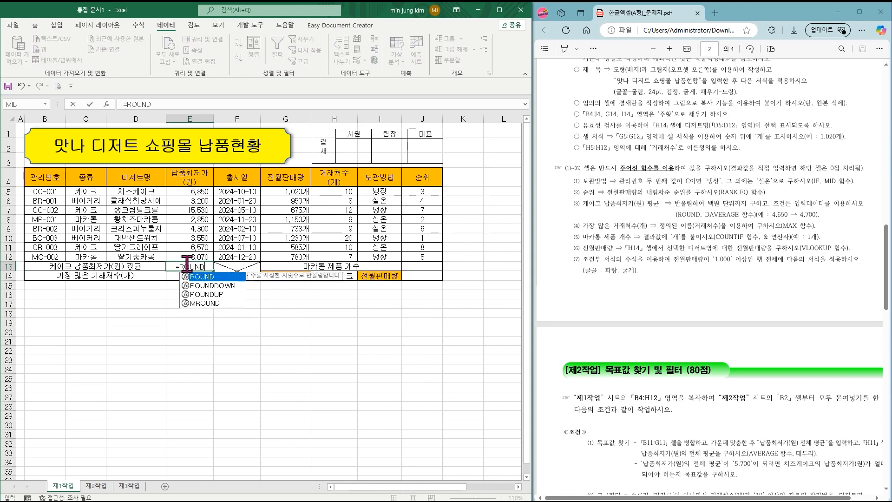
pyautogui.hotkey('ctrl', 'a')
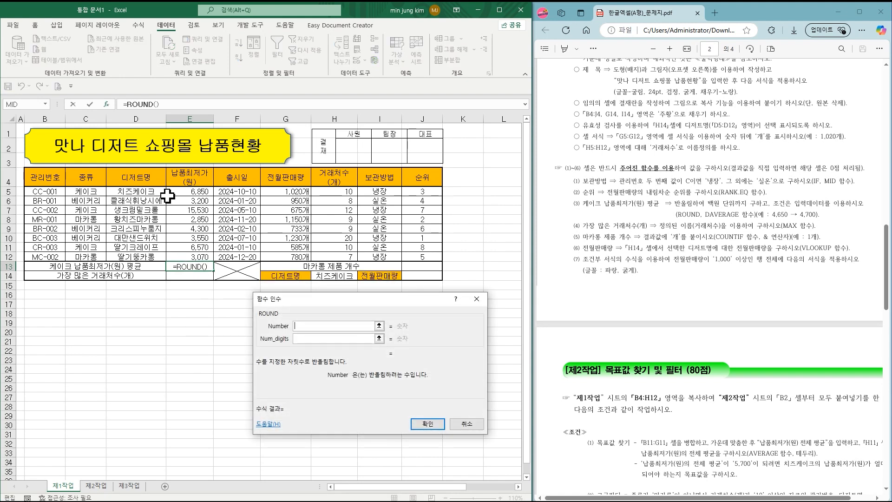
pyautogui.click(45, 104)
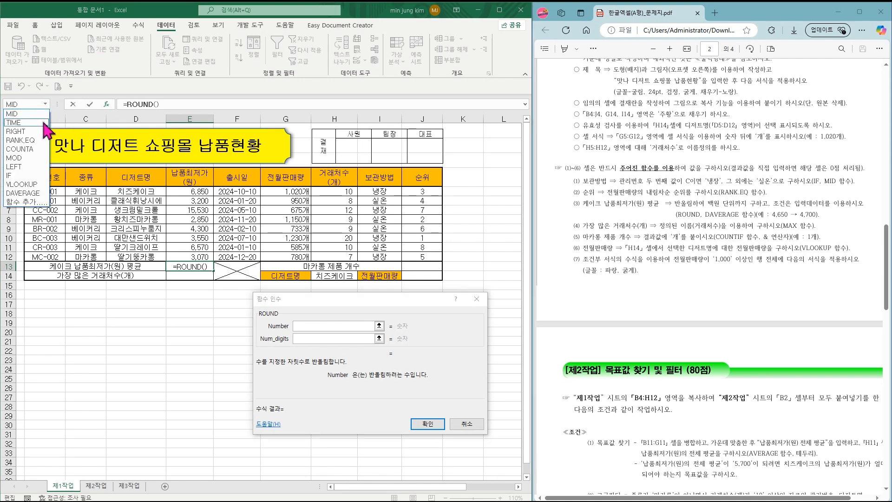
pyautogui.click(23, 193)
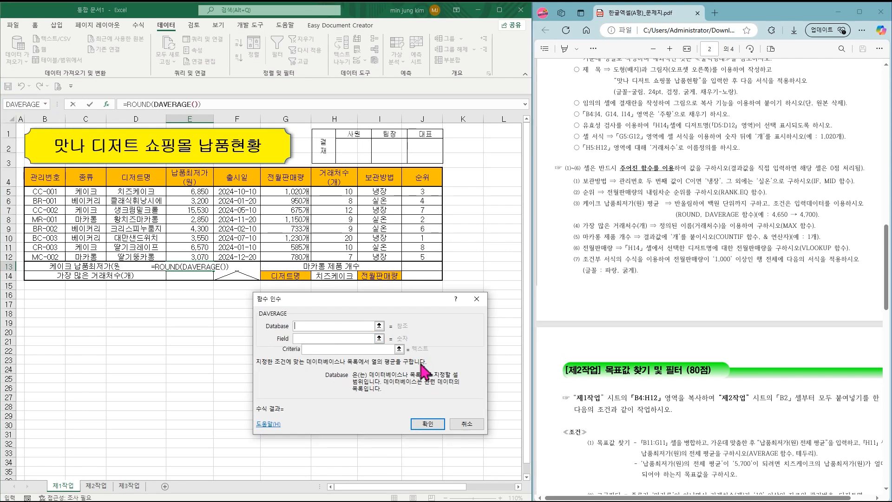
# Step: Set the DAVERAGE database to B4:H12, the field to E4 and the criteria to C4:C5
pyautogui.click(325, 327)
pyautogui.moveTo(41, 176); pyautogui.dragTo(336, 252)
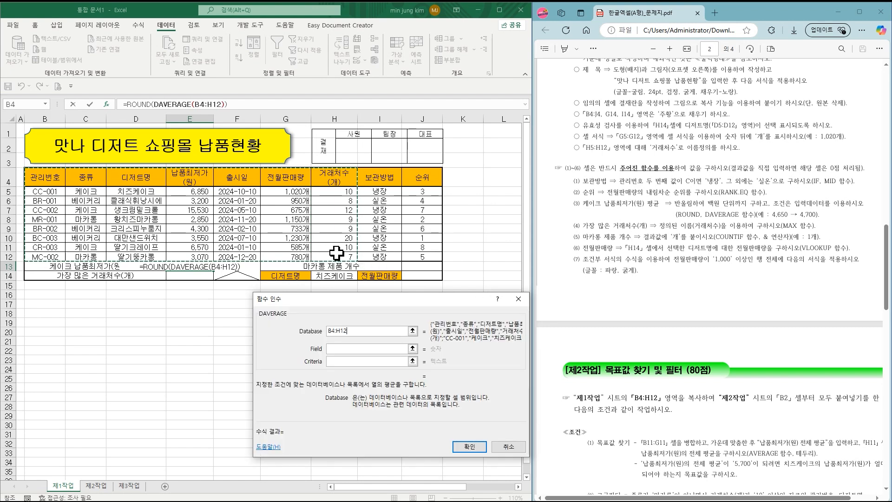
pyautogui.click(348, 349)
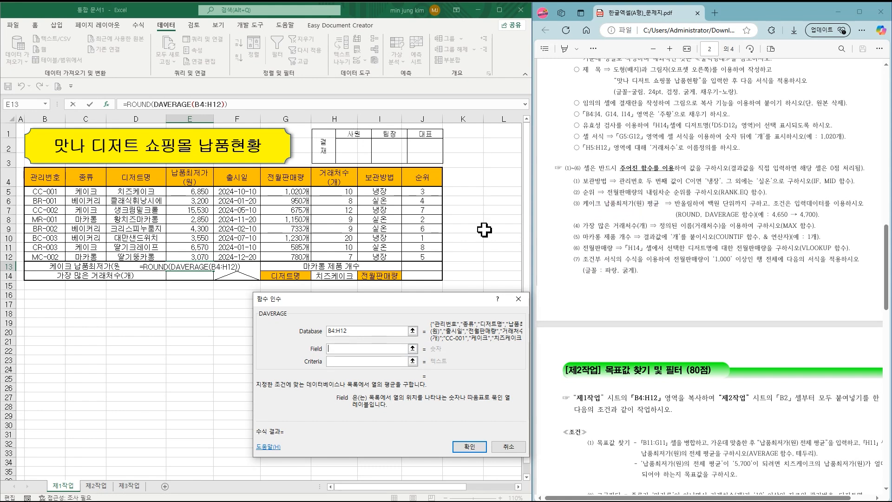
pyautogui.click(194, 177)
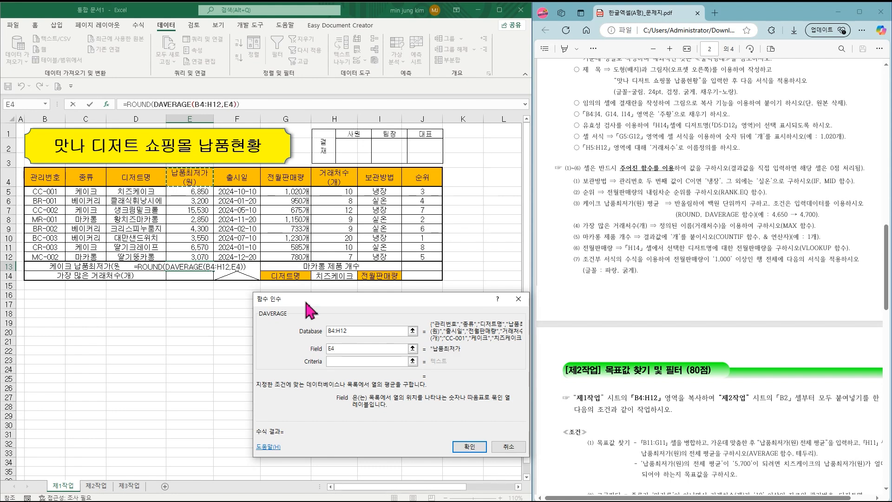
pyautogui.click(362, 360)
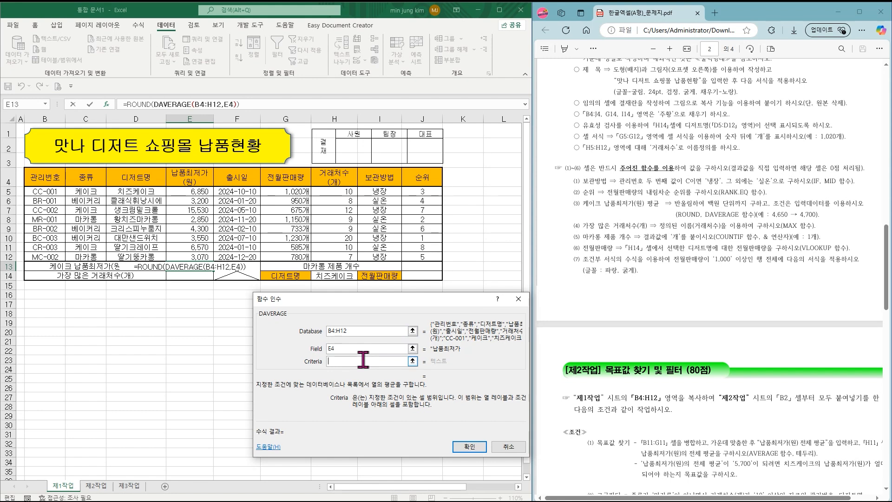
pyautogui.moveTo(94, 174); pyautogui.dragTo(97, 193)
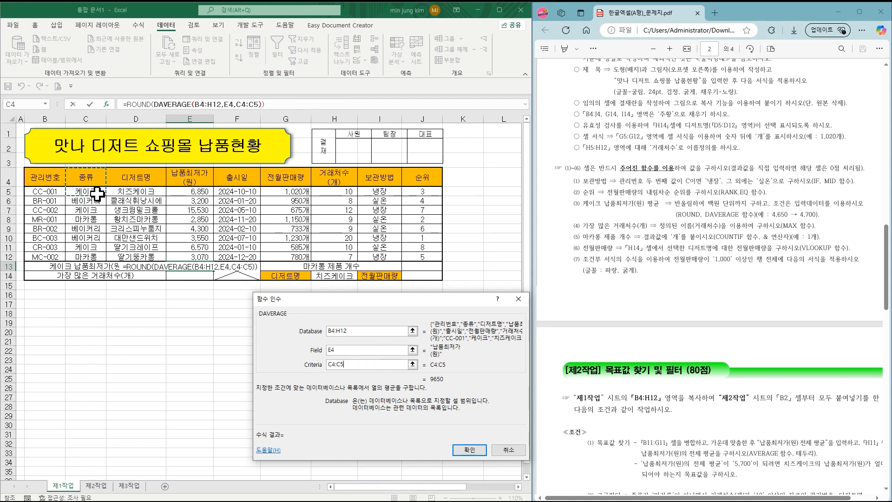
# Step: Return to the ROUND arguments, set the number of digits to -2, and confirm the formula in E13
pyautogui.click(138, 104)
pyautogui.click(316, 339)
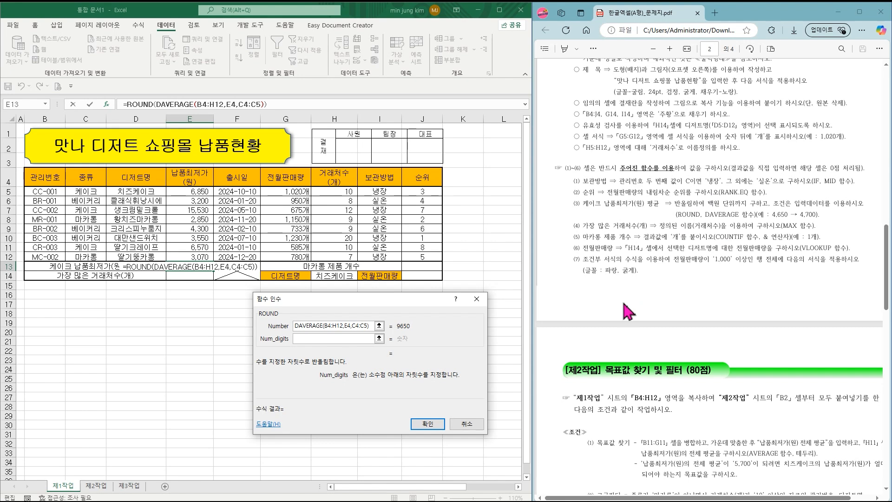
pyautogui.write('-2')
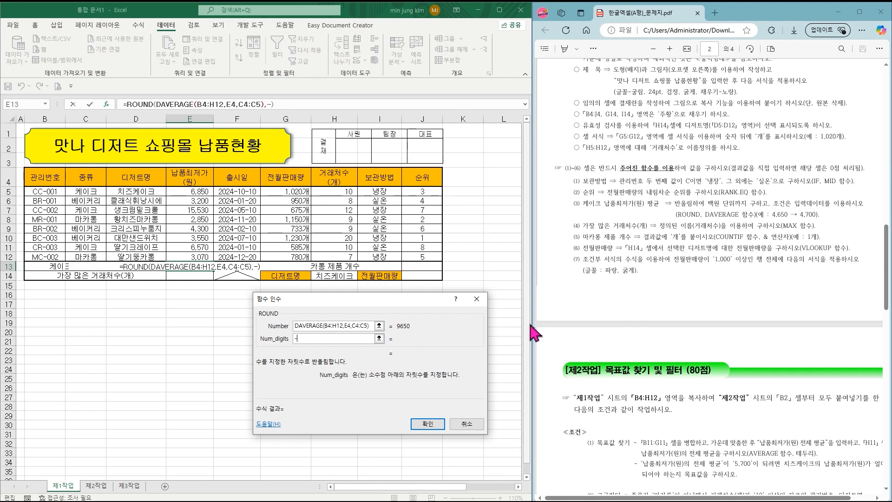
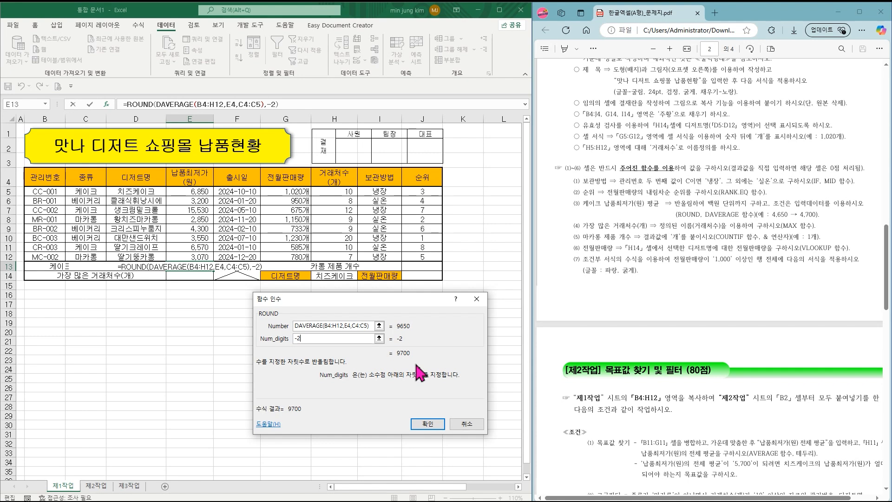
pyautogui.click(427, 424)
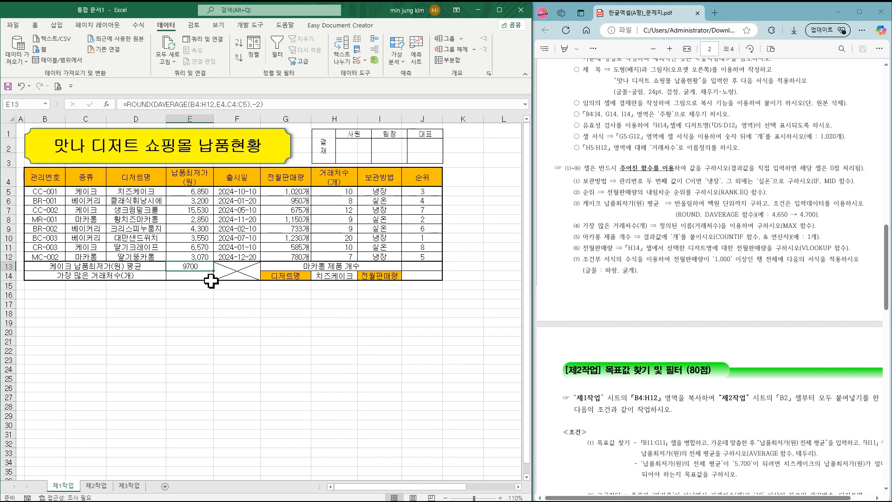
# Step: Enter a MAX formula in cell E14 using the defined name 거래처수 (H5:H12) as its only argument
pyautogui.click(197, 272)
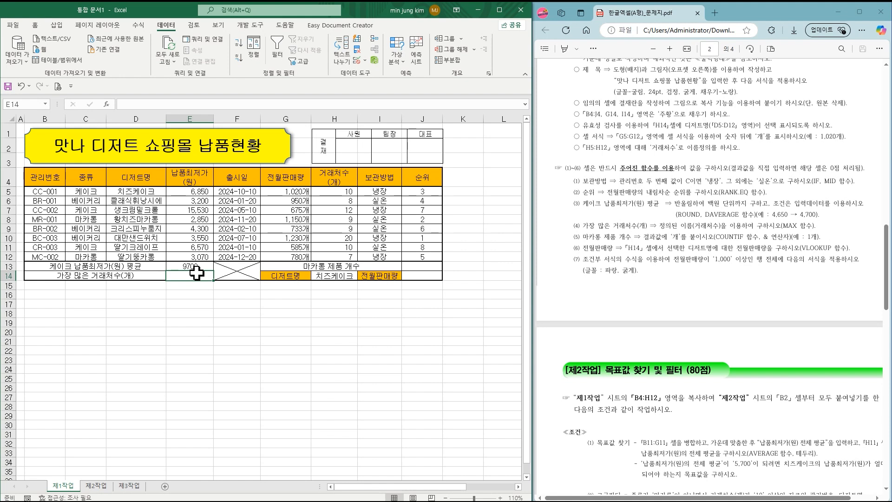
pyautogui.write('=MA')
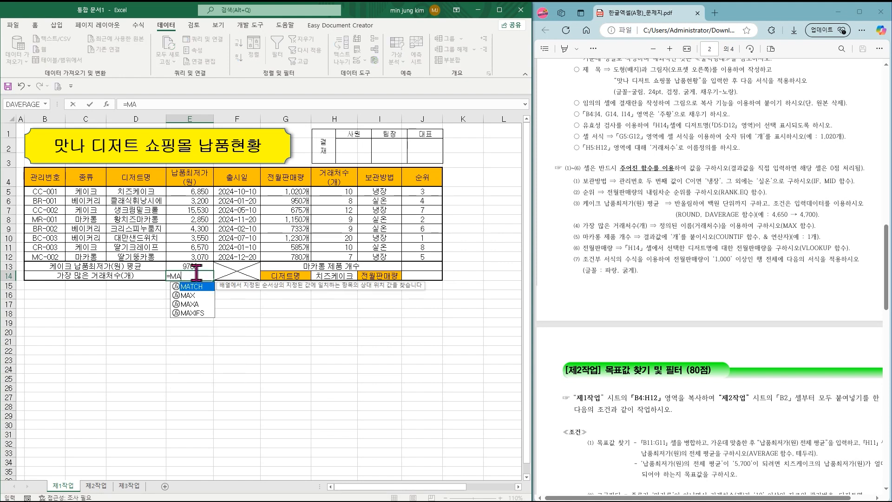
pyautogui.write('X(')
pyautogui.hotkey('ctrl', 'a')
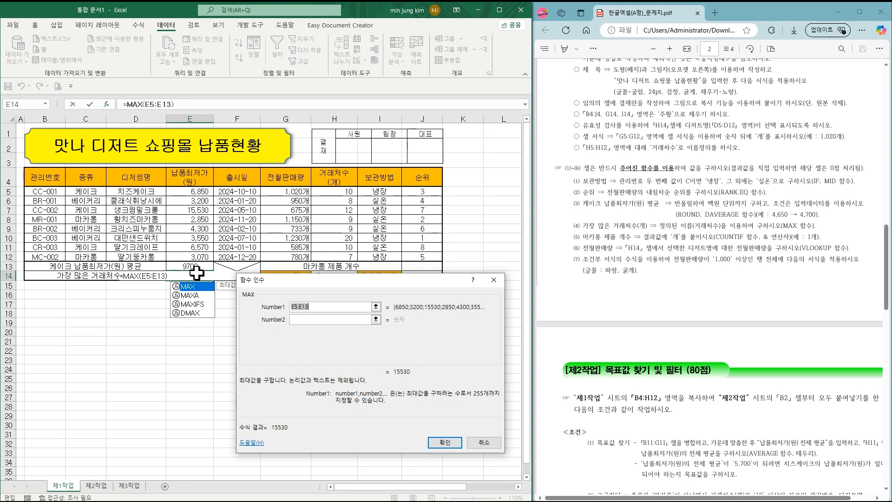
pyautogui.moveTo(348, 191); pyautogui.dragTo(343, 259)
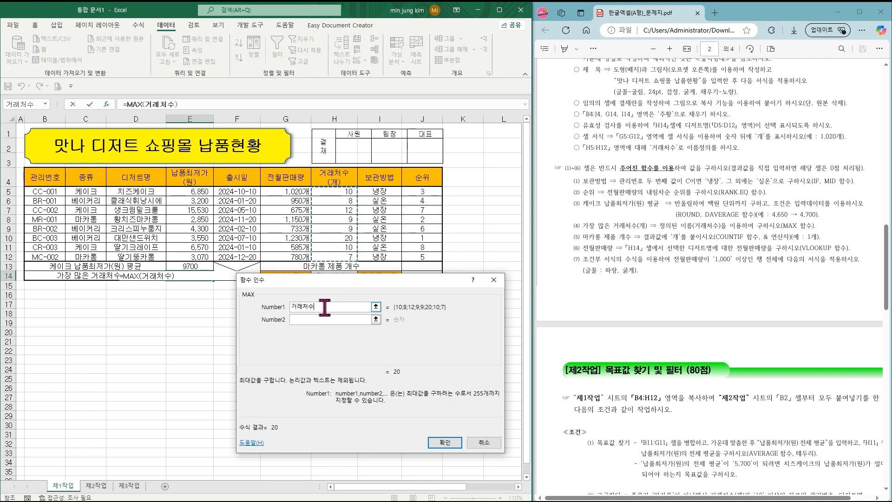
pyautogui.click(445, 442)
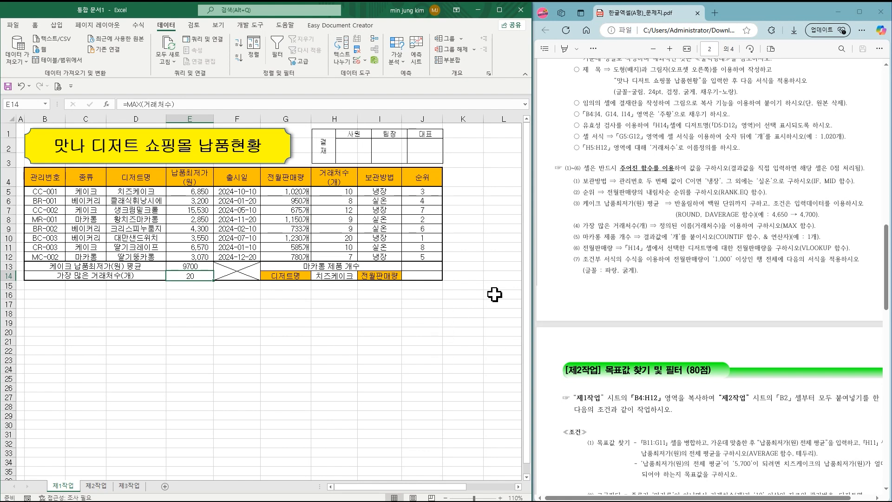
pyautogui.moveTo(659, 226); pyautogui.dragTo(742, 227)
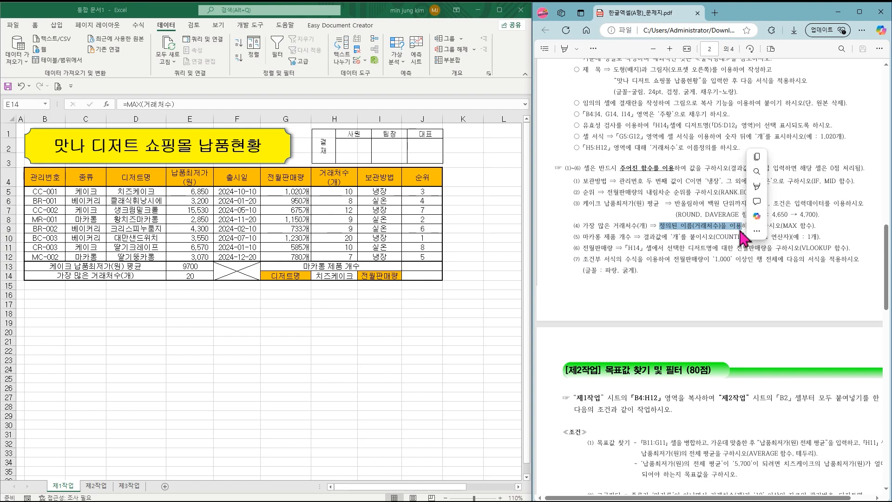
pyautogui.click(656, 246)
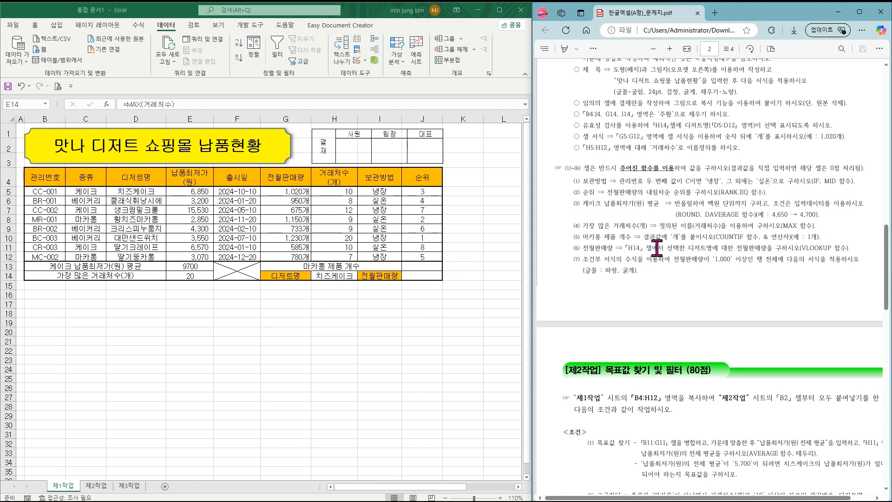
# Step: Enter a COUNTIF formula in J13 with range C5:C12 and C8 as the criterion
pyautogui.click(427, 266)
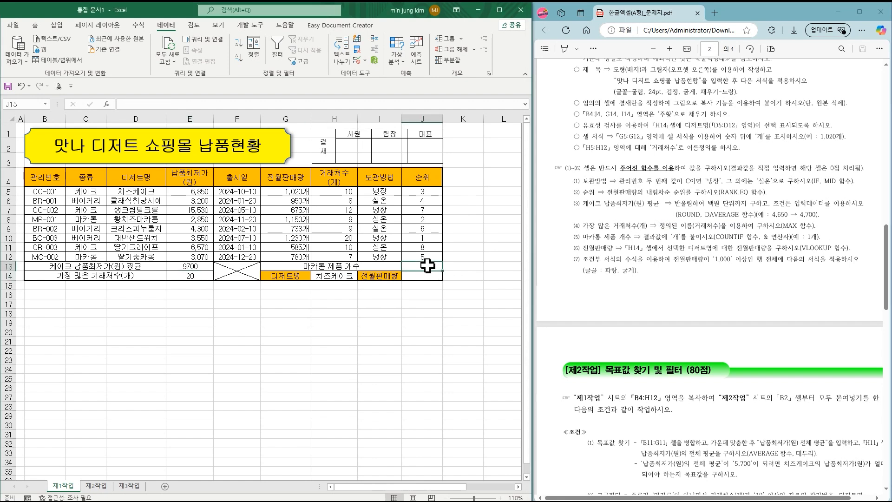
pyautogui.write('=COUNTIF(')
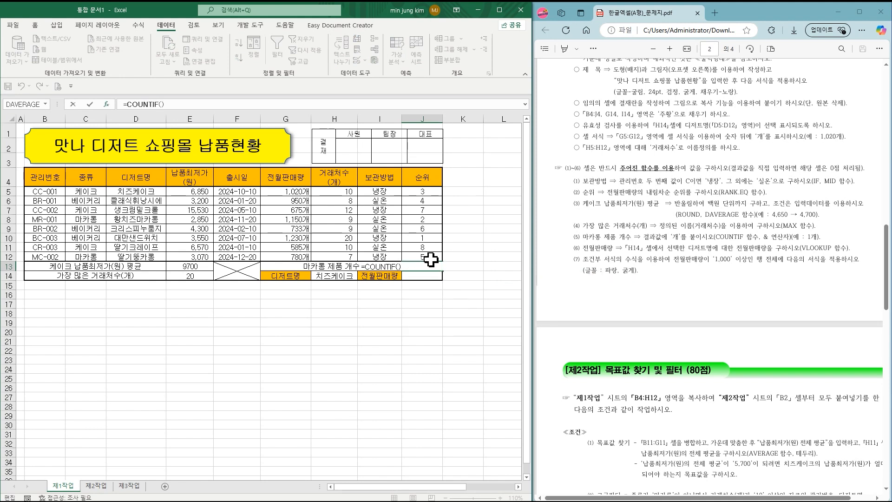
pyautogui.hotkey('ctrl', 'a')
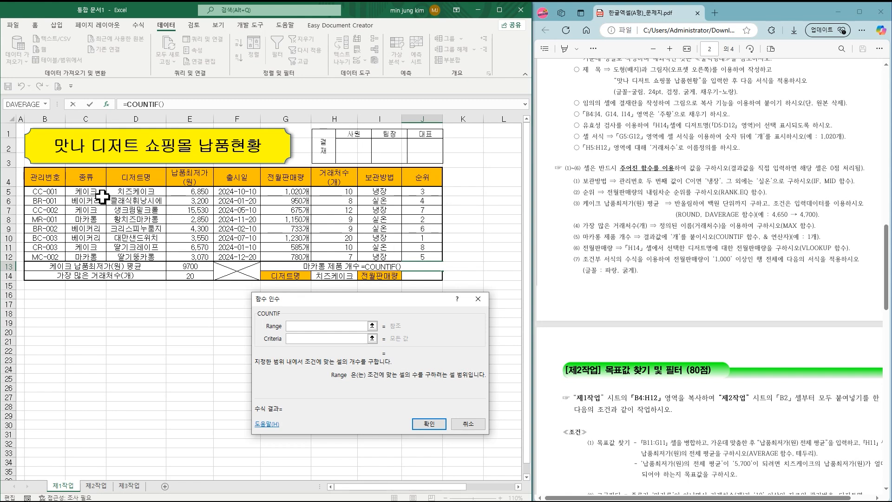
pyautogui.moveTo(93, 190); pyautogui.dragTo(101, 257)
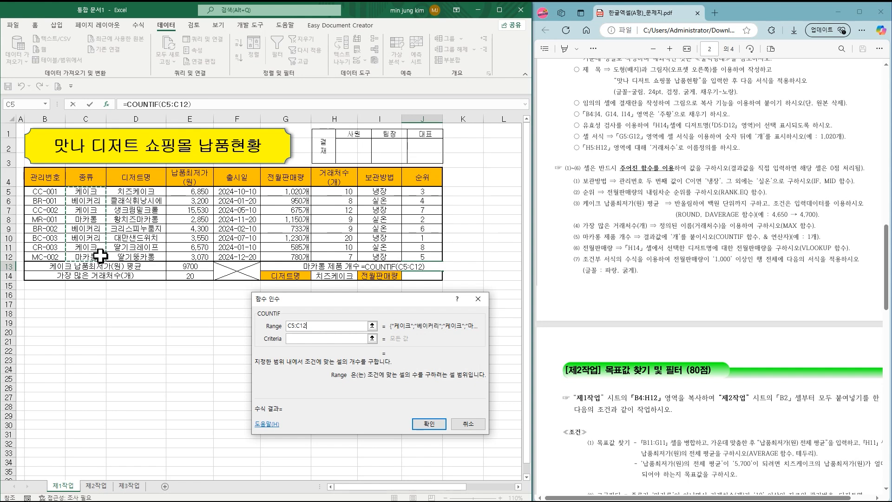
pyautogui.click(324, 338)
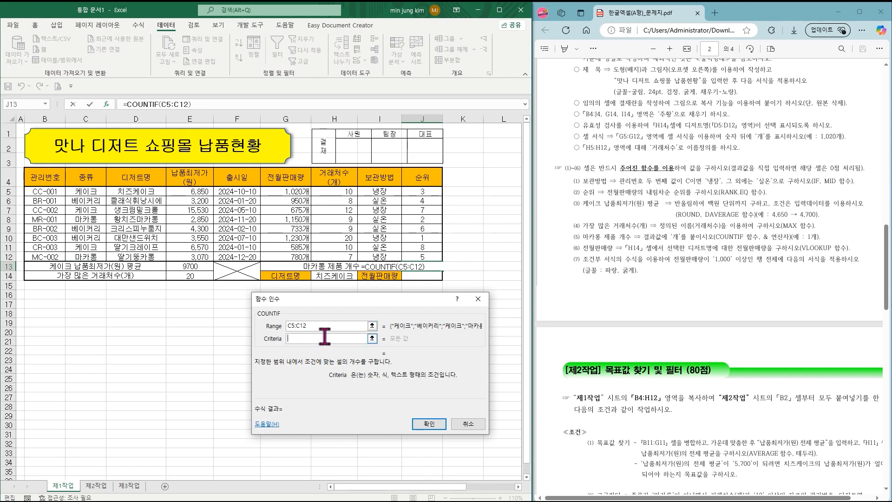
pyautogui.click(90, 221)
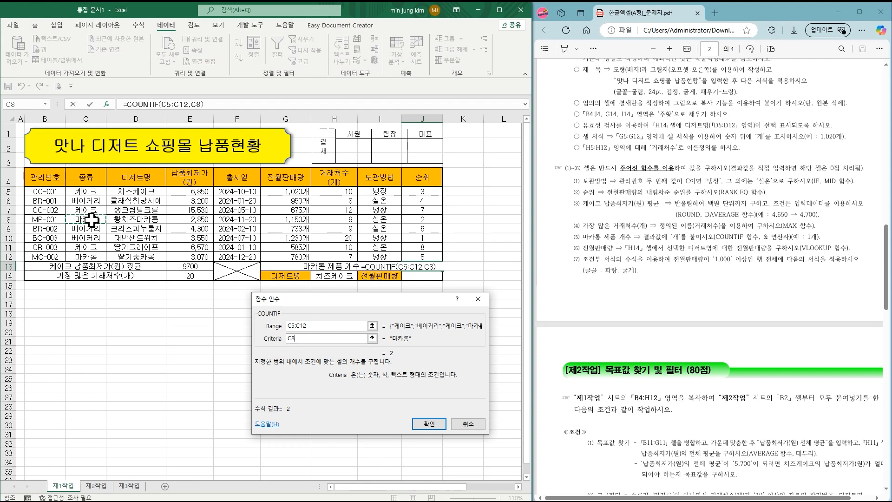
pyautogui.click(434, 422)
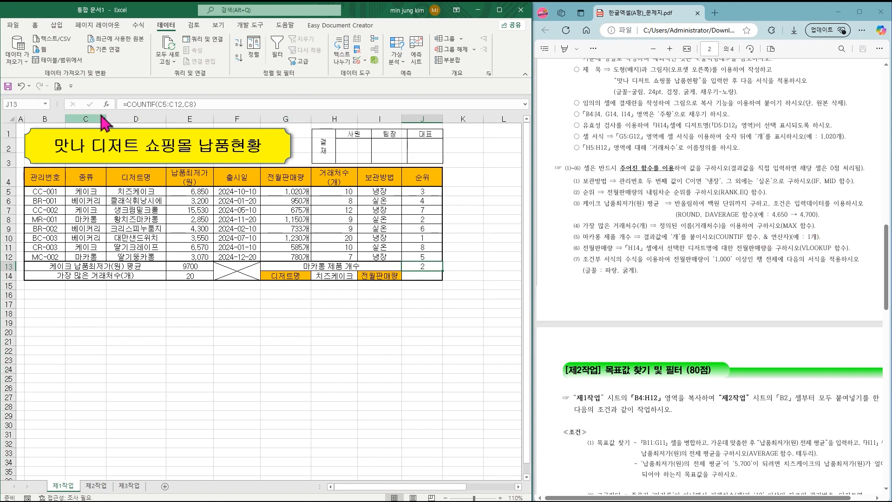
# Step: Append &"개" to the COUNTIF formula in J13
pyautogui.click(216, 104)
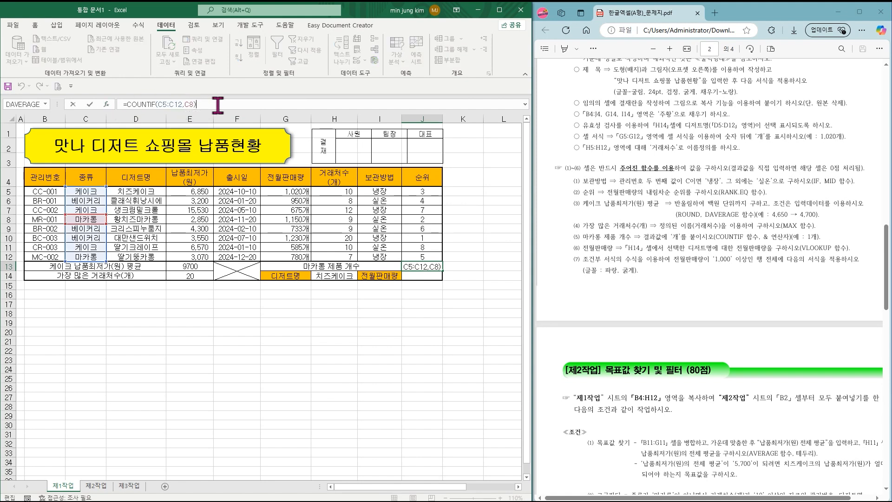
pyautogui.write('&"RO')
pyautogui.press('BackSpace')
pyautogui.press('BackSpace')
pyautogui.write('개"')
pyautogui.press('Return')
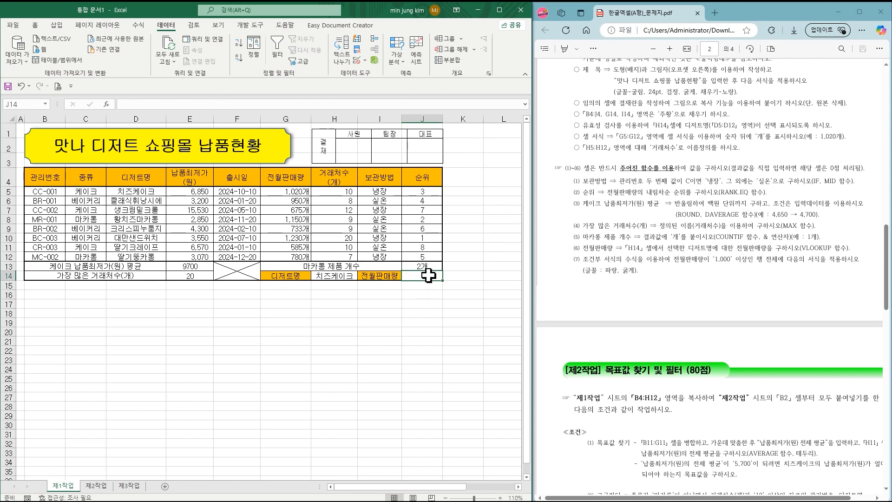
# Step: Begin a VLOOKUP formula in J14 through its function arguments, using H14 as the lookup value
pyautogui.write('=')
pyautogui.write('VLLO')
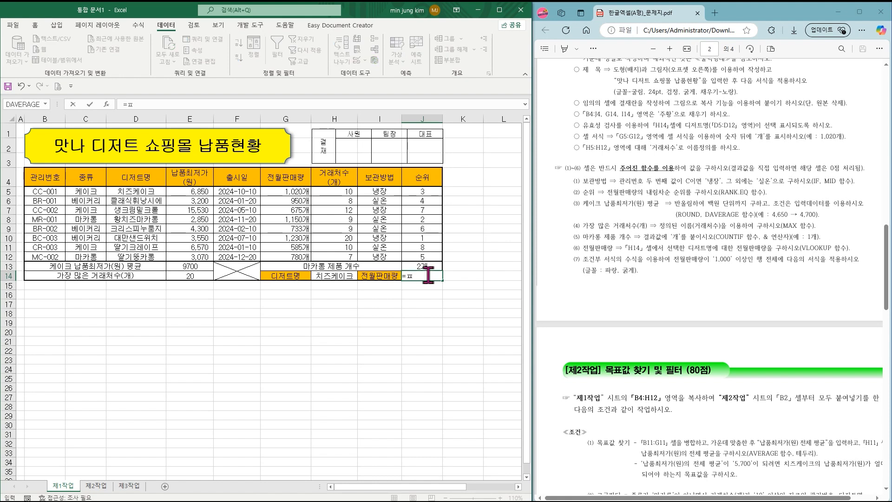
pyautogui.press('BackSpace')
pyautogui.press('BackSpace')
pyautogui.write('OOKUP')
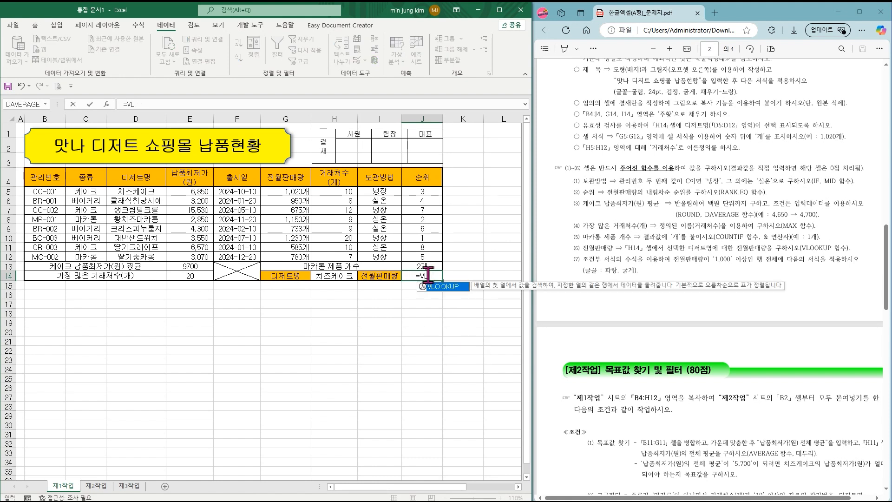
pyautogui.hotkey('ctrl', 'a')
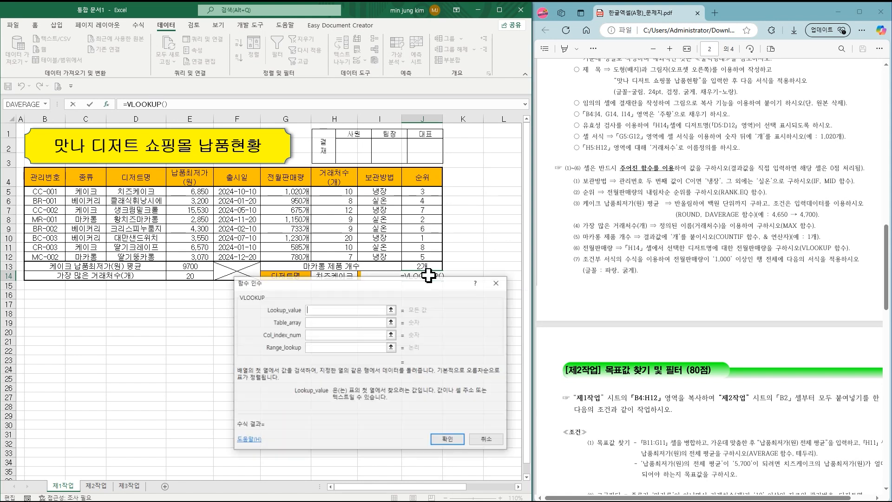
pyautogui.moveTo(404, 278); pyautogui.dragTo(327, 318)
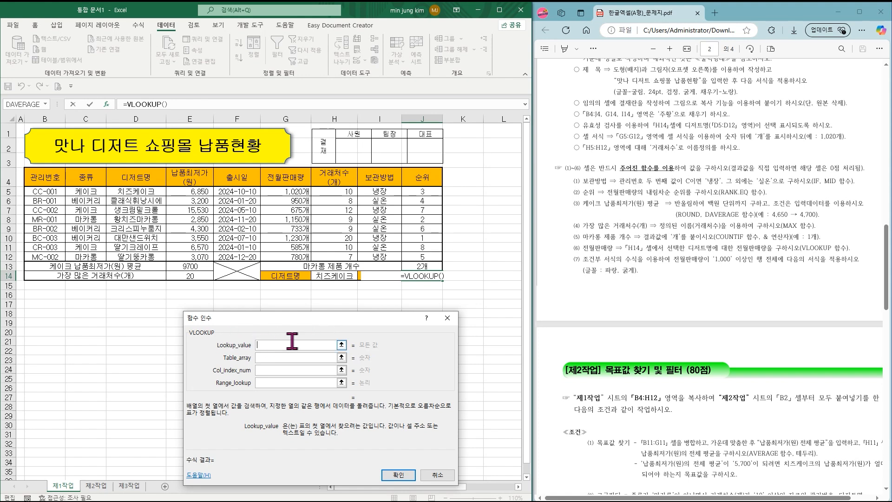
pyautogui.click(334, 277)
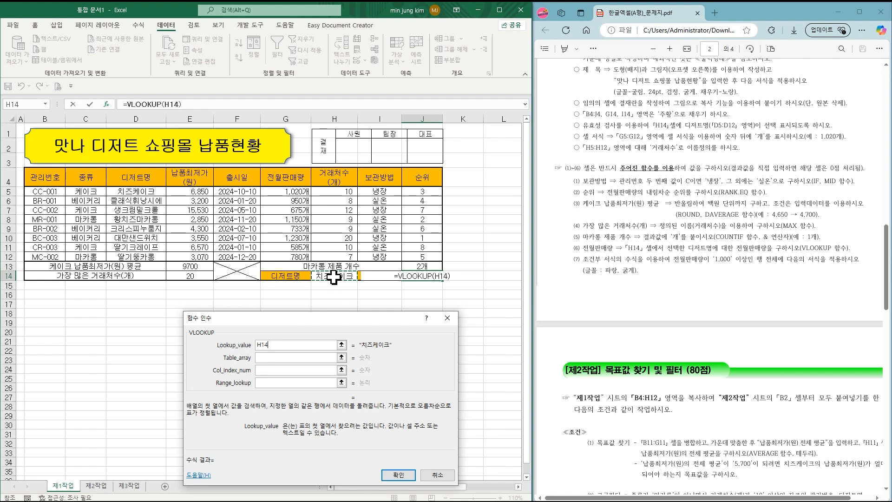
pyautogui.click(279, 357)
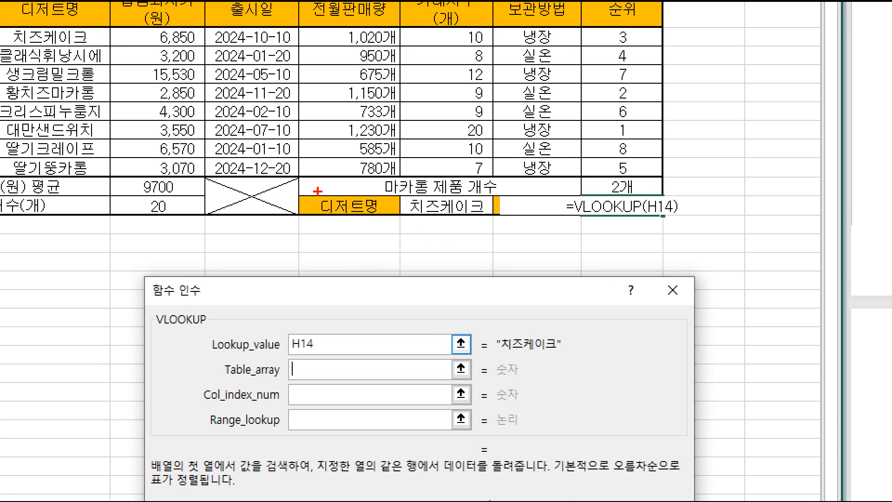
pyautogui.moveTo(261, 265); pyautogui.dragTo(308, 284)
pyautogui.moveTo(394, 223); pyautogui.dragTo(399, 224)
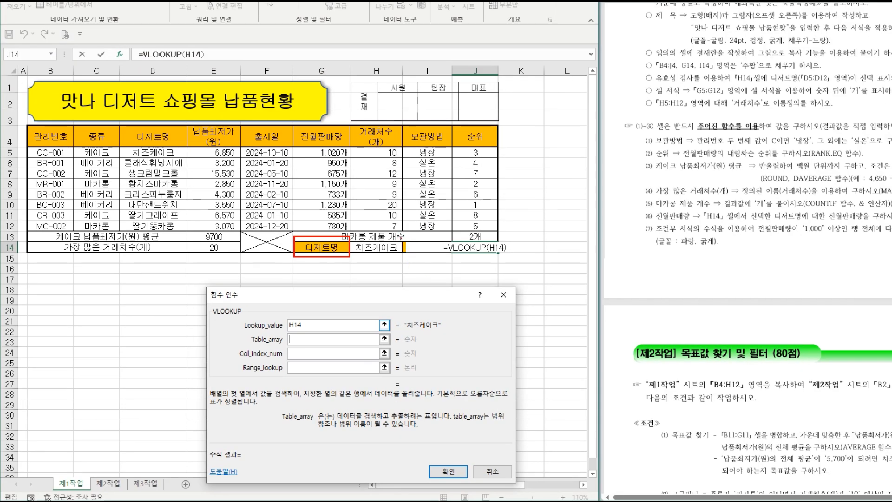
pyautogui.moveTo(400, 238)
pyautogui.mouseDown()
pyautogui.moveTo(468, 268)
pyautogui.moveTo(453, 260)
pyautogui.mouseUp()
pyautogui.moveTo(318, 244)
pyautogui.mouseDown()
pyautogui.moveTo(365, 204)
pyautogui.moveTo(409, 230)
pyautogui.moveTo(414, 247)
pyautogui.mouseUp()
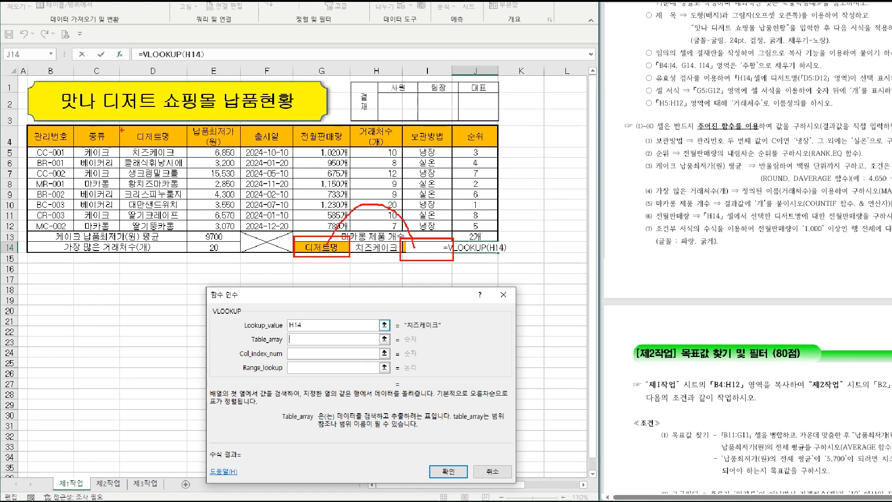
pyautogui.moveTo(120, 125)
pyautogui.mouseDown()
pyautogui.moveTo(239, 192)
pyautogui.moveTo(297, 202)
pyautogui.moveTo(350, 230)
pyautogui.mouseUp()
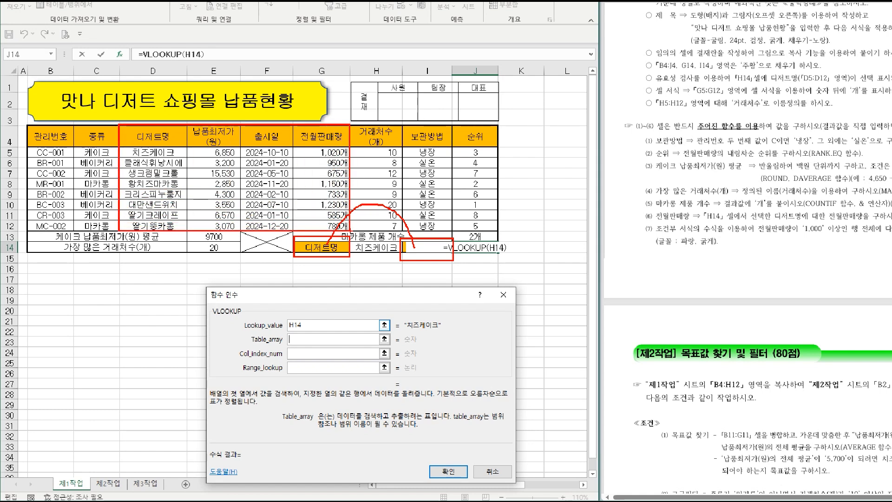
pyautogui.press('Escape')
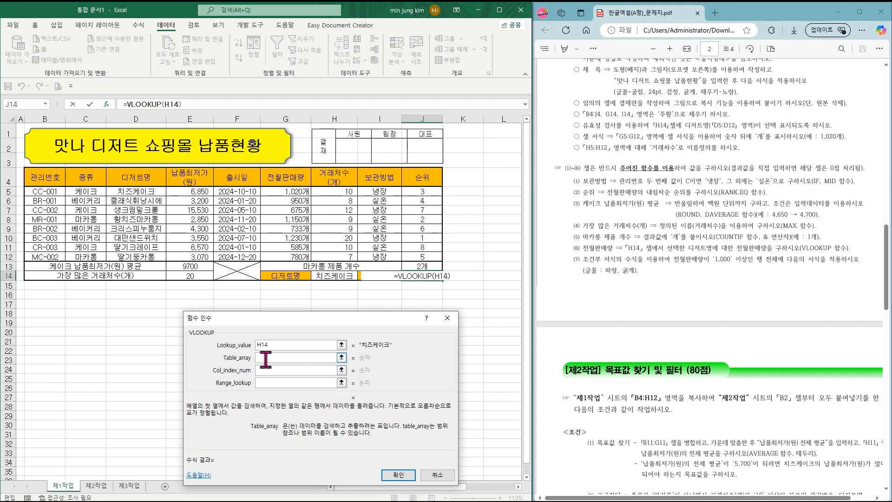
# Step: Complete the VLOOKUP in J14 with table array D4:G12, column index 4 and range lookup 0
pyautogui.moveTo(127, 176); pyautogui.dragTo(282, 259)
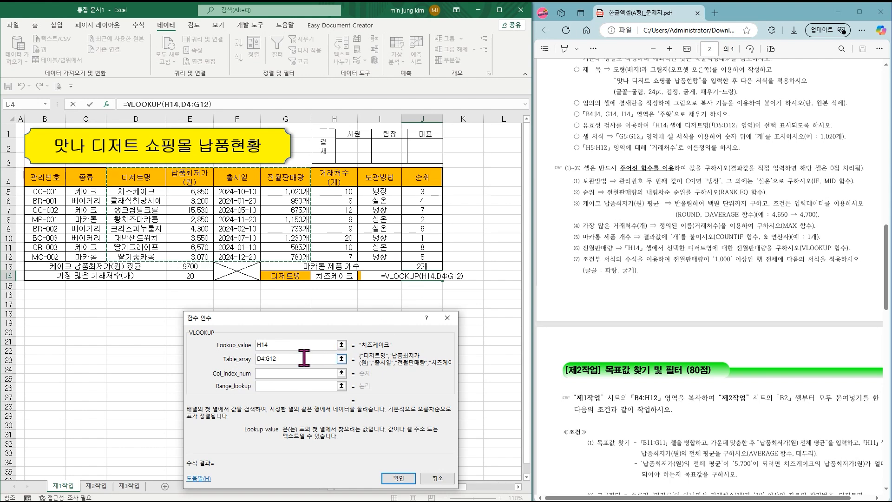
pyautogui.click(279, 374)
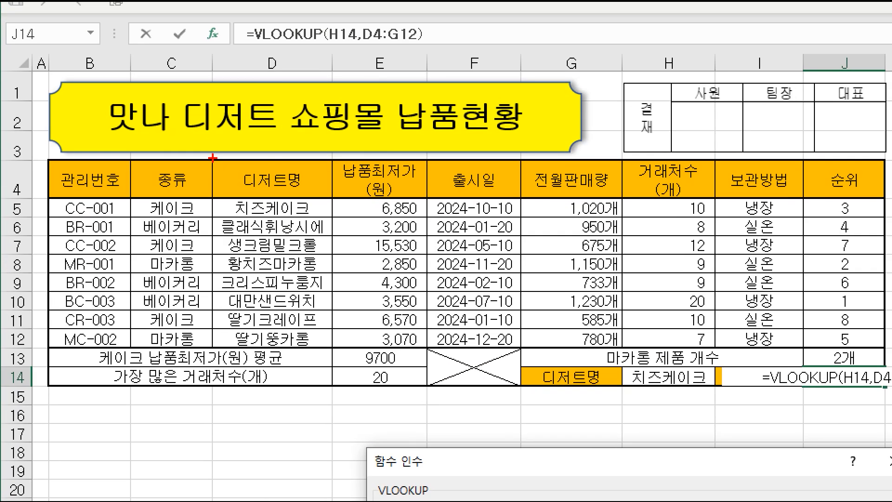
pyautogui.moveTo(213, 158)
pyautogui.mouseDown()
pyautogui.moveTo(441, 272)
pyautogui.moveTo(607, 314)
pyautogui.moveTo(622, 349)
pyautogui.mouseUp()
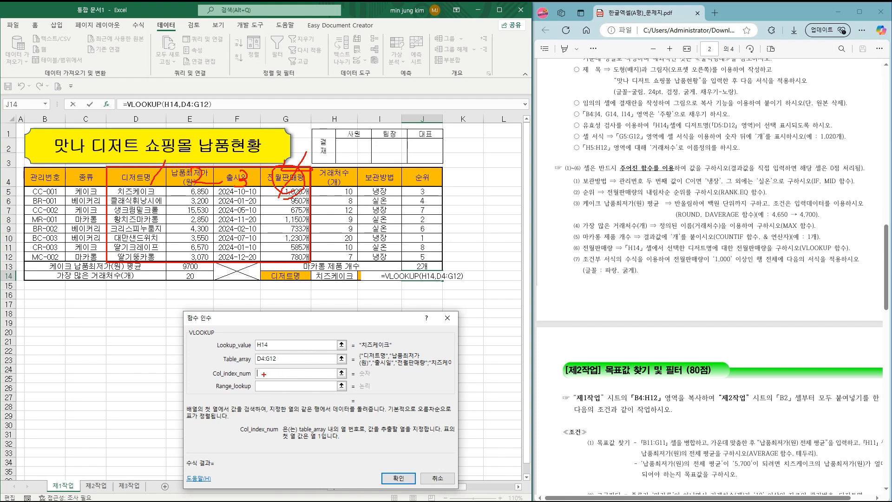
pyautogui.press('Escape')
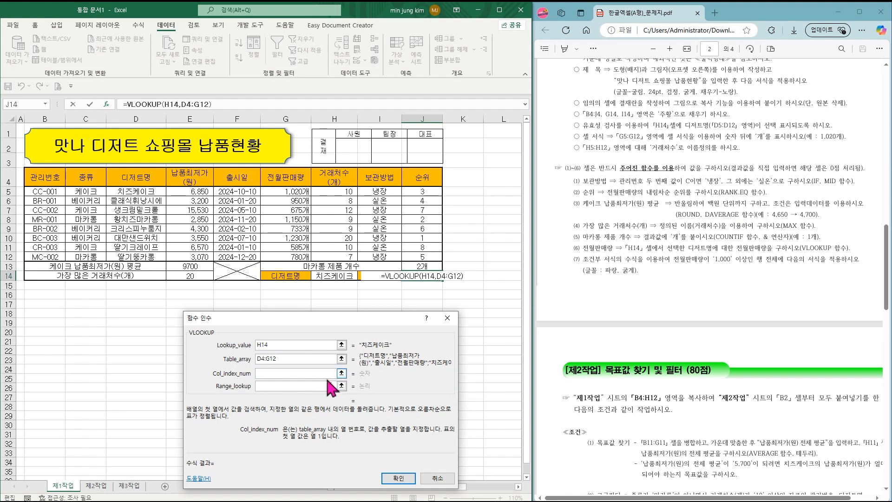
pyautogui.write('4')
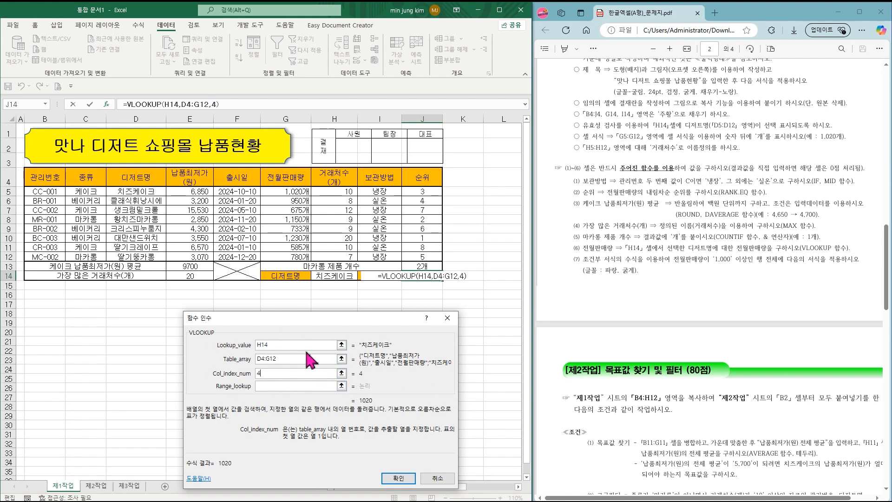
pyautogui.click(267, 385)
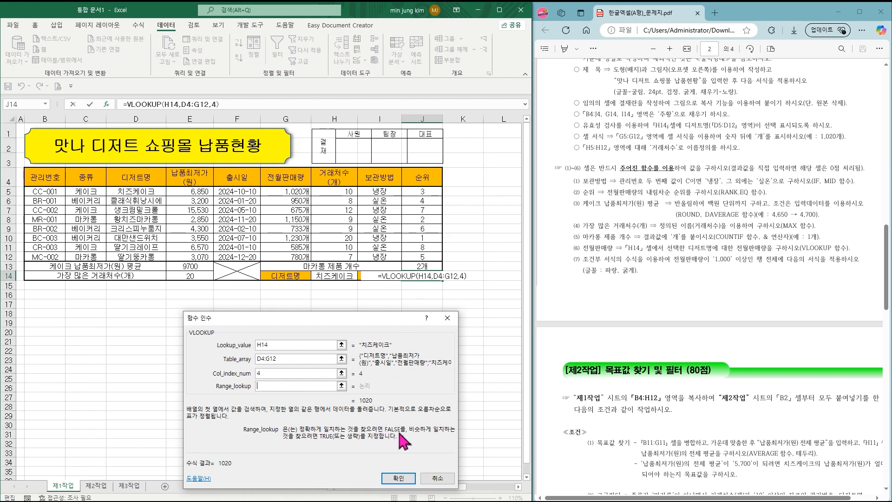
pyautogui.write('0')
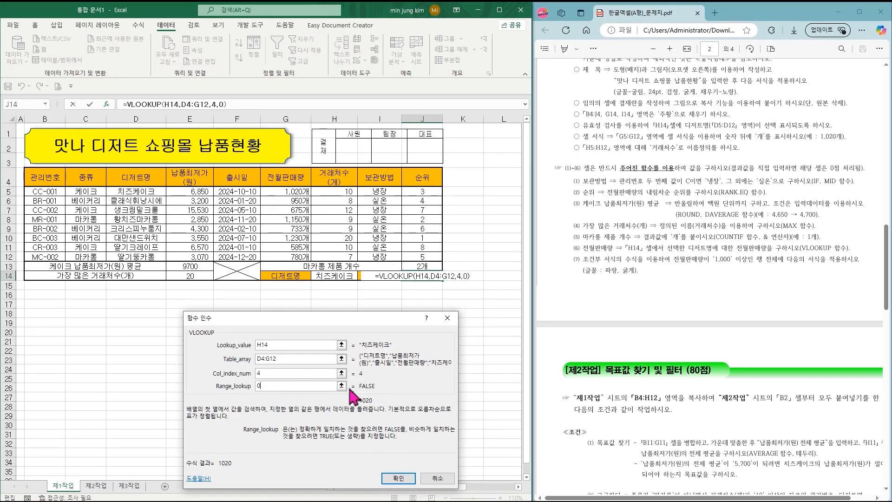
pyautogui.click(544, 452)
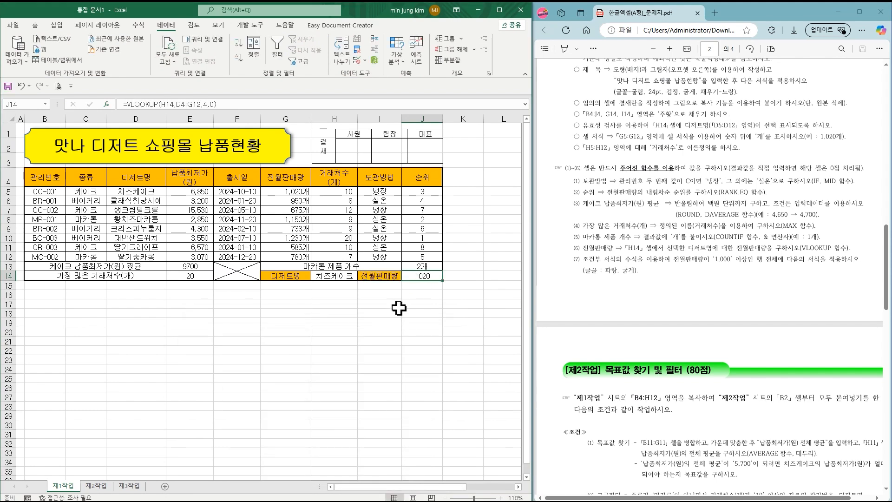
# Step: Choose 크리스피누룽지 as the dessert name in H14's validation list
pyautogui.click(346, 276)
pyautogui.click(361, 276)
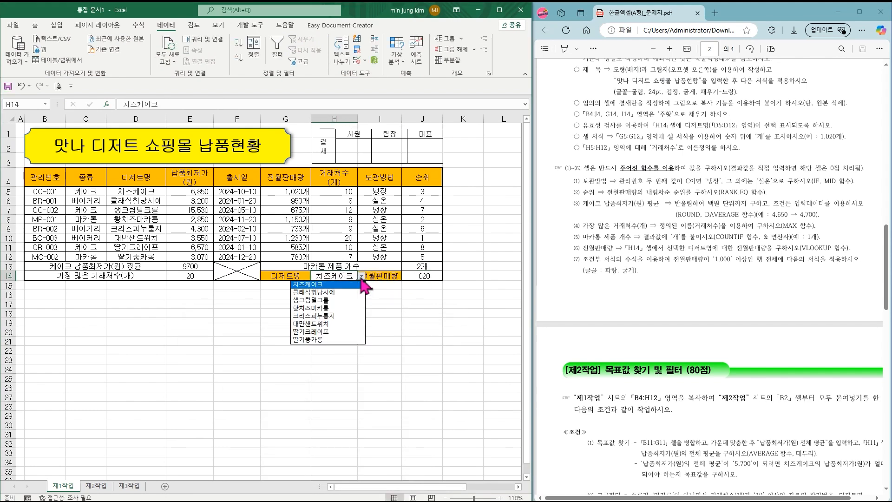
pyautogui.click(343, 317)
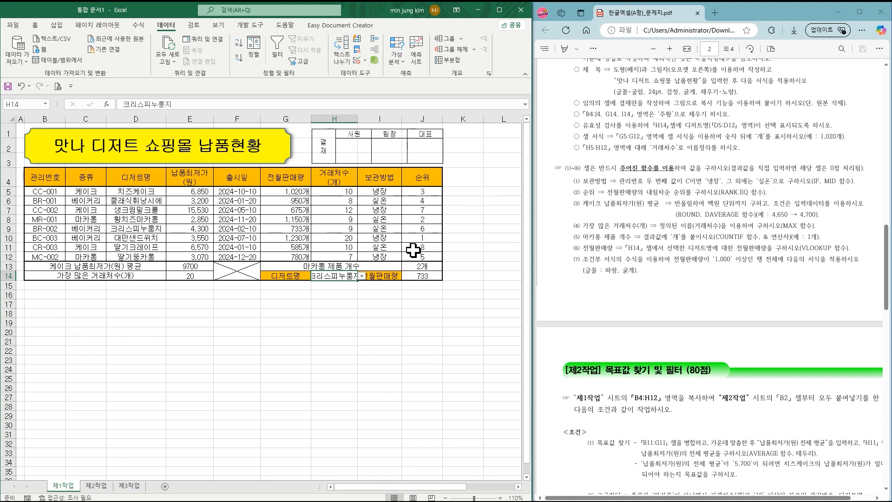
pyautogui.click(425, 303)
# Step: Create a formula-based conditional formatting rule for B5:J12 with the condition =$G5>=1000
pyautogui.click(50, 191)
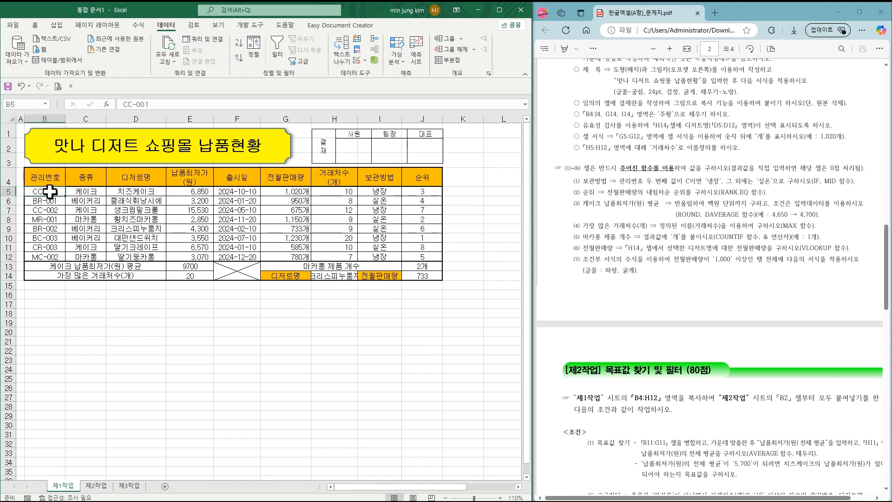
pyautogui.moveTo(50, 192); pyautogui.dragTo(420, 254)
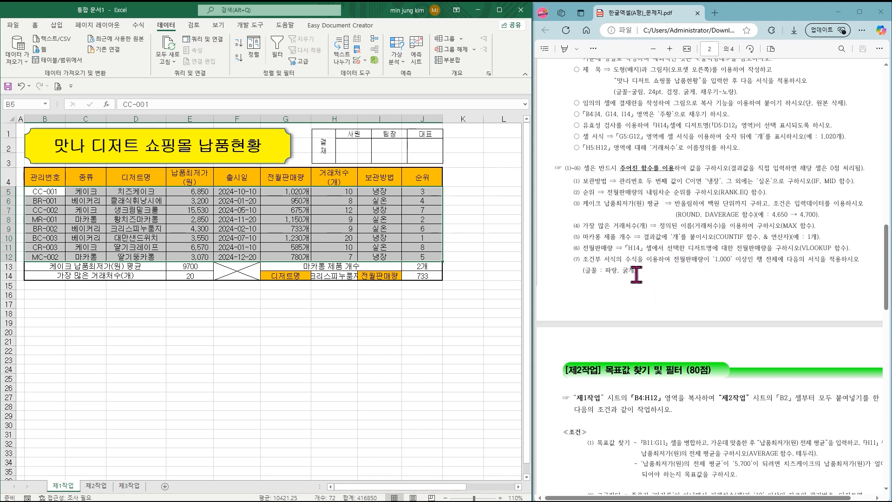
pyautogui.click(34, 26)
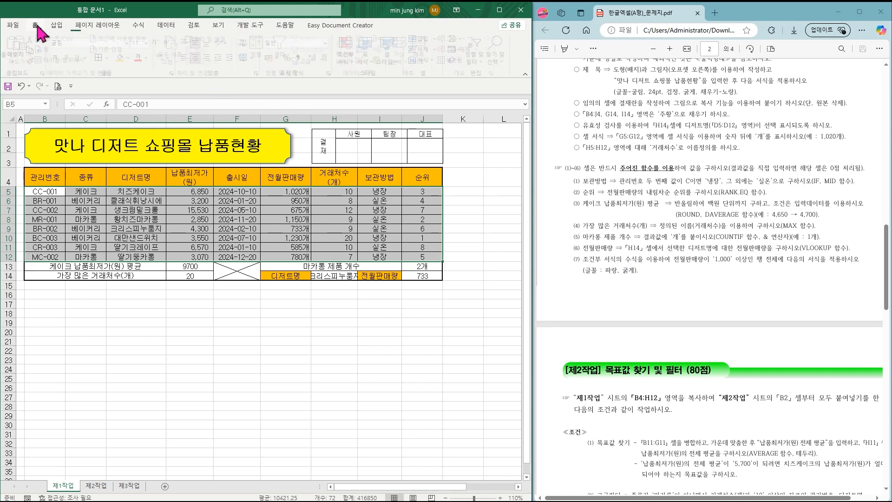
pyautogui.click(349, 52)
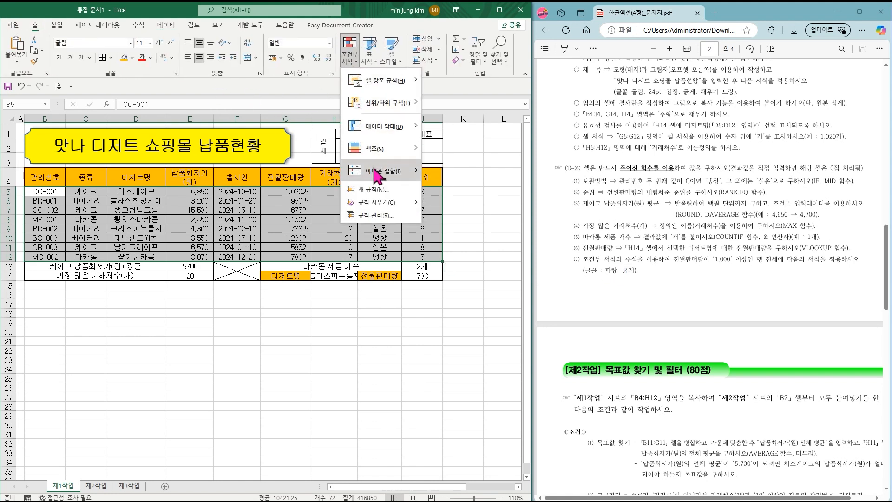
pyautogui.click(377, 191)
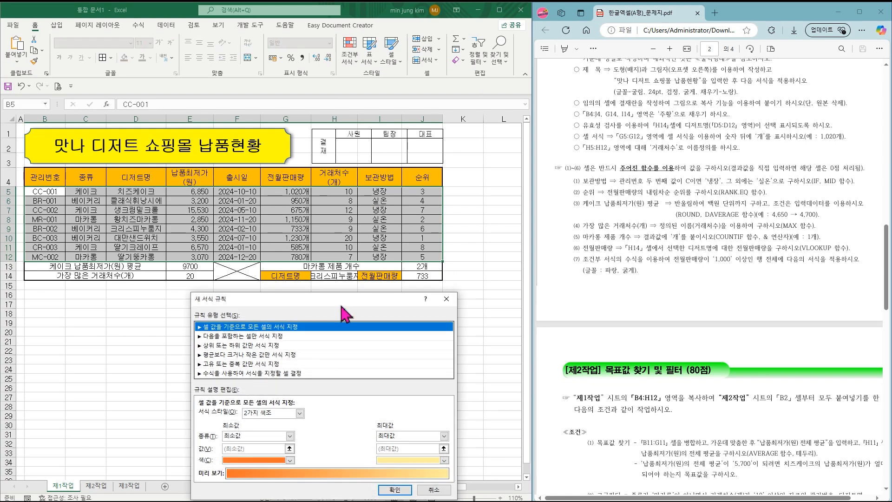
pyautogui.click(268, 373)
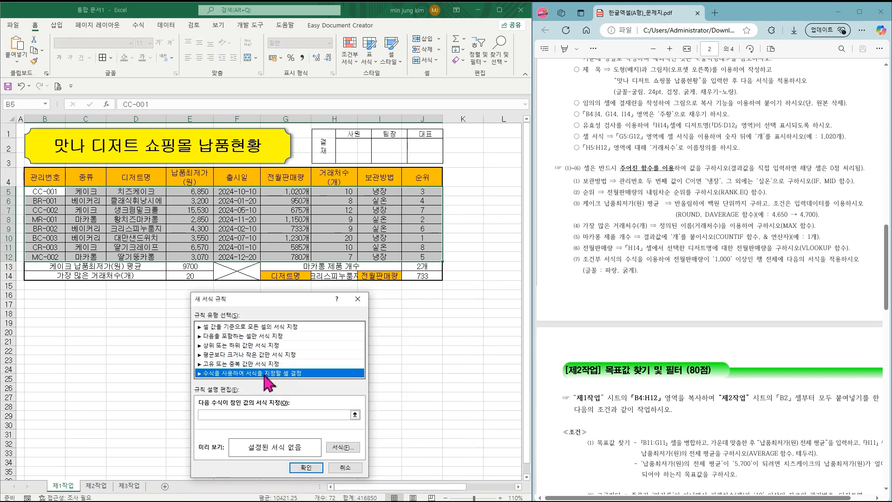
pyautogui.click(229, 414)
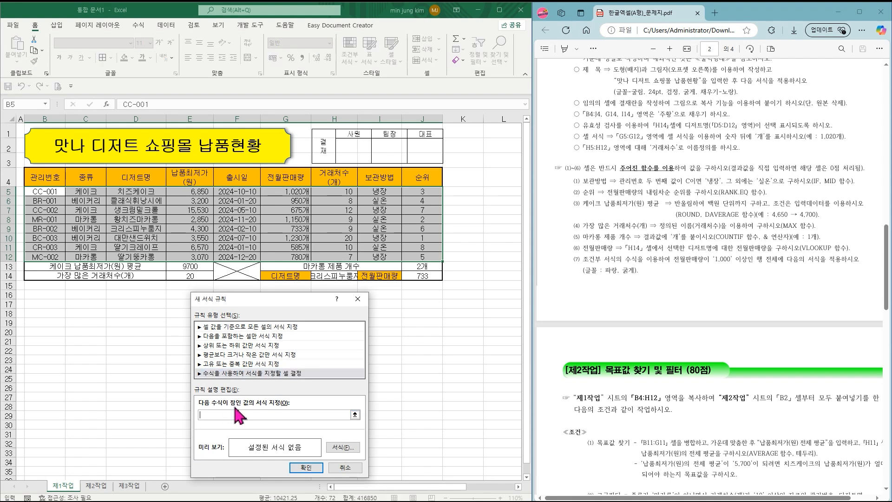
pyautogui.write('=')
pyautogui.click(281, 191)
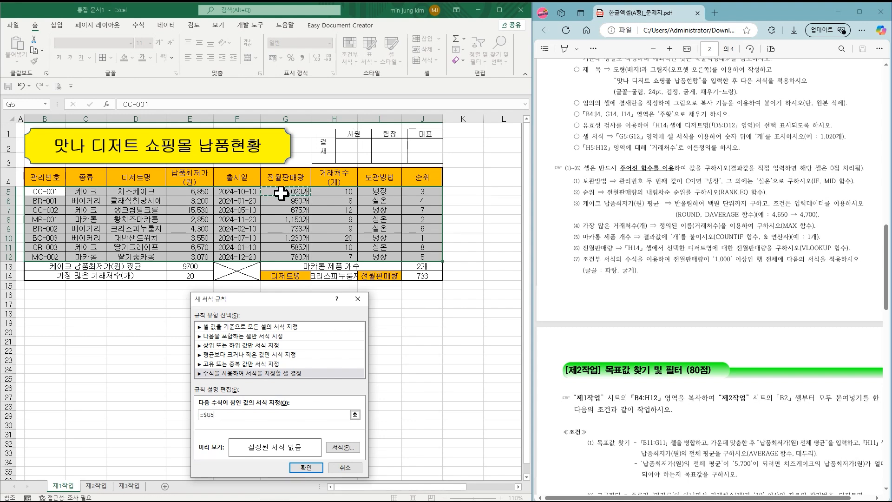
pyautogui.write('>=1000')
# Step: Set the rule's font format to bold (굵게) and standard blue, and apply the rule to the table
pyautogui.click(343, 447)
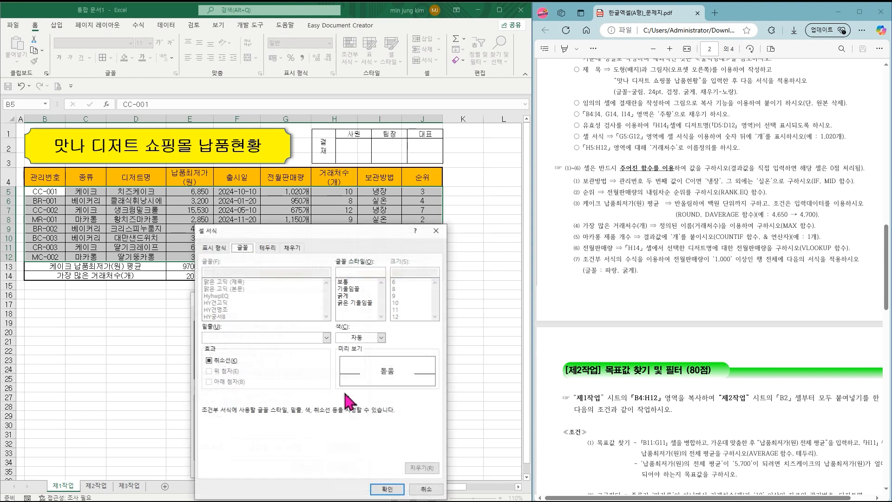
pyautogui.click(356, 296)
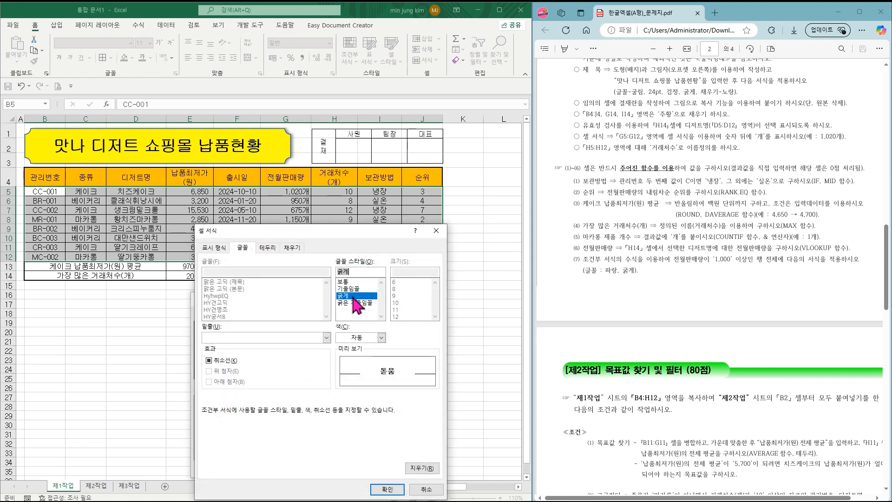
pyautogui.click(376, 338)
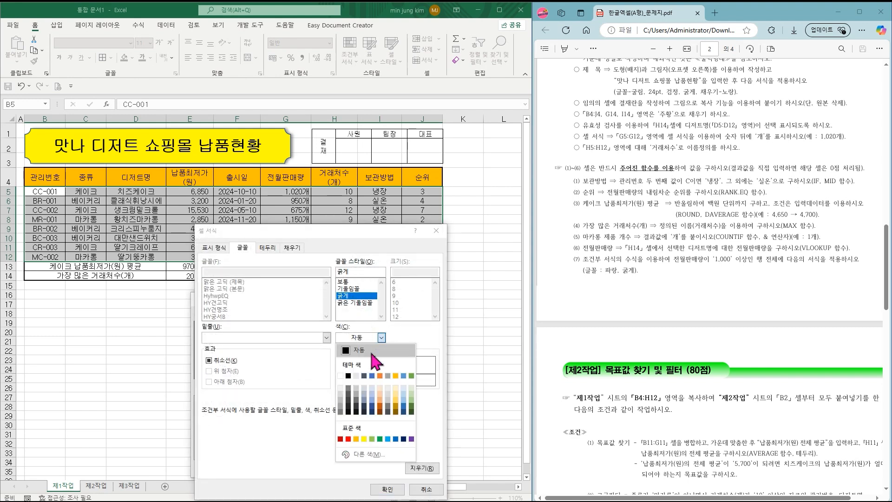
pyautogui.click(396, 438)
pyautogui.click(394, 489)
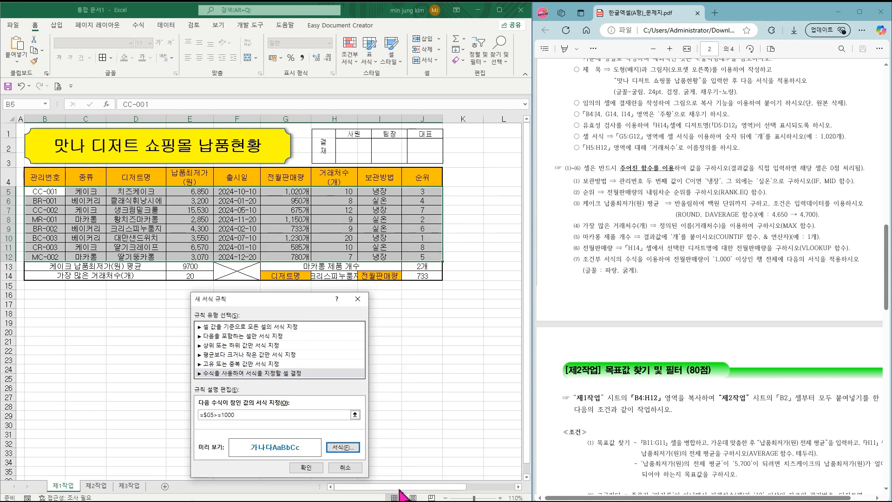
pyautogui.click(308, 467)
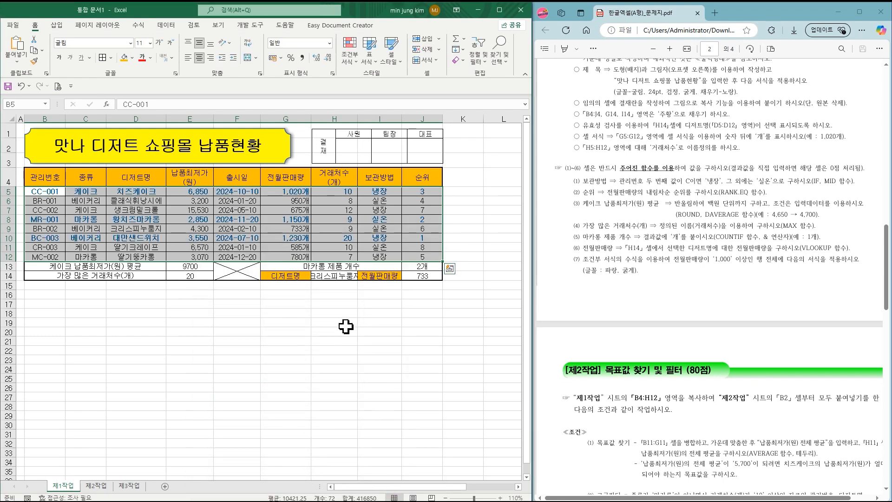
pyautogui.click(361, 316)
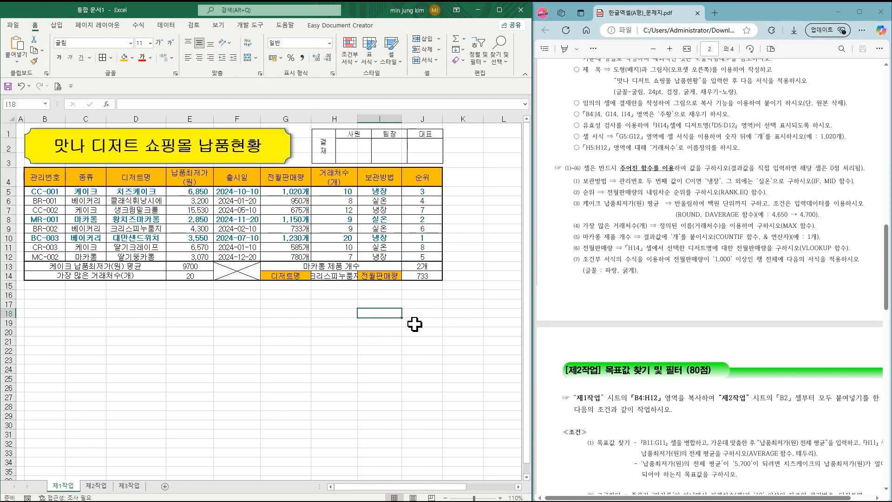
# Step: Check the 제2작업 instructions in the exam PDF and copy the range B4:H12 from the 제1작업 sheet
pyautogui.scroll(-2, 232, 379)
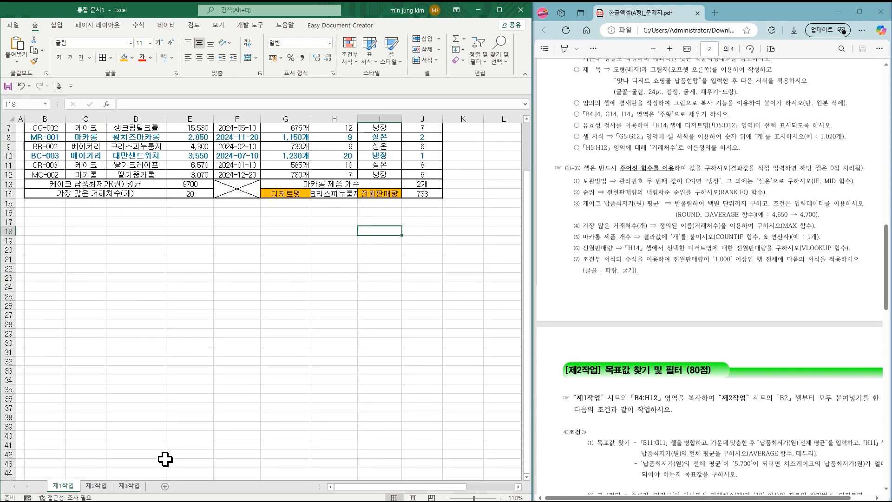
pyautogui.click(97, 486)
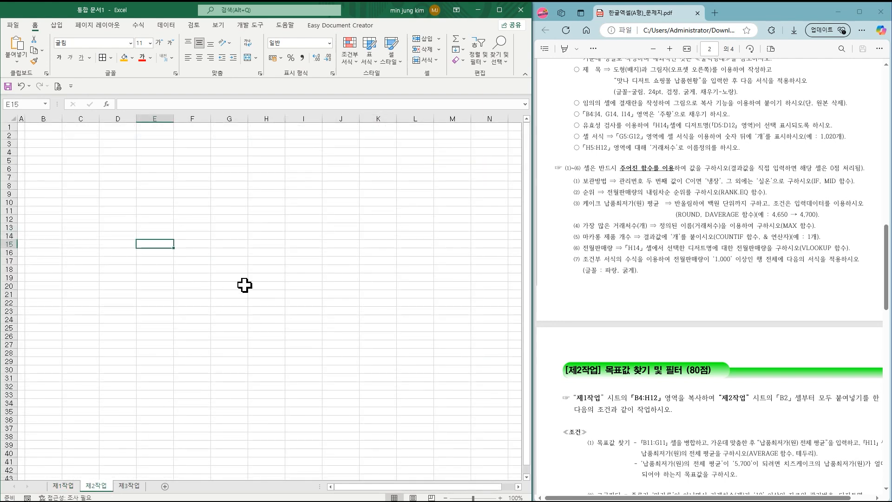
pyautogui.scroll(-5, 701, 292)
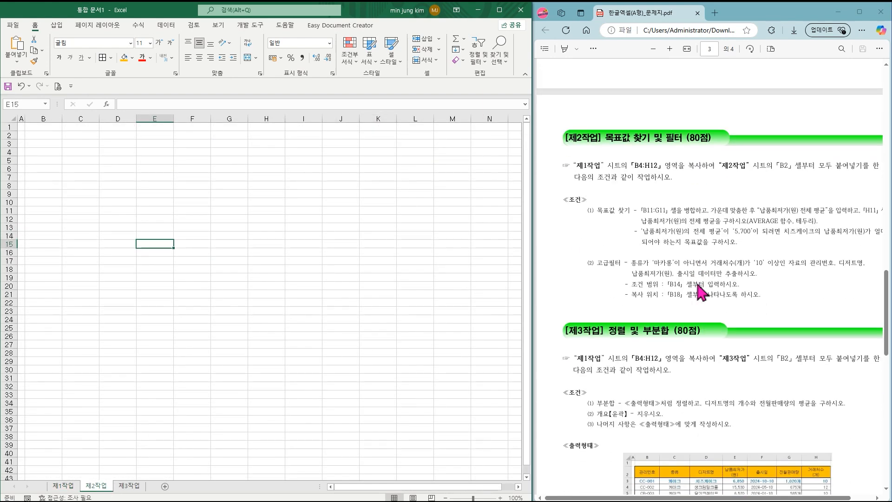
pyautogui.scroll(-1, 701, 293)
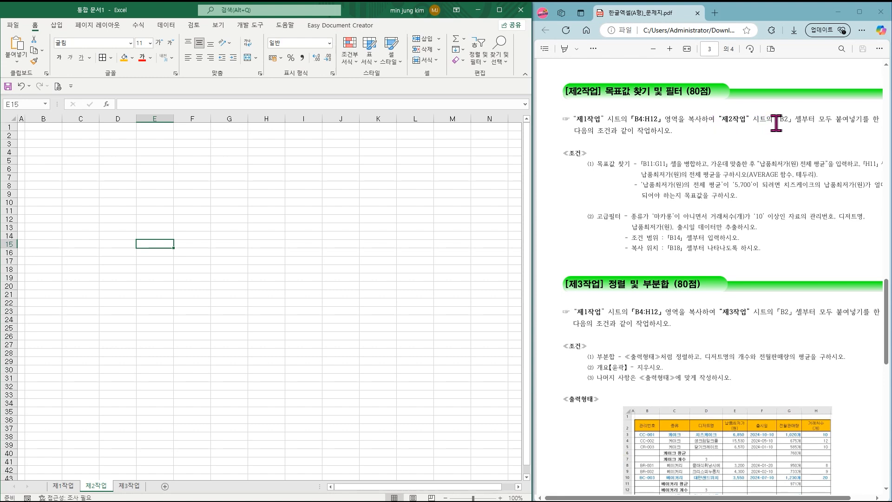
pyautogui.click(64, 486)
pyautogui.scroll(-1, 121, 243)
pyautogui.scroll(2, 120, 244)
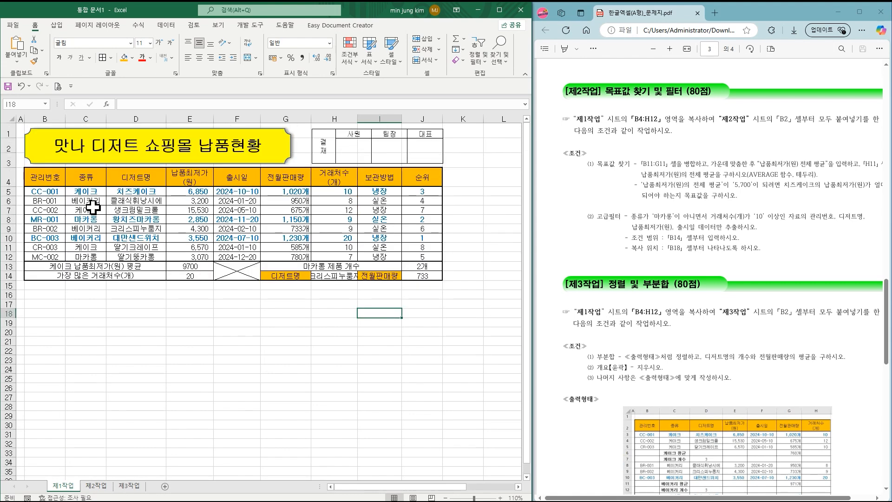
pyautogui.moveTo(44, 177); pyautogui.dragTo(337, 254)
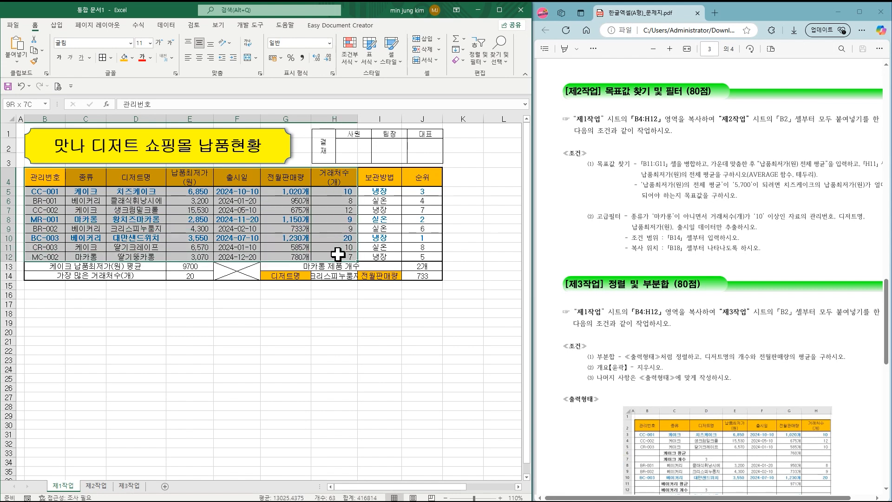
pyautogui.hotkey('ctrl', 'c')
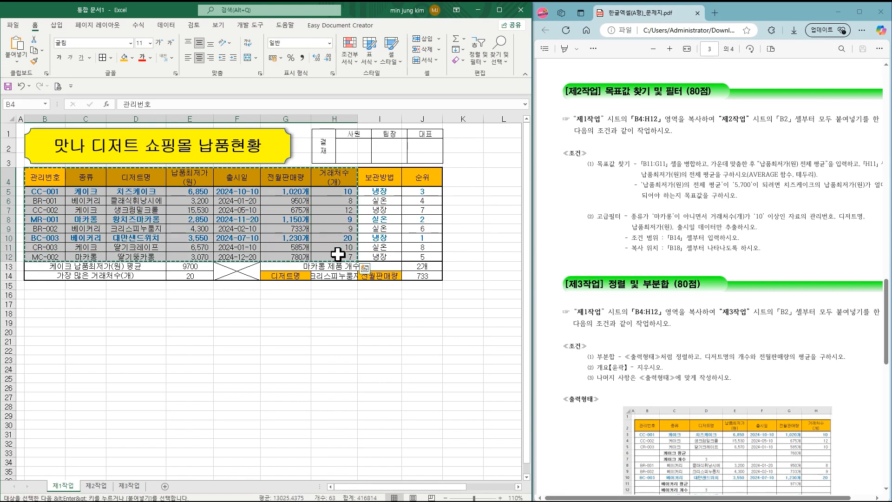
# Step: Paste the copied table at B2 of the 제2작업 sheet and autofit columns D and F
pyautogui.click(96, 486)
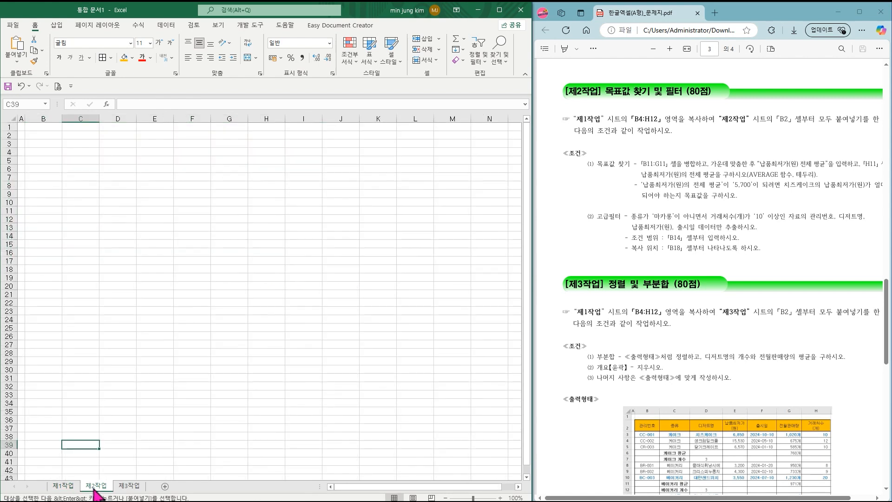
pyautogui.click(43, 139)
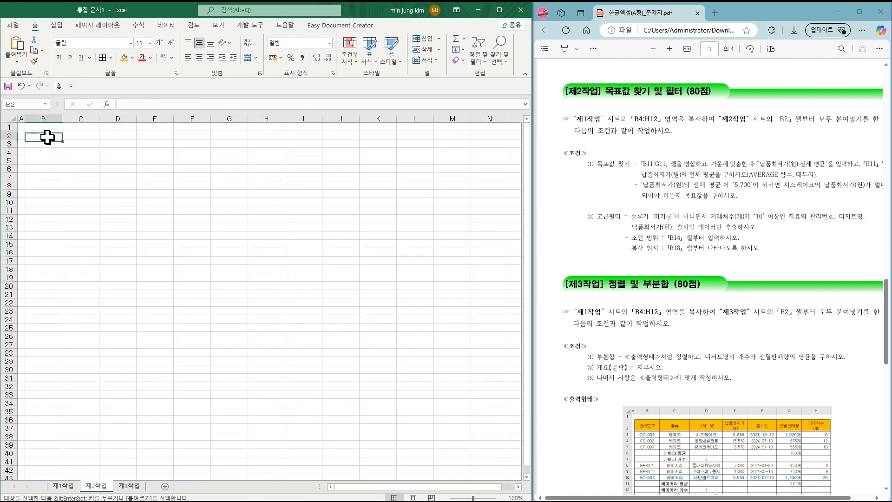
pyautogui.hotkey('ctrl', 'v')
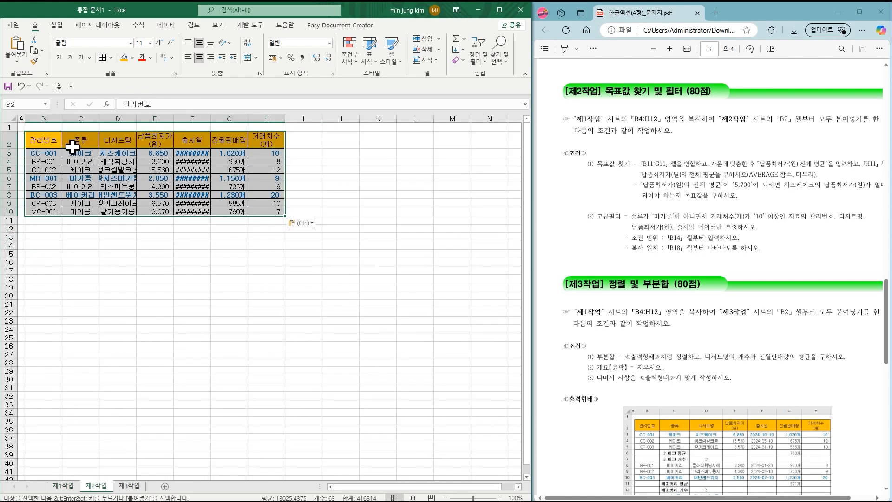
pyautogui.doubleClick(136, 118)
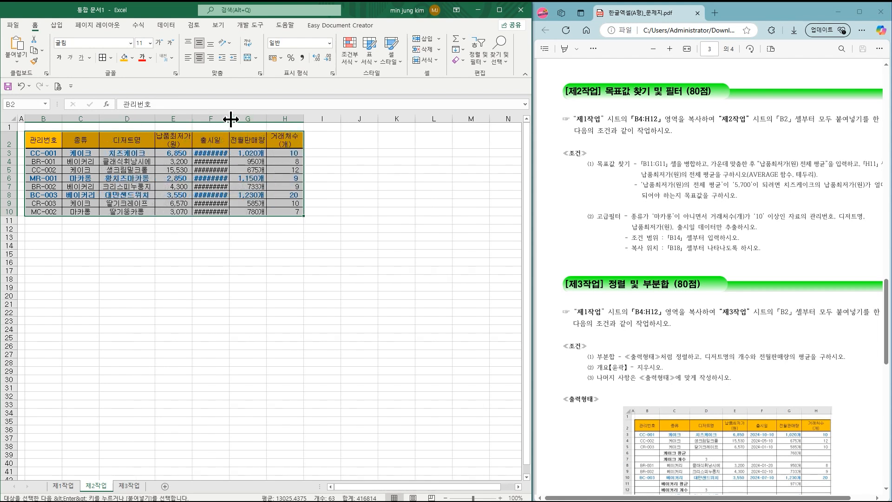
pyautogui.doubleClick(230, 119)
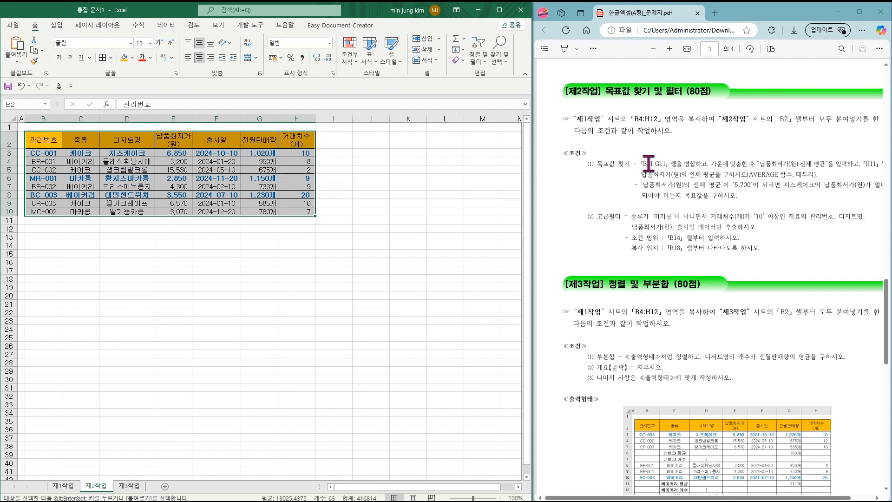
# Step: Merge and center the cells B11:G11 on the 제2작업 sheet, following the goal-seek instructions in the PDF
pyautogui.moveTo(642, 163); pyautogui.dragTo(828, 176)
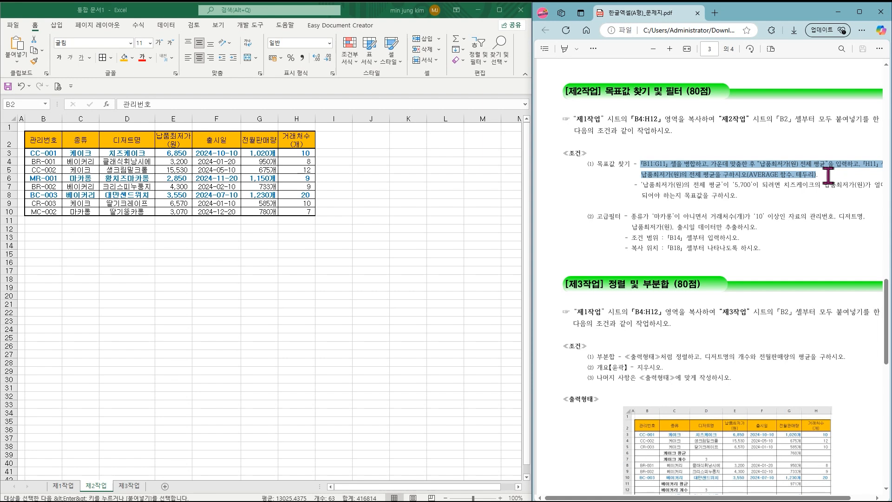
pyautogui.moveTo(828, 176); pyautogui.dragTo(828, 196)
pyautogui.click(828, 197)
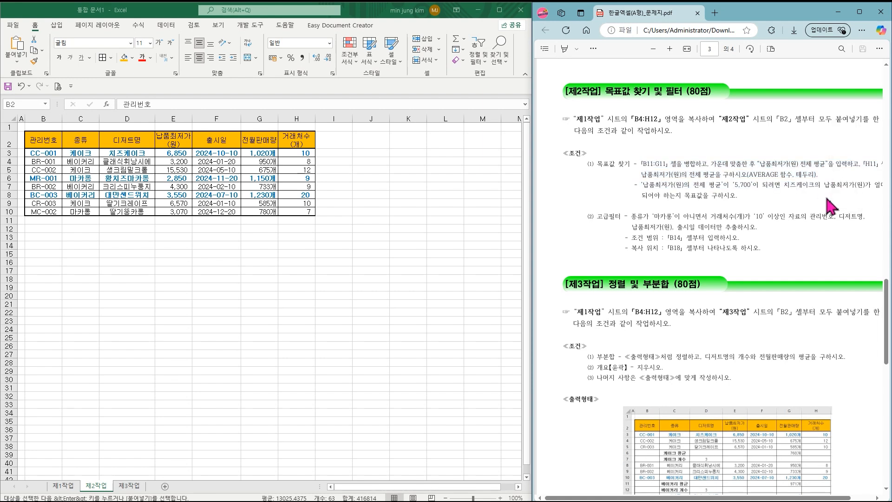
pyautogui.click(45, 222)
pyautogui.moveTo(44, 222); pyautogui.dragTo(255, 228)
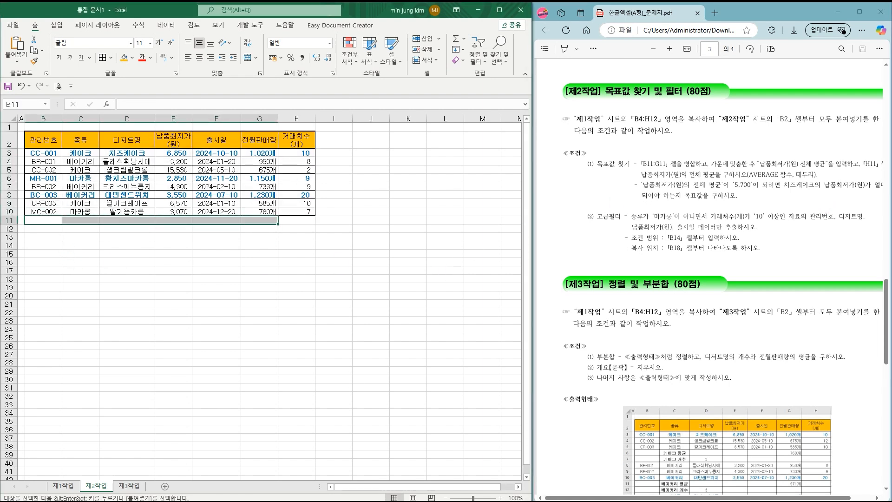
pyautogui.click(499, 498)
pyautogui.click(499, 498)
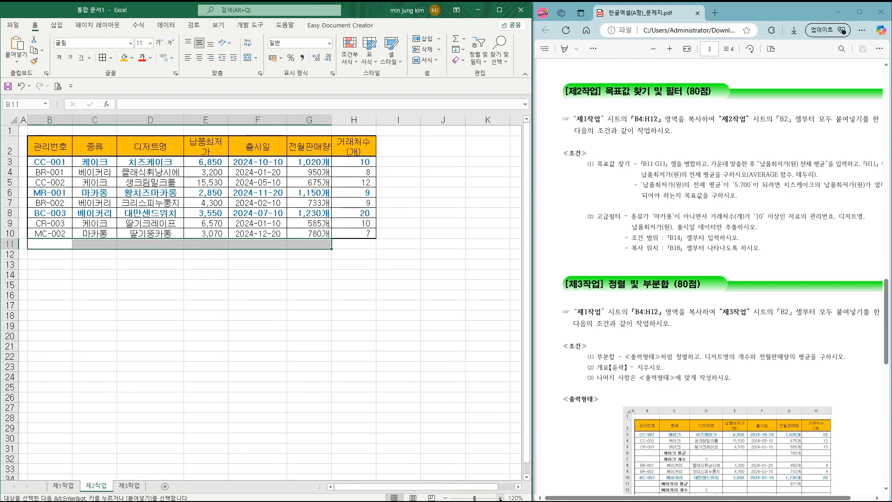
pyautogui.click(249, 59)
# Step: Enter the label "납품최저가(원) 전체 평균" in the merged cell B11:G11
pyautogui.write('SKQ')
pyautogui.write('qvn')
pyautogui.write('가(원()')
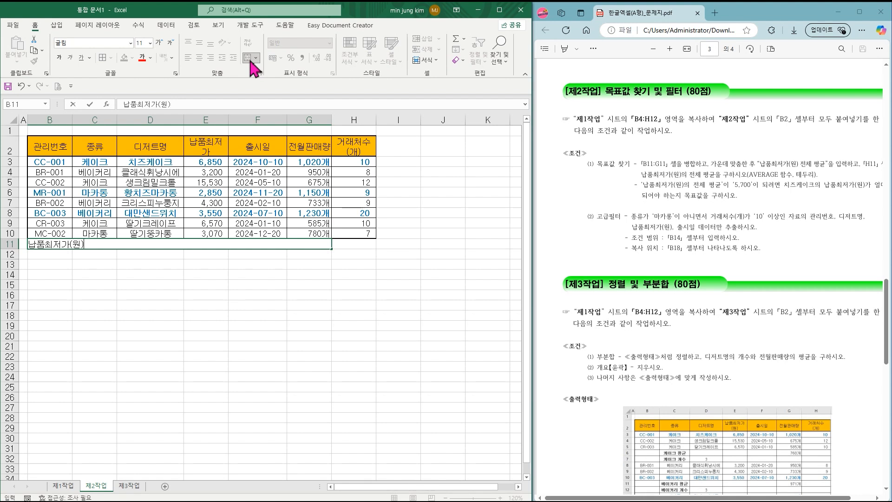
pyautogui.write(' 전체 평균')
pyautogui.click(87, 245)
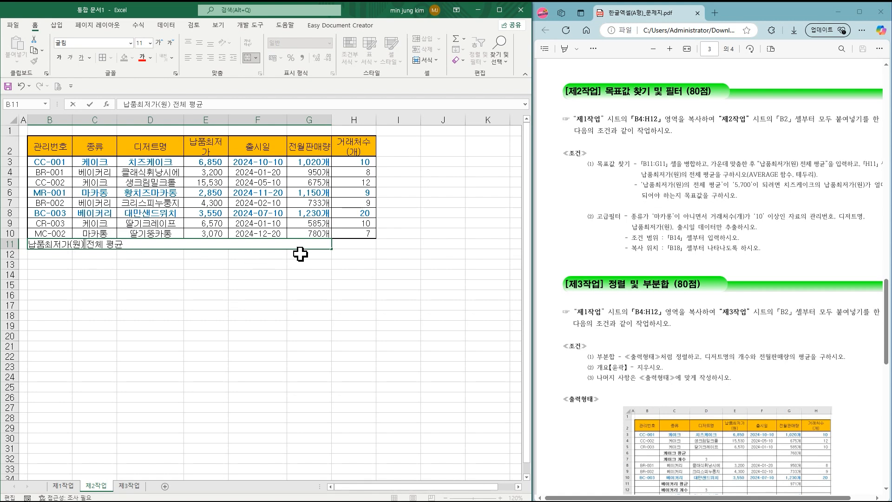
# Step: Calculate the overall average of the 납품최저가 values E3:E10 in cell H11 with the AVERAGE function
pyautogui.click(348, 249)
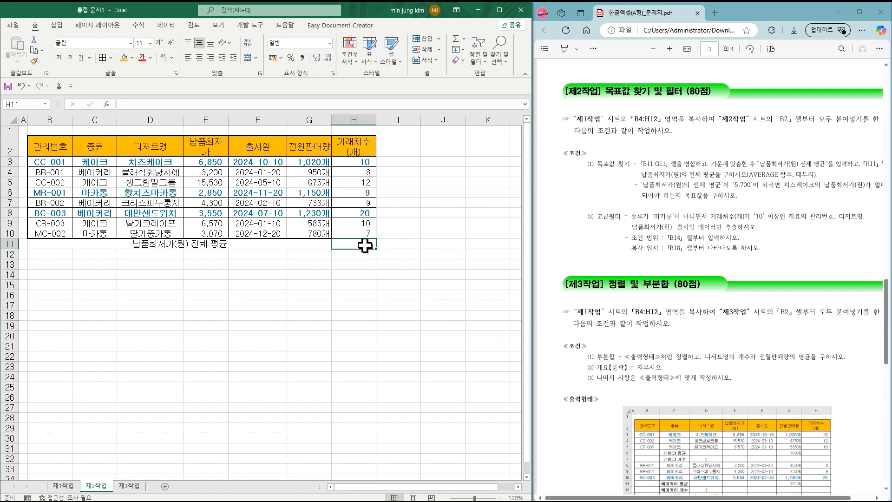
pyautogui.write('=ㅁ')
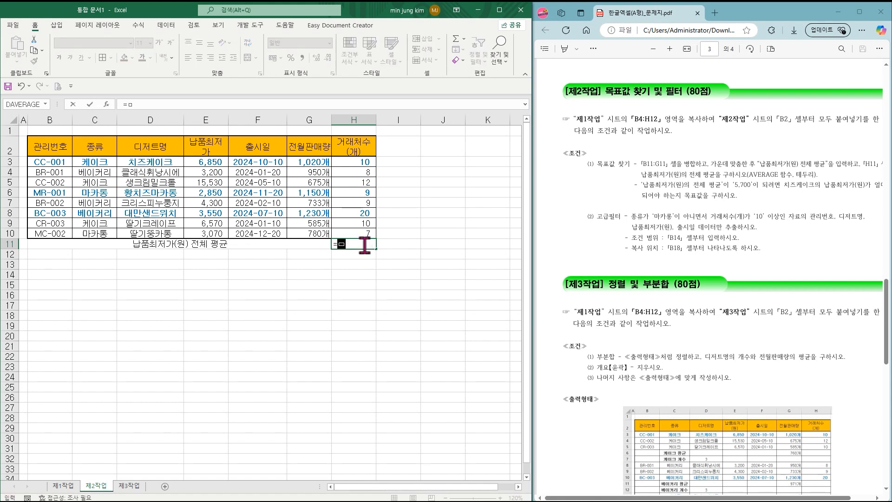
pyautogui.write('ㅍㄷAVER')
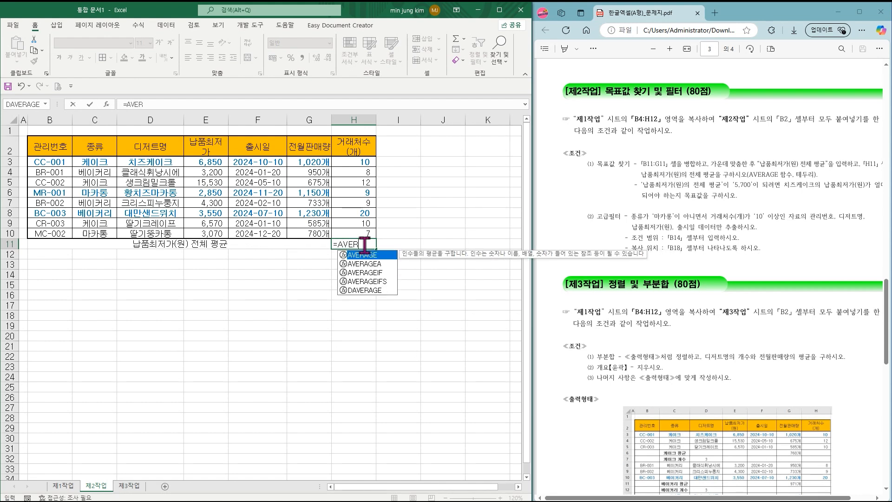
pyautogui.write('AGE')
pyautogui.hotkey('ctrl', 'a')
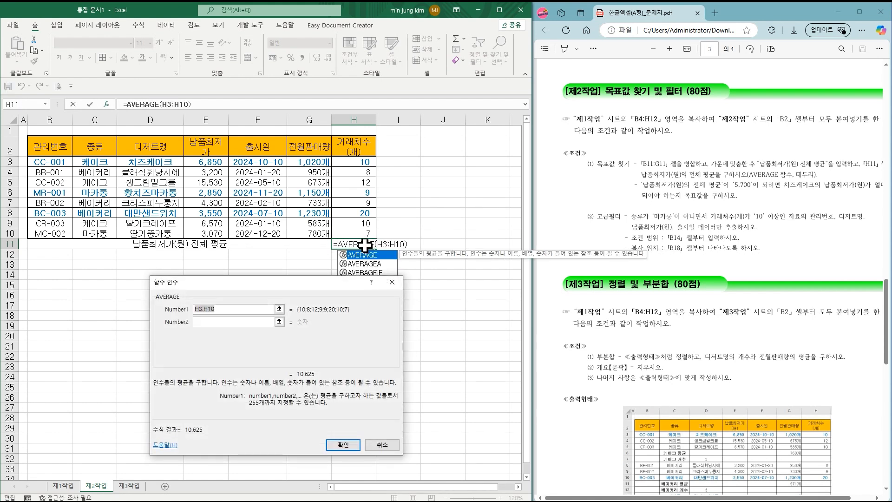
pyautogui.click(467, 41)
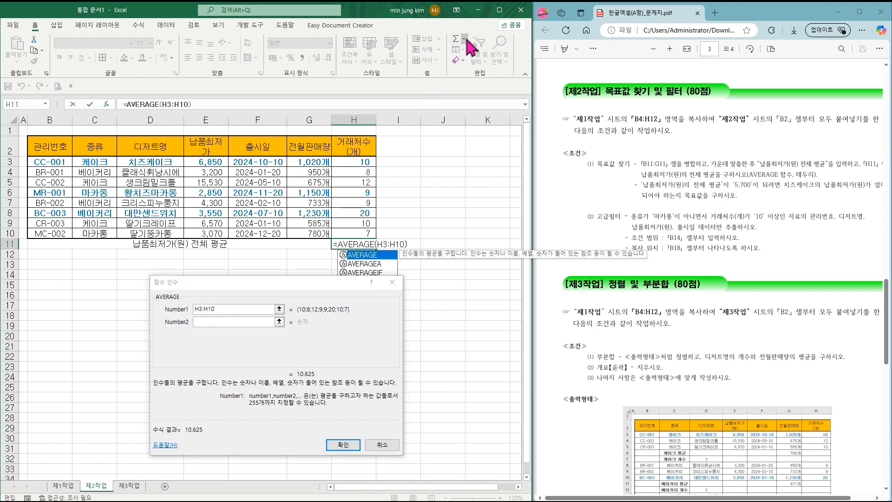
pyautogui.click(466, 41)
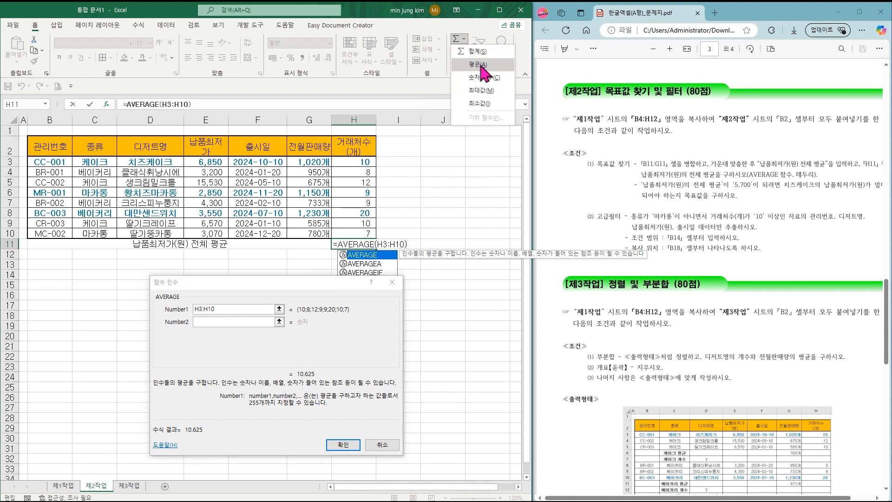
pyautogui.click(241, 310)
pyautogui.click(241, 310)
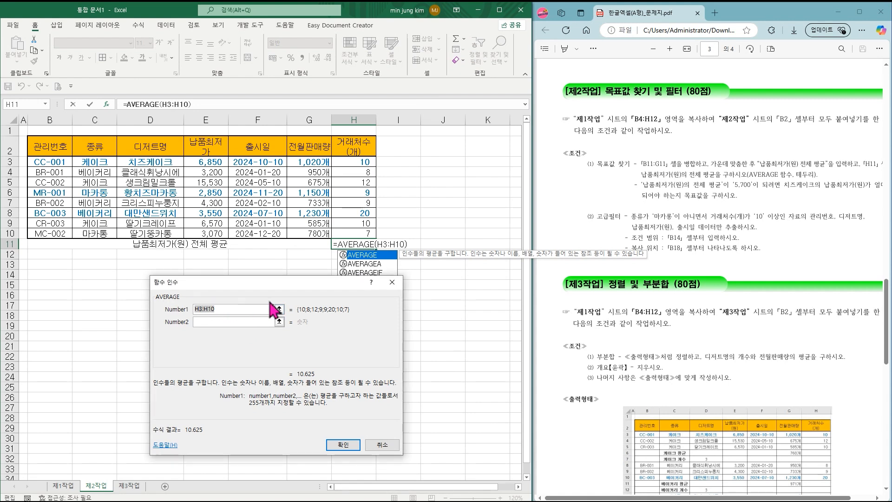
pyautogui.click(217, 162)
pyautogui.moveTo(216, 162); pyautogui.dragTo(216, 229)
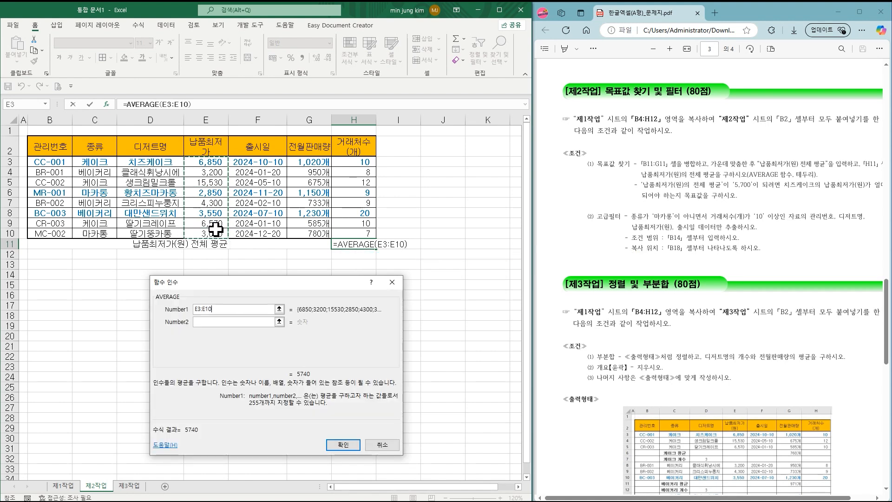
pyautogui.press('Return')
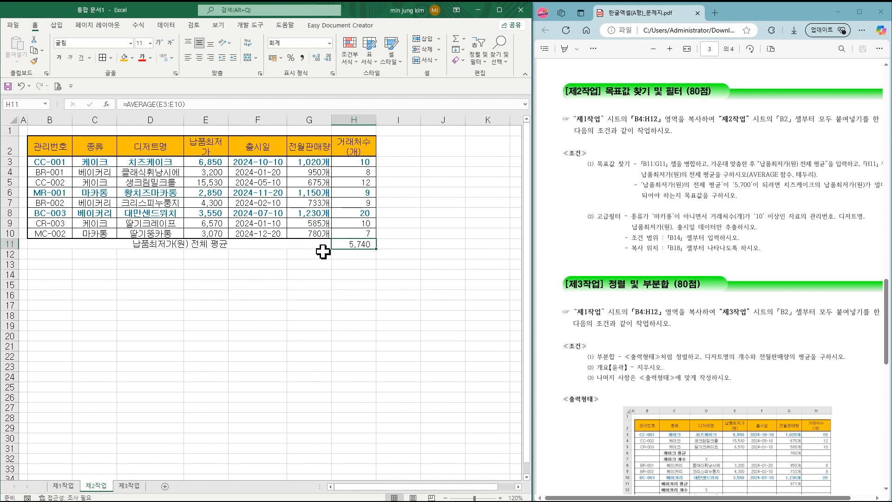
# Step: Apply all borders to the average row B11:H11 on the 제2작업 sheet
pyautogui.click(163, 245)
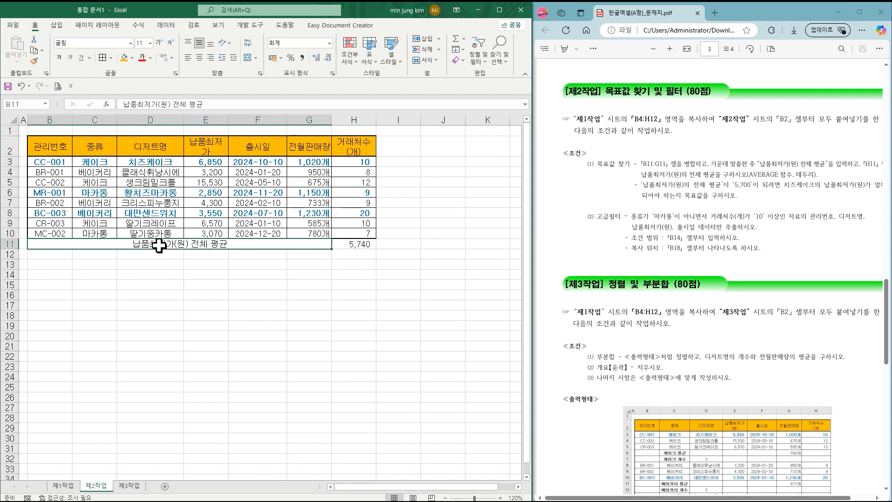
pyautogui.moveTo(257, 244); pyautogui.dragTo(353, 245)
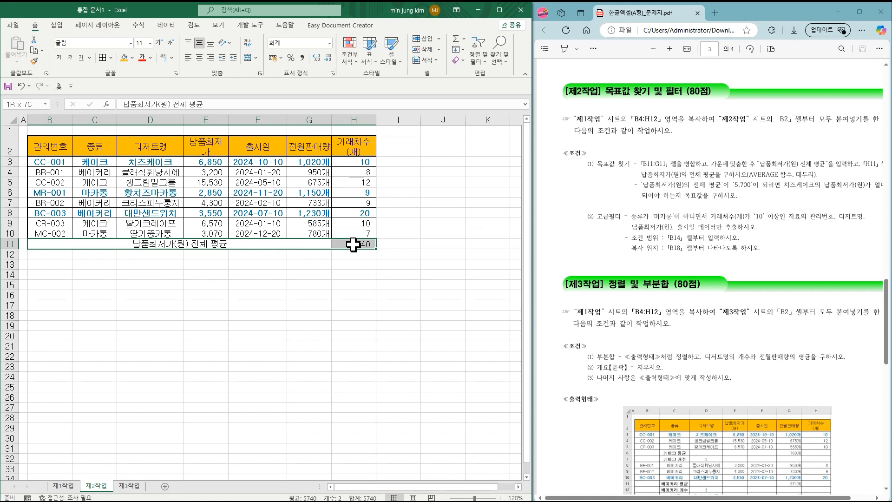
pyautogui.moveTo(353, 245); pyautogui.dragTo(350, 243)
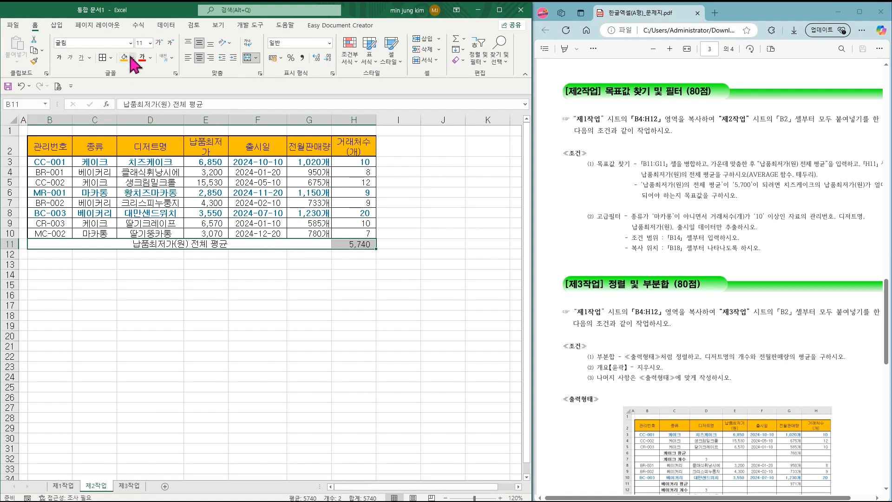
pyautogui.click(111, 58)
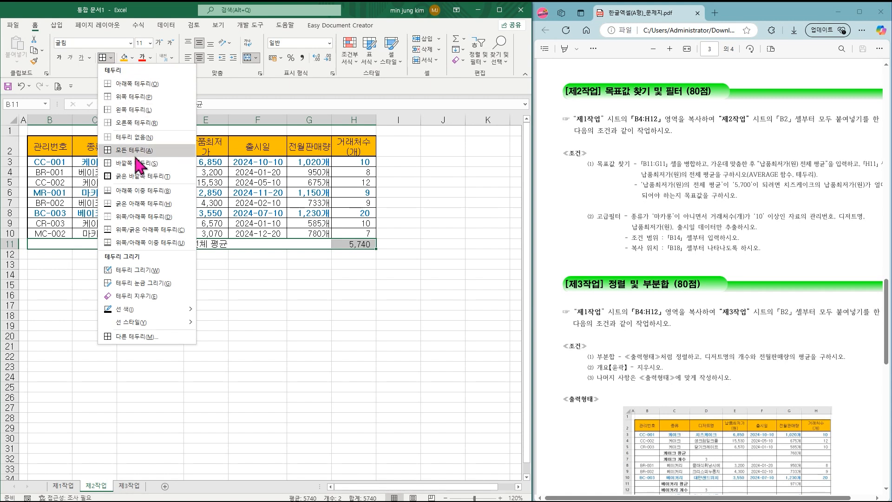
pyautogui.click(135, 150)
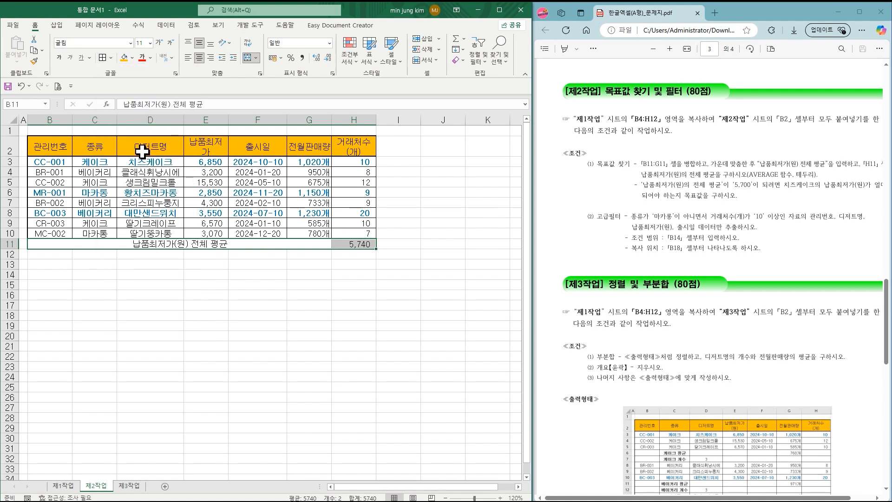
pyautogui.click(405, 246)
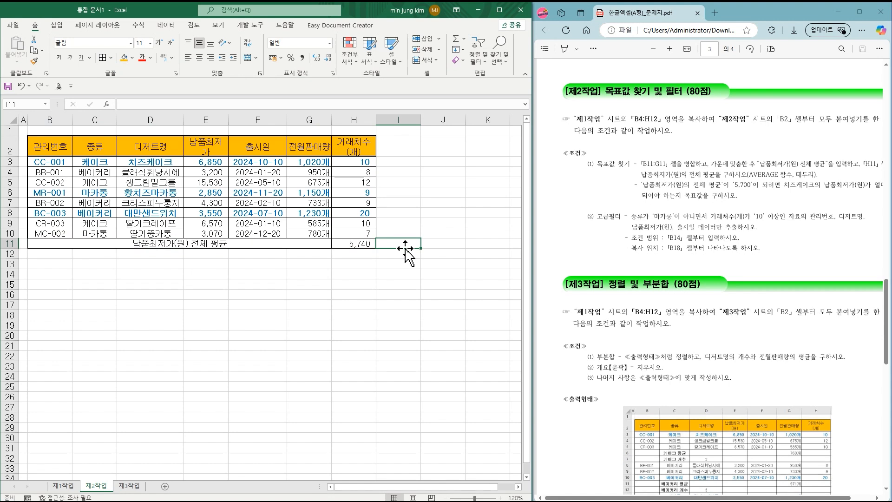
# Step: Start a Goal Seek with H11 as the formula cell and 5700 as the target value
pyautogui.click(358, 243)
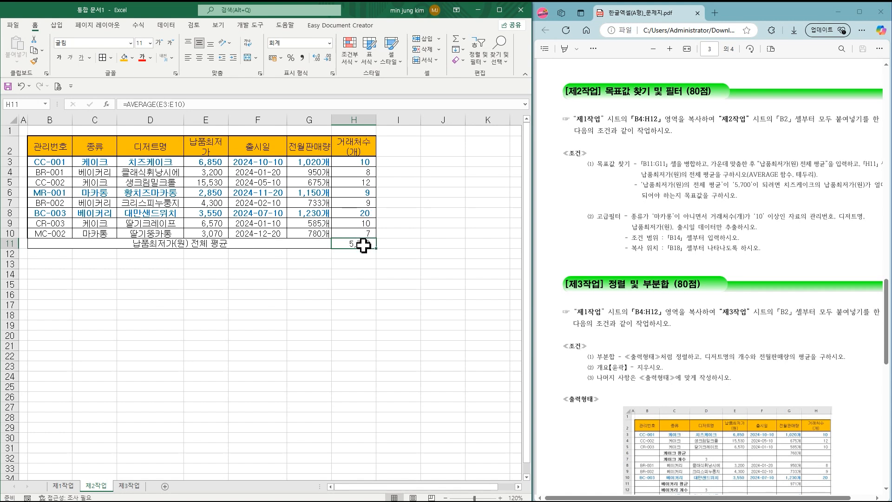
pyautogui.click(167, 25)
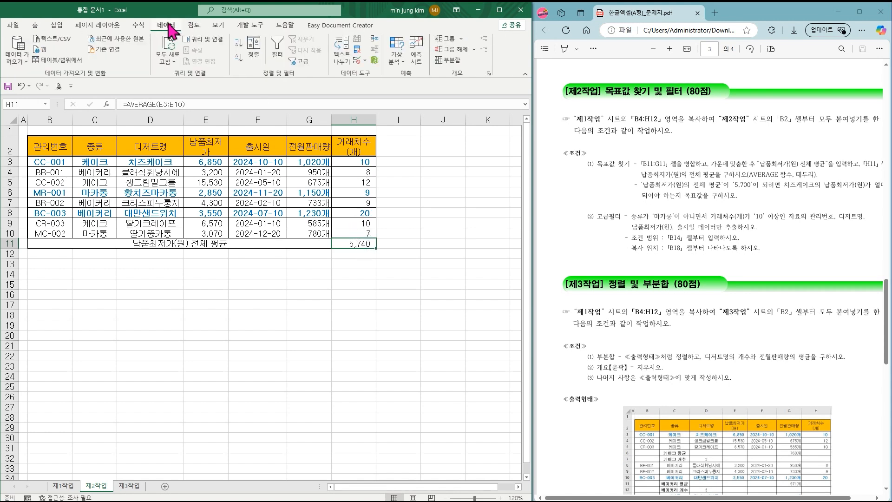
pyautogui.click(402, 60)
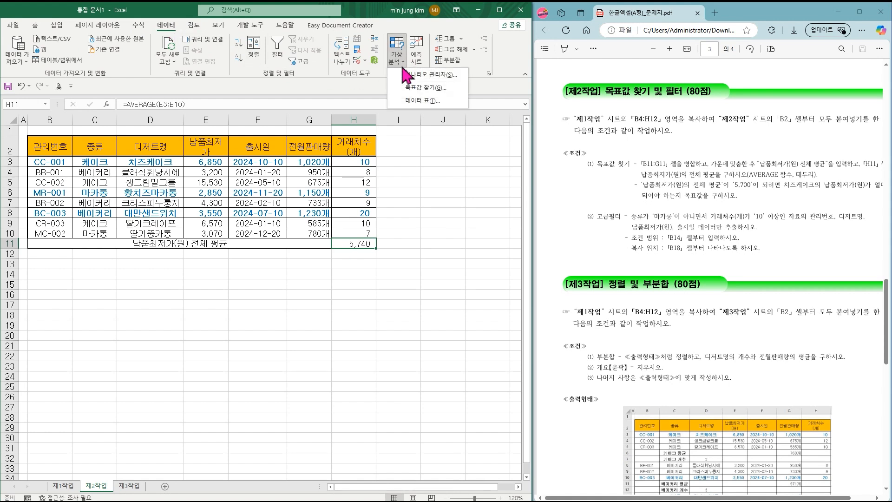
pyautogui.click(417, 94)
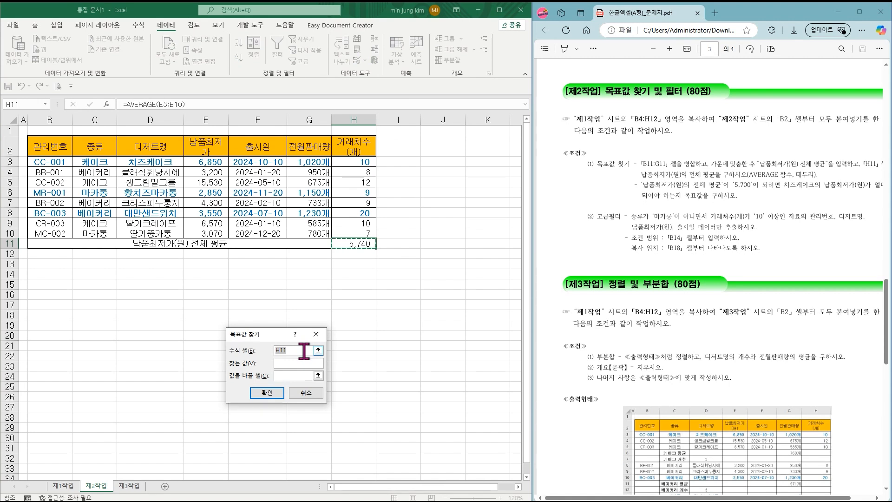
pyautogui.click(296, 364)
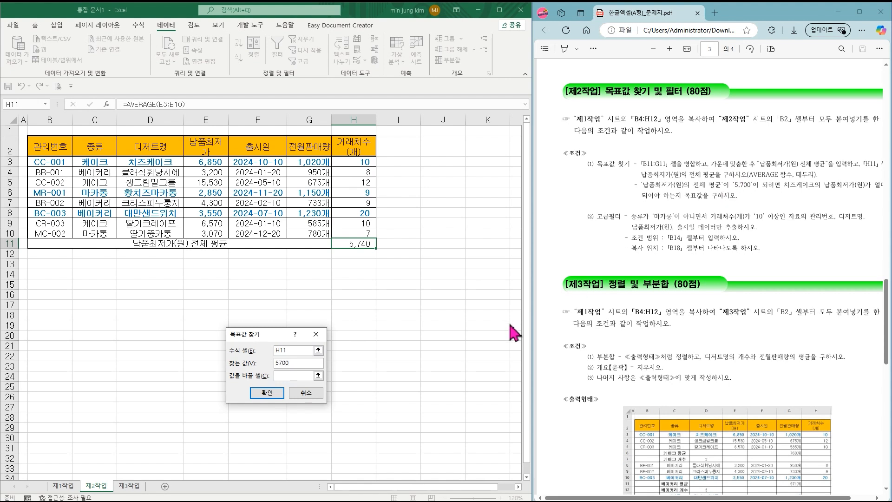
# Step: Set the 치즈케이크 price cell E3 as the changing cell, as the PDF requires, and run the Goal Seek, accepting its solution
pyautogui.click(291, 375)
pyautogui.moveTo(784, 185); pyautogui.dragTo(862, 184)
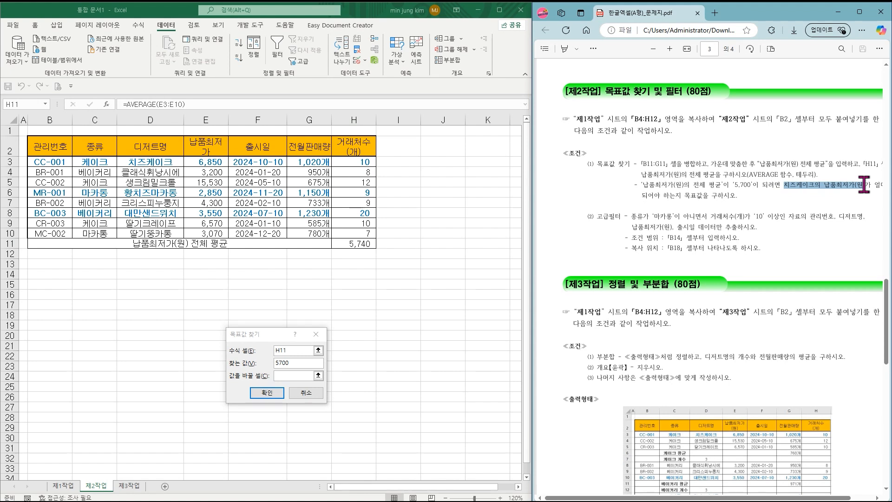
pyautogui.moveTo(863, 184); pyautogui.dragTo(868, 188)
pyautogui.click(292, 374)
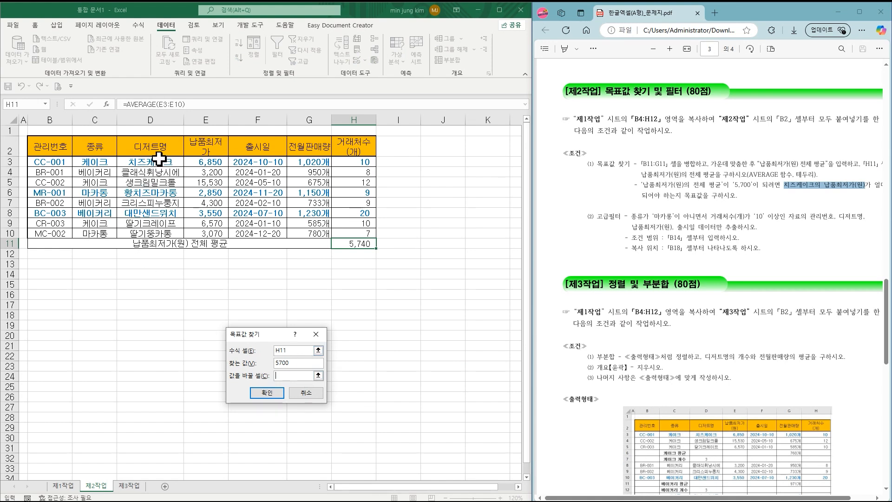
pyautogui.click(210, 163)
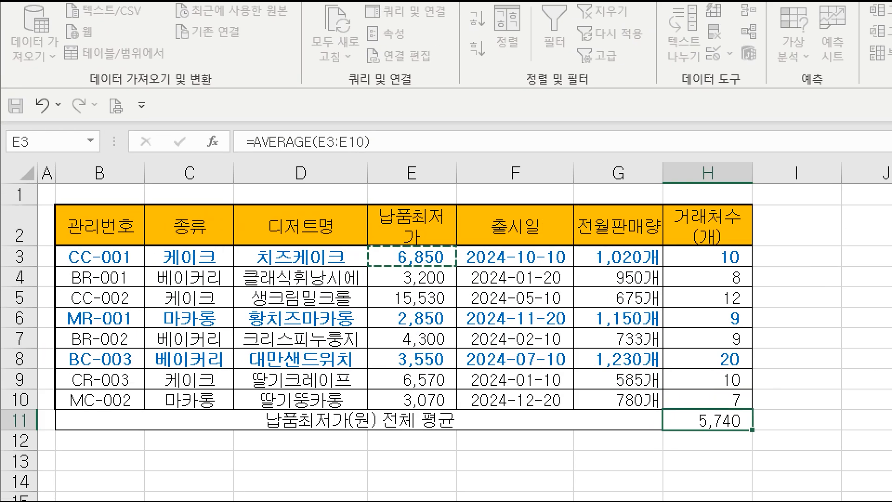
pyautogui.moveTo(344, 273)
pyautogui.mouseDown()
pyautogui.moveTo(275, 260)
pyautogui.moveTo(349, 266)
pyautogui.moveTo(343, 278)
pyautogui.mouseUp()
pyautogui.moveTo(397, 241)
pyautogui.mouseDown()
pyautogui.moveTo(431, 239)
pyautogui.moveTo(428, 226)
pyautogui.moveTo(453, 215)
pyautogui.mouseUp()
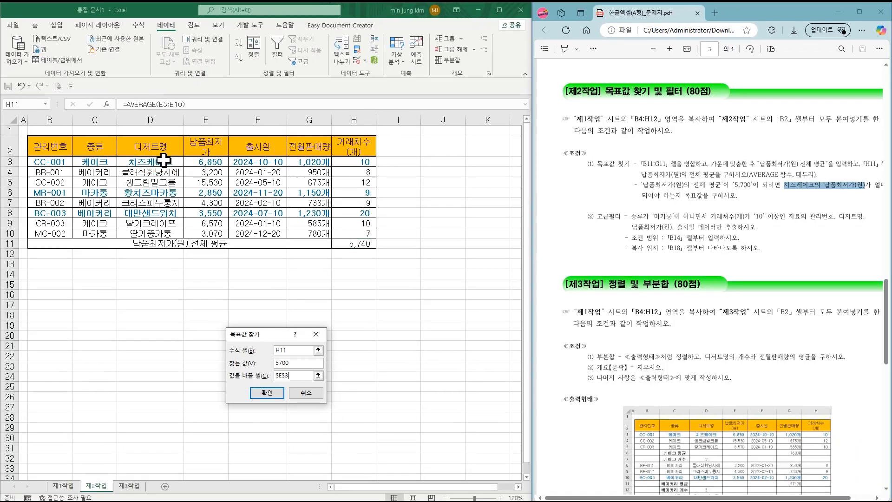
pyautogui.click(267, 392)
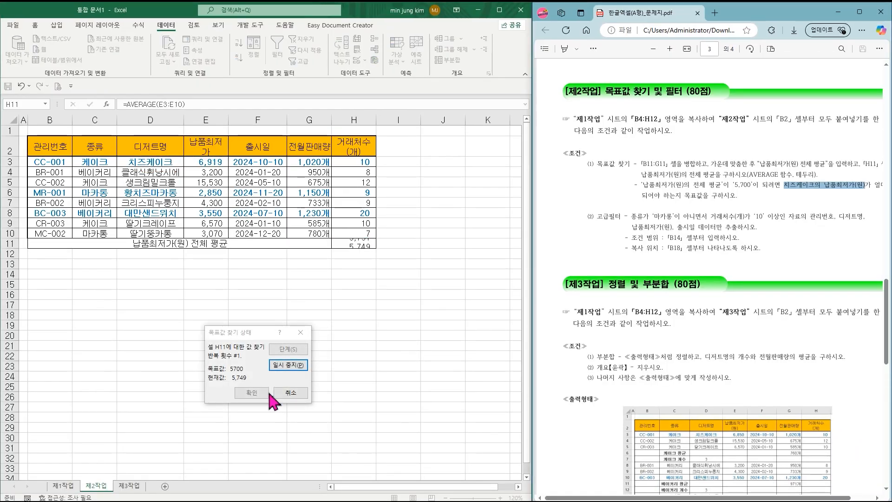
pyautogui.click(251, 394)
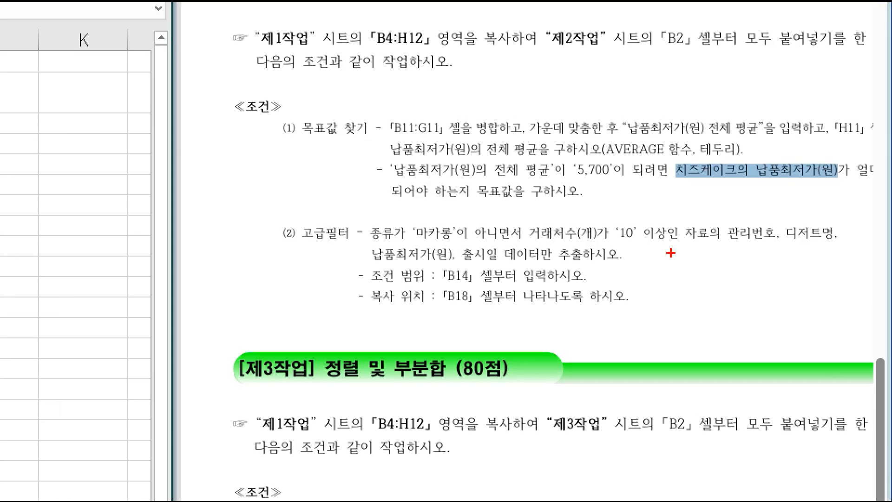
# Step: Following the advanced filter conditions in the PDF, copy the headers 종류 and 거래처수(개) from C2 and H2 to B14
pyautogui.moveTo(539, 228); pyautogui.dragTo(575, 245)
pyautogui.moveTo(525, 214); pyautogui.dragTo(605, 242)
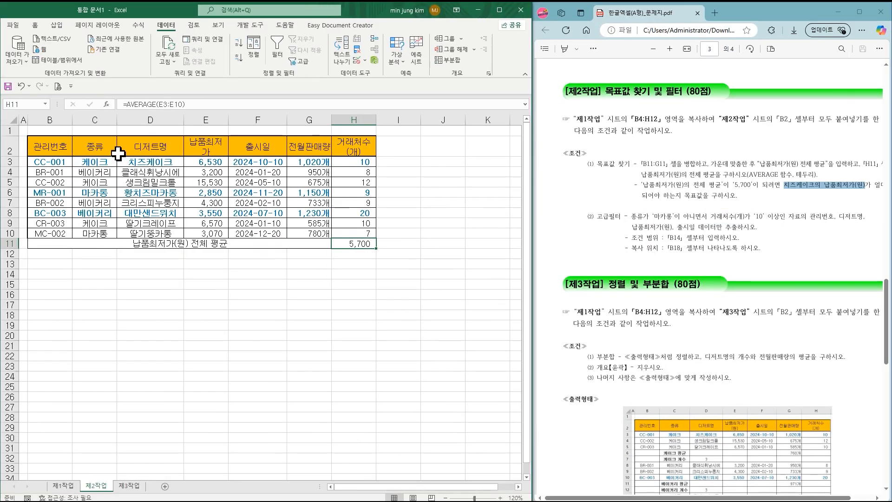
pyautogui.click(100, 149)
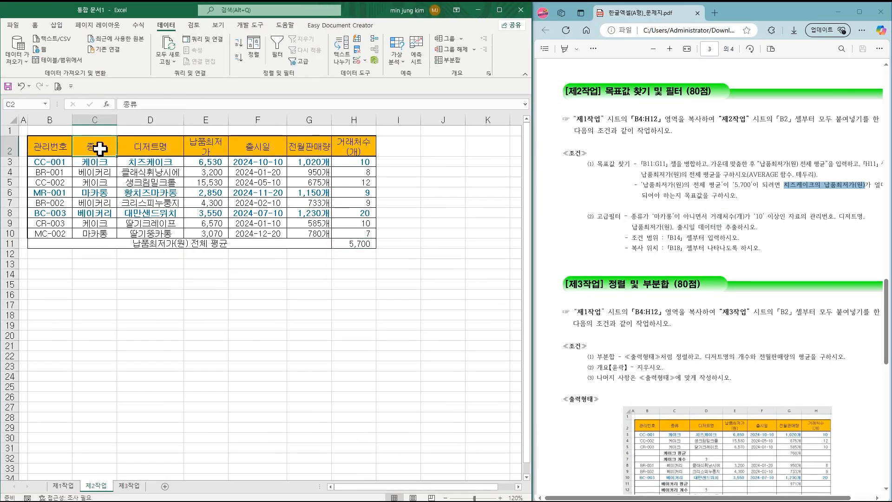
pyautogui.keyDown('ctrl'); pyautogui.click(361, 147); pyautogui.keyUp('ctrl')
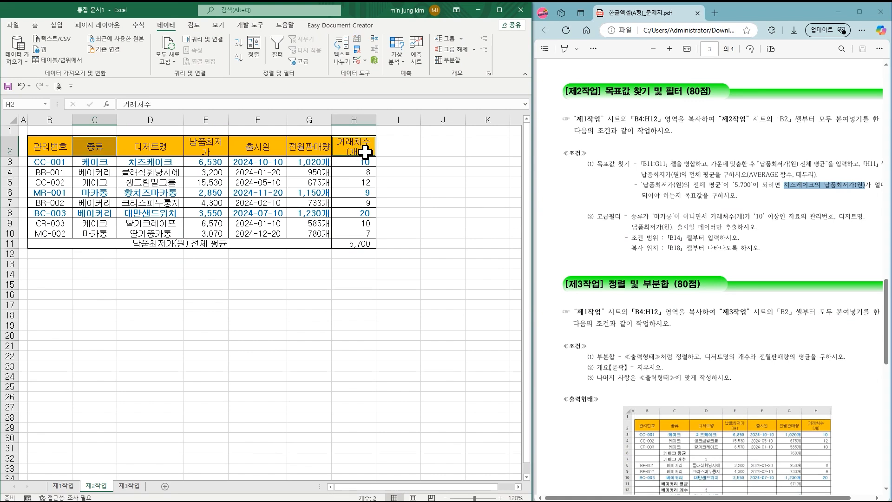
pyautogui.hotkey('ctrl', 'c')
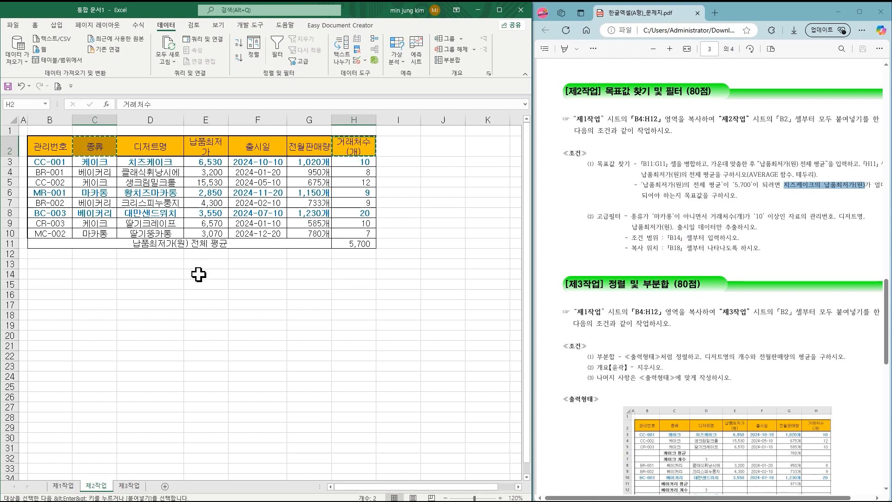
pyautogui.click(46, 273)
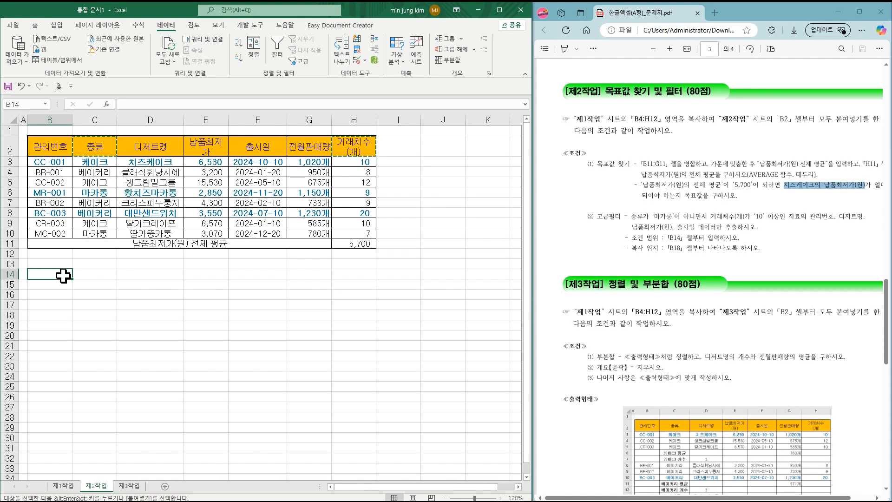
pyautogui.hotkey('ctrl', 'v')
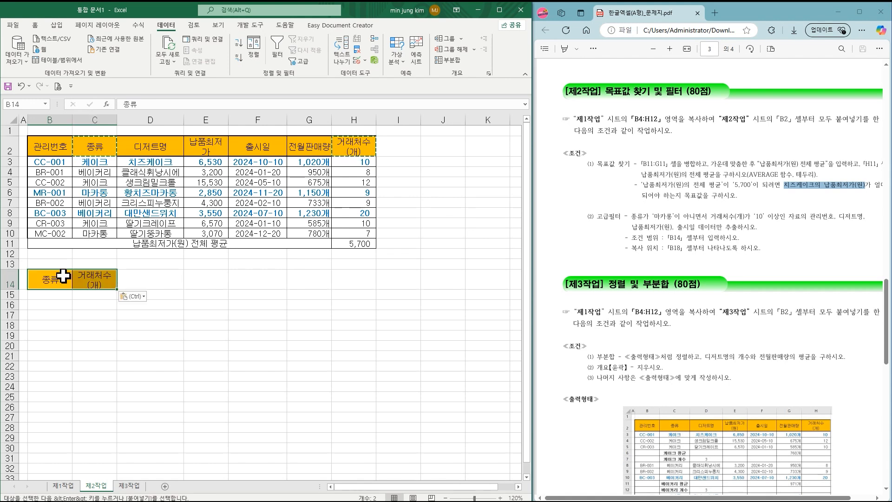
# Step: Enter the criterion "<>마카롱" under 종류 in B15, matching the "아니면서" condition in the PDF
pyautogui.click(54, 295)
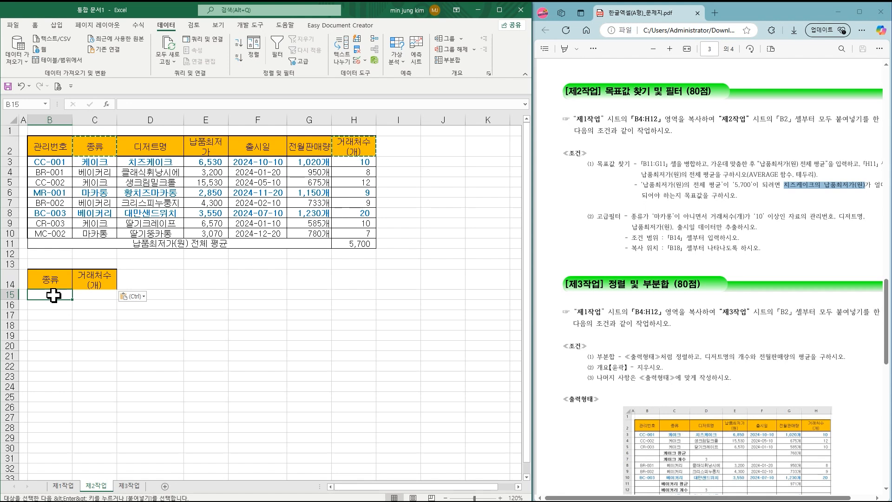
pyautogui.write('<')
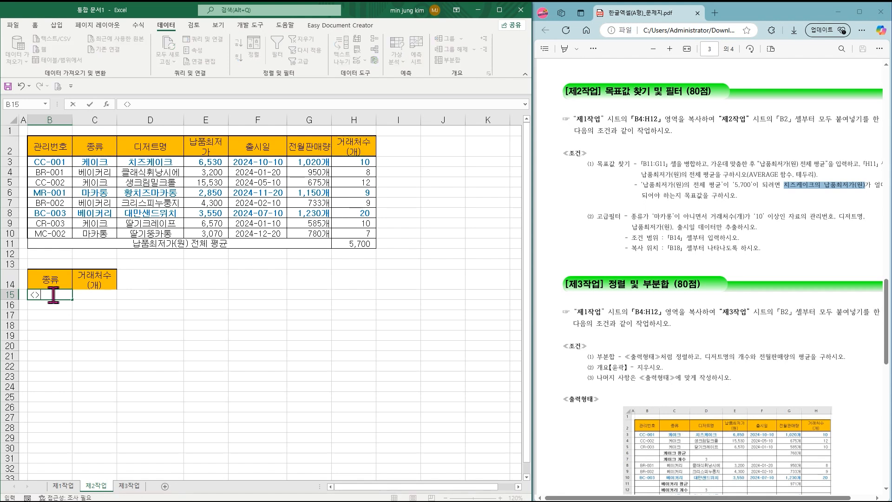
pyautogui.write('>AK')
pyautogui.press('BackSpace')
pyautogui.press('BackSpace')
pyautogui.write('ㅁ')
pyautogui.write('카롱')
pyautogui.moveTo(683, 217); pyautogui.dragTo(705, 216)
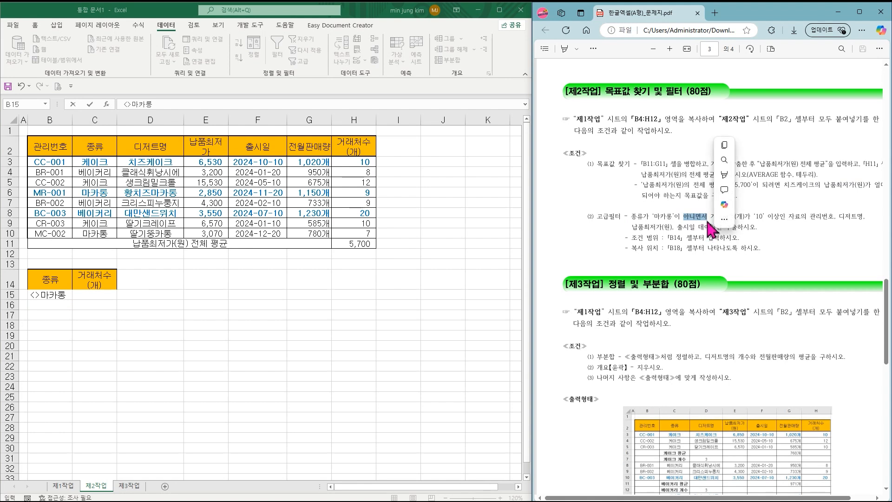
# Step: Enter the criterion ">=10" under 거래처수(개) in C15, matching the "10 이상" condition in the PDF
pyautogui.click(704, 224)
pyautogui.click(93, 294)
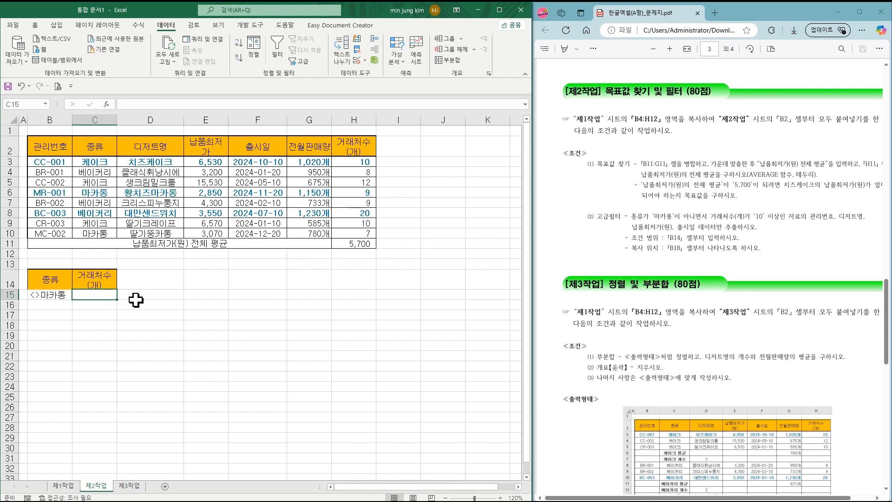
pyautogui.write('>=10')
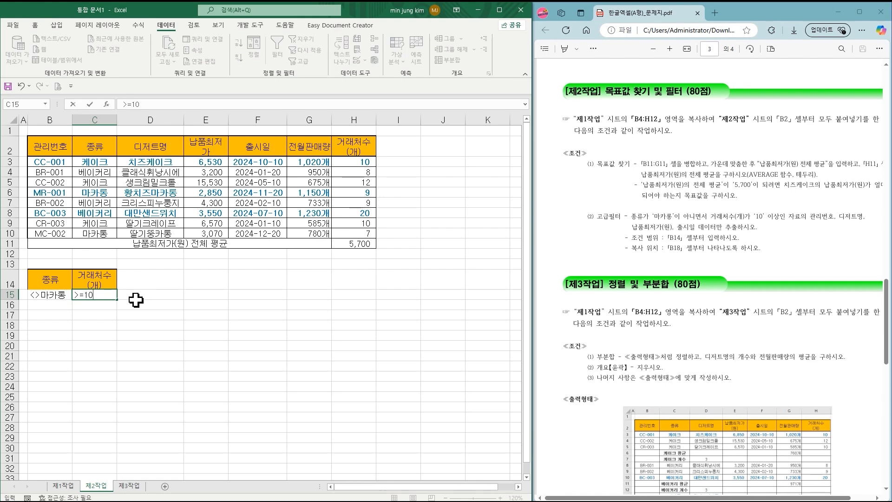
pyautogui.press('Return')
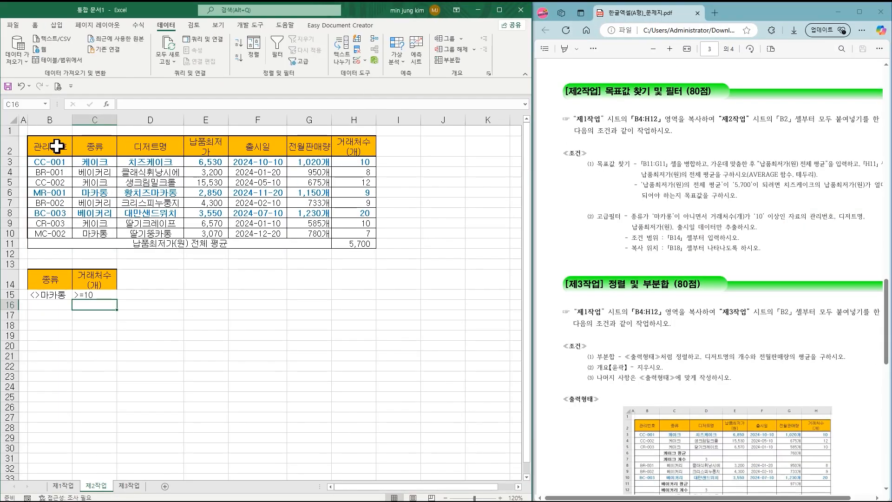
# Step: Copy the headers 관리번호, 디저트명, 납품최저가(원) and 출시일 from row 2 to B18 as the extraction headings
pyautogui.click(57, 146)
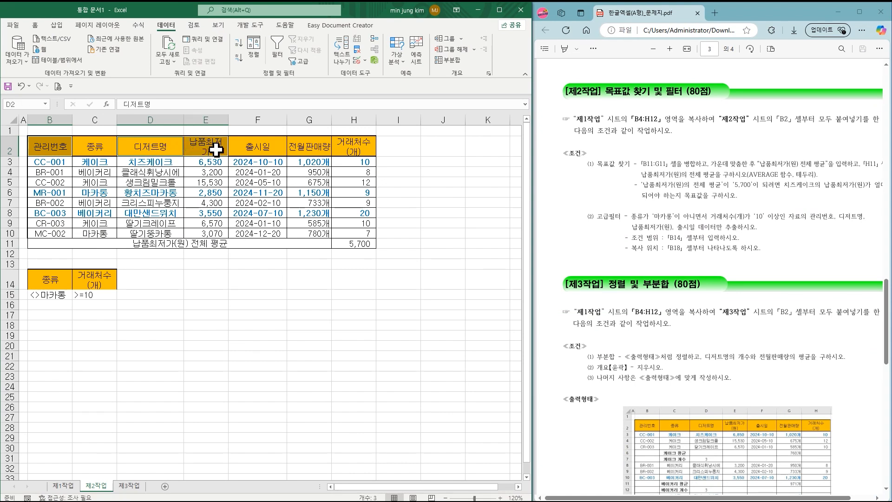
pyautogui.keyDown('ctrl'); pyautogui.click(243, 150); pyautogui.keyUp('ctrl')
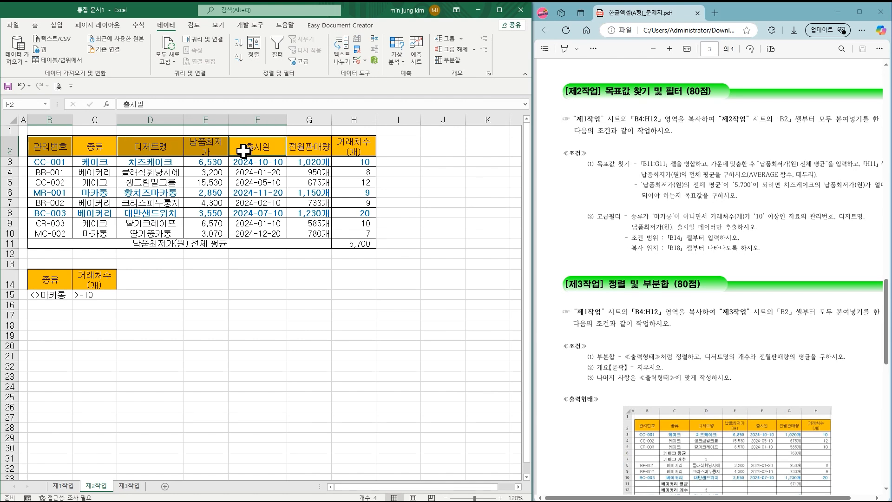
pyautogui.hotkey('ctrl', 'c')
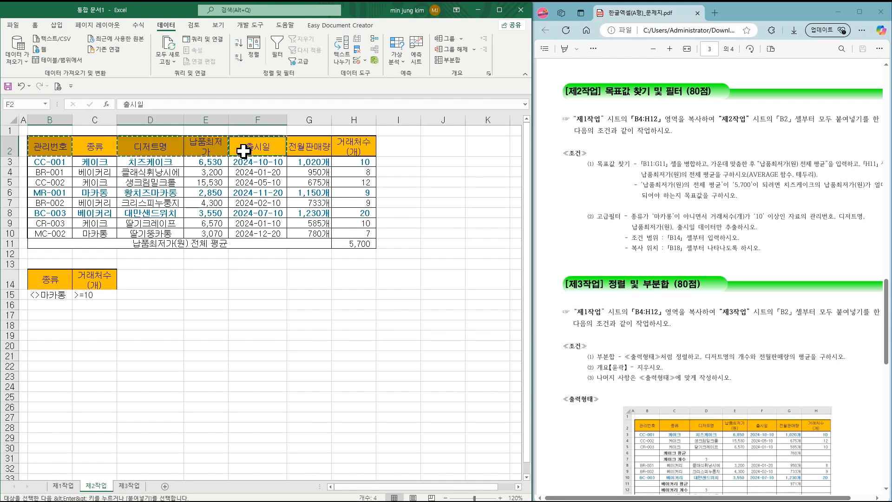
pyautogui.click(58, 327)
pyautogui.hotkey('ctrl', 'v')
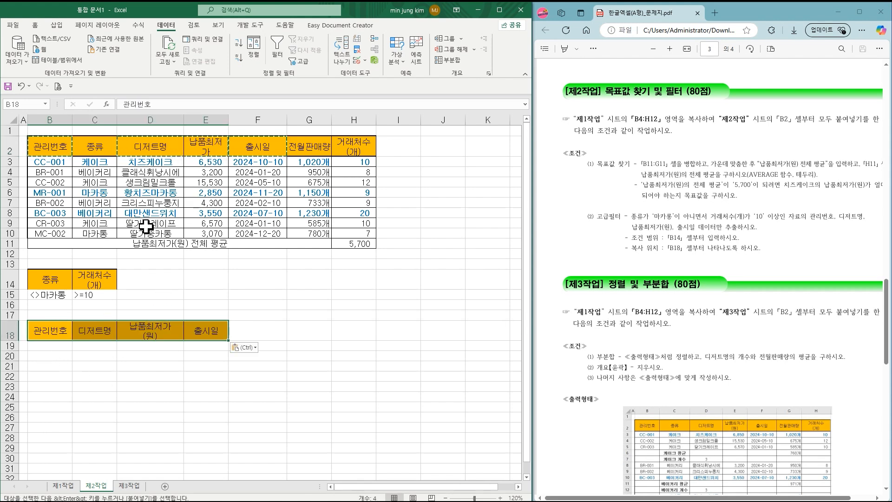
# Step: Start an advanced filter on B2:H10, leaving out the average row, with the results copied to another location
pyautogui.click(201, 193)
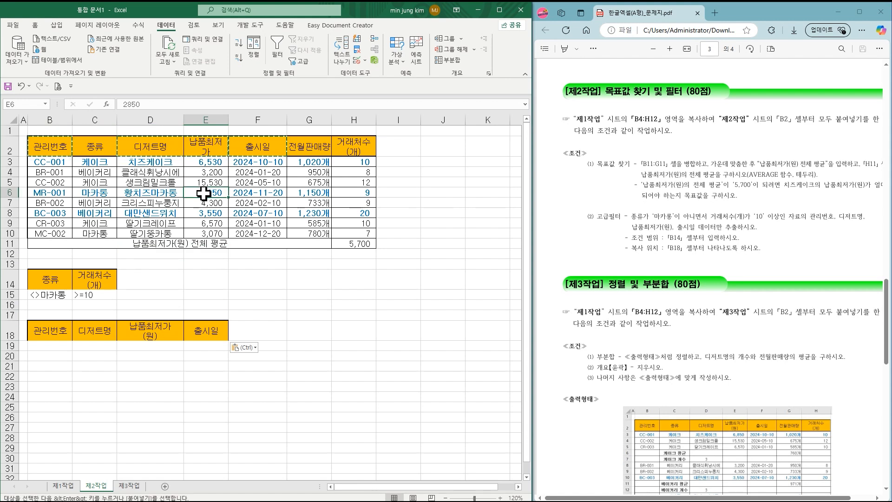
pyautogui.click(197, 246)
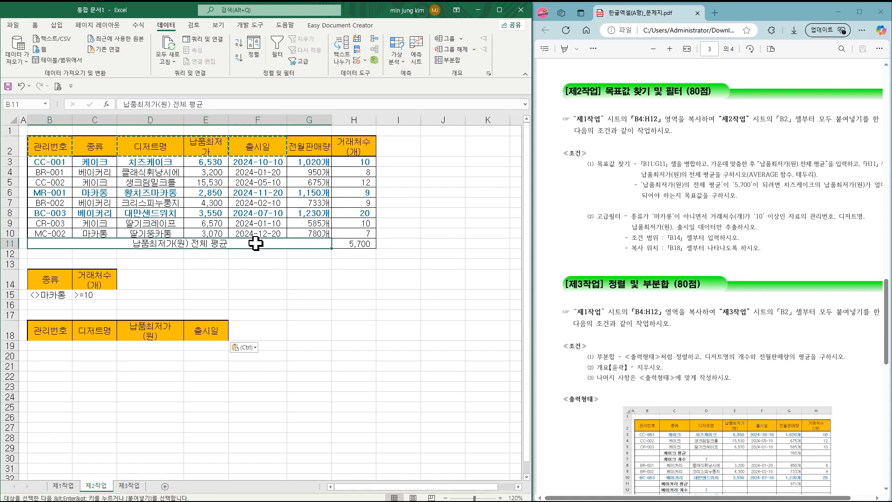
pyautogui.moveTo(318, 246); pyautogui.dragTo(346, 246)
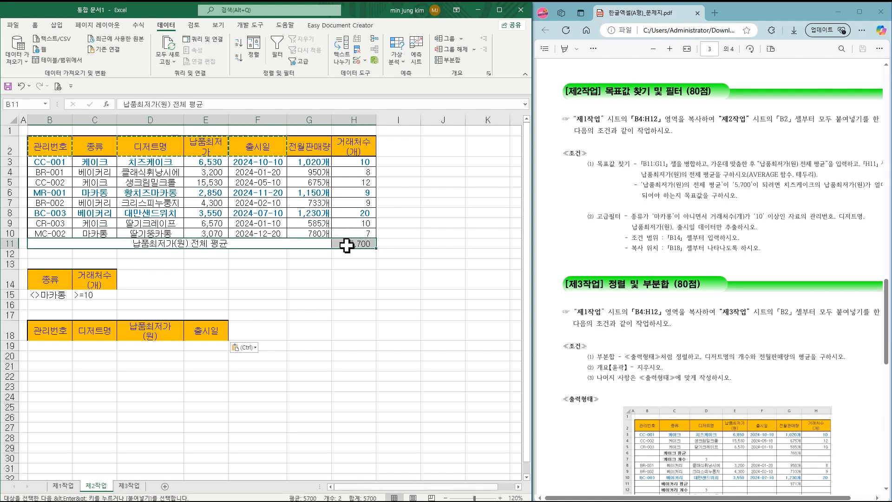
pyautogui.moveTo(43, 145); pyautogui.dragTo(354, 233)
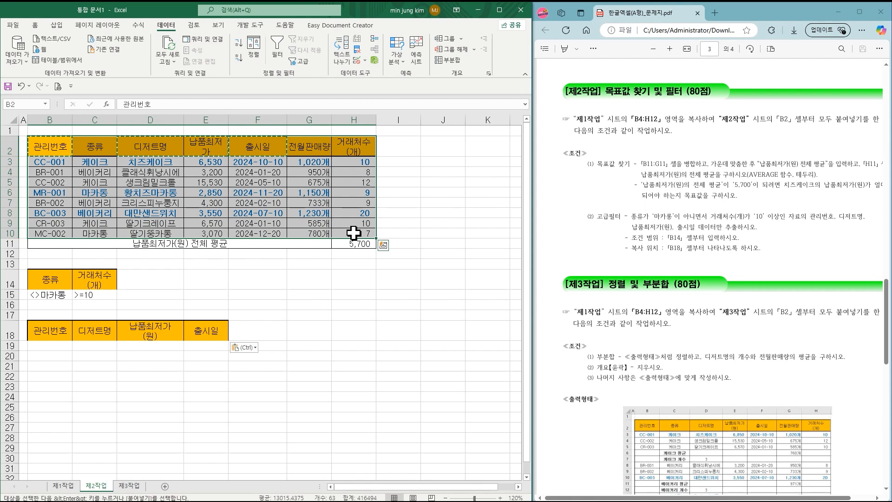
pyautogui.click(300, 62)
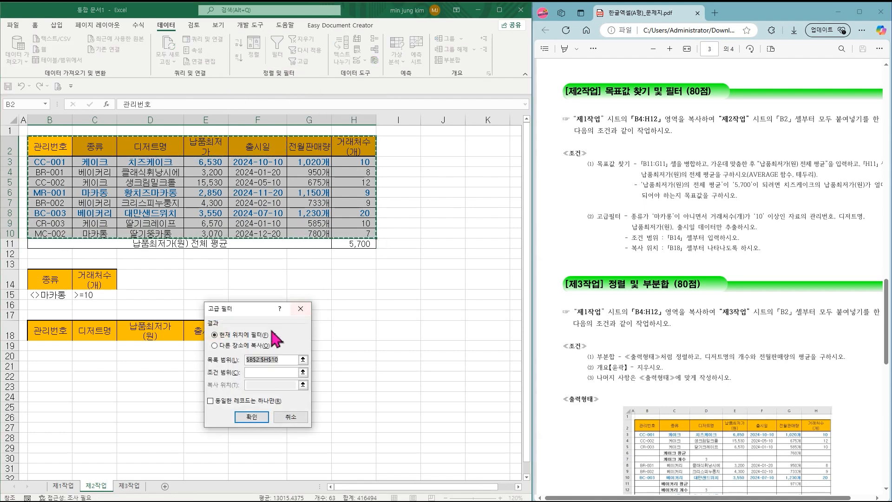
pyautogui.click(238, 347)
pyautogui.moveTo(242, 316); pyautogui.dragTo(421, 195)
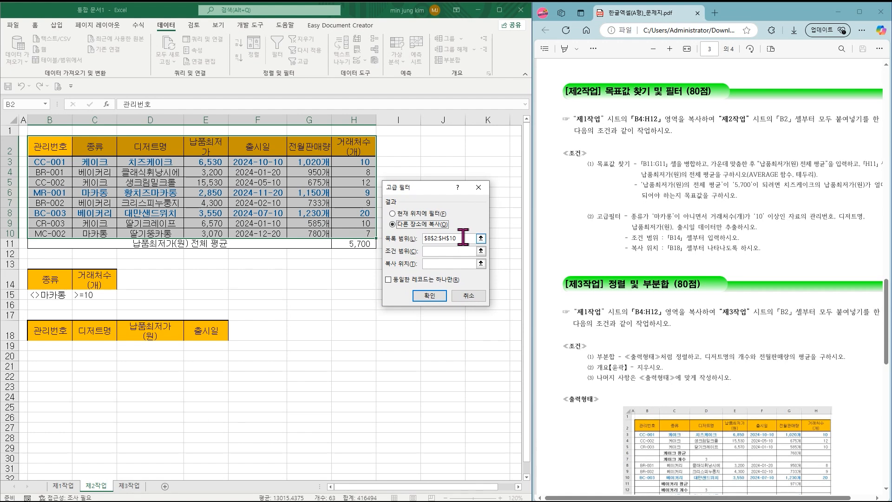
# Step: Set the criteria range to B14:C15 and the copy destination to B18:E18, and run the advanced filter
pyautogui.click(440, 251)
pyautogui.moveTo(60, 284); pyautogui.dragTo(103, 296)
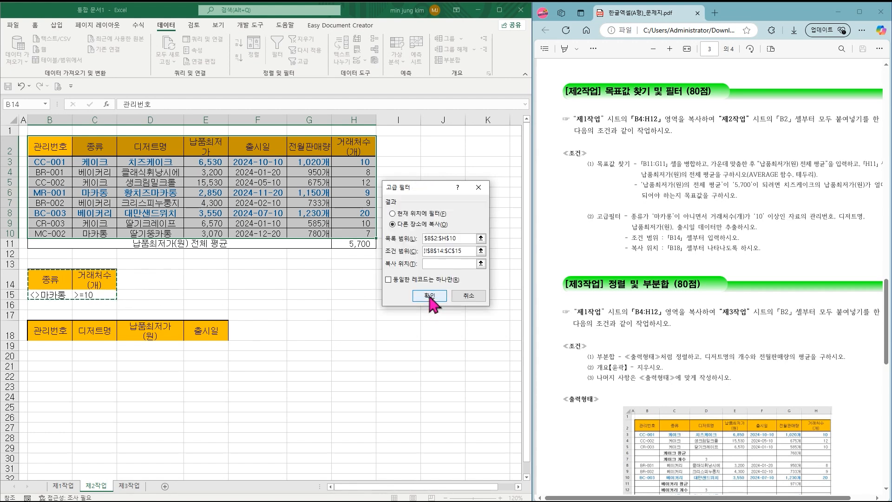
pyautogui.click(426, 263)
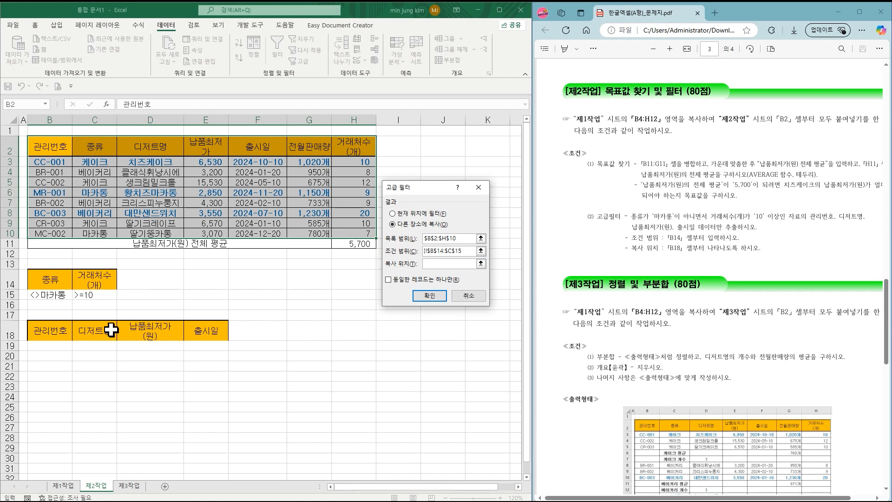
pyautogui.moveTo(42, 331); pyautogui.dragTo(193, 330)
pyautogui.click(430, 296)
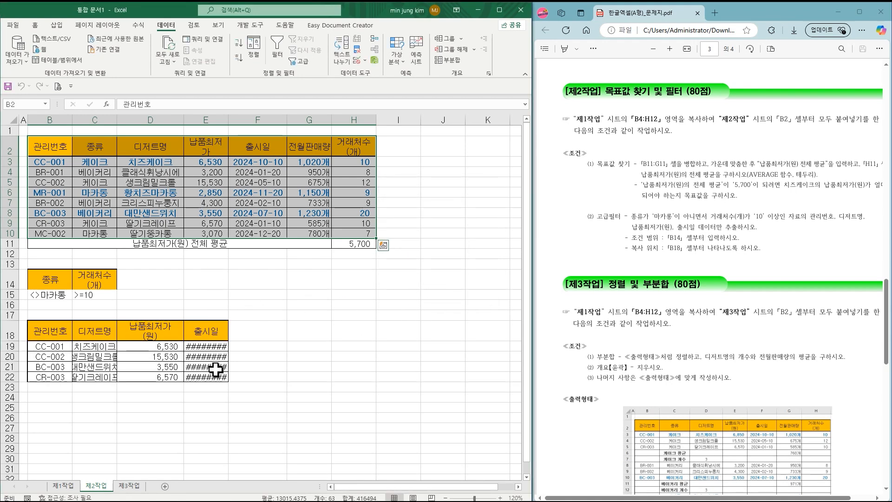
# Step: Auto-fit the widths of columns E and C on 제2작업 so the extracted dates and dessert names fit
pyautogui.doubleClick(228, 120)
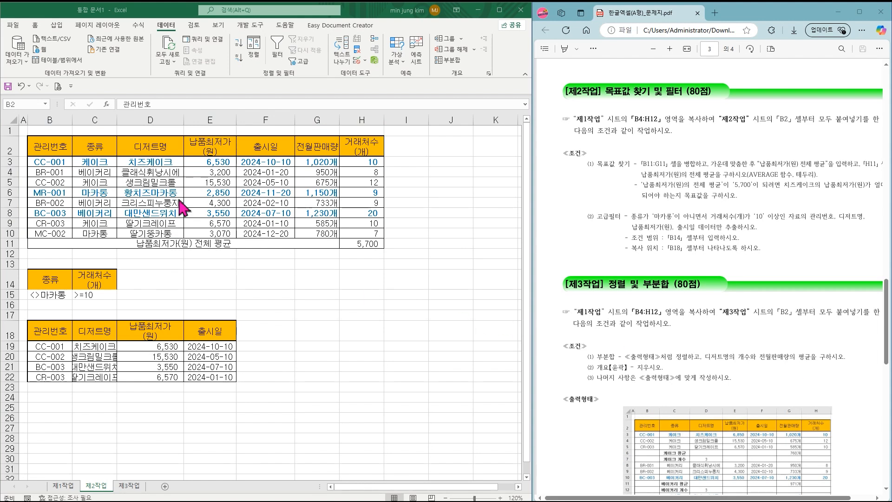
pyautogui.doubleClick(117, 120)
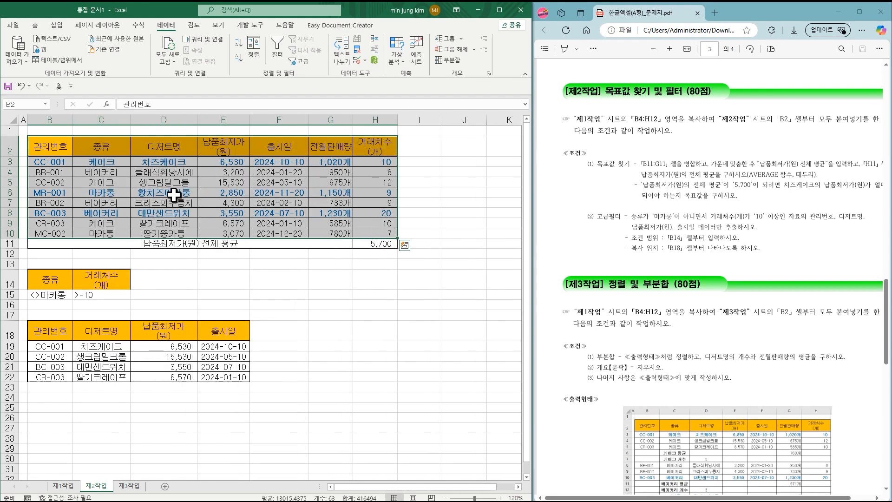
pyautogui.click(329, 358)
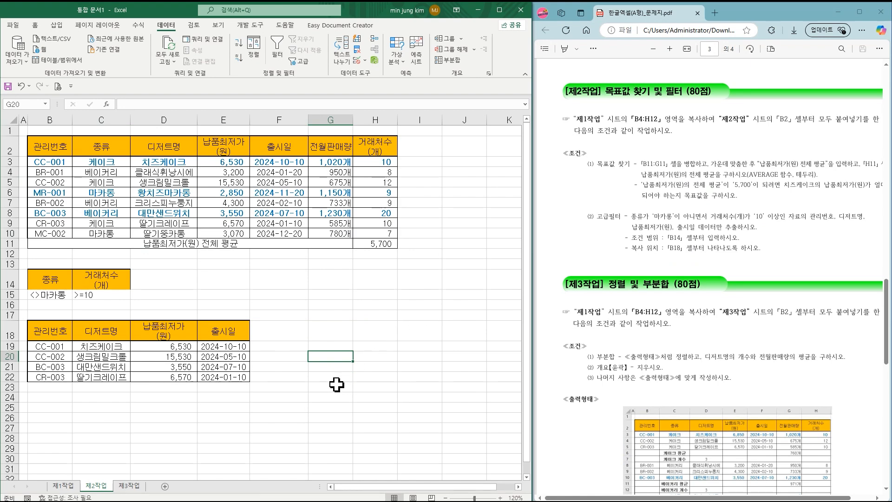
# Step: Copy B4:H12 from 제1작업 to B2 on 제3작업, as the PDF requires, and auto-fit columns D and F
pyautogui.click(135, 488)
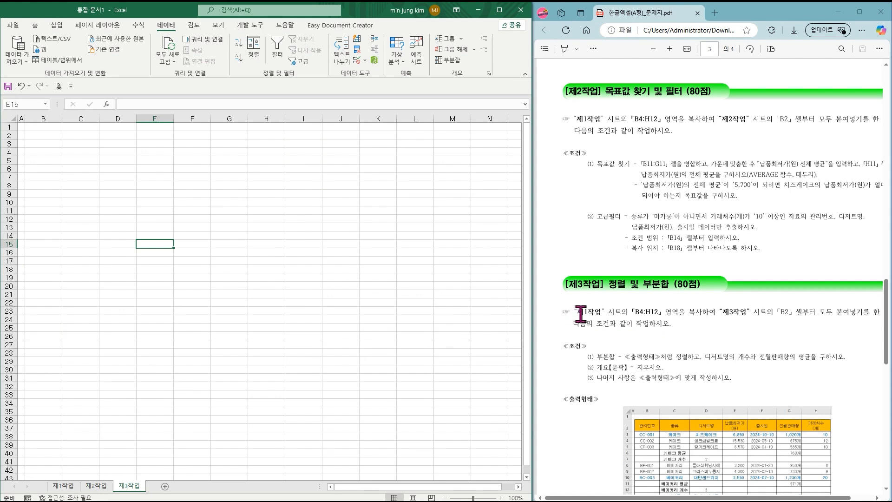
pyautogui.moveTo(633, 310); pyautogui.dragTo(659, 312)
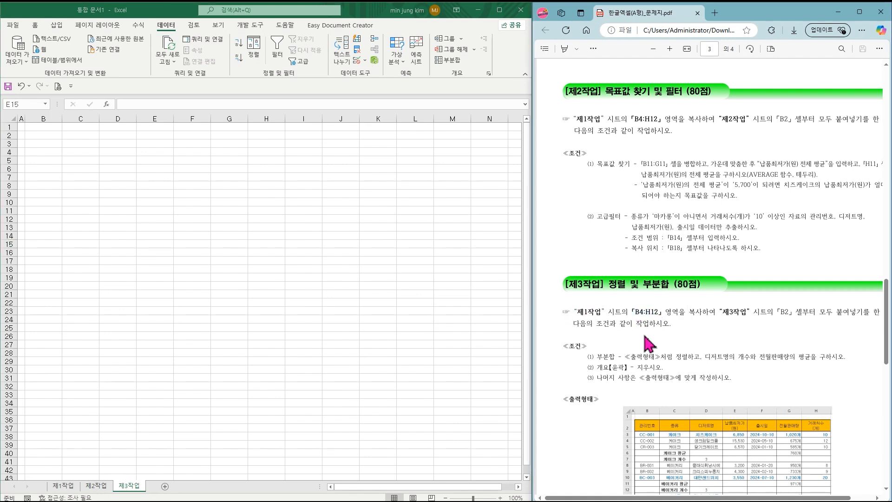
pyautogui.click(69, 488)
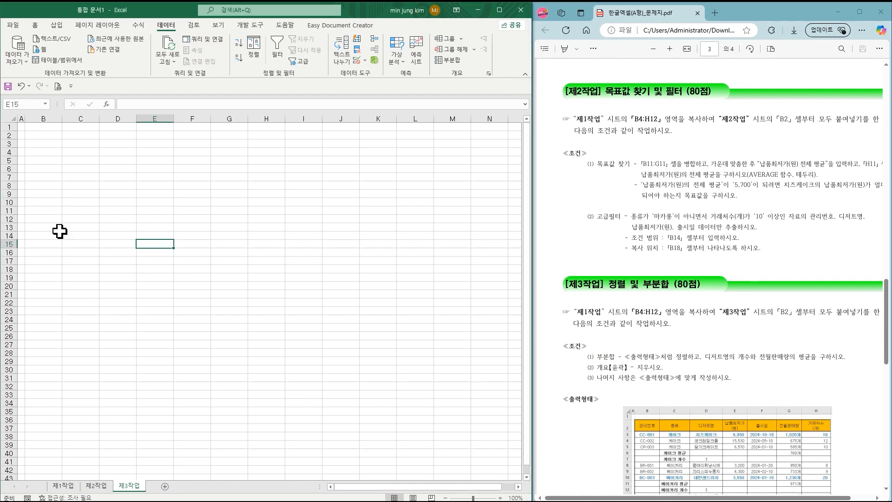
pyautogui.click(65, 487)
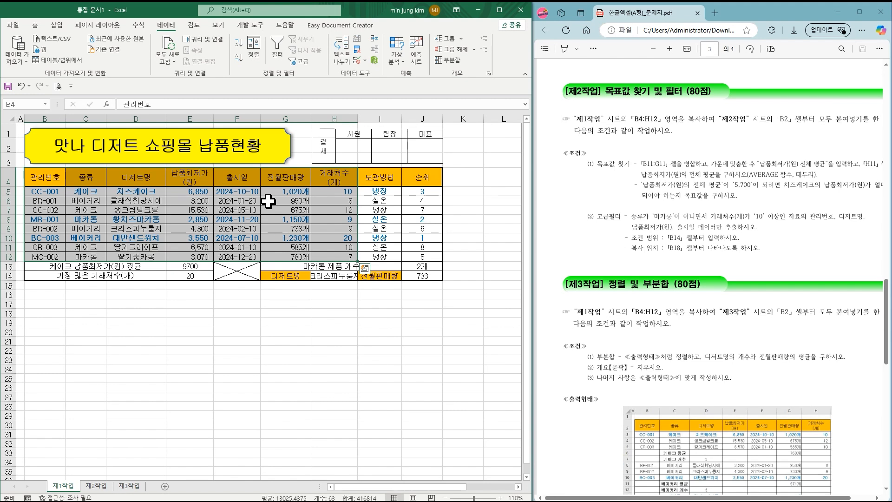
pyautogui.hotkey('ctrl', 'c')
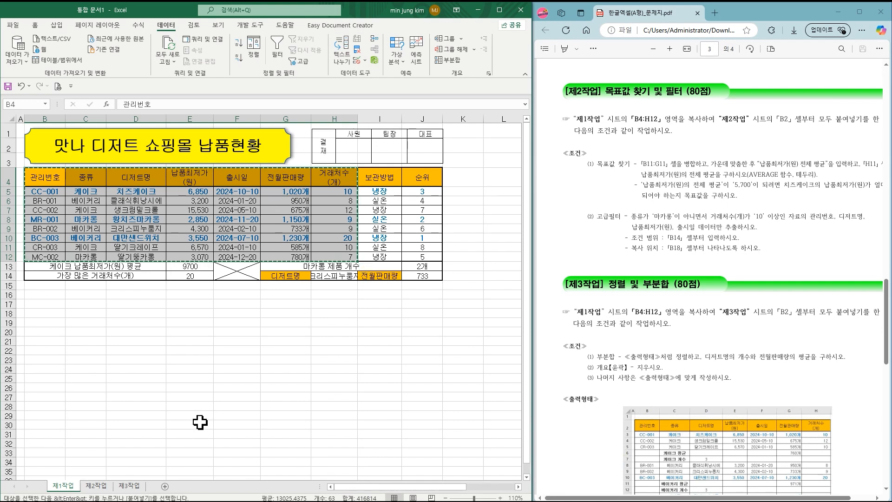
pyautogui.click(129, 486)
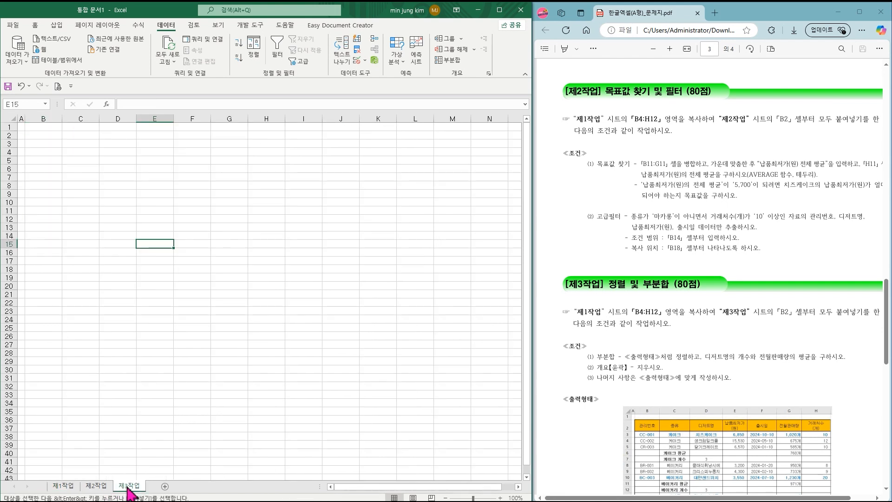
pyautogui.click(44, 136)
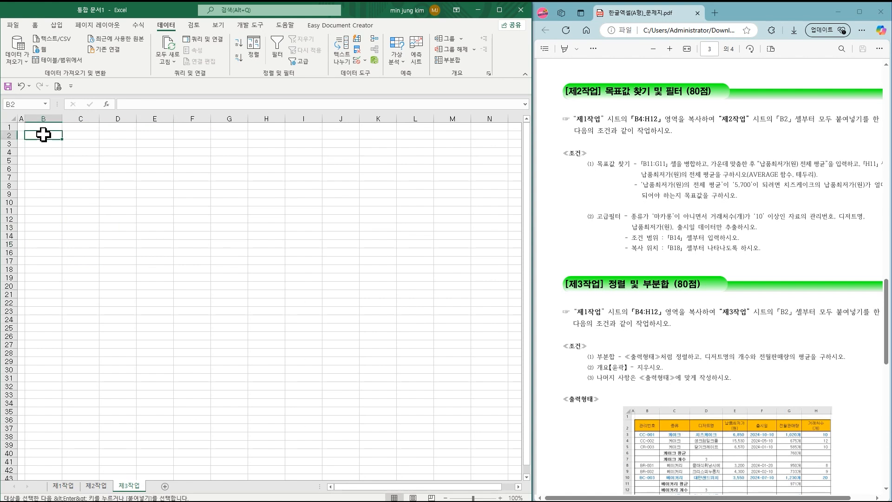
pyautogui.hotkey('ctrl', 'v')
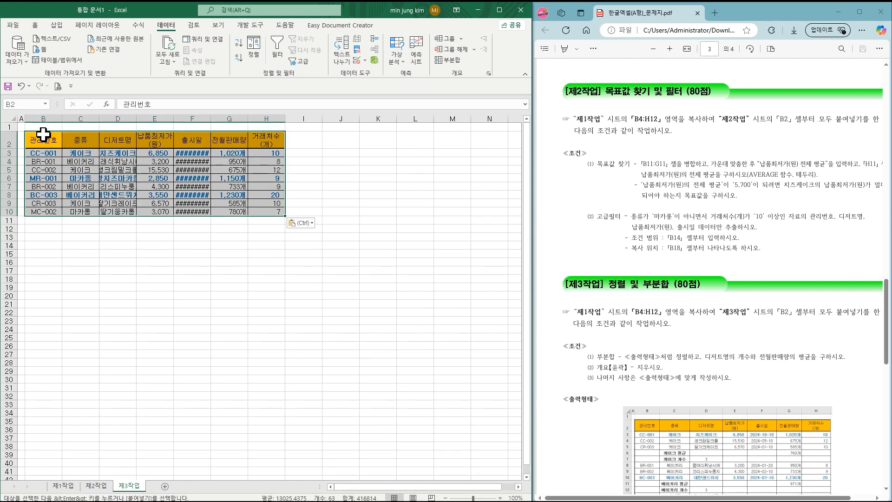
pyautogui.doubleClick(137, 119)
pyautogui.doubleClick(231, 119)
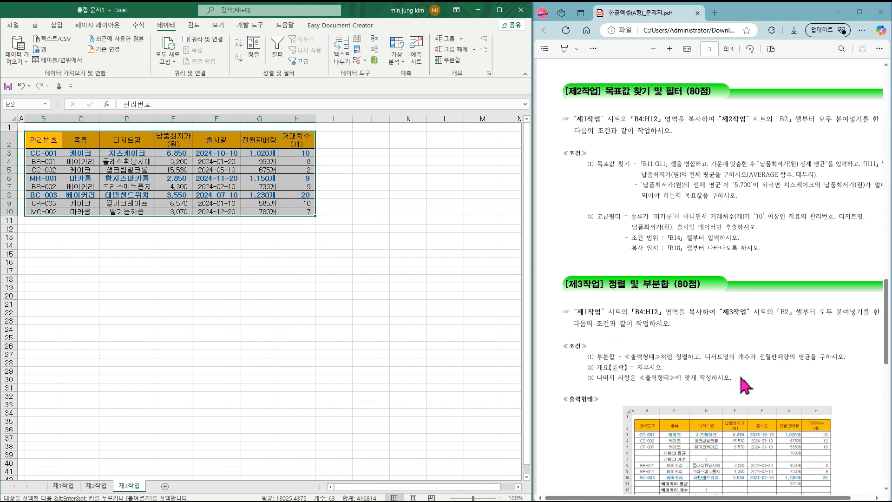
# Step: Following the 출력형태 in the PDF, sort the 제3작업 table by 종류 in descending order
pyautogui.scroll(-2, 742, 386)
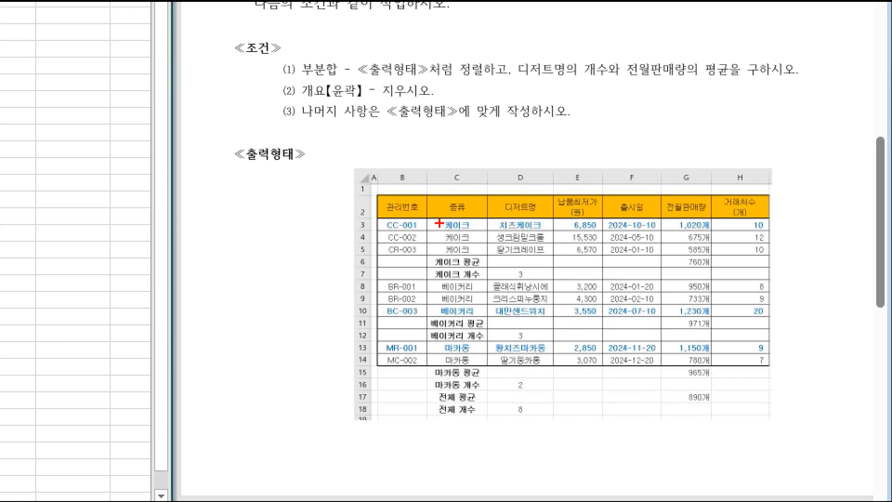
pyautogui.moveTo(430, 216); pyautogui.dragTo(481, 259)
pyautogui.moveTo(433, 278); pyautogui.dragTo(484, 317)
pyautogui.moveTo(427, 342); pyautogui.dragTo(478, 372)
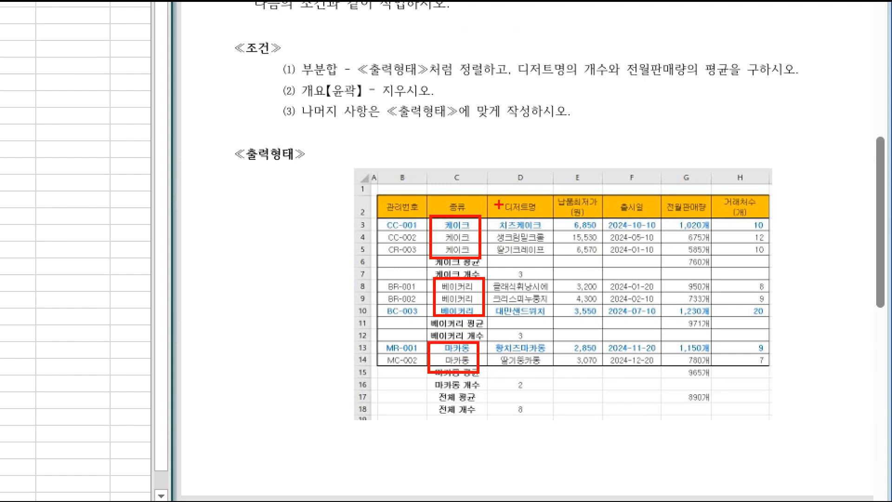
pyautogui.moveTo(515, 260)
pyautogui.mouseDown()
pyautogui.moveTo(489, 300)
pyautogui.moveTo(511, 331)
pyautogui.moveTo(486, 355)
pyautogui.mouseUp()
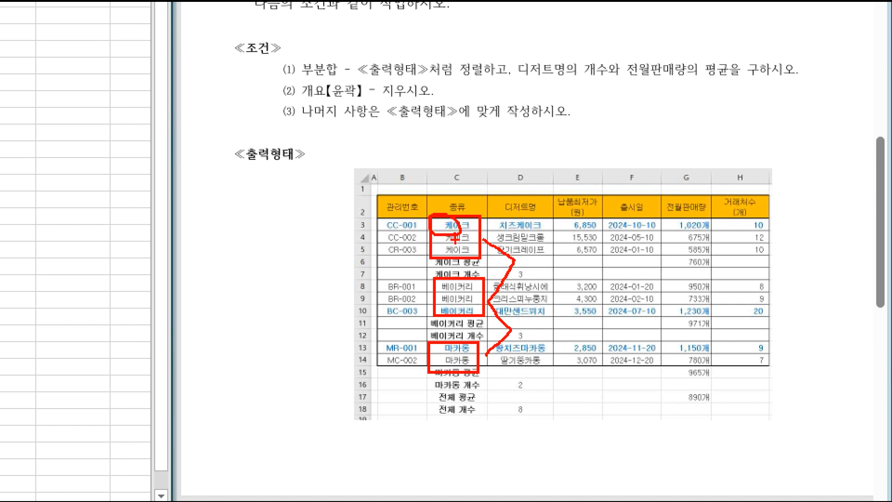
pyautogui.press('Escape')
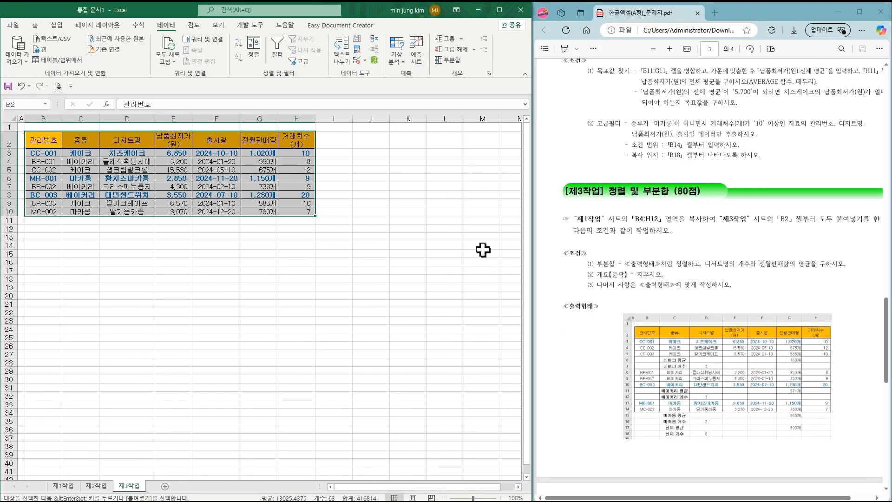
pyautogui.click(78, 137)
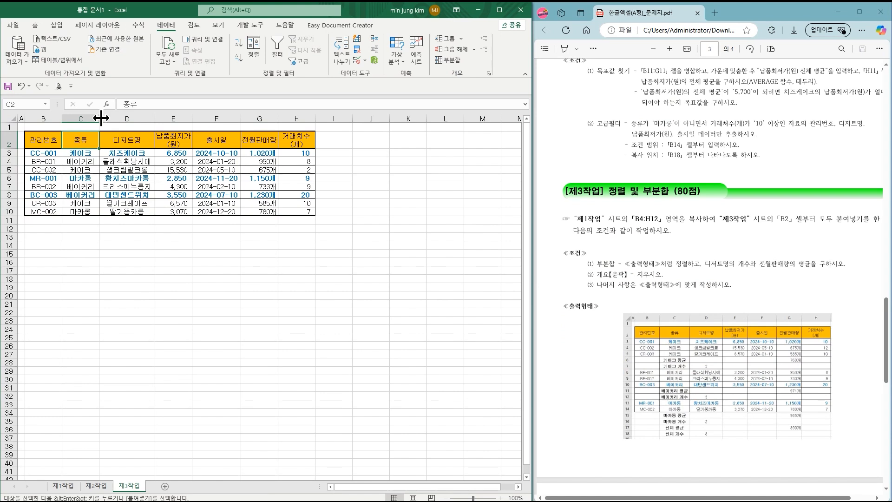
pyautogui.click(239, 61)
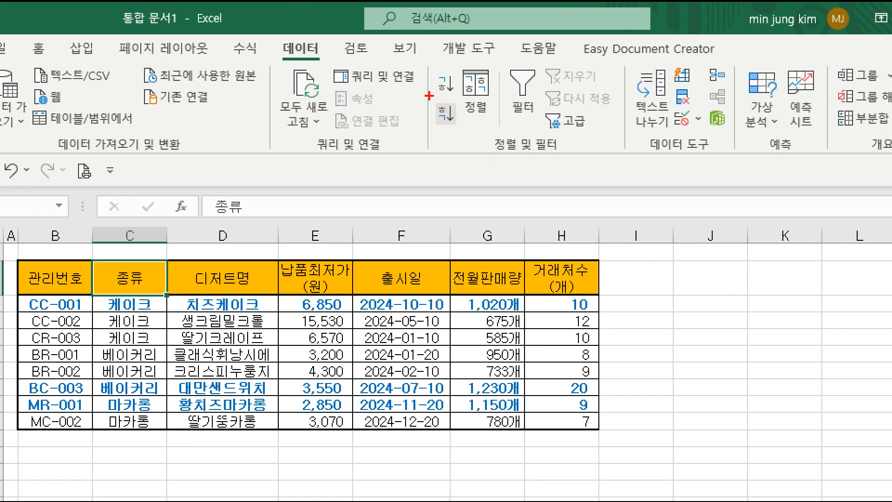
pyautogui.moveTo(429, 96); pyautogui.dragTo(462, 133)
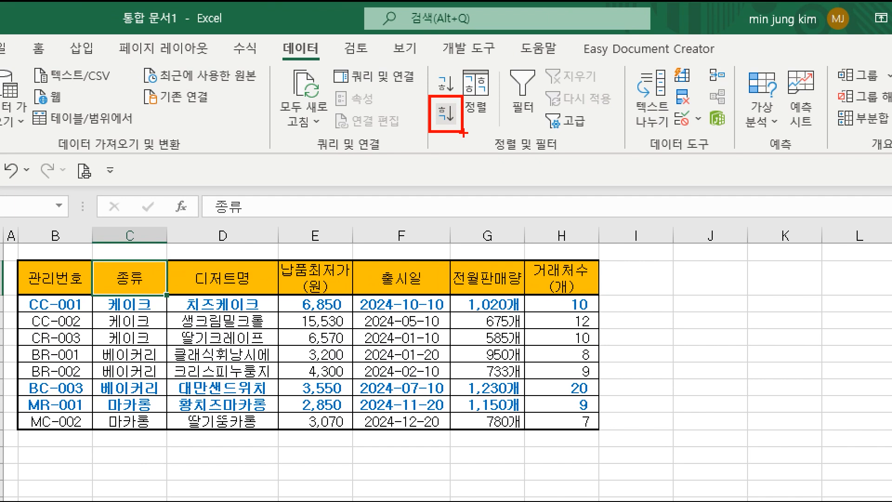
# Step: Following the PDF conditions, subtotal the sorted 제3작업 table grouped by 종류, using 개수 on 디저트명 only
pyautogui.moveTo(114, 300); pyautogui.dragTo(102, 389)
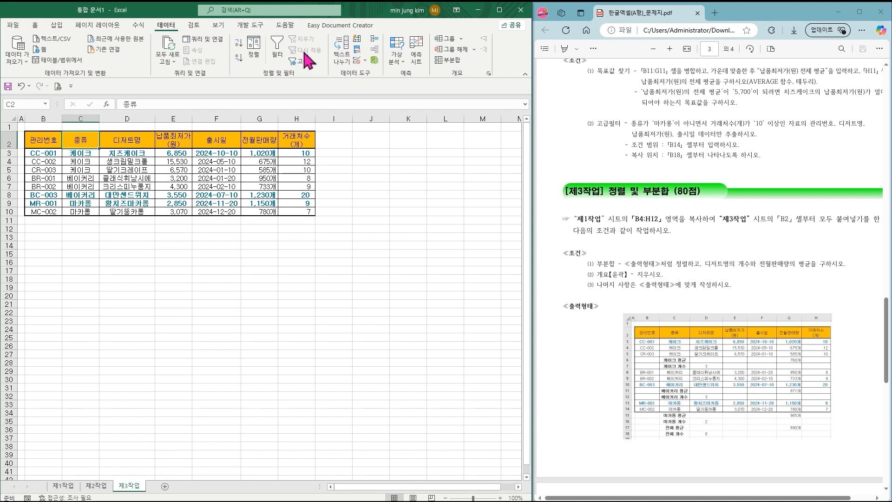
pyautogui.click(460, 65)
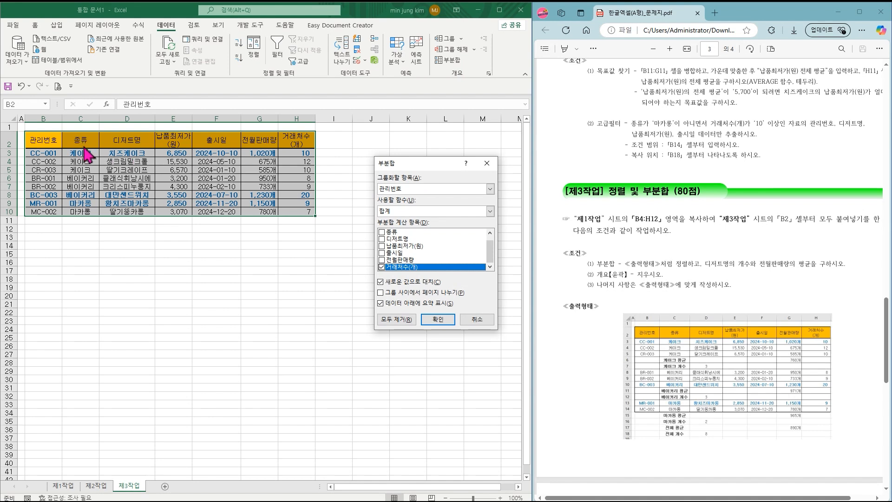
pyautogui.click(470, 199)
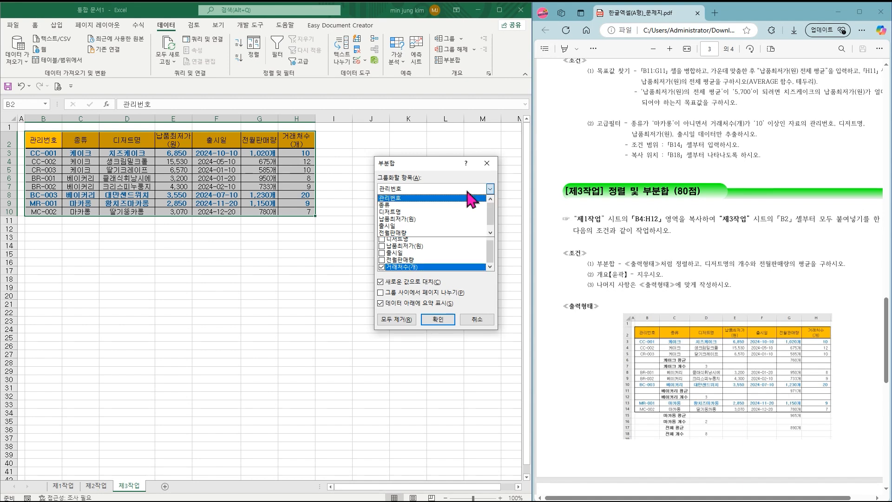
pyautogui.click(390, 205)
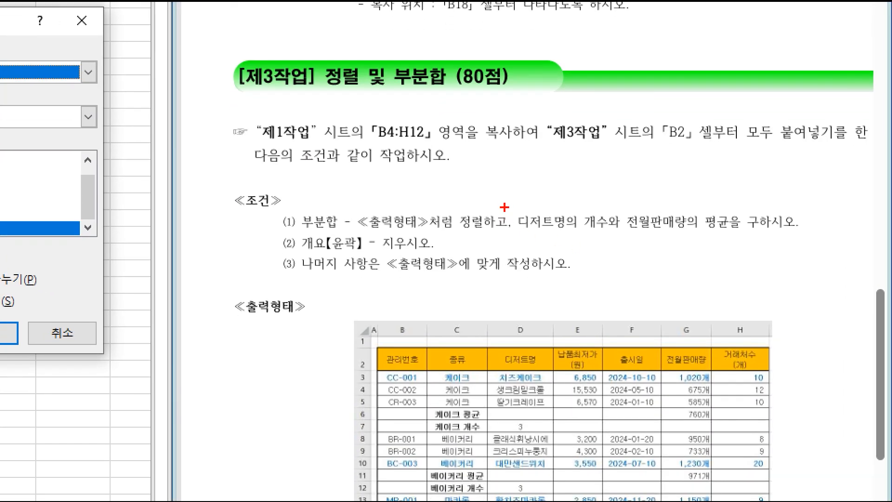
pyautogui.moveTo(504, 203); pyautogui.dragTo(616, 240)
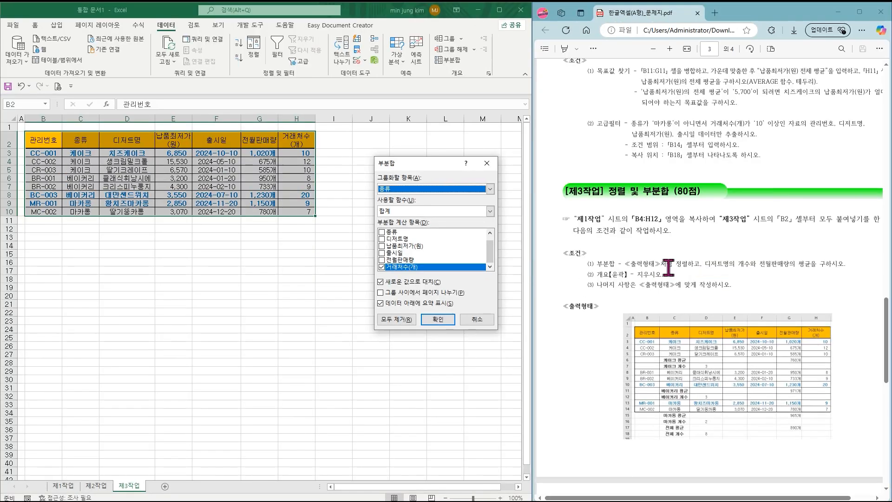
pyautogui.click(89, 117)
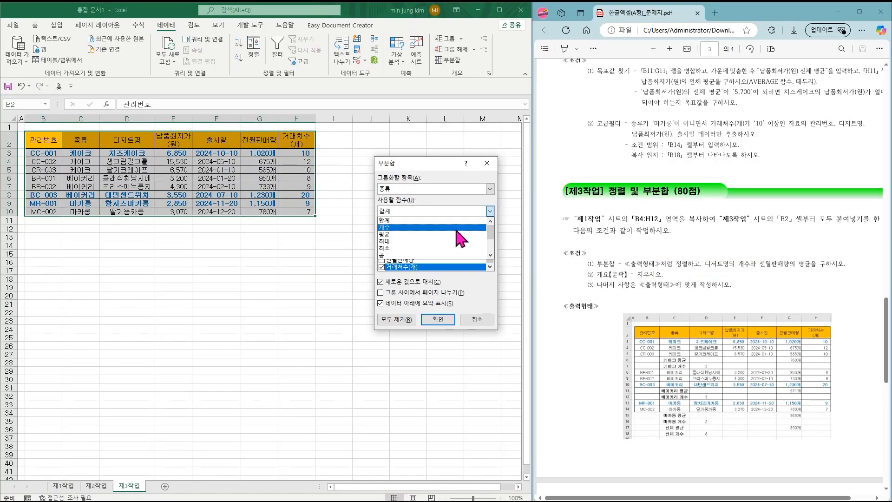
pyautogui.click(457, 228)
pyautogui.click(382, 239)
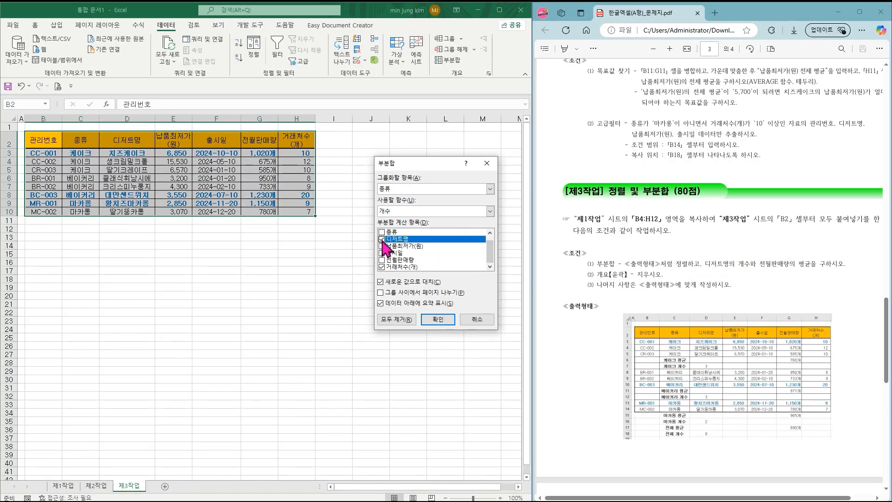
pyautogui.click(382, 268)
pyautogui.click(447, 319)
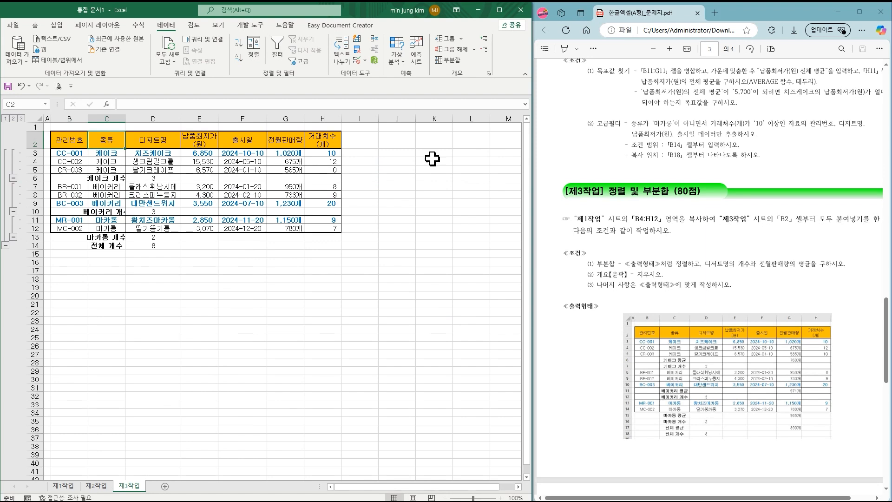
# Step: Add a second subtotal grouped by 종류 using 평균 on 전월판매량 only, with replacement of current subtotals turned off
pyautogui.click(457, 59)
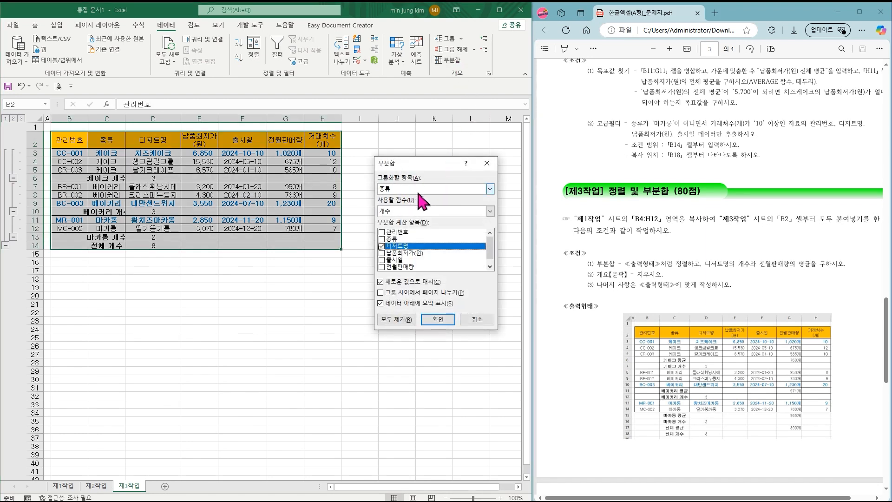
pyautogui.click(809, 272)
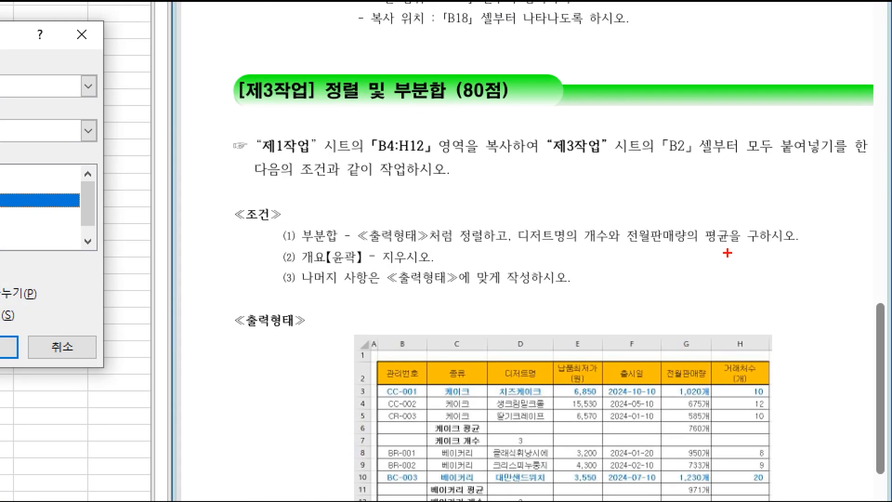
pyautogui.moveTo(618, 219); pyautogui.dragTo(740, 263)
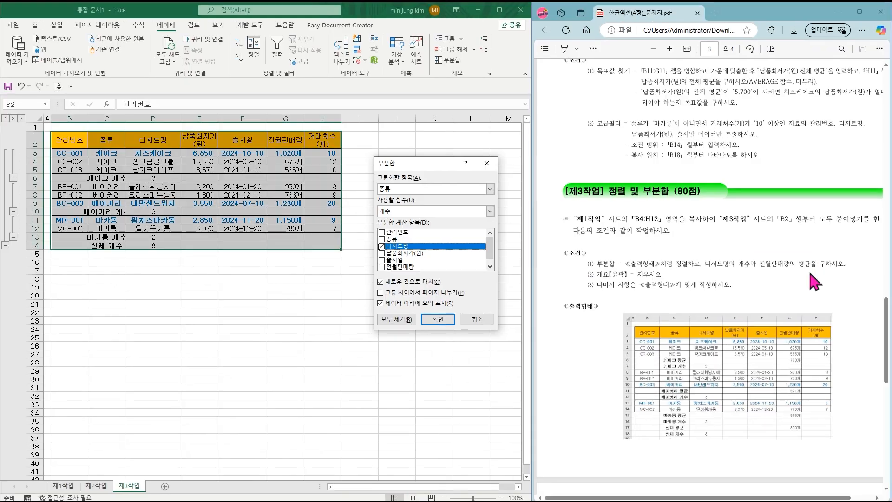
pyautogui.click(428, 211)
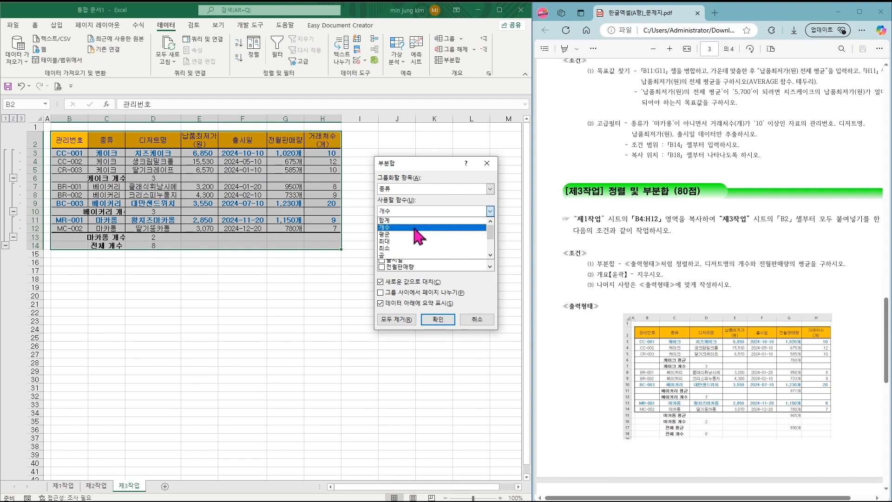
pyautogui.click(470, 234)
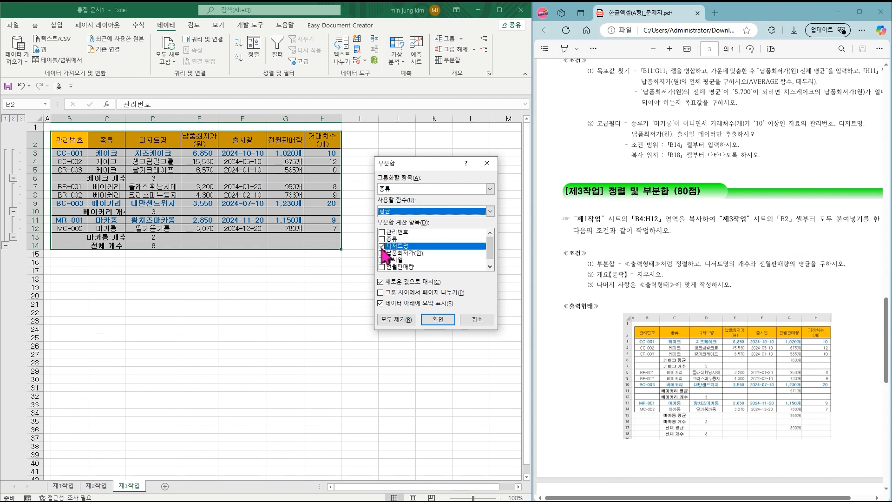
pyautogui.click(382, 247)
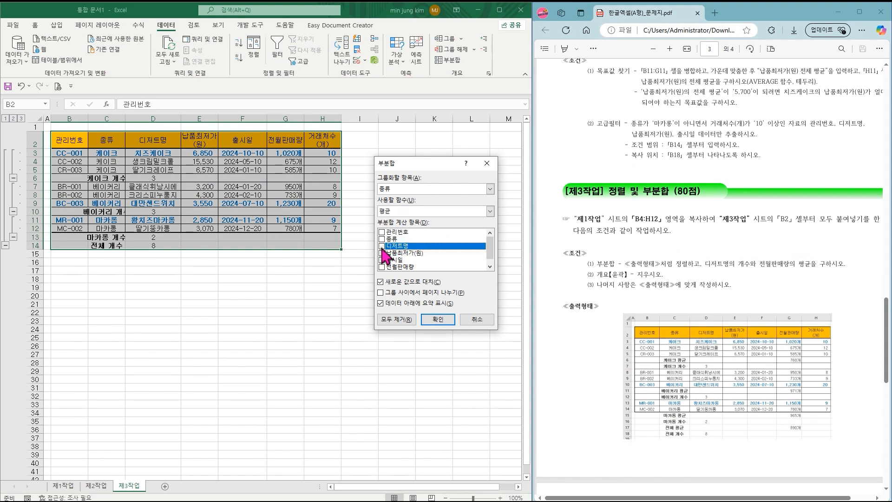
pyautogui.click(381, 267)
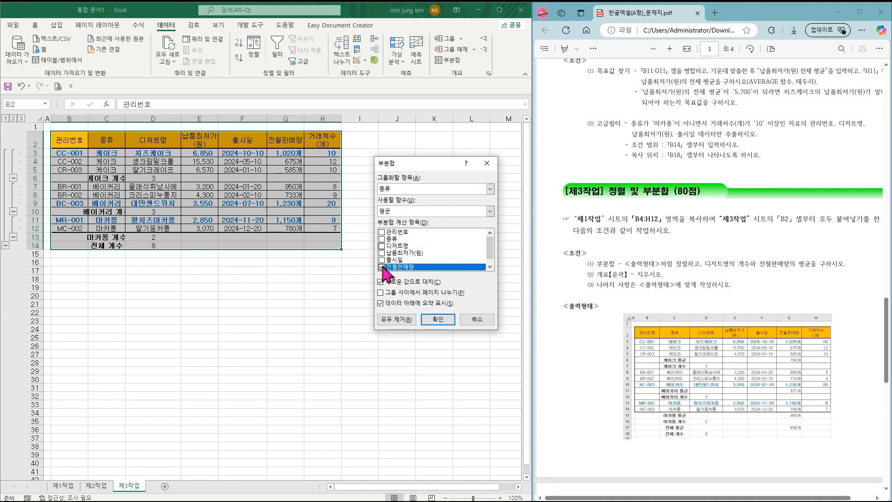
pyautogui.click(381, 283)
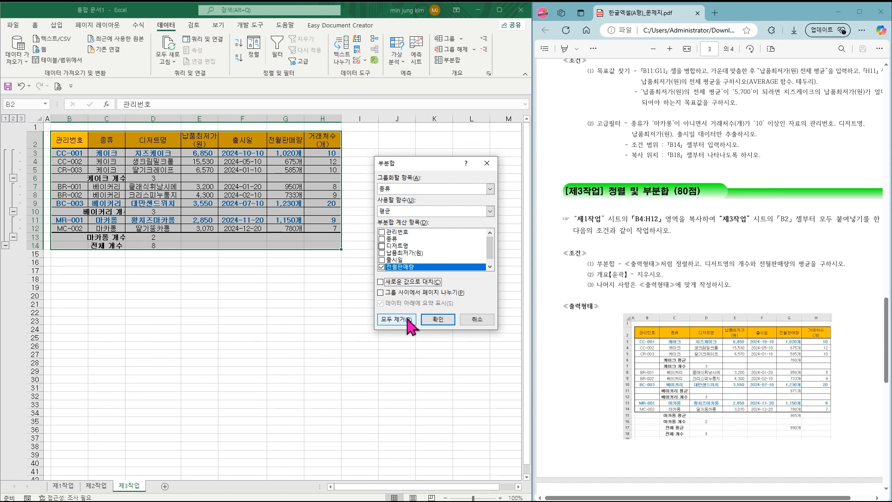
pyautogui.click(438, 320)
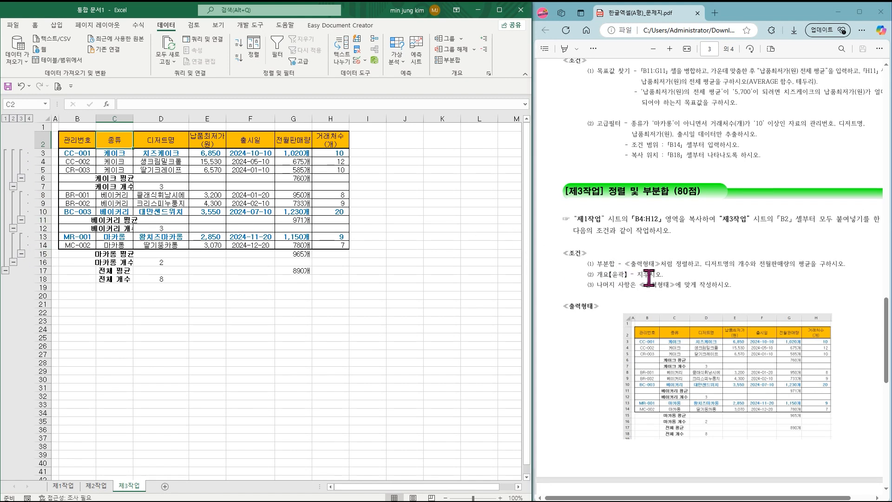
# Step: Clear the outline from the 제3작업 table as the PDF requires, and widen column C to fit the subtotal labels
pyautogui.click(474, 49)
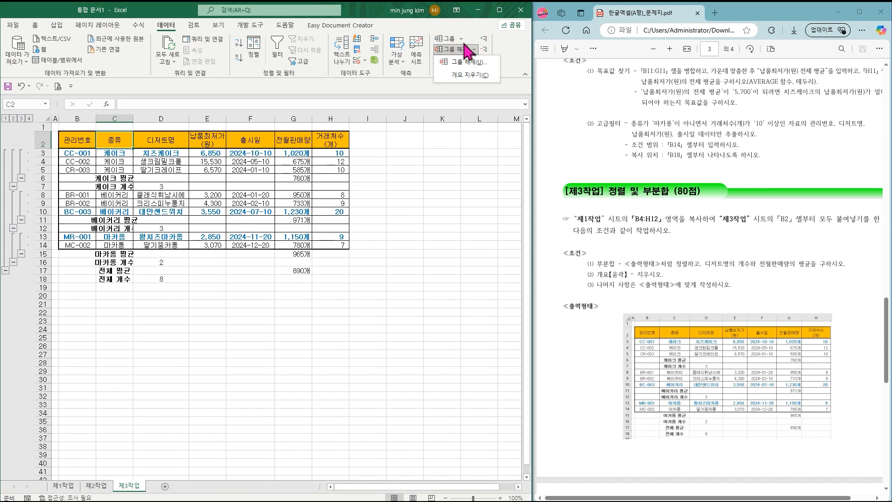
pyautogui.click(469, 75)
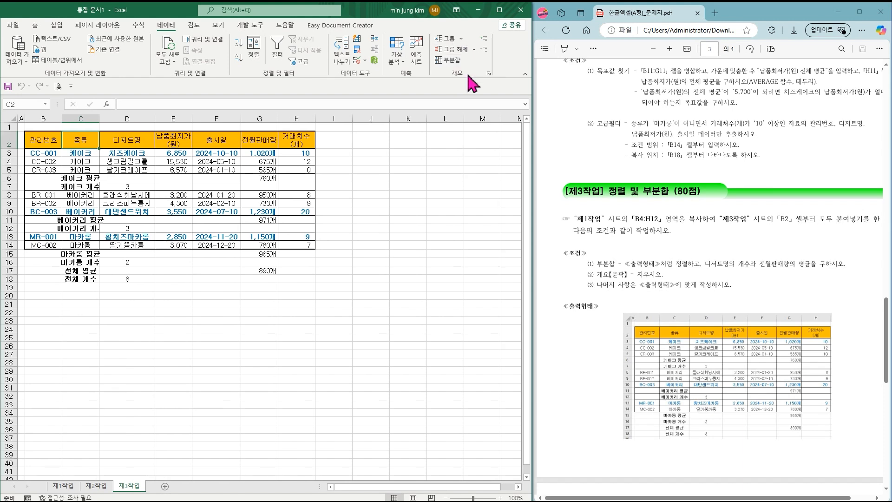
pyautogui.click(391, 186)
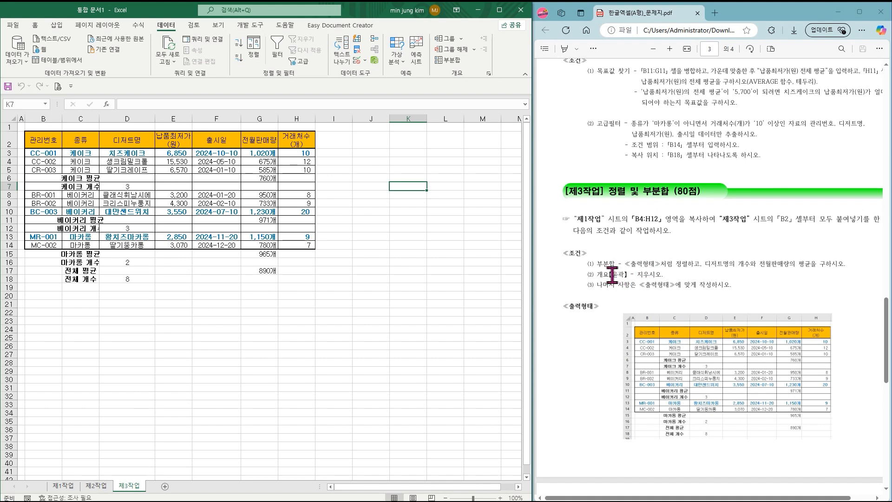
pyautogui.moveTo(595, 274); pyautogui.dragTo(632, 276)
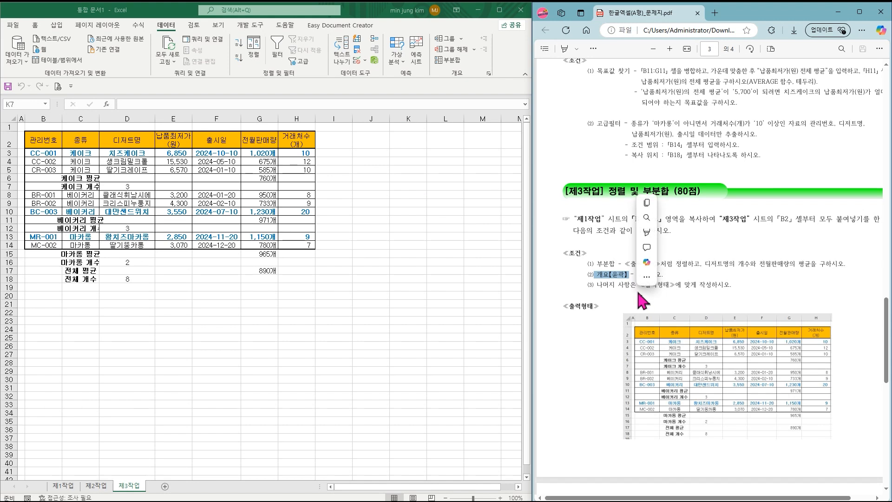
pyautogui.click(689, 278)
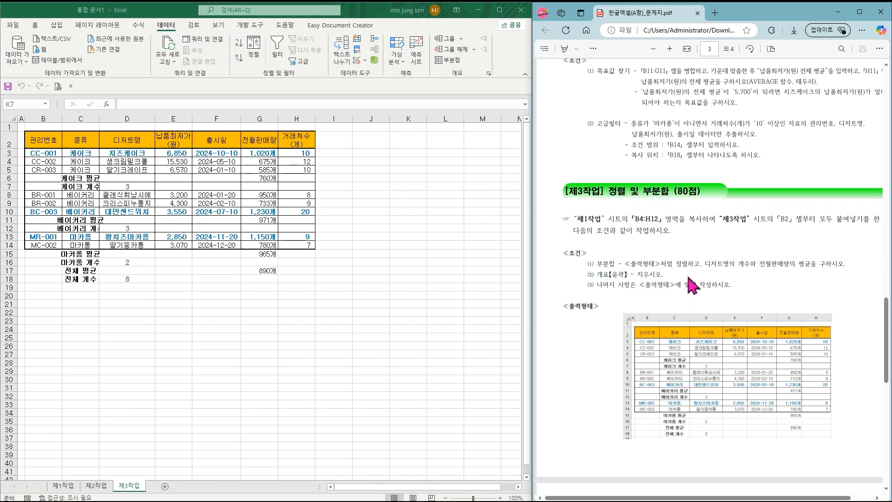
pyautogui.scroll(-1, 672, 263)
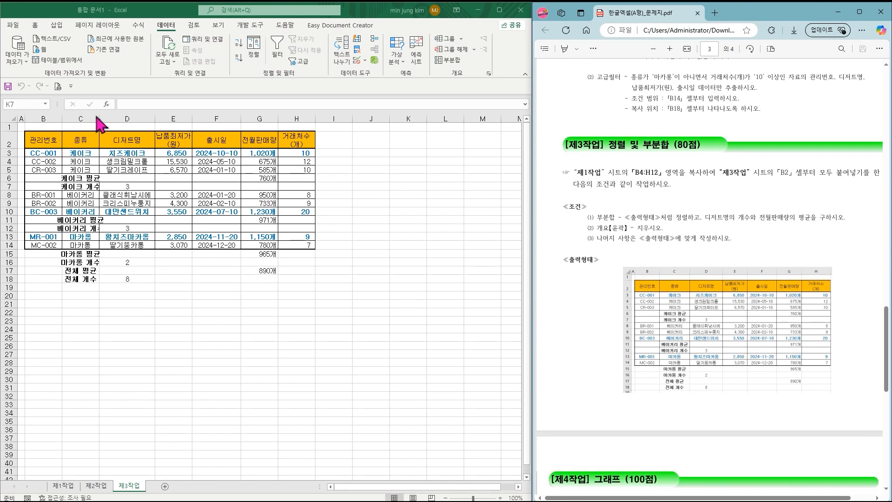
pyautogui.moveTo(104, 123); pyautogui.dragTo(116, 120)
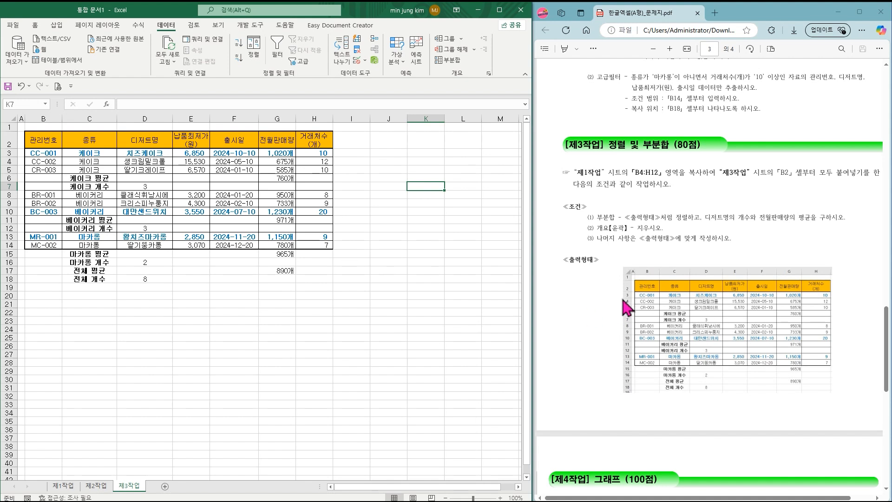
# Step: Following the 제4작업 chart in the PDF, copy the 케이크 and 베이커리 chart data in D4:D7, D9:D11, G4:H7 and G9:H11 from 제1작업
pyautogui.scroll(-4, 640, 291)
pyautogui.scroll(-5, 640, 292)
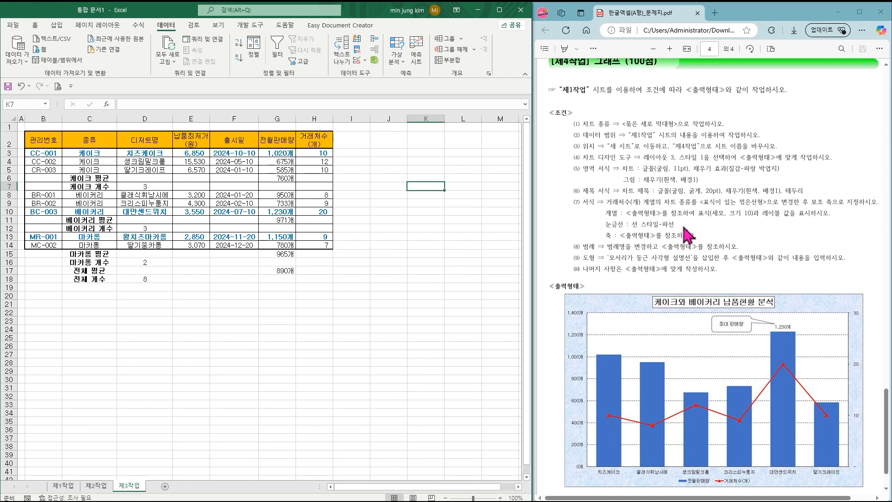
pyautogui.scroll(-1, 739, 374)
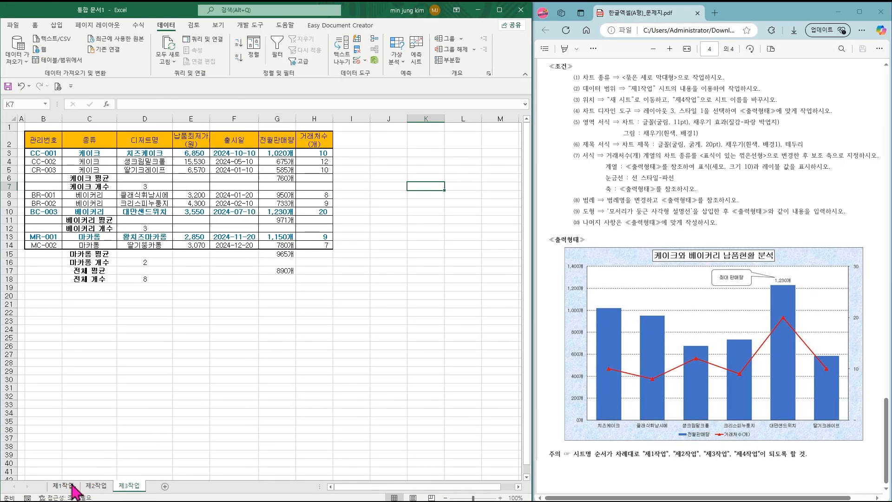
pyautogui.click(72, 485)
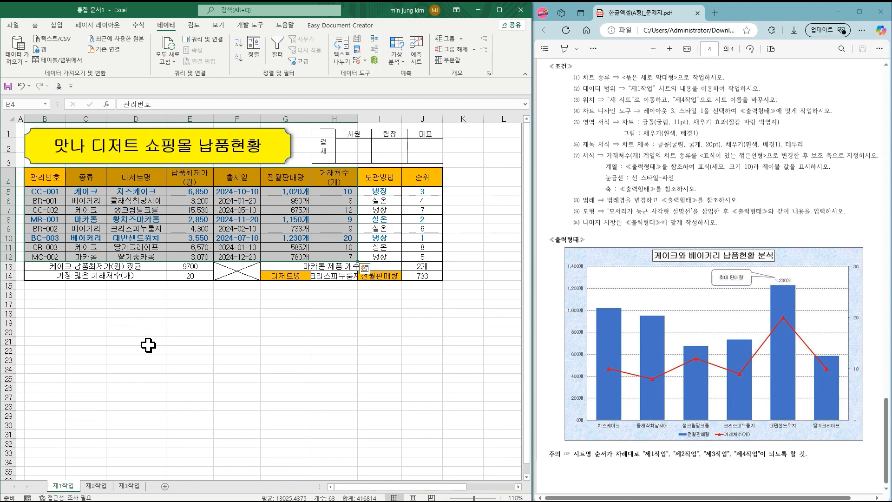
pyautogui.click(149, 328)
pyautogui.click(135, 174)
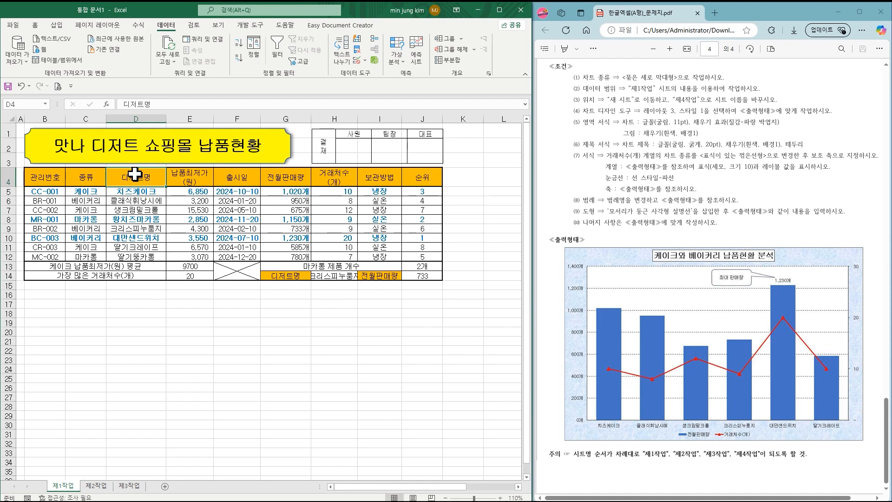
pyautogui.moveTo(135, 175); pyautogui.dragTo(136, 213)
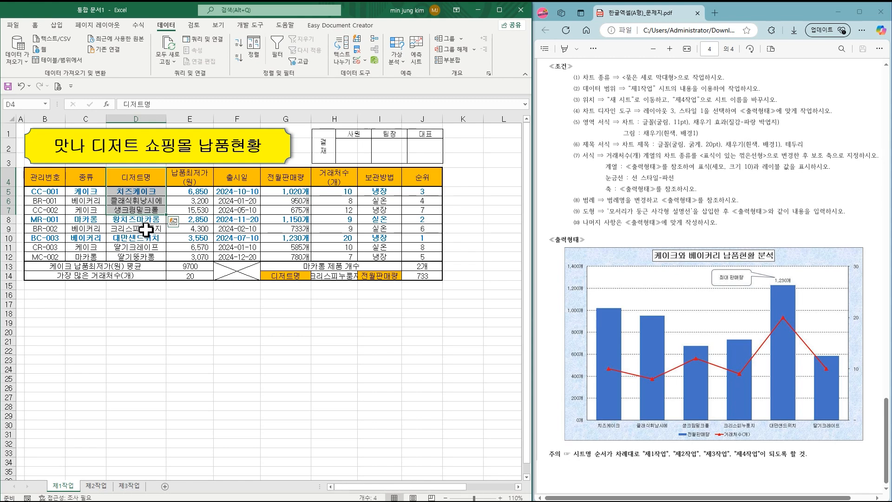
pyautogui.keyDown('ctrl'); pyautogui.click(146, 229); pyautogui.keyUp('ctrl')
pyautogui.moveTo(146, 229); pyautogui.dragTo(146, 247)
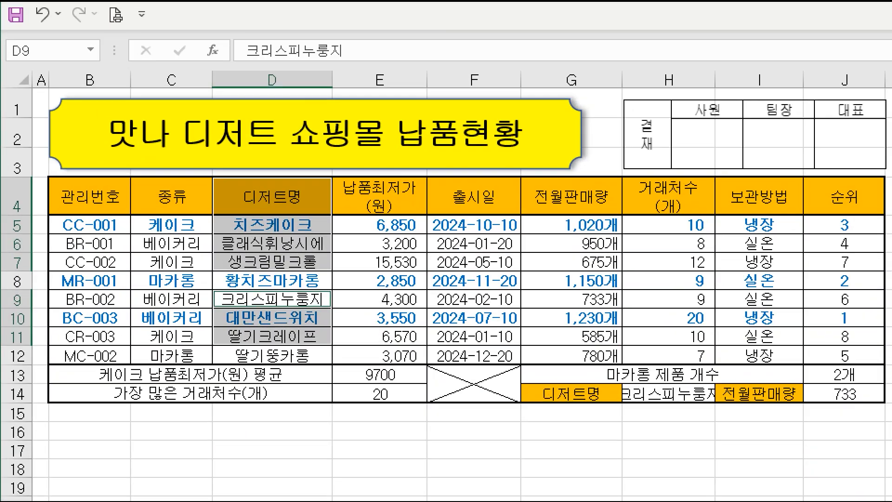
pyautogui.moveTo(212, 176); pyautogui.dragTo(330, 270)
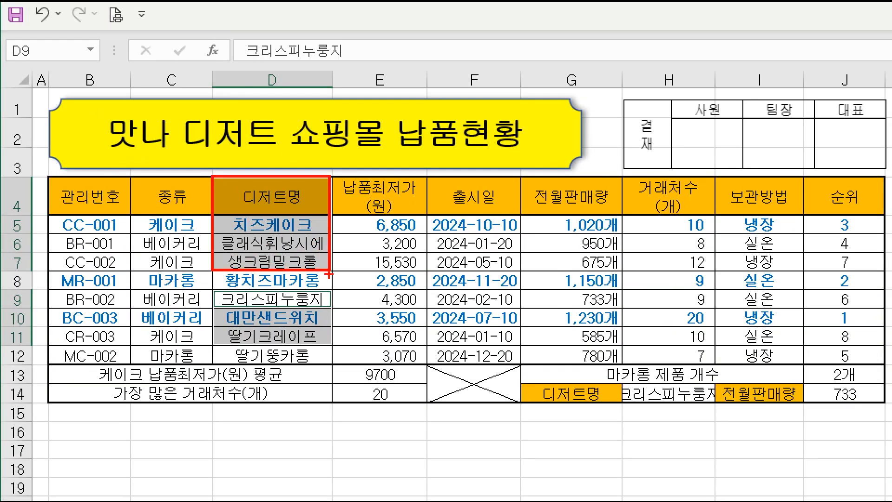
pyautogui.moveTo(212, 289)
pyautogui.mouseDown()
pyautogui.moveTo(327, 355)
pyautogui.moveTo(332, 348)
pyautogui.mouseUp()
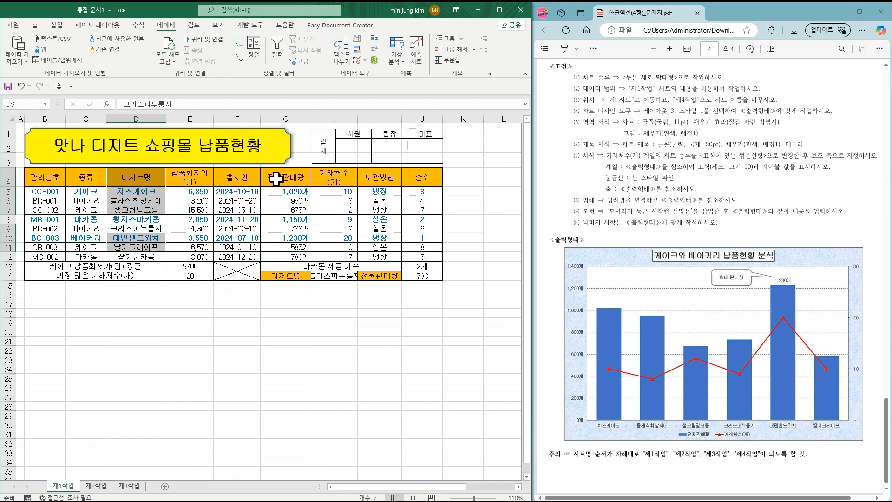
pyautogui.moveTo(276, 178); pyautogui.dragTo(328, 210)
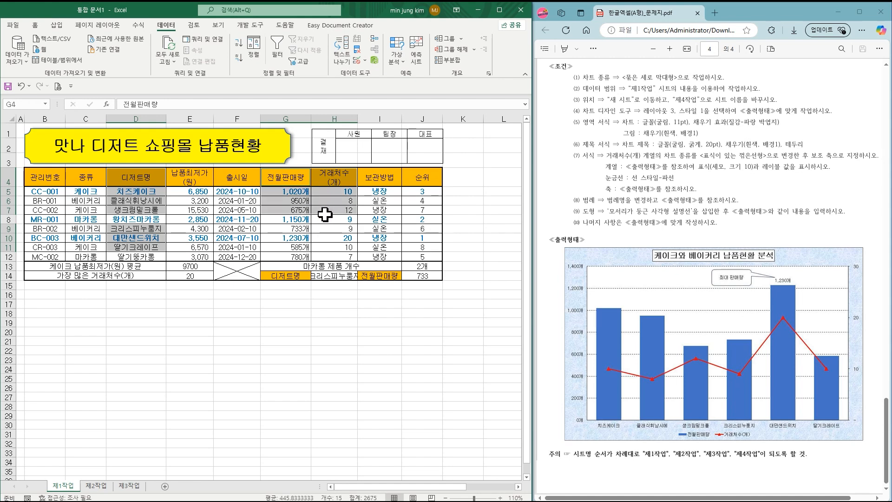
pyautogui.keyDown('ctrl'); pyautogui.click(283, 228); pyautogui.keyUp('ctrl')
pyautogui.moveTo(283, 228); pyautogui.dragTo(324, 249)
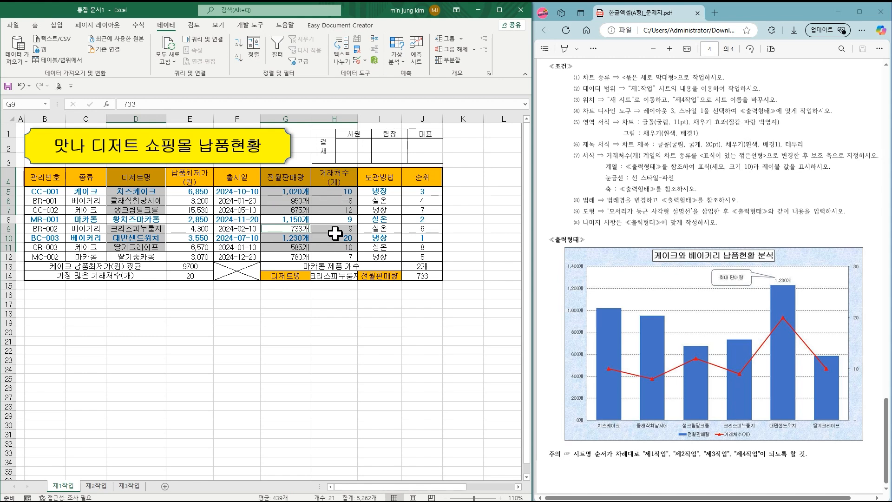
pyautogui.hotkey('ctrl', 'c')
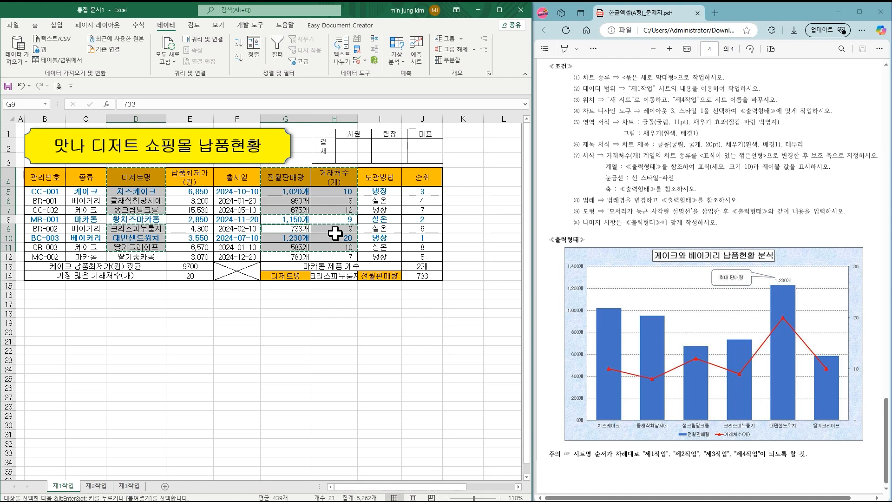
# Step: Insert a 2-D clustered column chart (묶은 세로 막대형) from the selected 제1작업 data
pyautogui.click(57, 27)
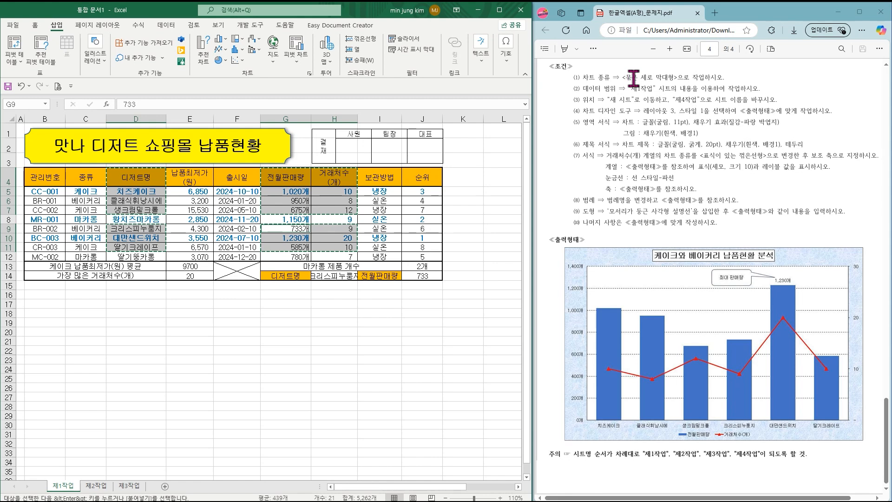
pyautogui.click(222, 39)
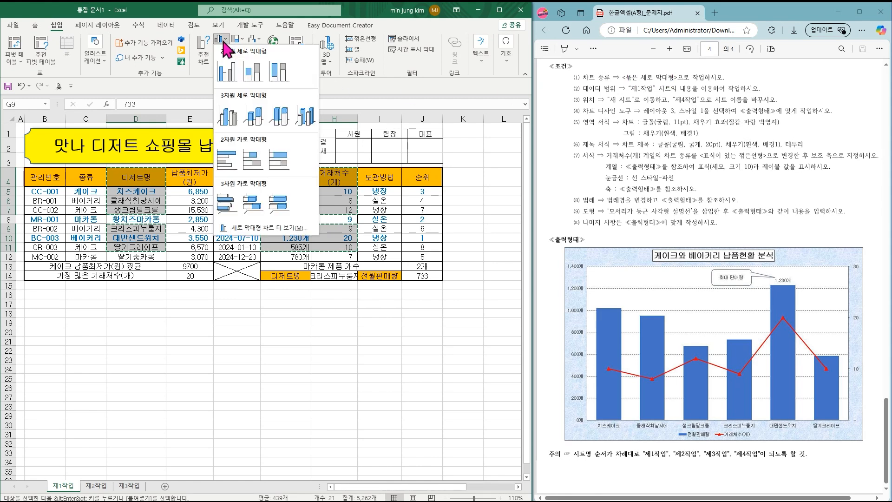
pyautogui.click(238, 73)
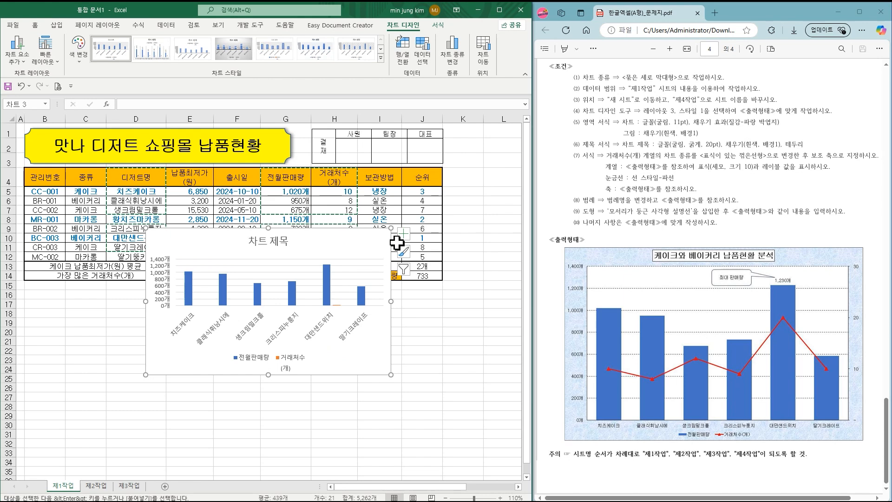
# Step: As the PDF's location condition requires, move the chart to a new sheet named 제4작업 and place that sheet after 제3작업
pyautogui.moveTo(606, 99); pyautogui.dragTo(712, 100)
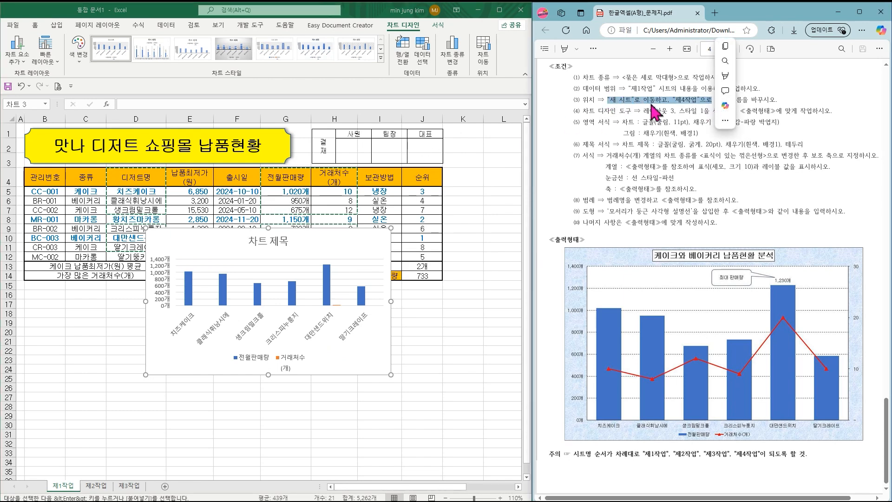
pyautogui.click(486, 63)
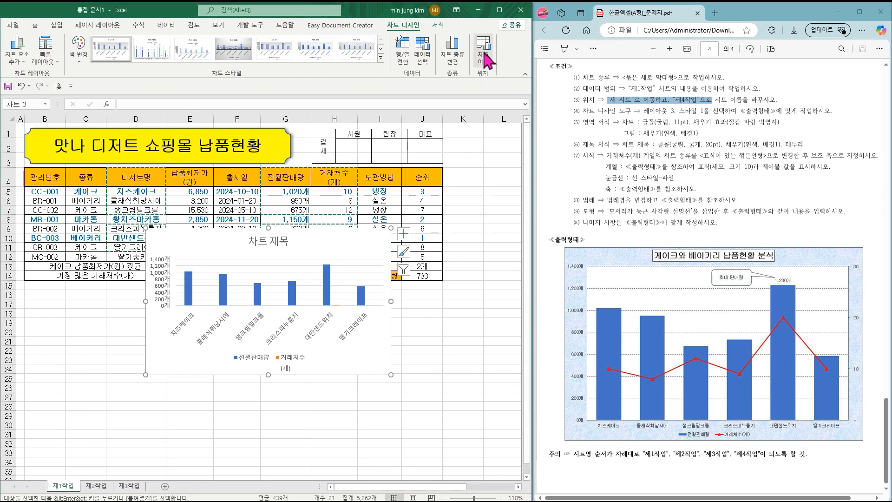
pyautogui.click(486, 60)
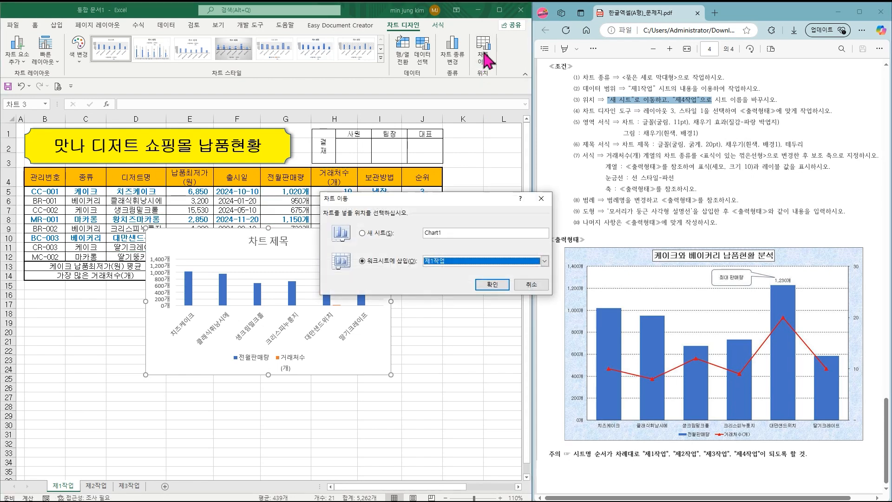
pyautogui.click(381, 247)
pyautogui.write('ㅈ')
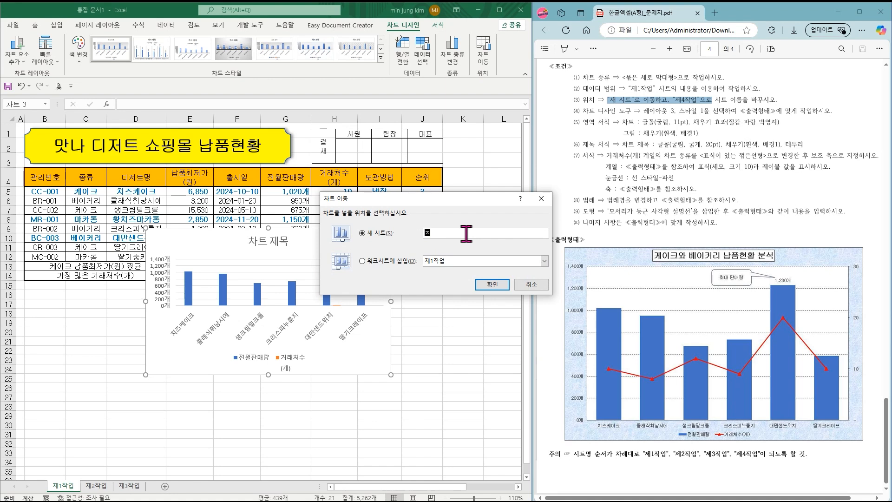
pyautogui.write('4작업')
pyautogui.press('Return')
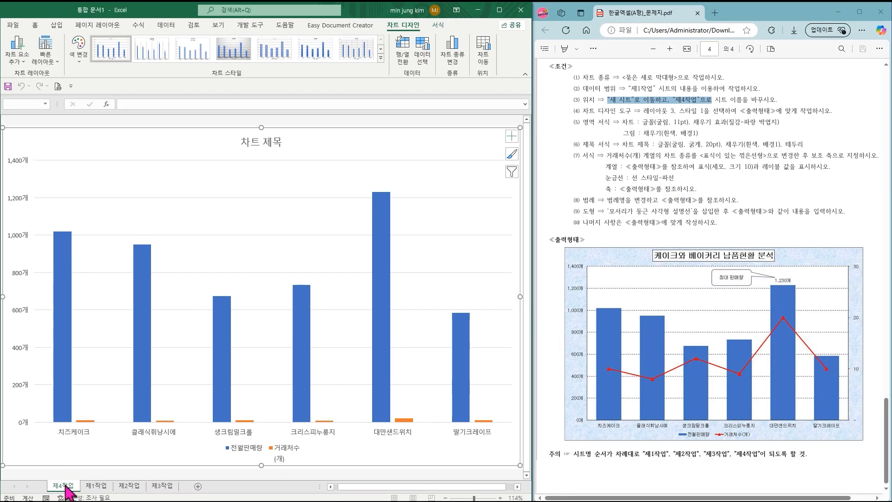
pyautogui.moveTo(139, 463); pyautogui.dragTo(365, 472)
pyautogui.moveTo(183, 485); pyautogui.dragTo(181, 485)
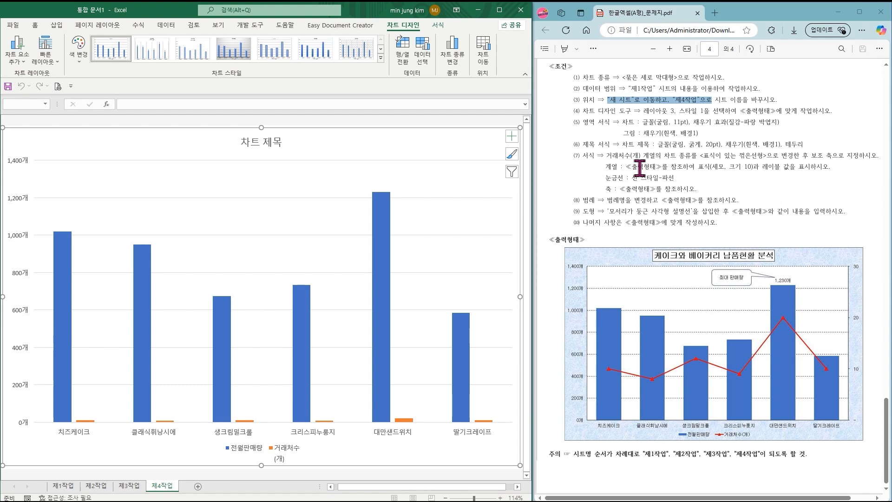
# Step: Following the PDF's chart design condition, apply 레이아웃 3 and 스타일 1 to the 제4작업 chart
pyautogui.moveTo(643, 110); pyautogui.dragTo(711, 112)
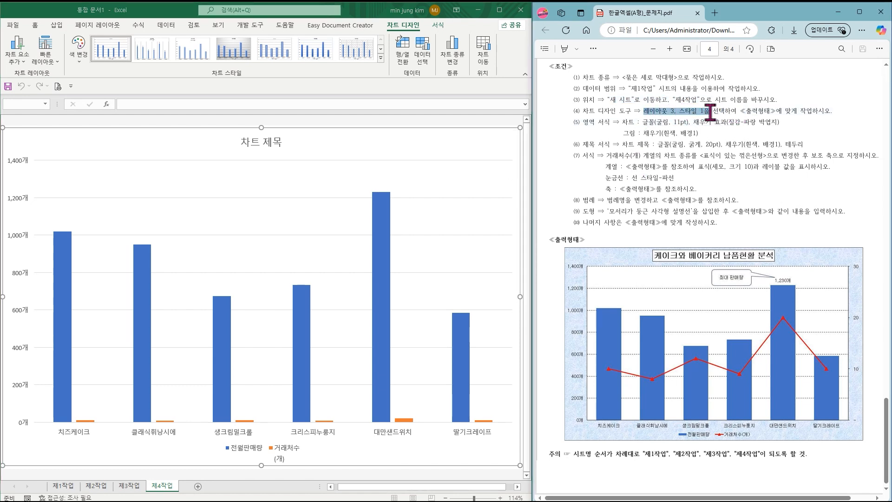
pyautogui.moveTo(710, 112); pyautogui.dragTo(709, 112)
pyautogui.click(48, 59)
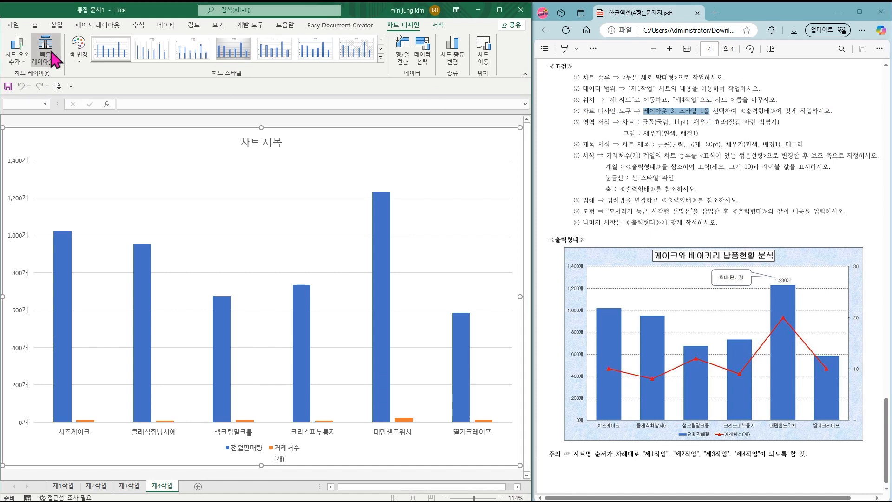
pyautogui.click(52, 54)
pyautogui.click(102, 89)
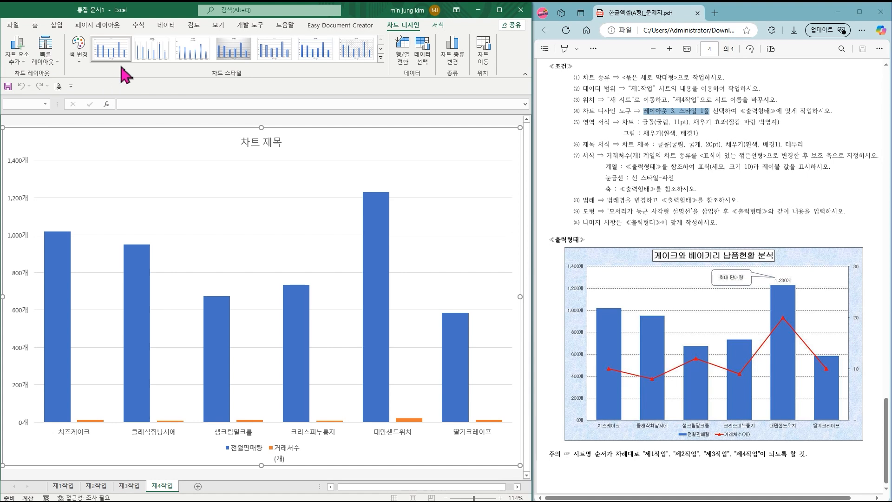
pyautogui.click(381, 58)
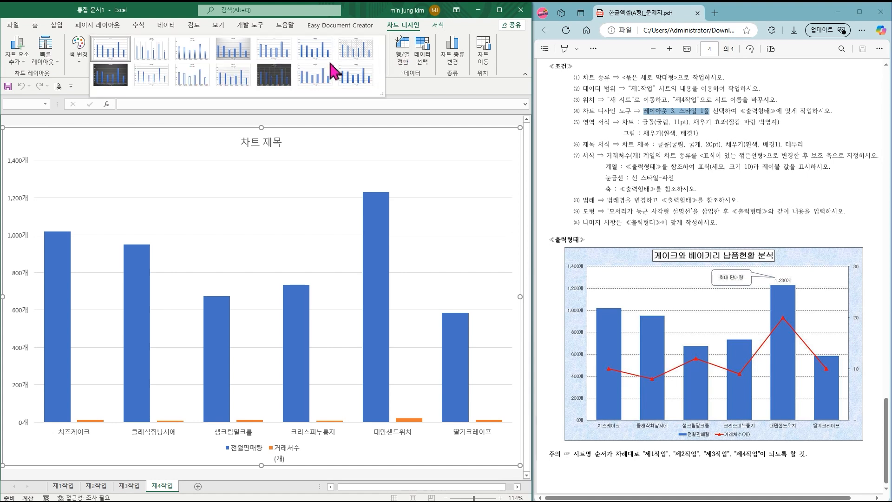
pyautogui.click(109, 55)
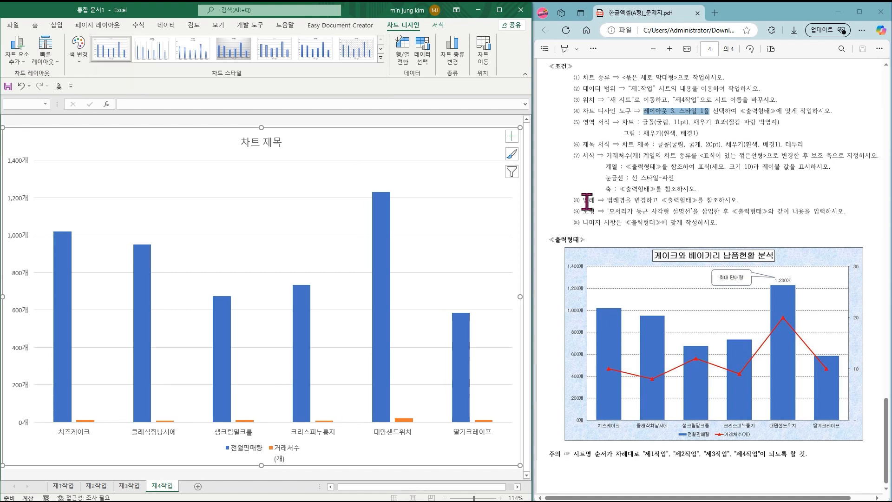
# Step: Following the PDF's area format condition, set the whole chart area's font to 굴림, 11 pt
pyautogui.moveTo(635, 122); pyautogui.dragTo(587, 125)
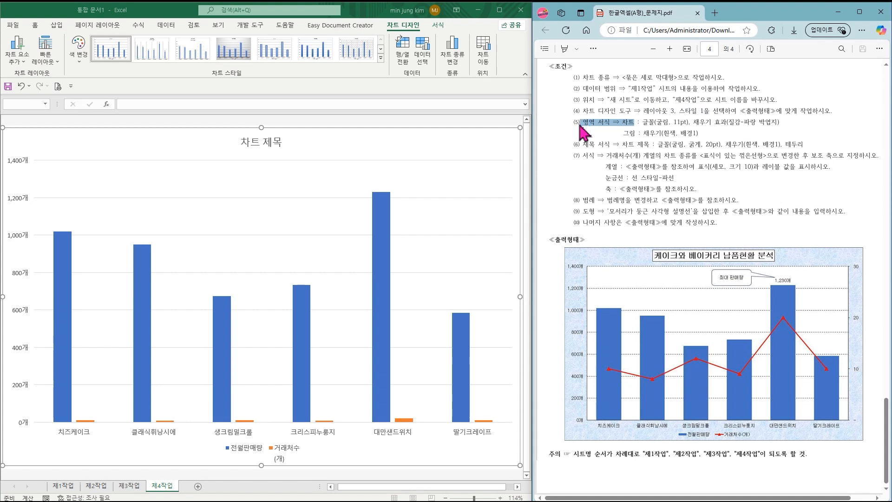
pyautogui.rightClick(585, 124)
pyautogui.click(711, 135)
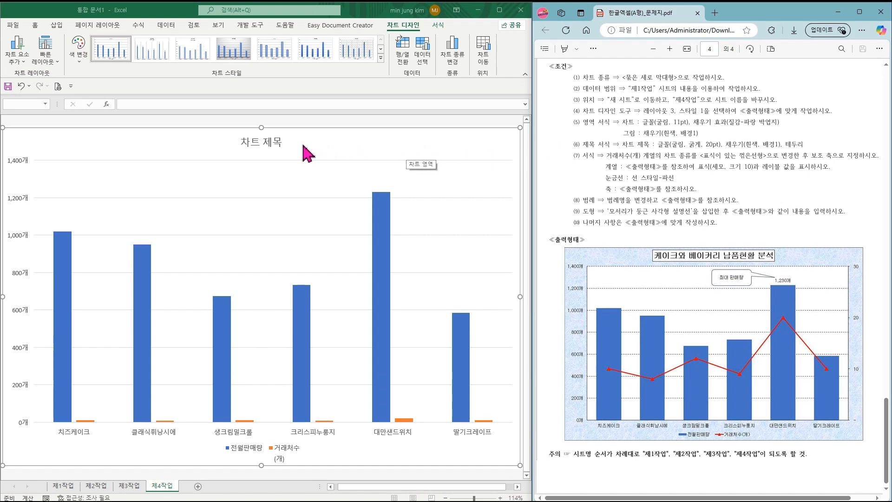
pyautogui.click(437, 141)
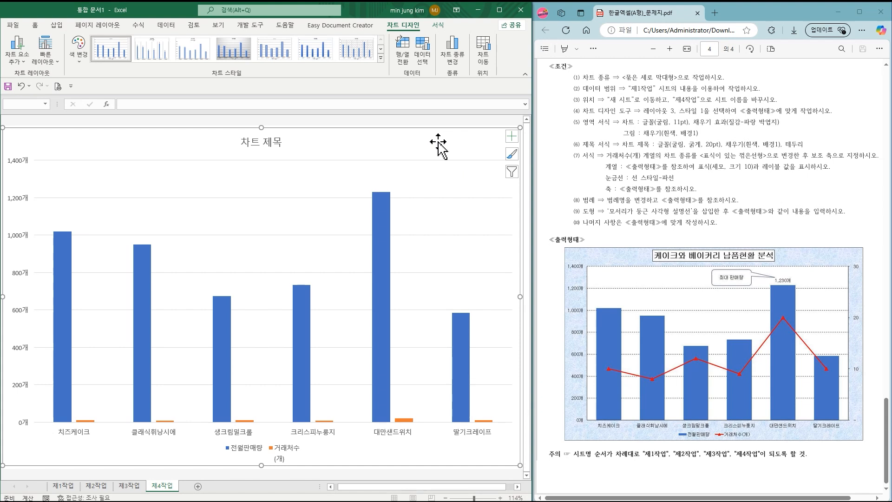
pyautogui.click(38, 26)
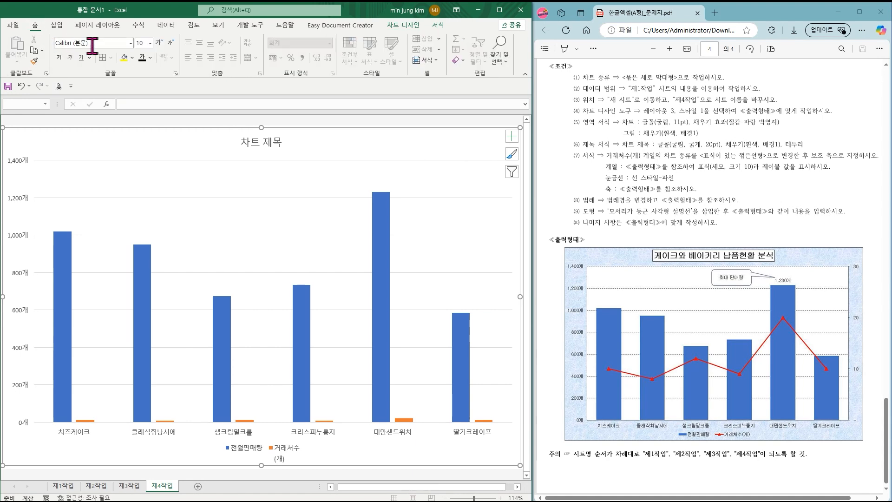
pyautogui.click(130, 43)
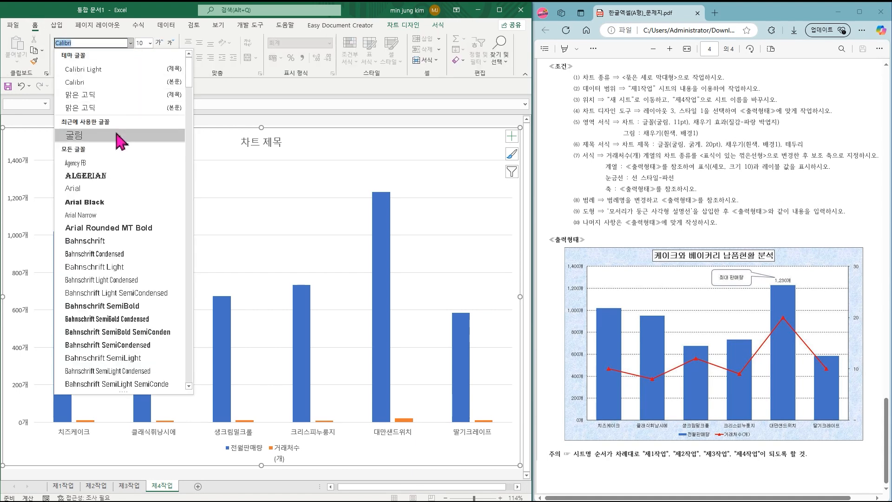
pyautogui.click(74, 135)
pyautogui.click(143, 42)
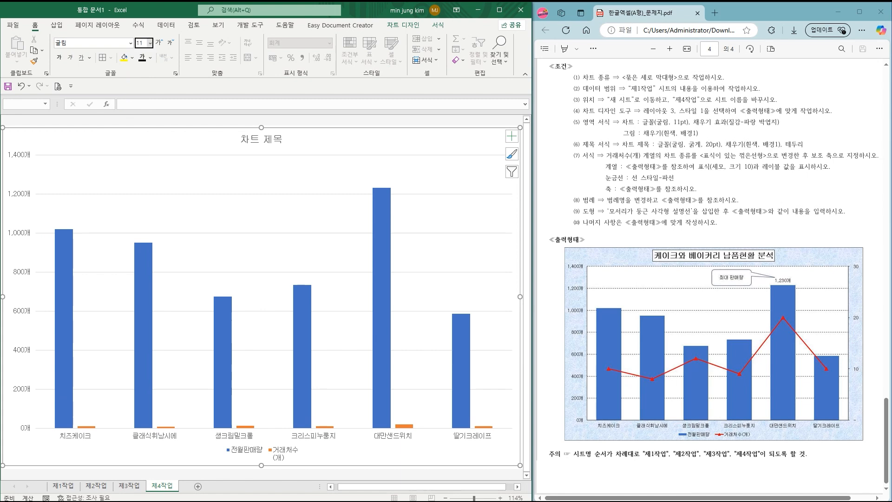
pyautogui.press('Return')
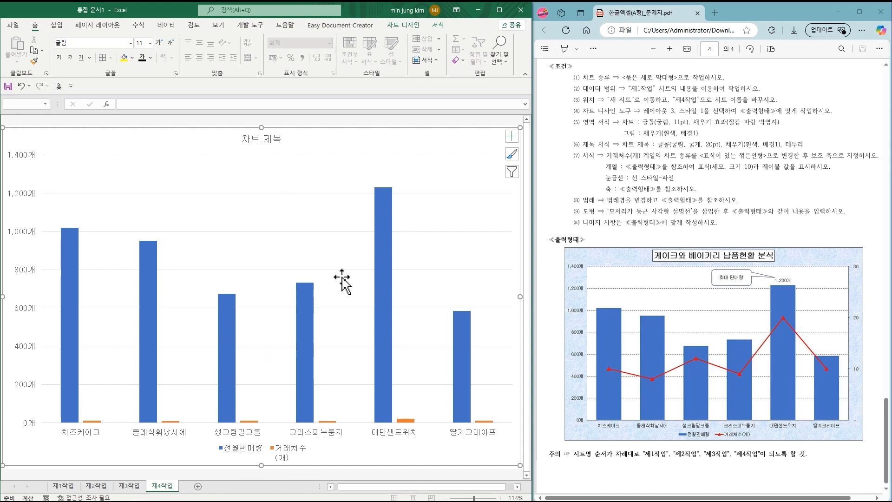
# Step: Fill the chart area with the 파랑 박엽지 texture, widening the Excel window to make room for the format settings
pyautogui.doubleClick(392, 144)
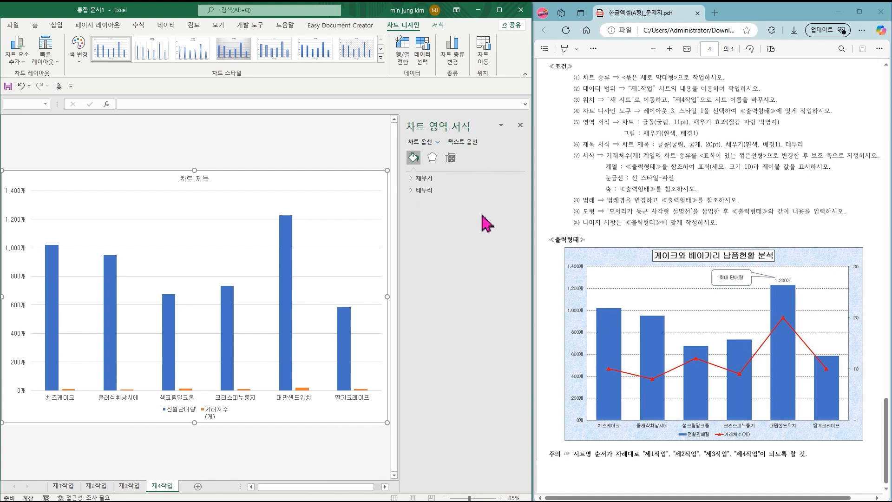
pyautogui.moveTo(532, 185); pyautogui.dragTo(551, 185)
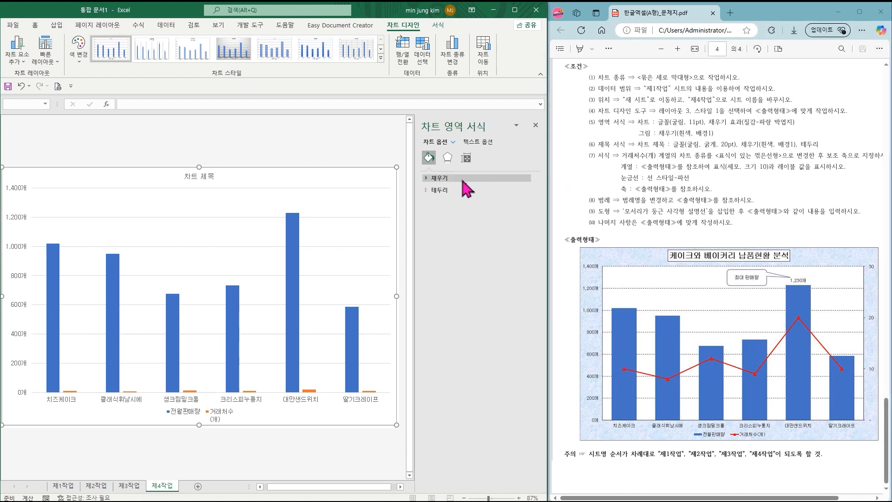
pyautogui.click(440, 179)
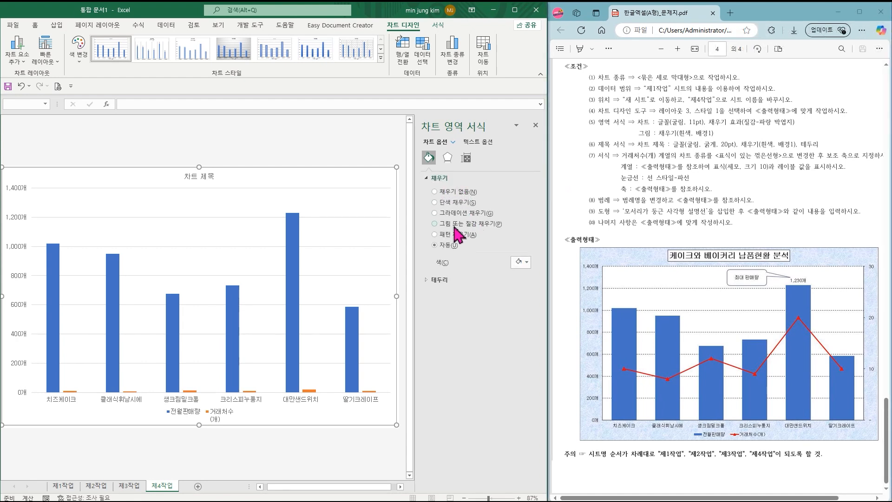
pyautogui.click(456, 225)
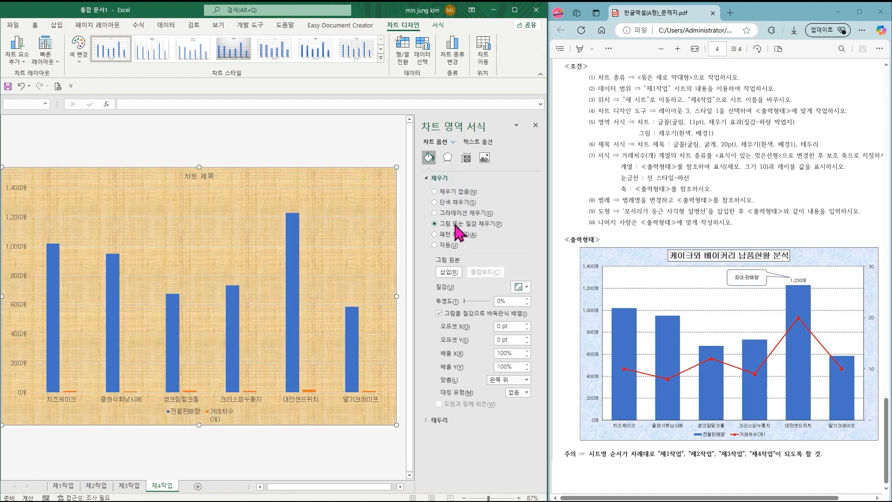
pyautogui.click(527, 287)
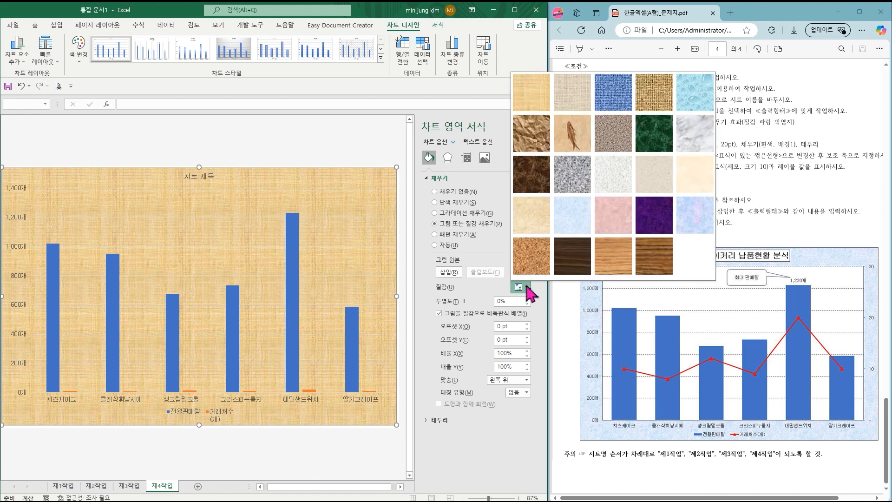
pyautogui.click(571, 225)
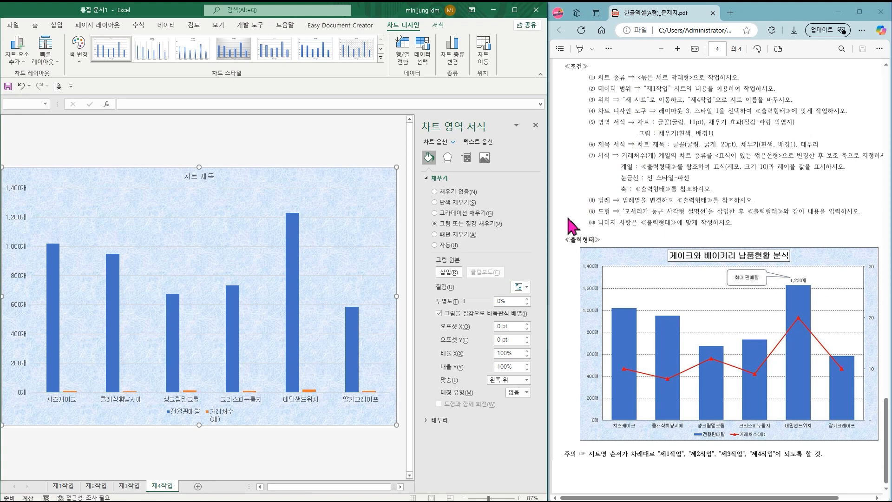
# Step: Give the chart's plot area a solid fill in 흰색, 배경 1
pyautogui.click(334, 201)
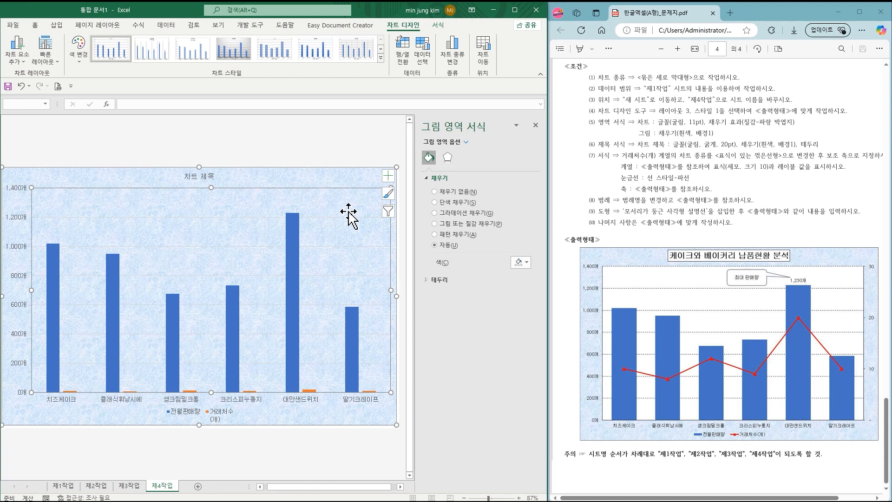
pyautogui.click(444, 205)
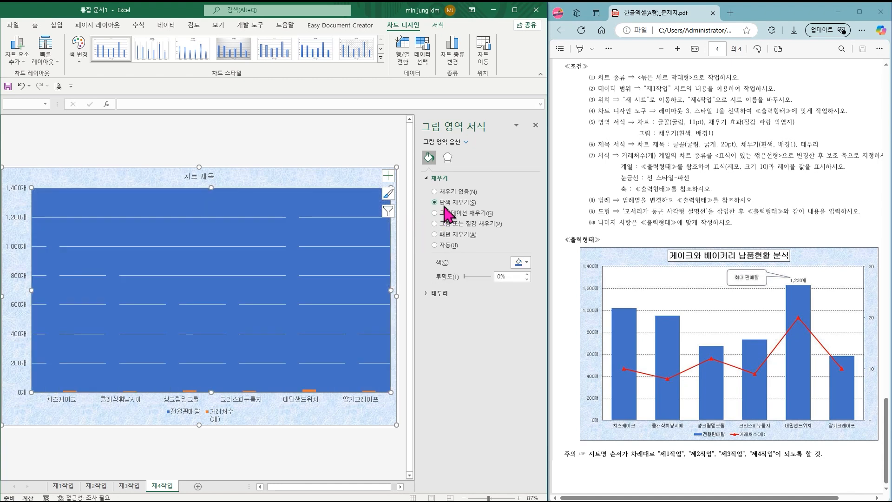
pyautogui.click(520, 262)
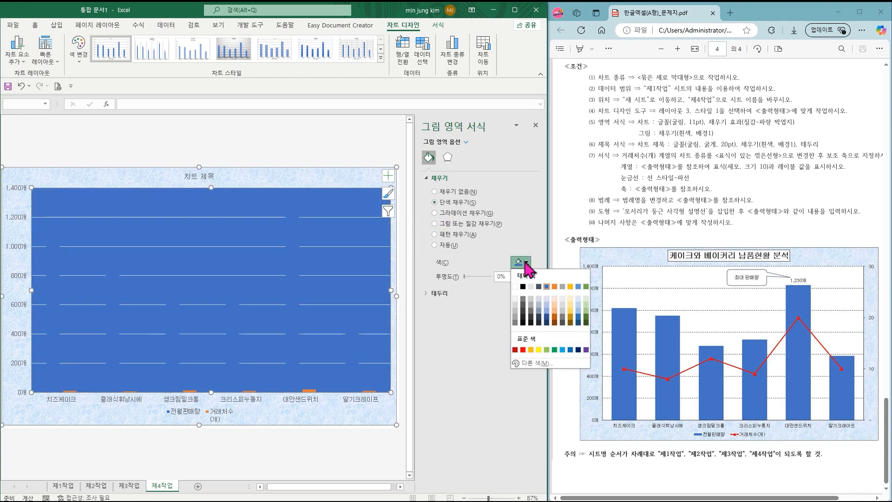
pyautogui.click(515, 287)
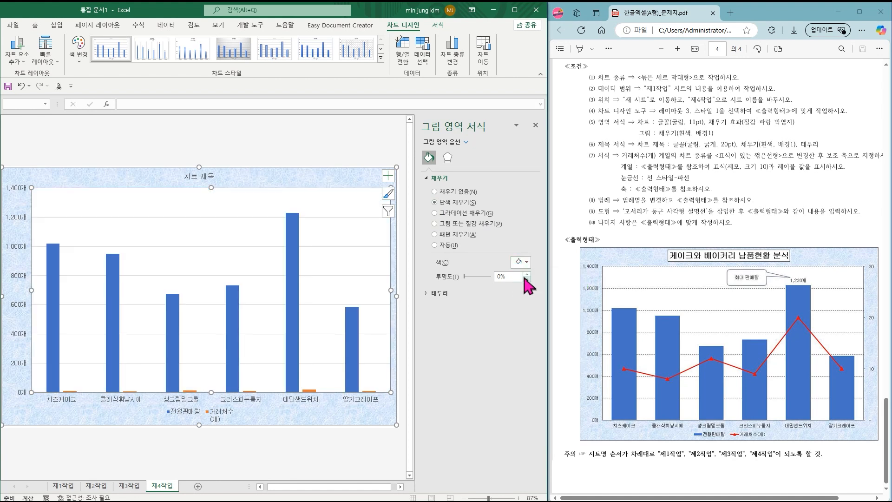
# Step: Following the PDF's title format condition, make the chart title bold at 20 pt and fill it with 흰색, 배경 1
pyautogui.moveTo(636, 144); pyautogui.dragTo(825, 145)
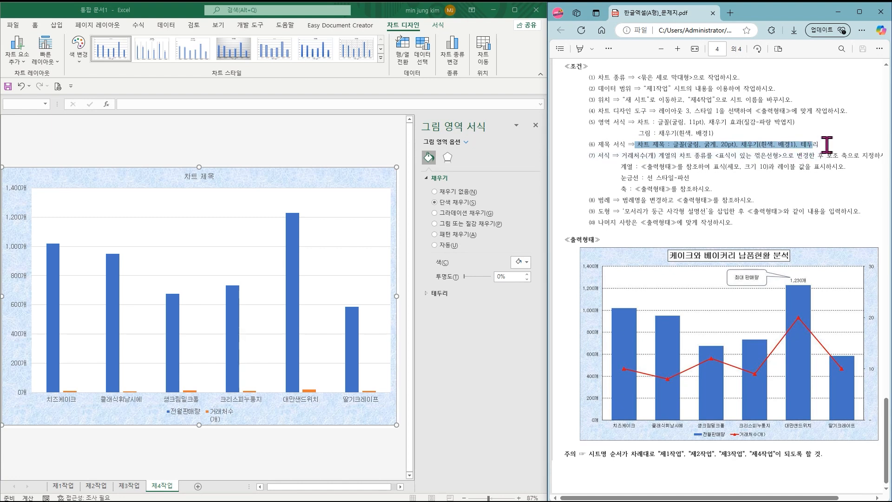
pyautogui.click(823, 153)
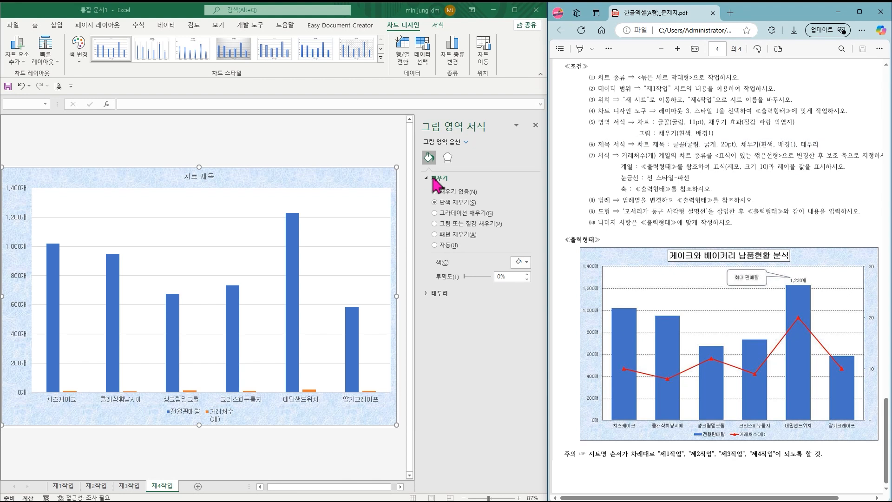
pyautogui.click(195, 177)
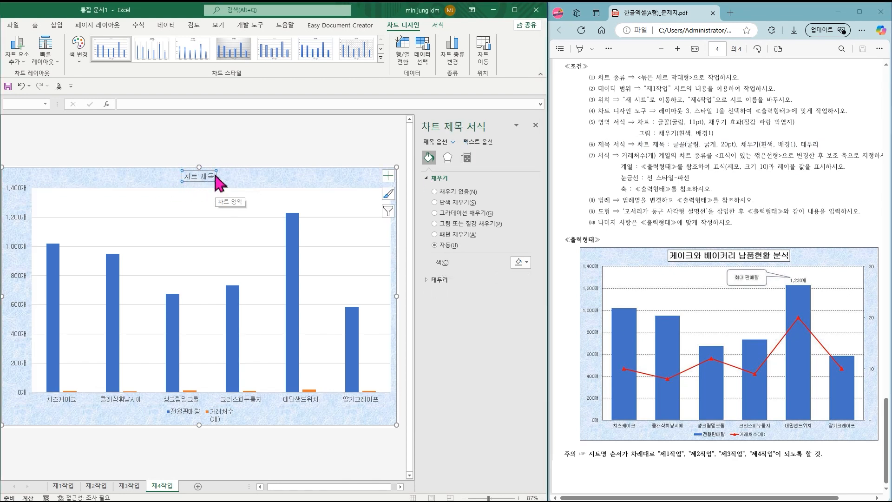
pyautogui.click(35, 26)
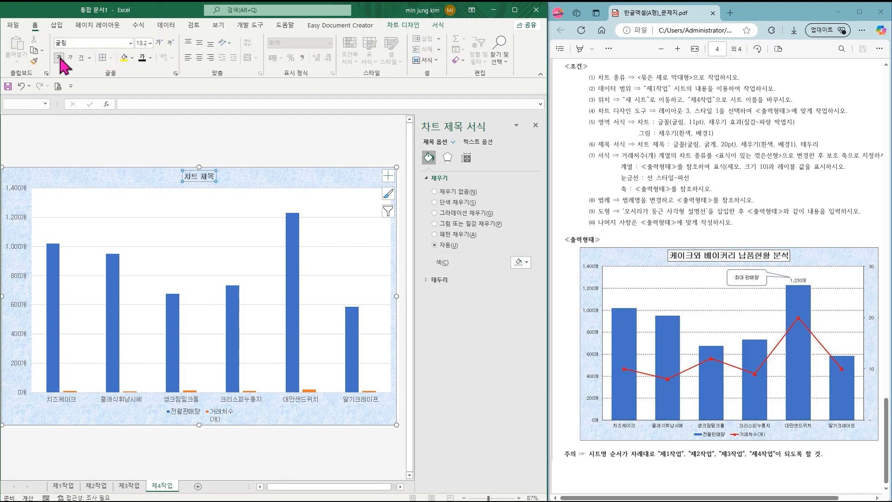
pyautogui.click(150, 43)
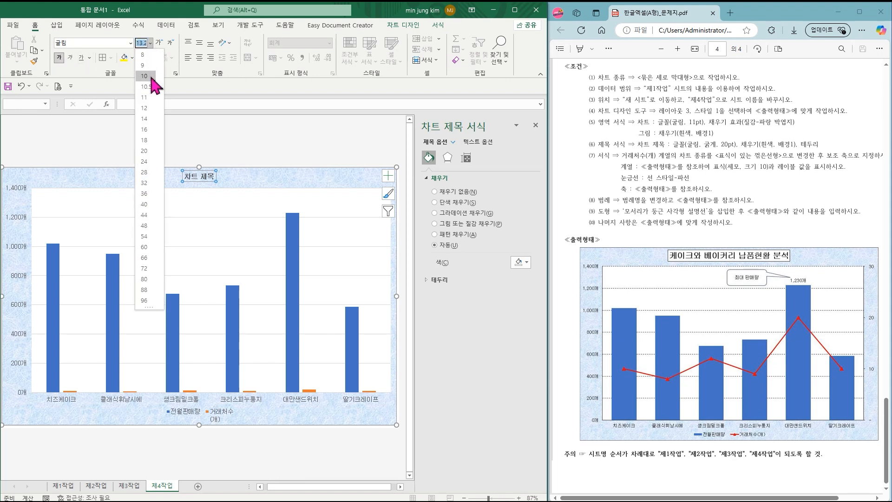
pyautogui.click(154, 151)
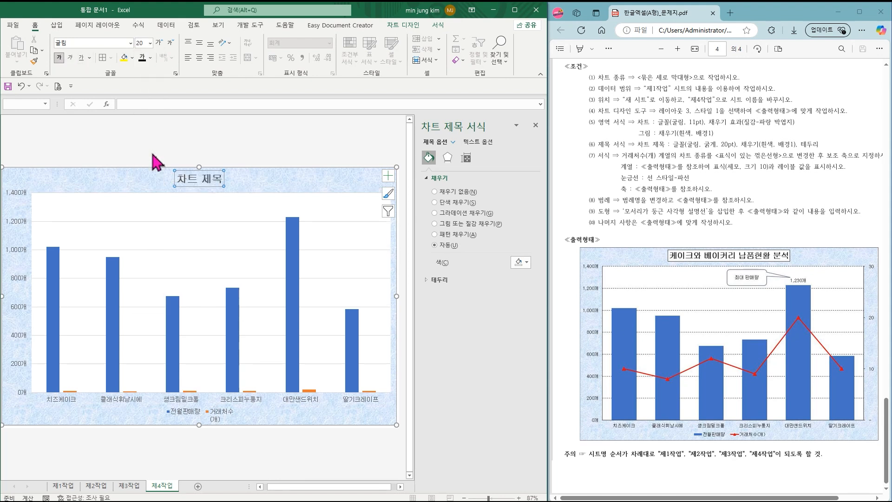
pyautogui.click(132, 58)
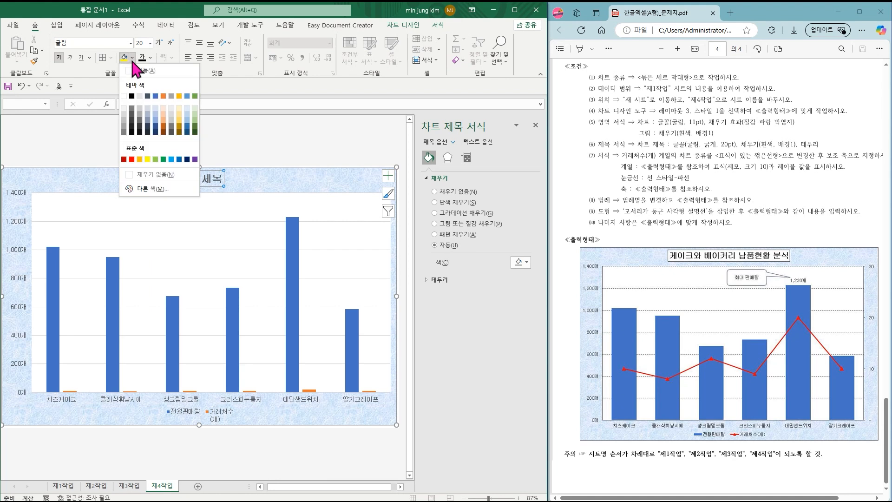
pyautogui.click(124, 97)
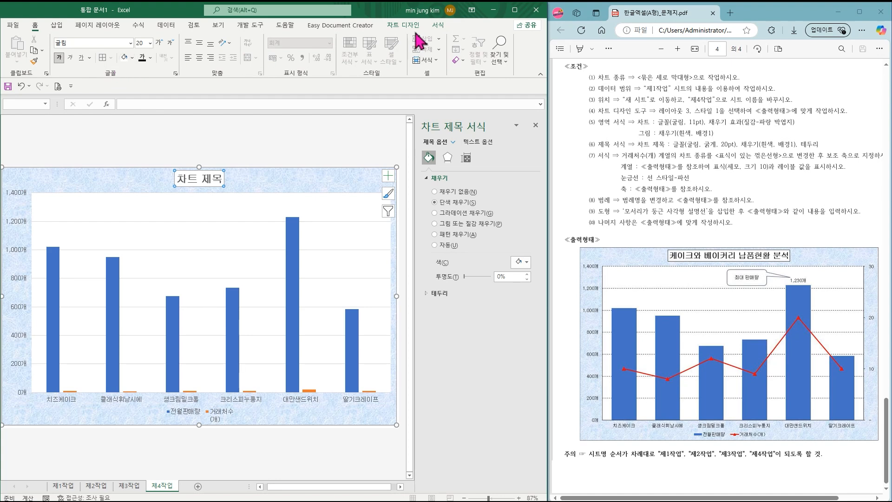
# Step: Give the chart title a border using the 자동 outline colour
pyautogui.click(443, 26)
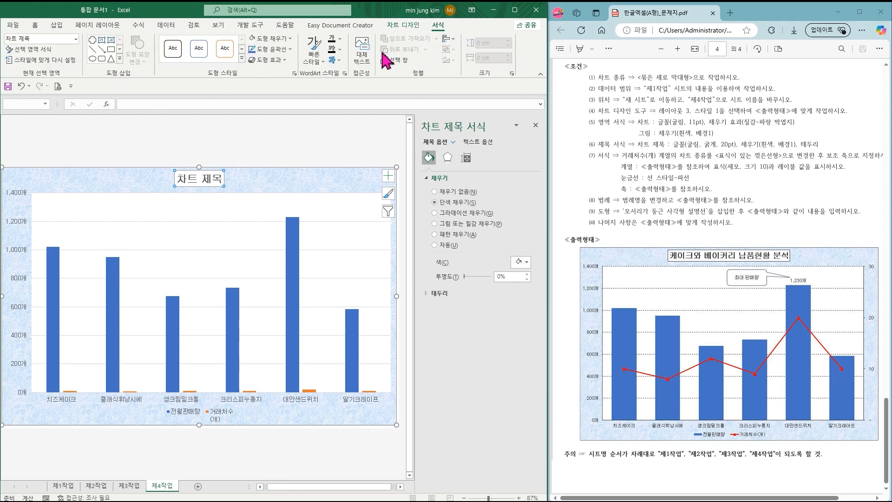
pyautogui.click(287, 49)
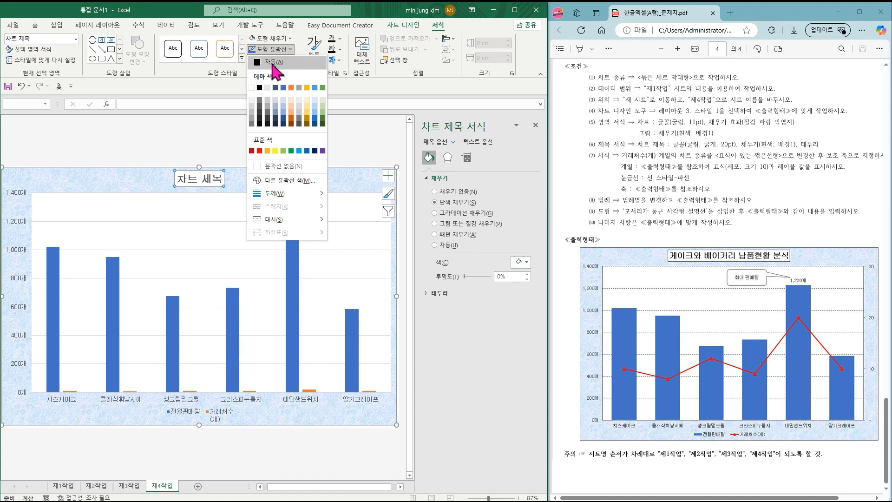
pyautogui.click(273, 63)
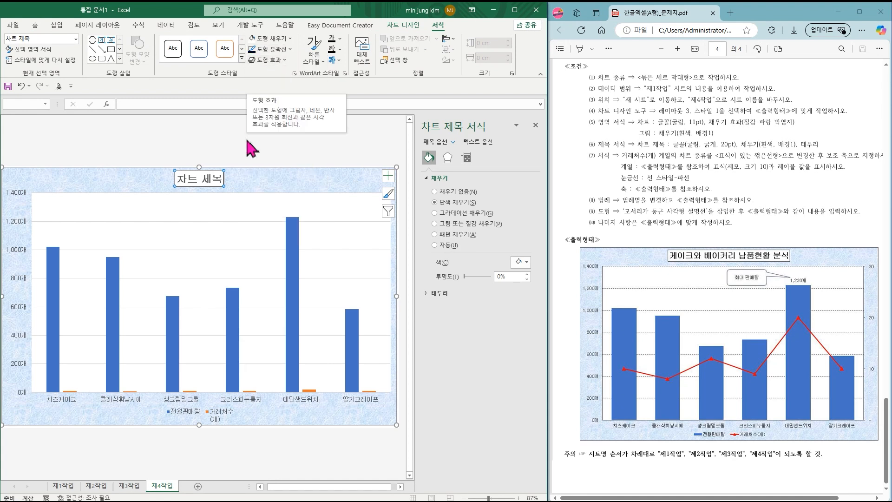
# Step: Replace the chart title's placeholder text with 케이크와 베이커리 납품현황 분석
pyautogui.click(198, 180)
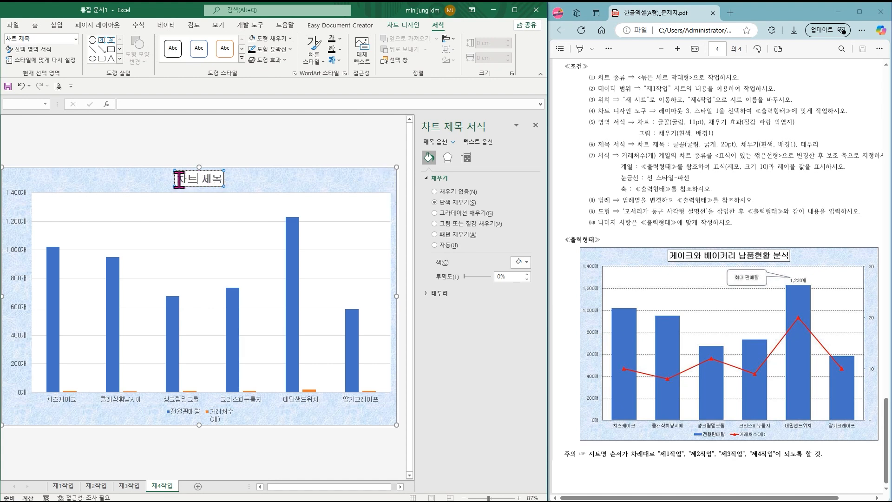
pyautogui.moveTo(179, 179); pyautogui.dragTo(222, 183)
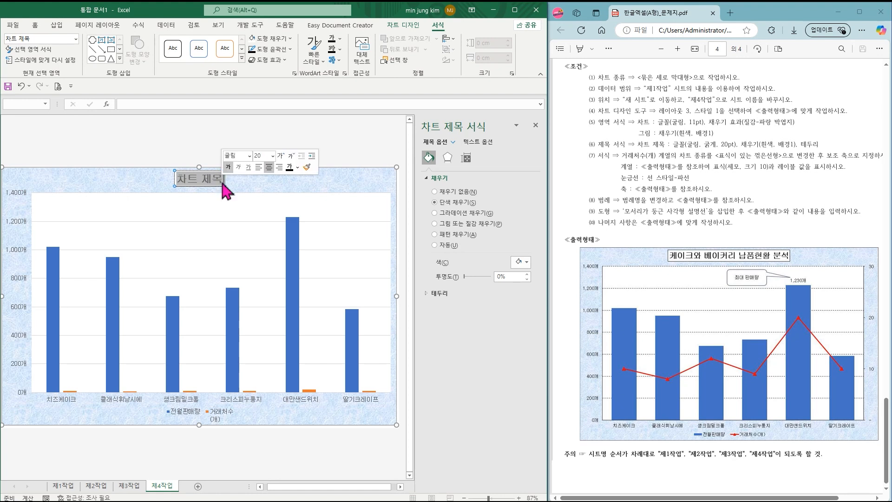
pyautogui.write('케이크와')
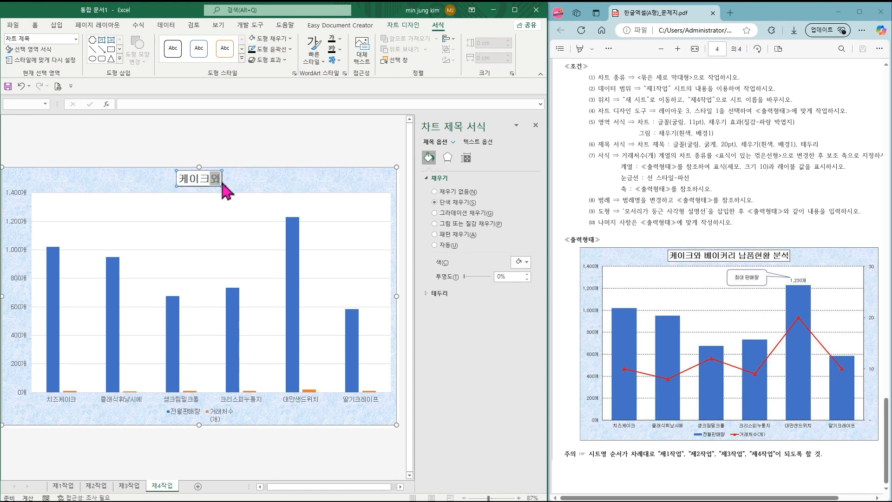
pyautogui.write(' 베이커리 납품')
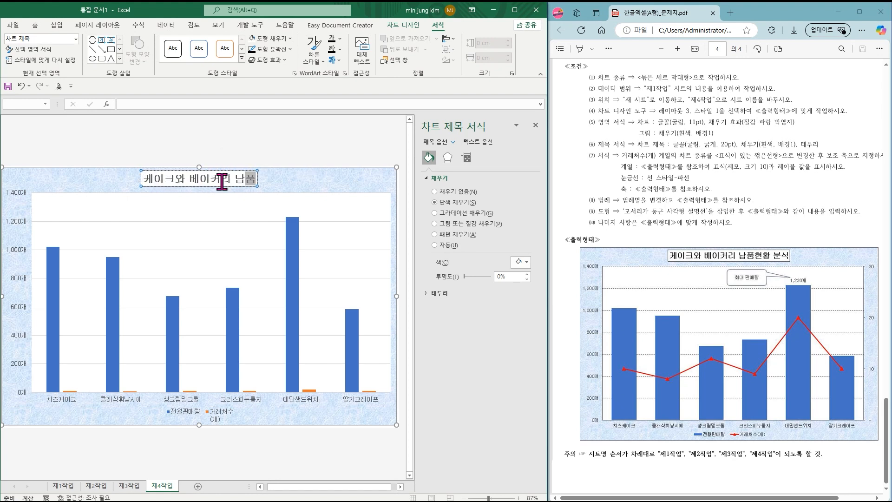
pyautogui.write('현황 분석')
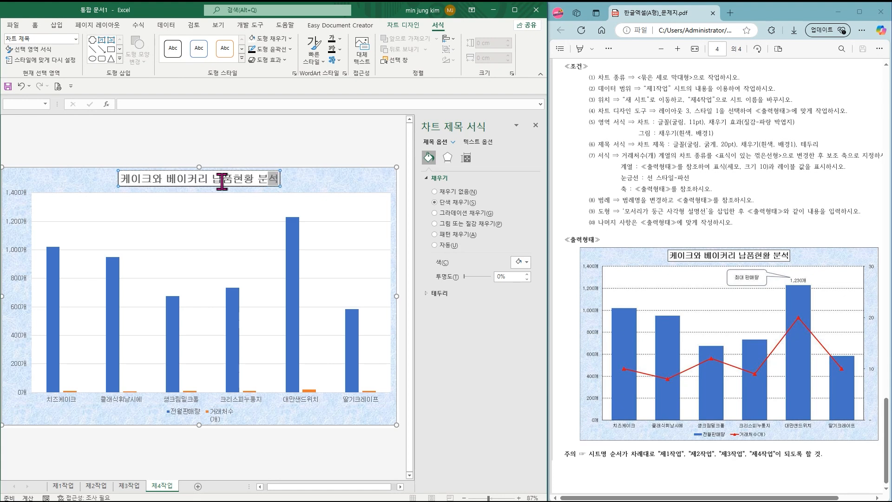
pyautogui.click(302, 181)
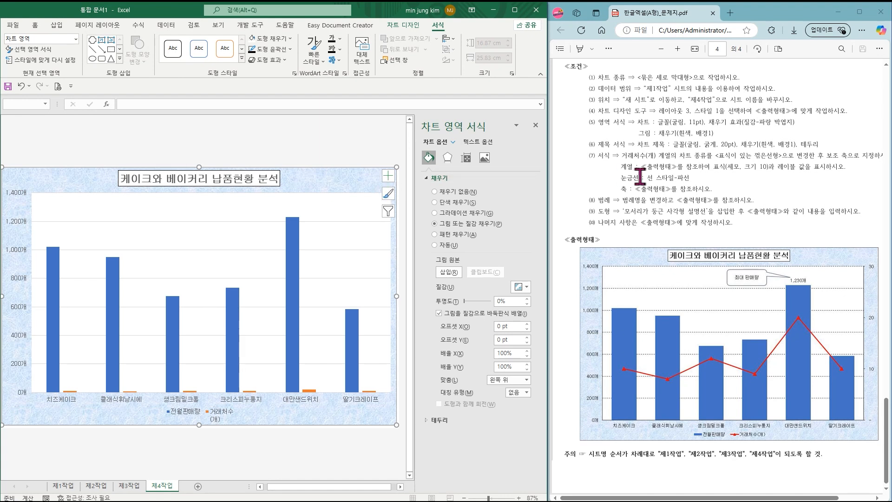
# Step: Following the PDF's series condition, change the 거래처수(개) series to 표식이 있는 꺾은선형 and plot it on the secondary axis
pyautogui.moveTo(626, 157); pyautogui.dragTo(751, 157)
pyautogui.click(753, 160)
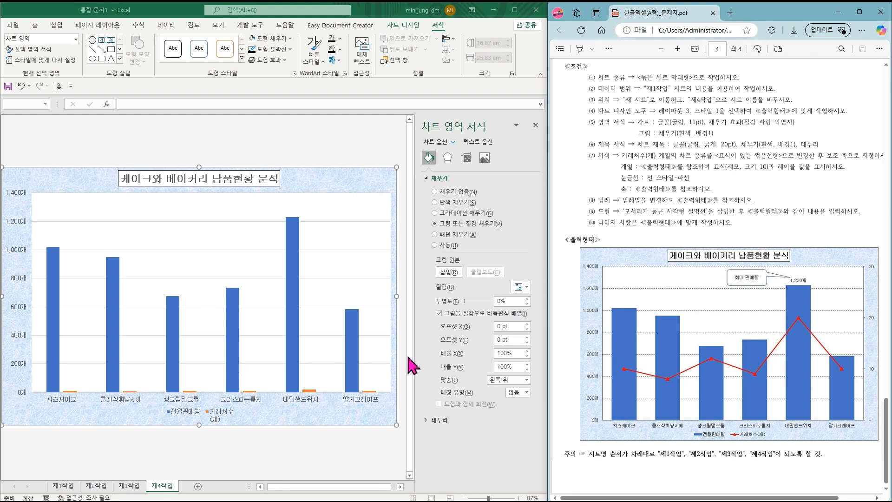
pyautogui.click(257, 400)
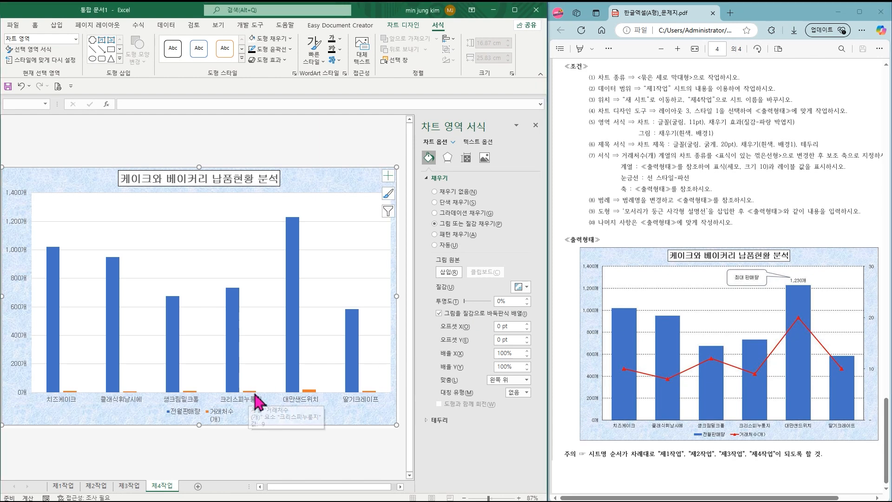
pyautogui.click(308, 391)
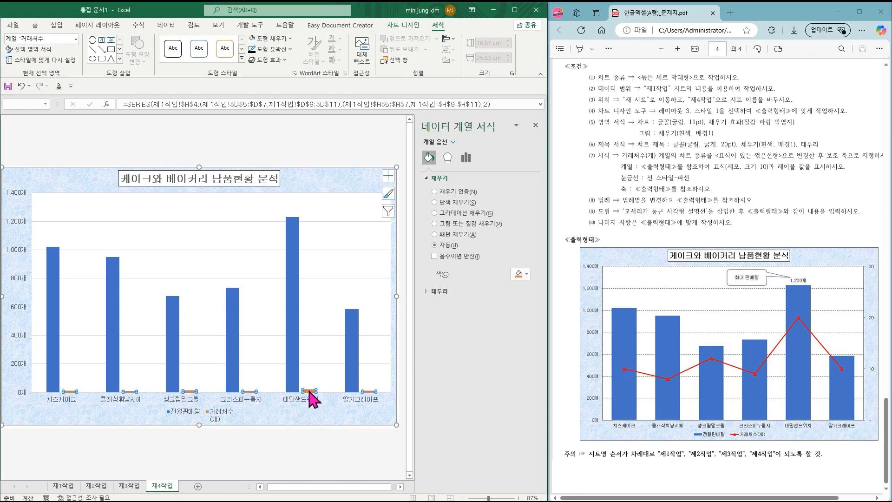
pyautogui.moveTo(314, 398)
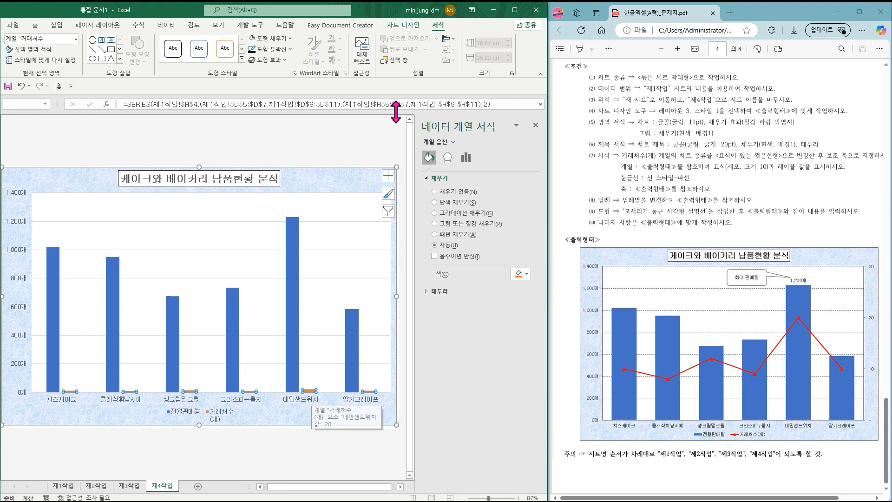
pyautogui.click(403, 25)
pyautogui.click(458, 52)
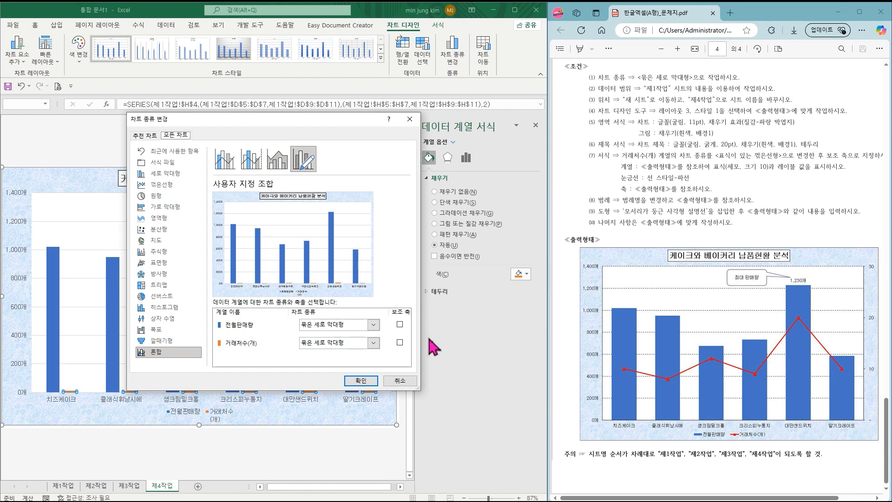
pyautogui.click(373, 343)
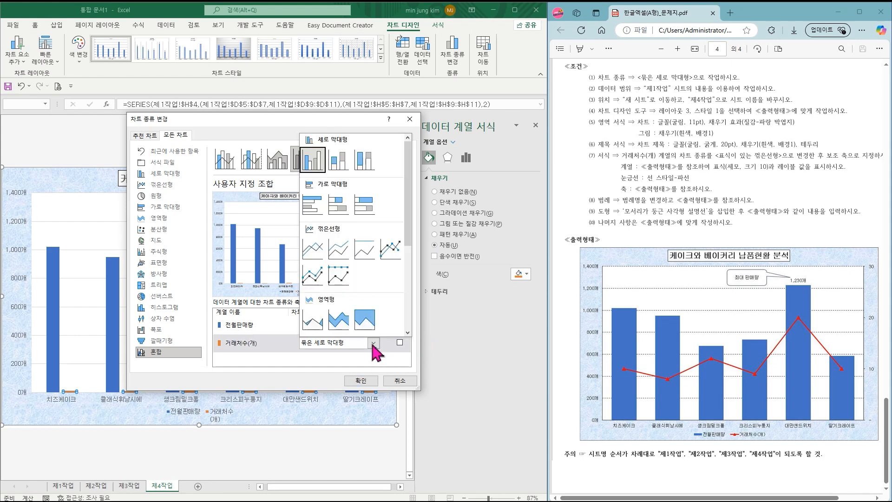
pyautogui.click(390, 249)
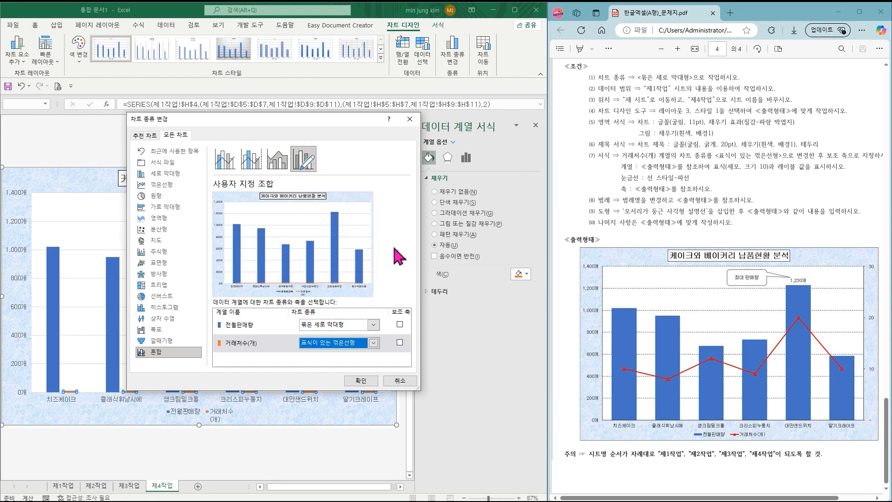
pyautogui.click(400, 342)
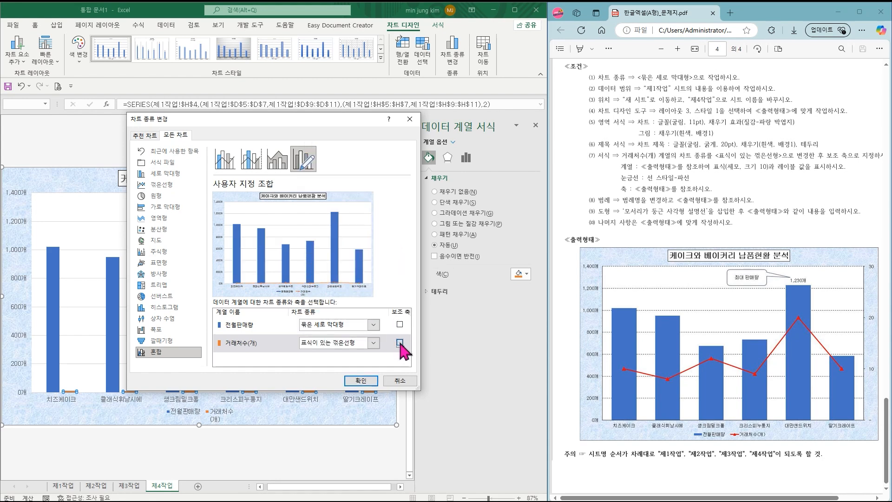
pyautogui.click(367, 381)
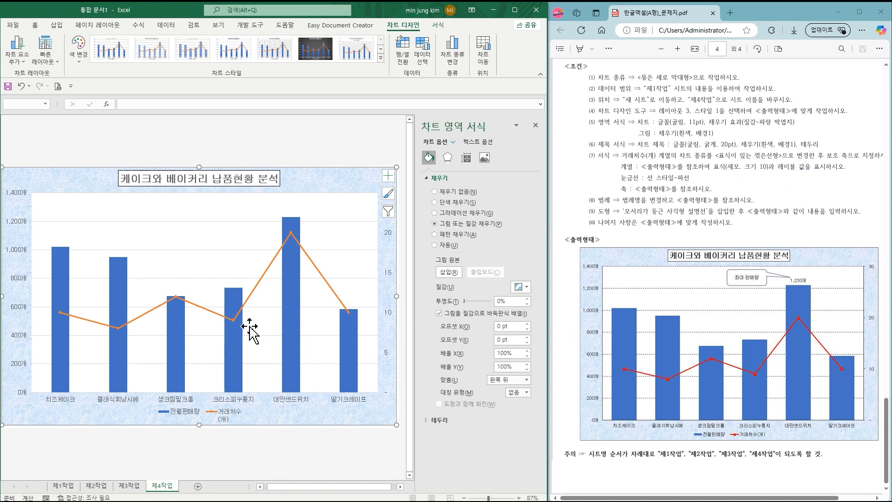
# Step: Give the 거래처수(개) line series built-in triangle markers with a size of 10
pyautogui.click(221, 320)
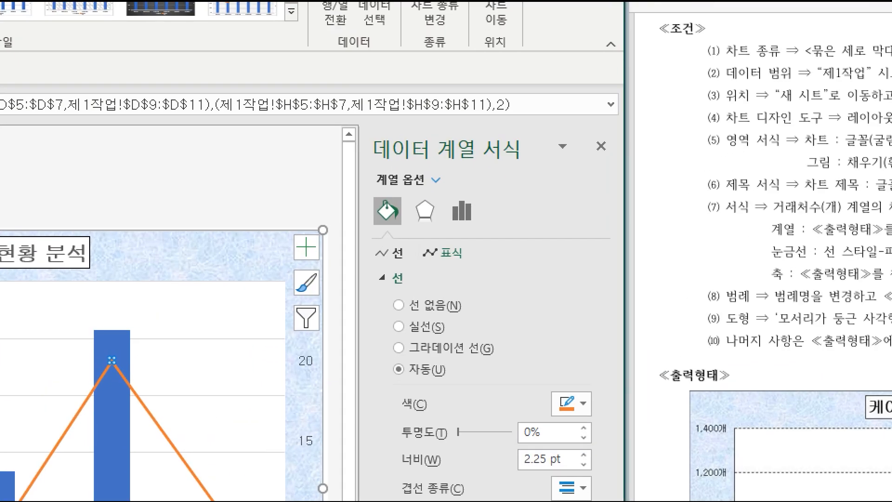
pyautogui.moveTo(369, 196)
pyautogui.mouseDown()
pyautogui.moveTo(402, 233)
pyautogui.moveTo(476, 270)
pyautogui.mouseUp()
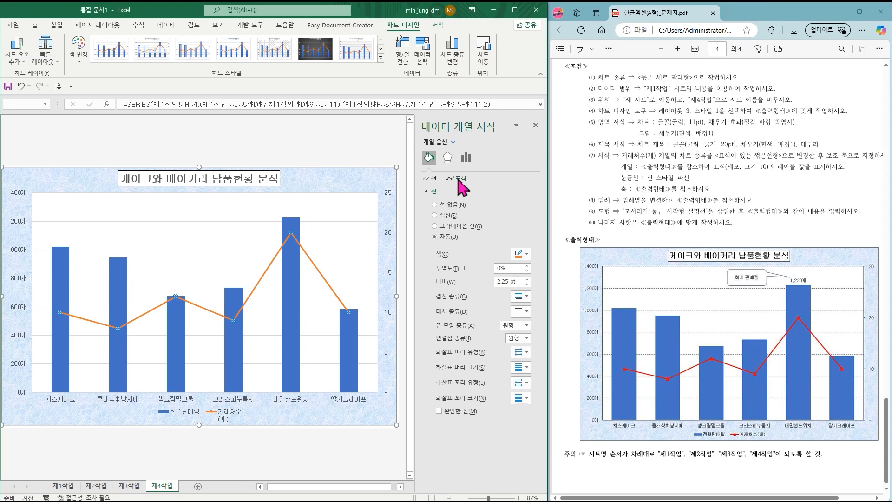
pyautogui.click(452, 252)
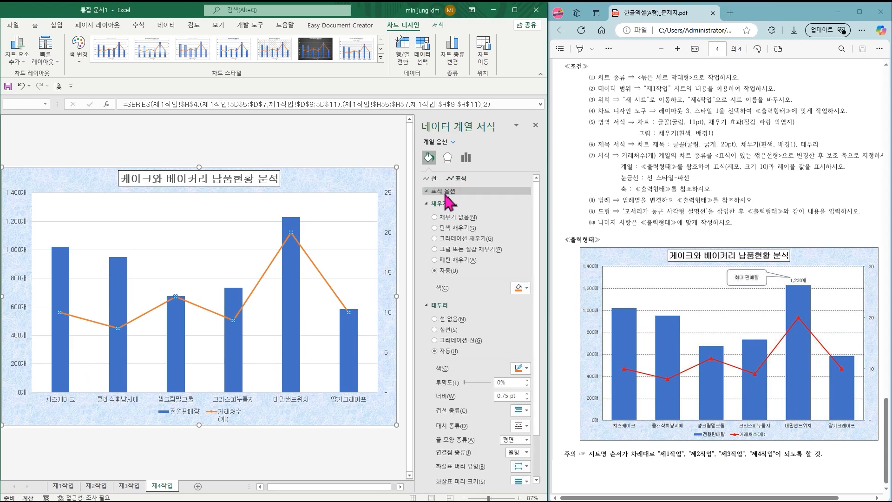
pyautogui.click(445, 193)
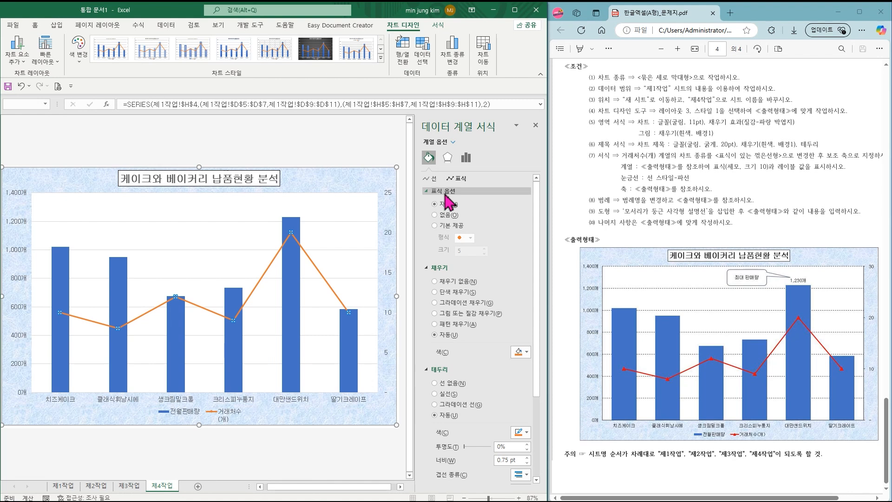
pyautogui.click(449, 227)
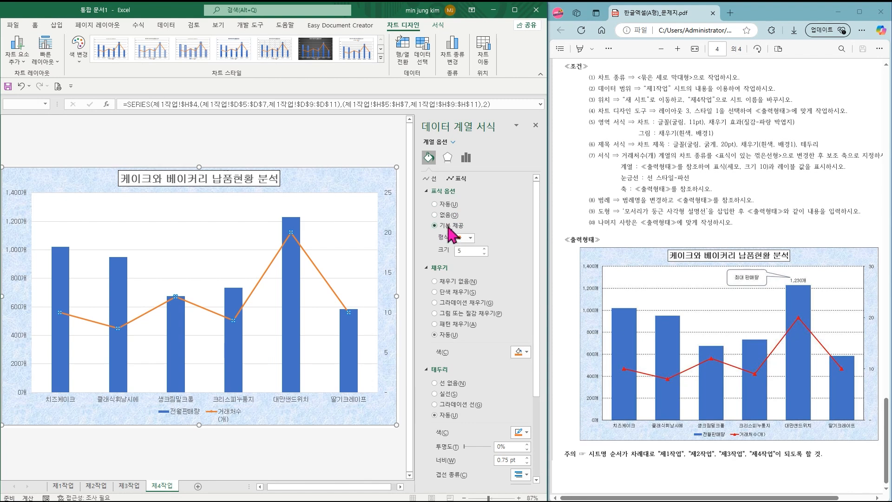
pyautogui.click(471, 238)
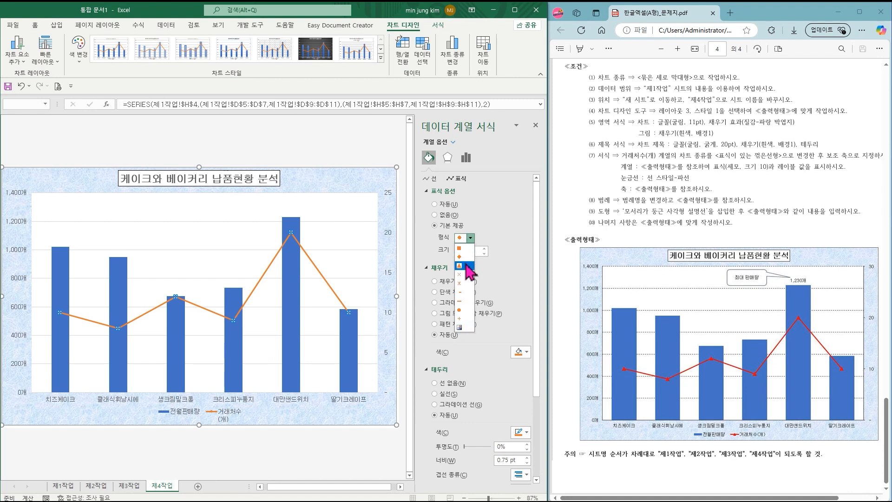
pyautogui.click(466, 267)
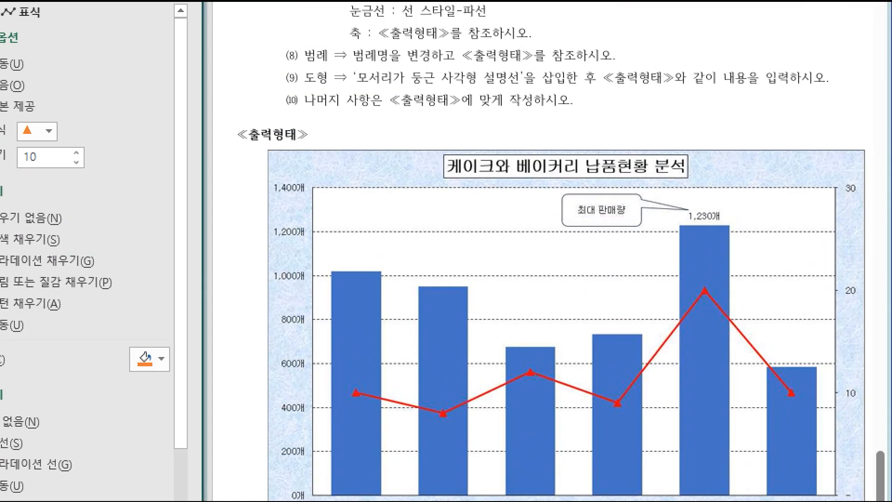
# Step: Add a data label to only the 대만샌드위치 column of the 전월판매량 series
pyautogui.moveTo(783, 269); pyautogui.dragTo(810, 291)
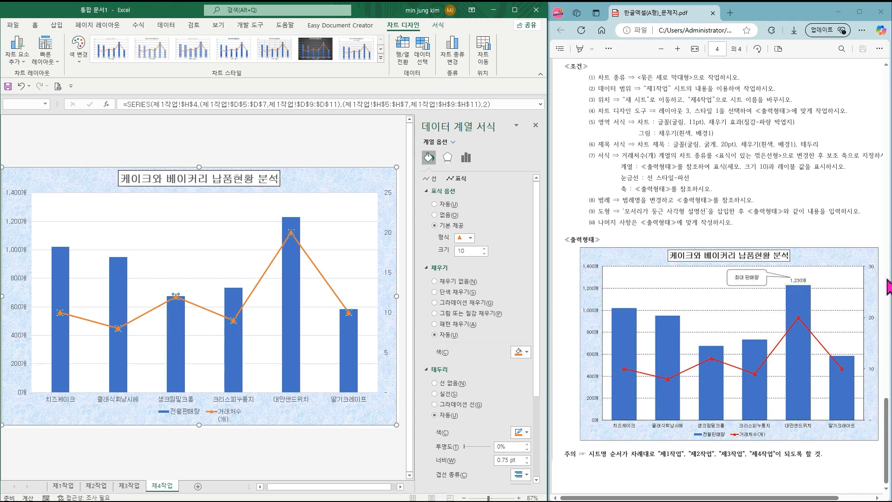
pyautogui.click(292, 300)
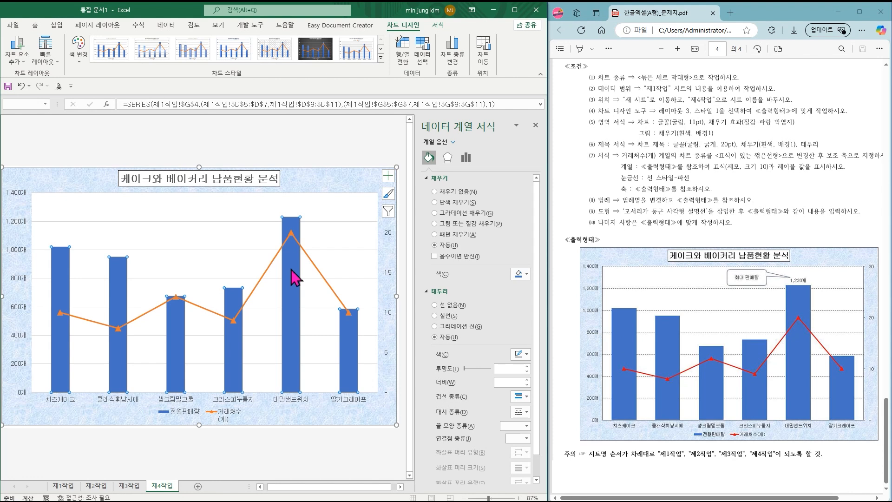
pyautogui.click(292, 278)
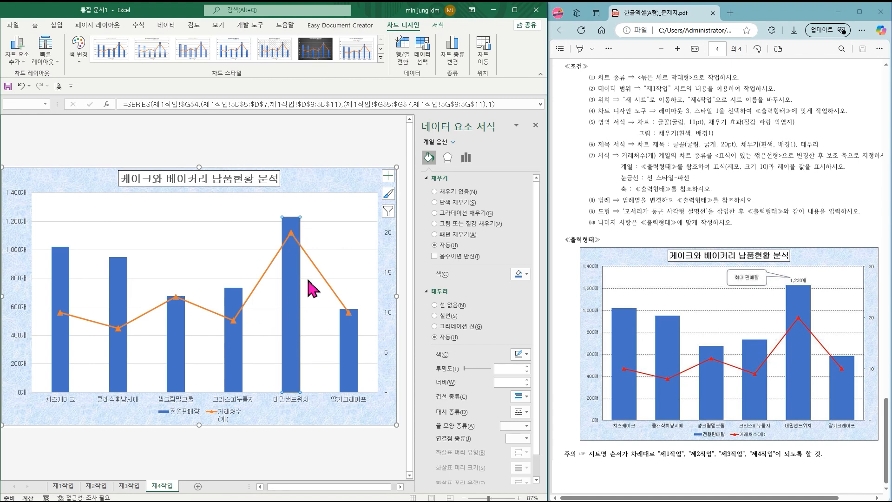
pyautogui.rightClick(296, 273)
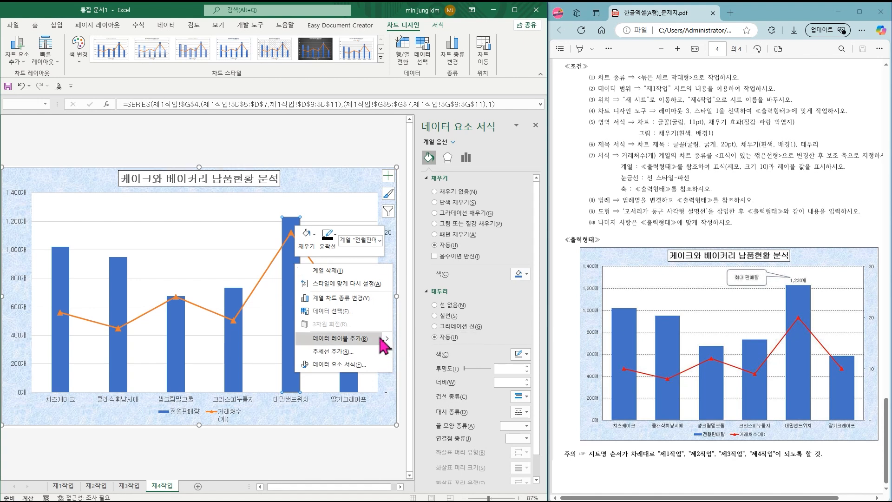
pyautogui.moveTo(387, 348)
pyautogui.click(429, 340)
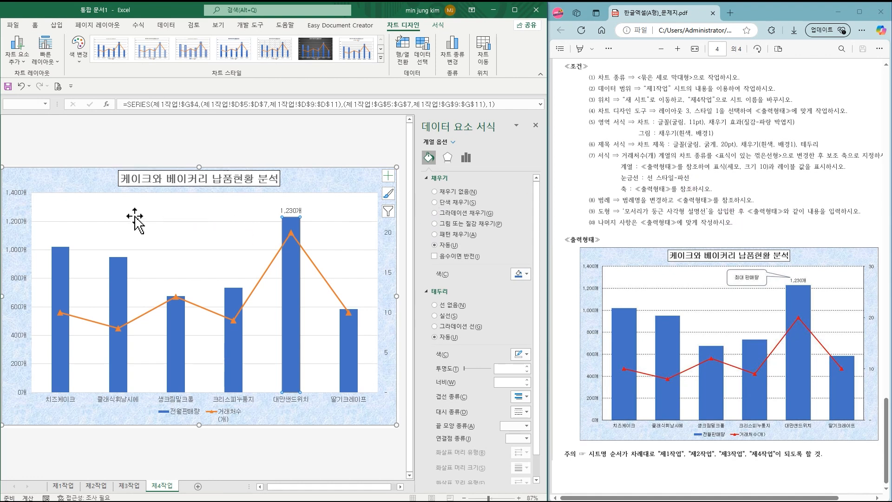
# Step: Change the dash type of the chart's major horizontal gridlines to 파선
pyautogui.click(228, 222)
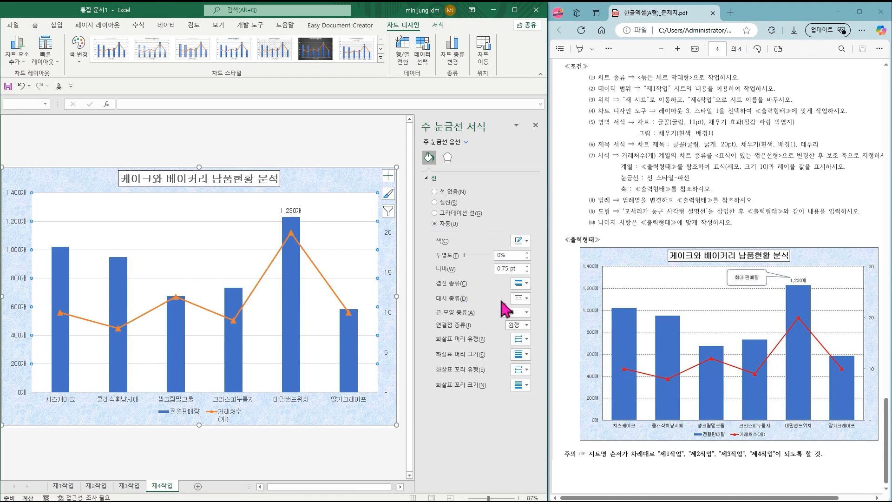
pyautogui.click(519, 299)
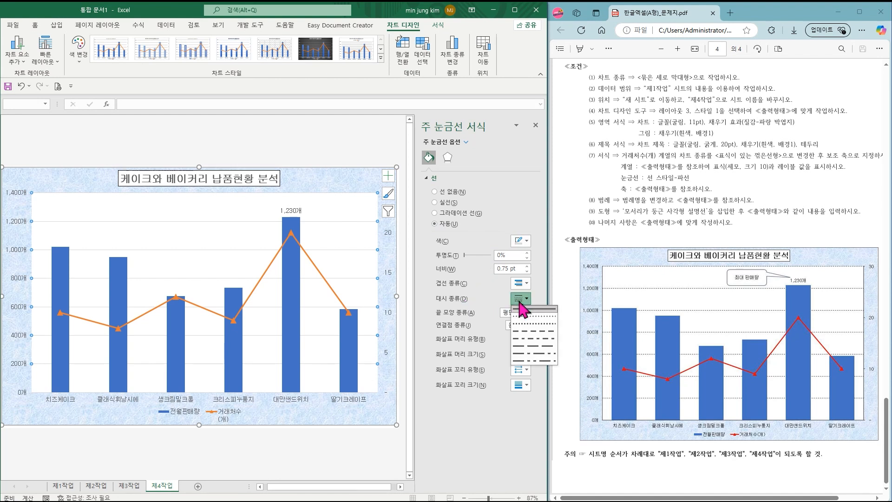
pyautogui.click(532, 331)
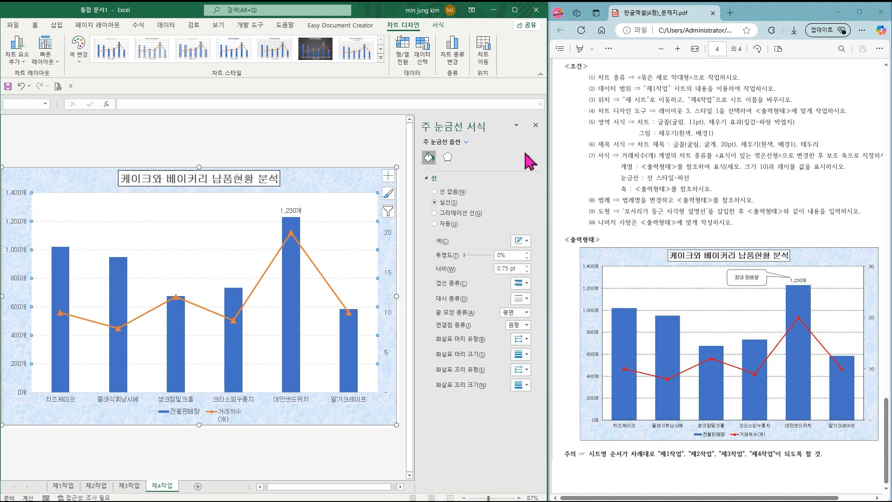
pyautogui.click(535, 125)
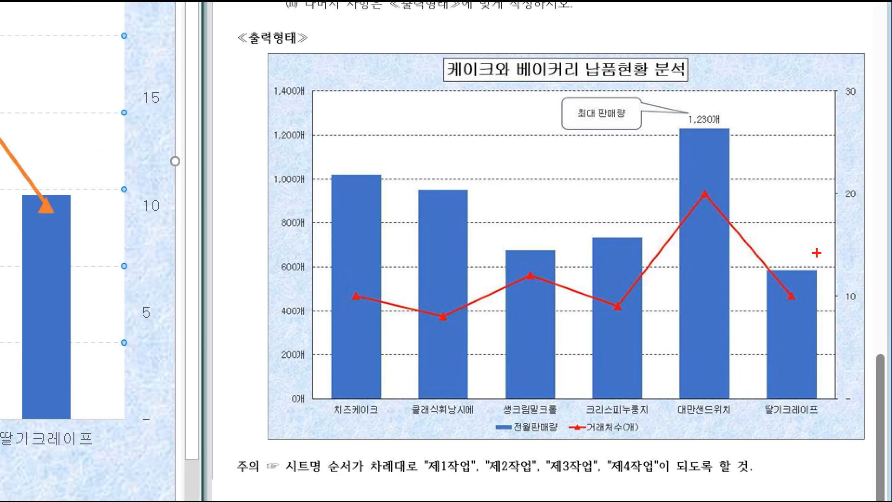
# Step: Match the secondary vertical axis to the sample output with a maximum of 30 and a major unit of 10
pyautogui.moveTo(833, 389); pyautogui.dragTo(868, 409)
pyautogui.moveTo(829, 77); pyautogui.dragTo(873, 111)
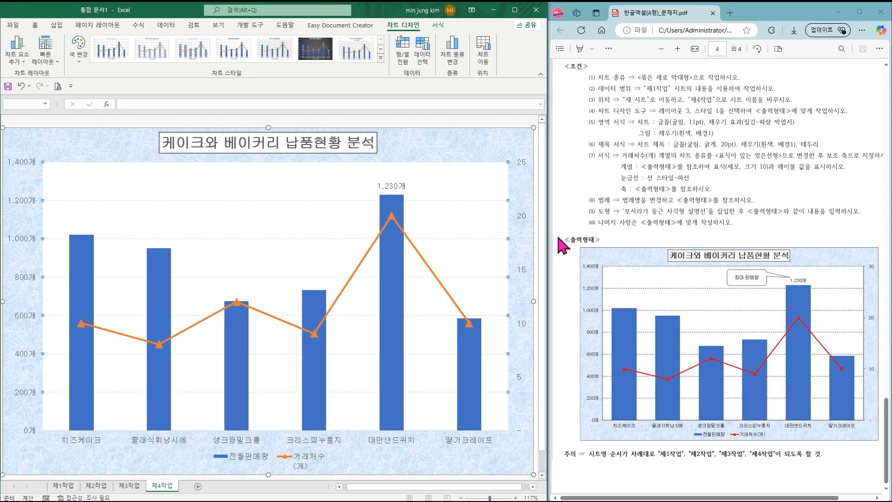
pyautogui.click(522, 228)
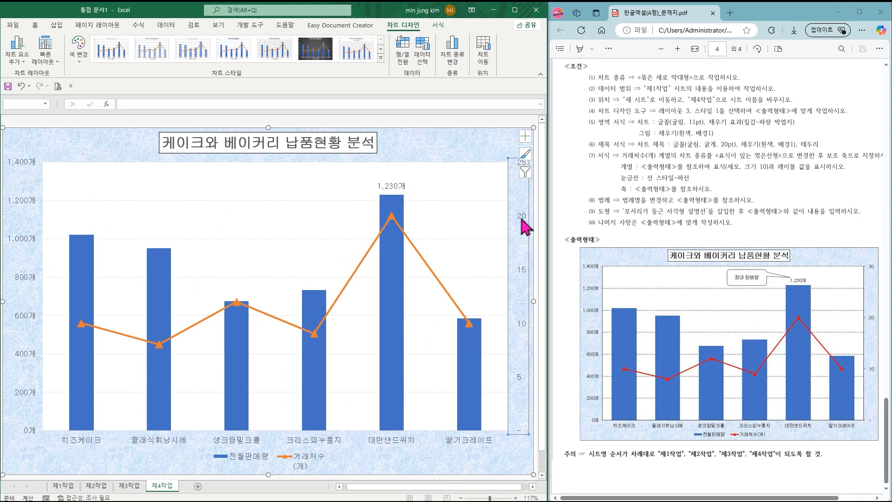
pyautogui.doubleClick(523, 228)
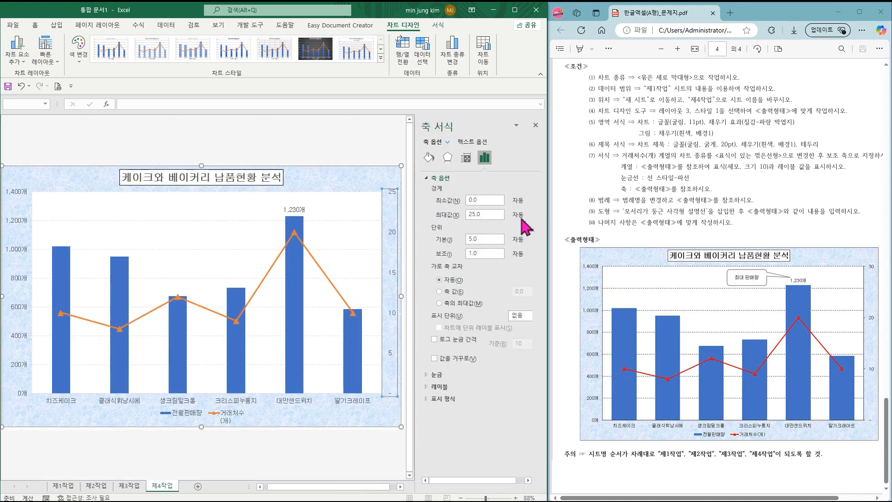
pyautogui.doubleClick(483, 214)
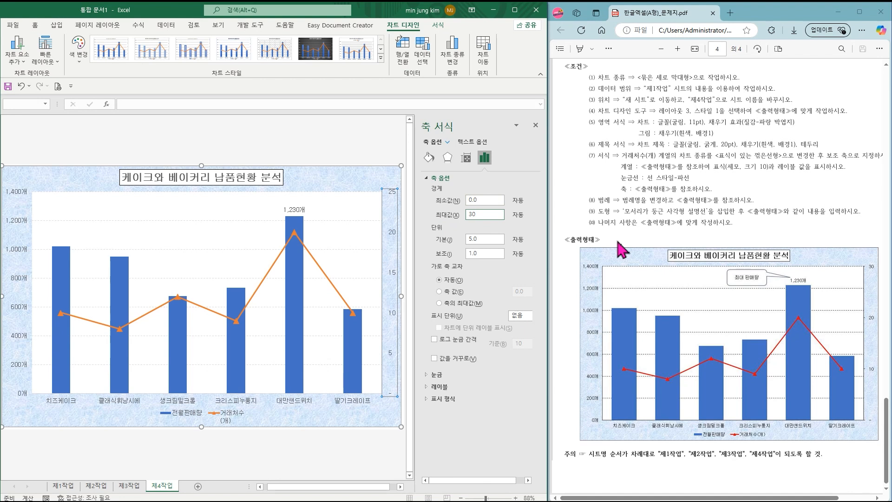
pyautogui.doubleClick(477, 238)
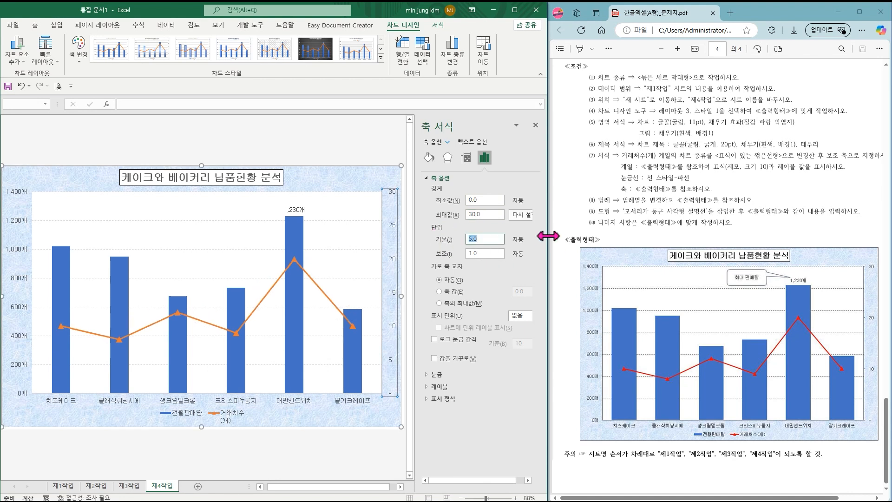
pyautogui.write('10')
pyautogui.press('Return')
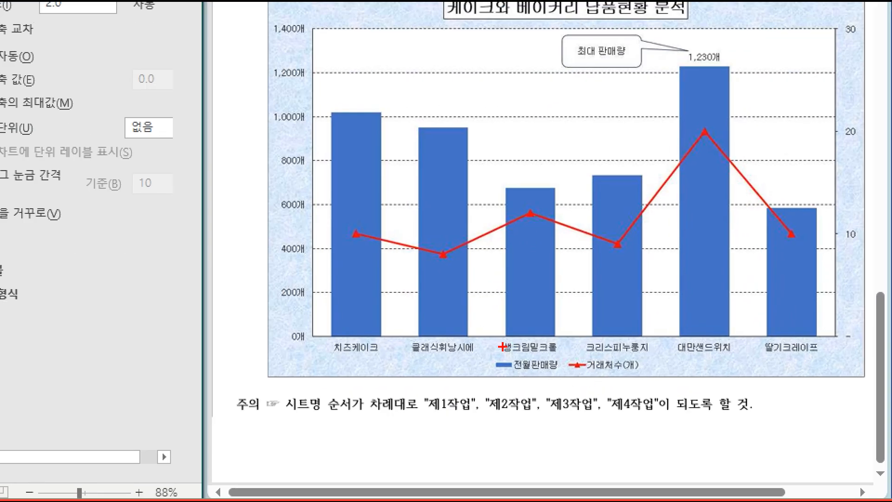
# Step: Rename the line series in the chart's data source to 거래처수(개) so its legend entry has no line break
pyautogui.moveTo(482, 351)
pyautogui.mouseDown()
pyautogui.moveTo(554, 379)
pyautogui.moveTo(654, 379)
pyautogui.mouseUp()
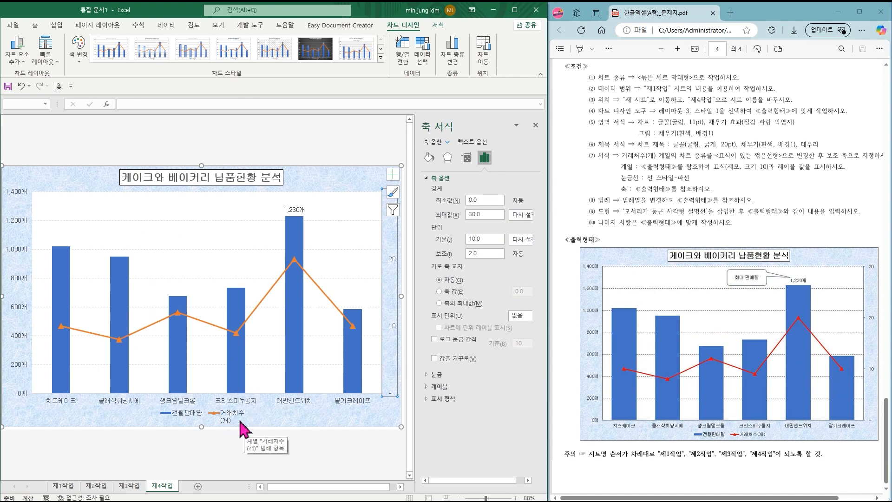
pyautogui.click(68, 486)
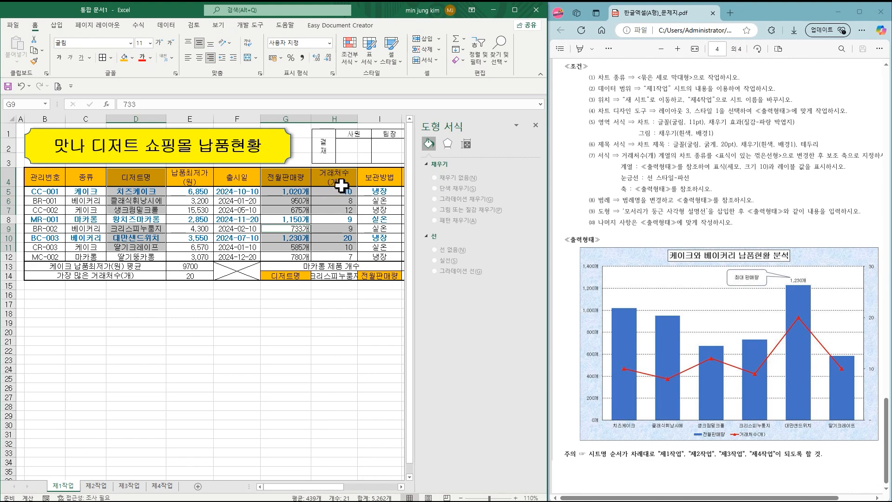
pyautogui.click(176, 486)
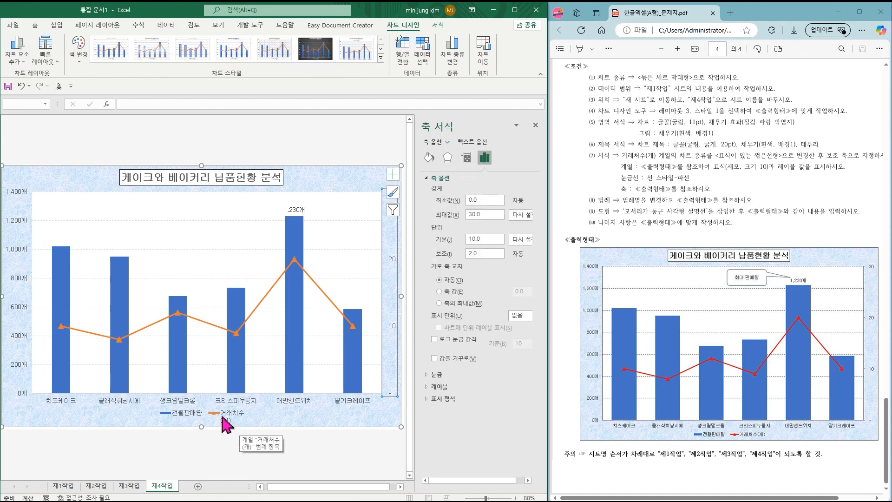
pyautogui.click(226, 424)
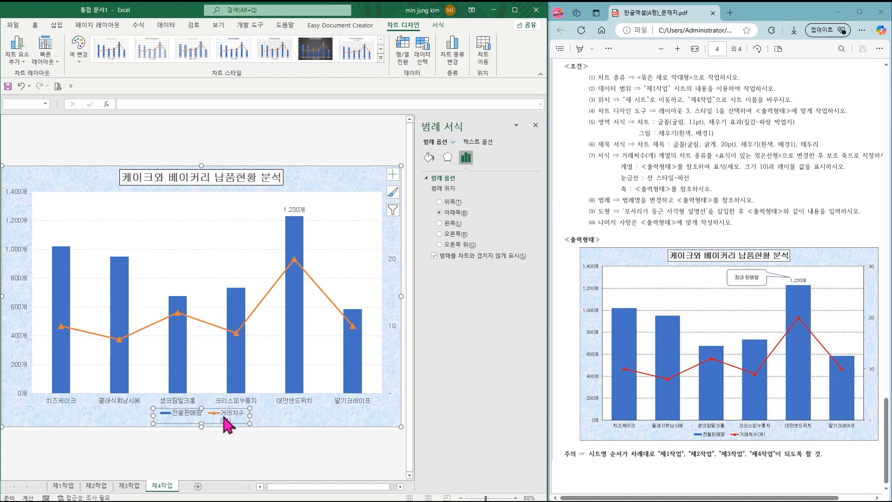
pyautogui.rightClick(226, 421)
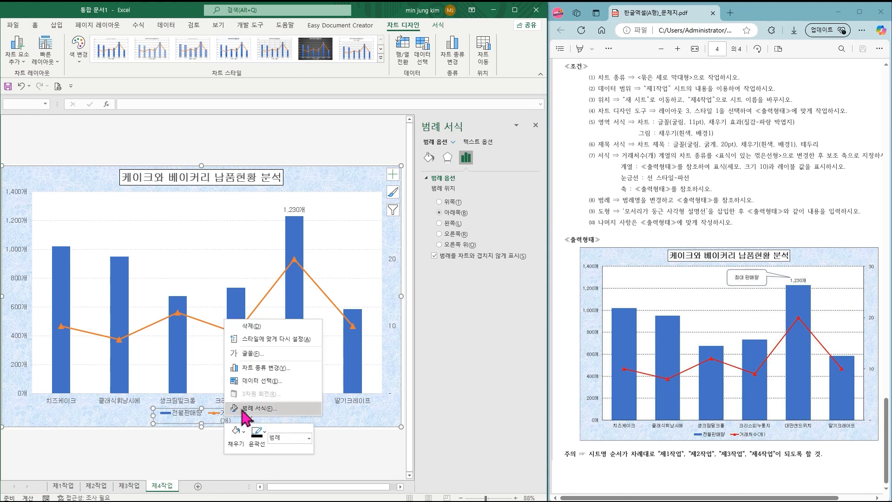
pyautogui.click(268, 381)
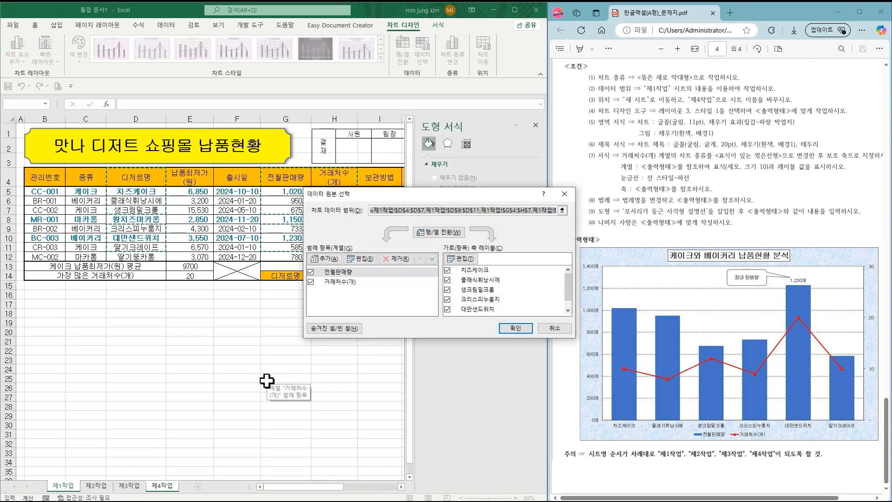
pyautogui.click(354, 282)
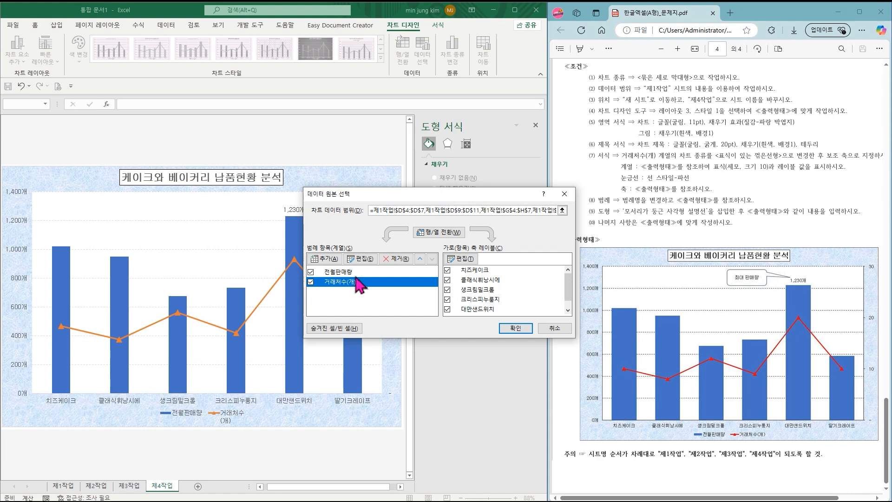
pyautogui.click(364, 258)
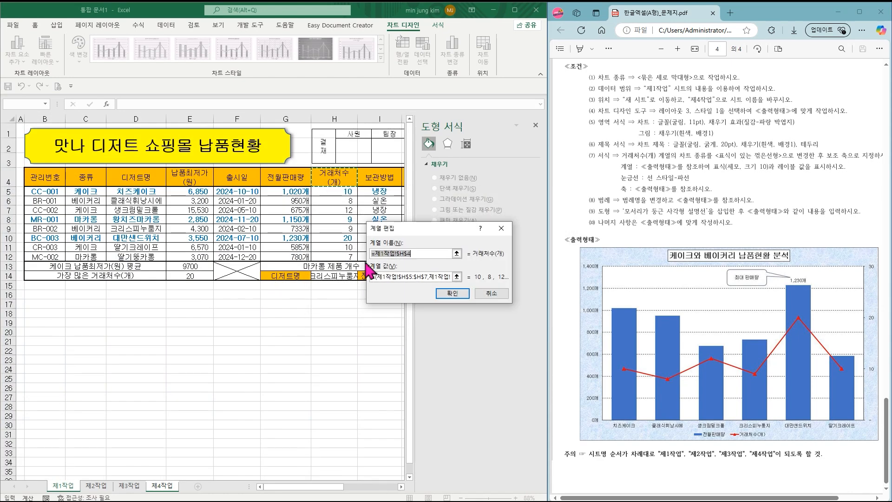
pyautogui.write('거래처수(개')
pyautogui.click(461, 295)
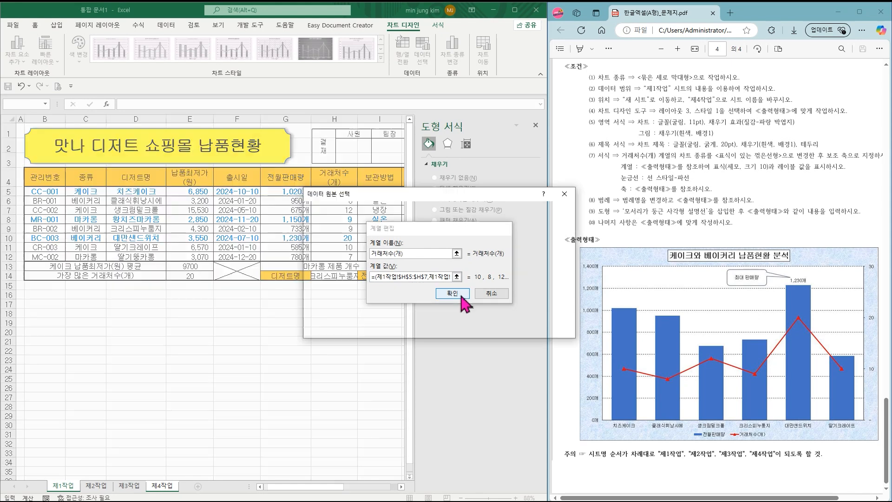
pyautogui.click(522, 333)
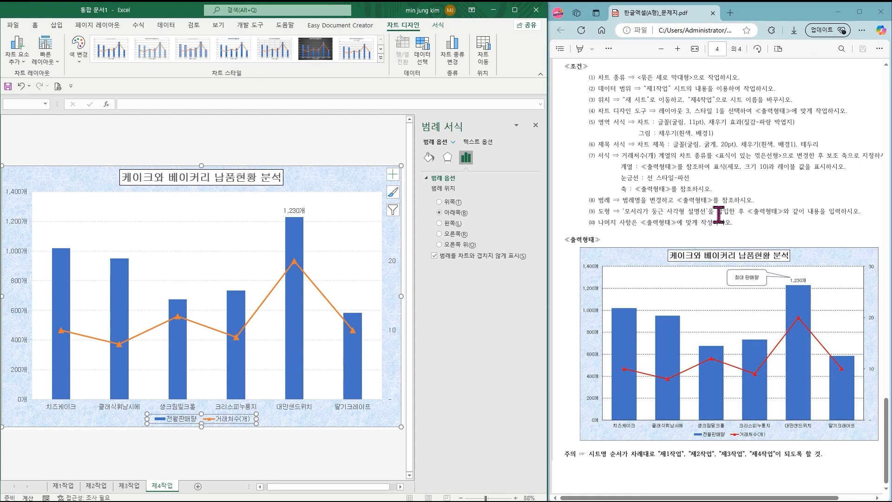
# Step: Draw a rounded-rectangle callout about 3.8 cm wide and 1.3 cm high beside the 1,230개 label and point its tail at that label
pyautogui.click(58, 27)
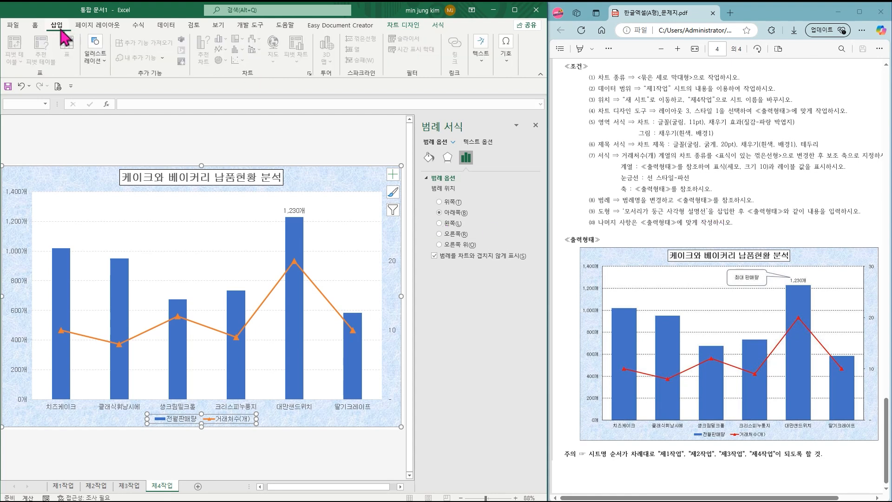
pyautogui.click(95, 55)
pyautogui.click(114, 97)
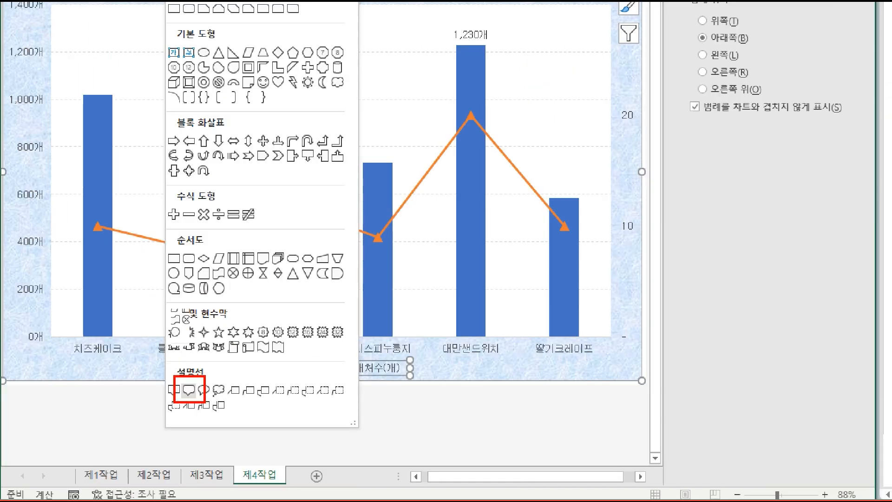
pyautogui.press('Escape')
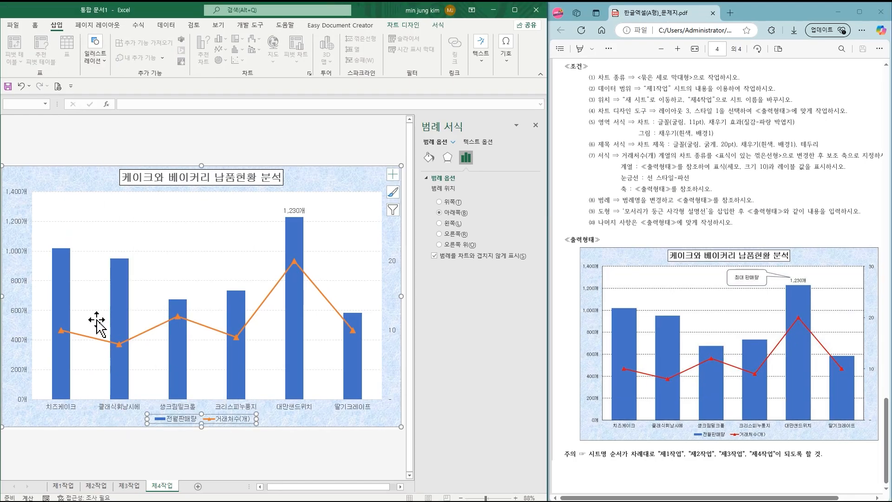
pyautogui.click(95, 57)
pyautogui.click(113, 90)
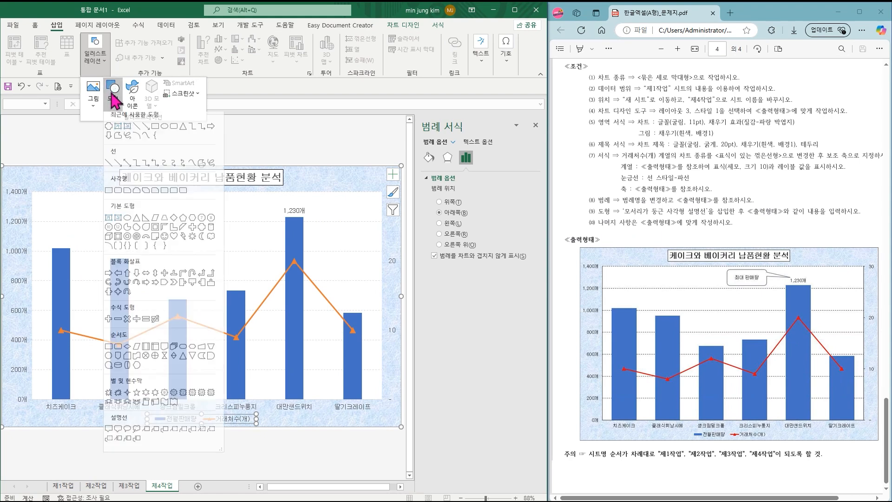
pyautogui.click(118, 434)
pyautogui.moveTo(204, 196); pyautogui.dragTo(263, 215)
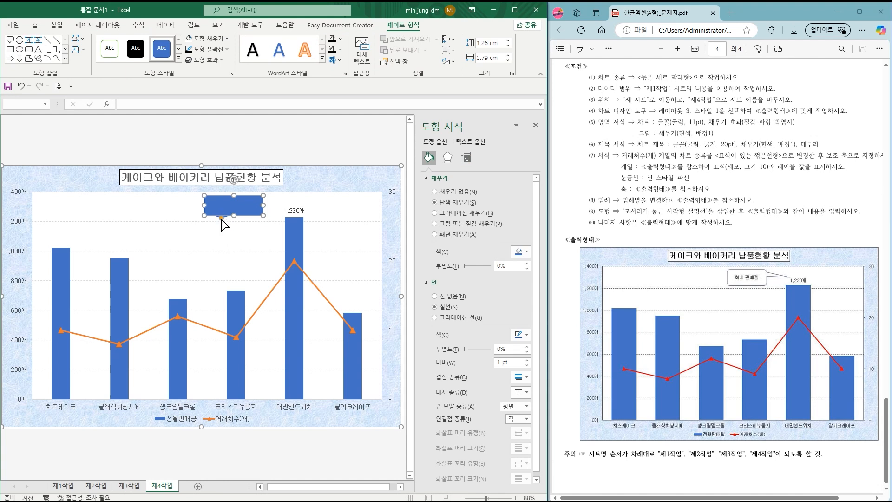
pyautogui.moveTo(222, 219); pyautogui.dragTo(283, 206)
# Step: Set the callout's font to 굴림 and fill the shape with the white background theme colour
pyautogui.click(41, 26)
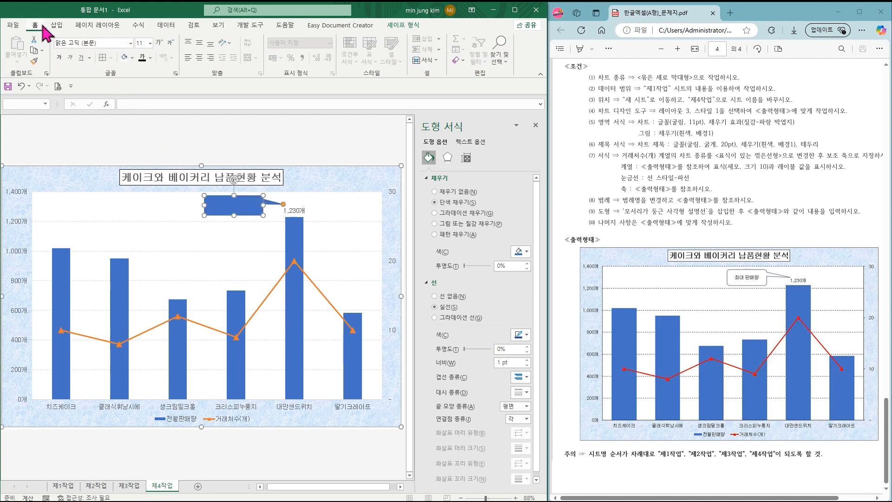
pyautogui.click(131, 43)
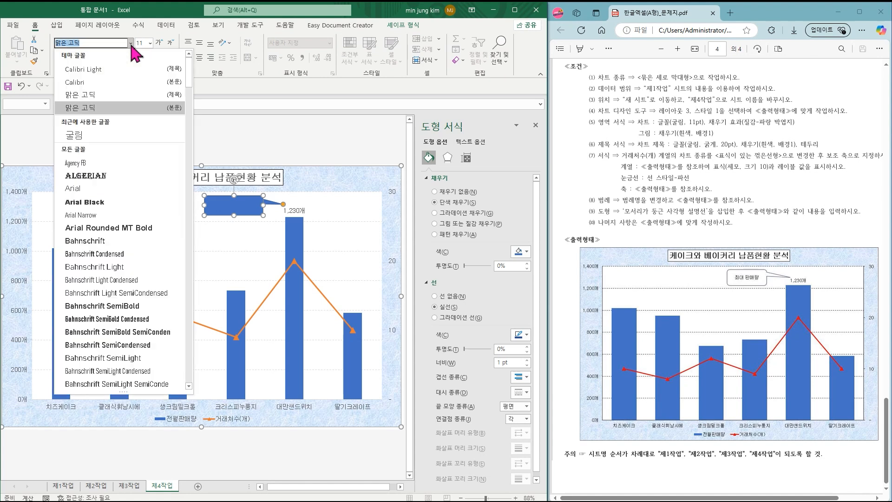
pyautogui.click(119, 136)
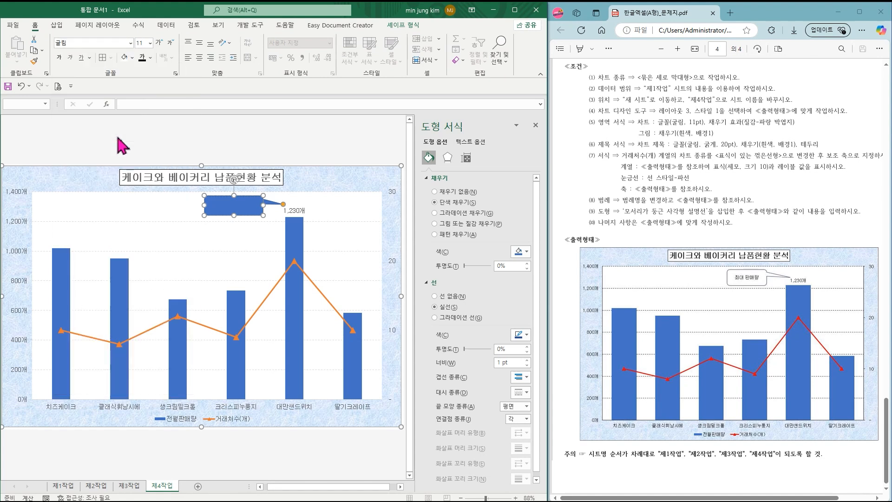
pyautogui.click(132, 58)
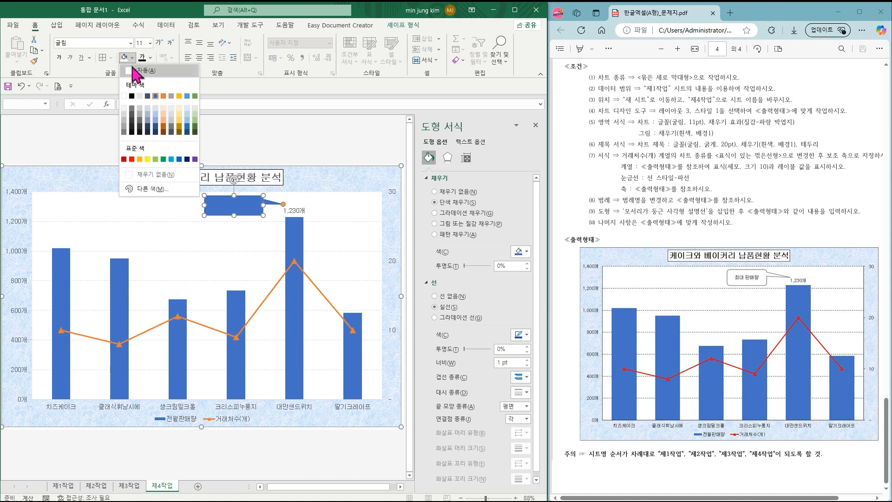
pyautogui.click(124, 96)
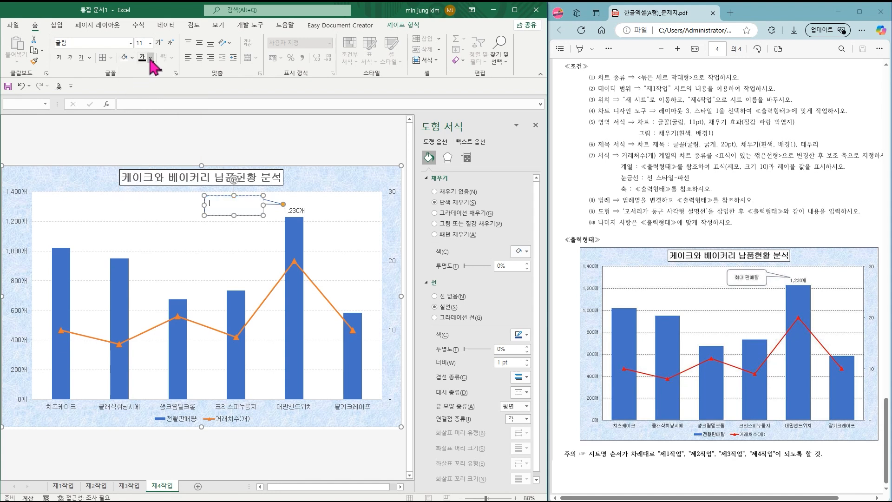
# Step: Set the callout's font colour to automatic black and centre its text both vertically and horizontally
pyautogui.click(150, 58)
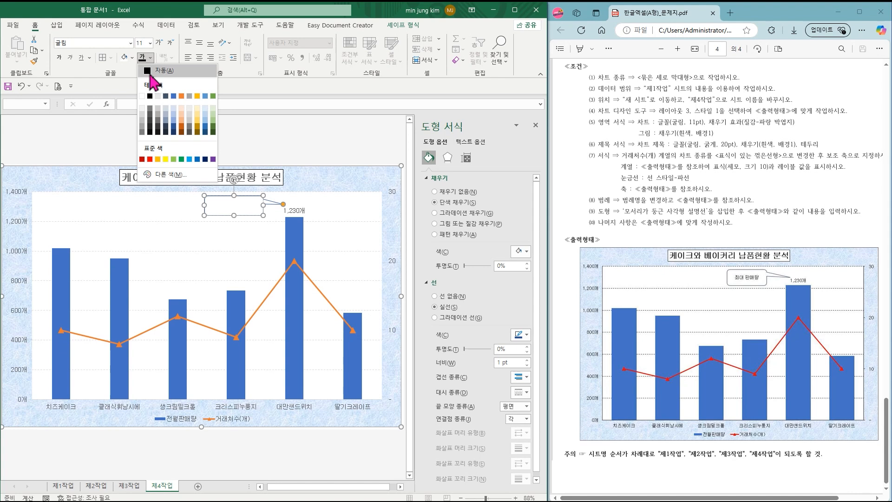
pyautogui.click(150, 73)
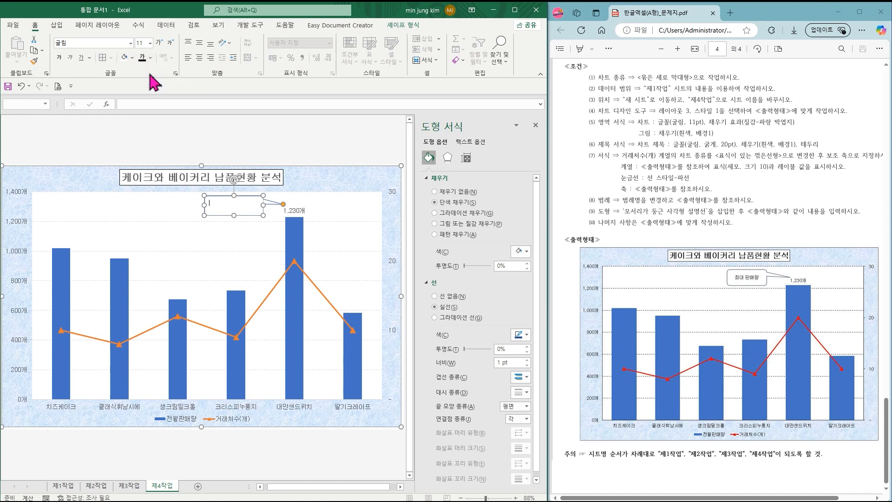
pyautogui.click(199, 43)
pyautogui.click(199, 59)
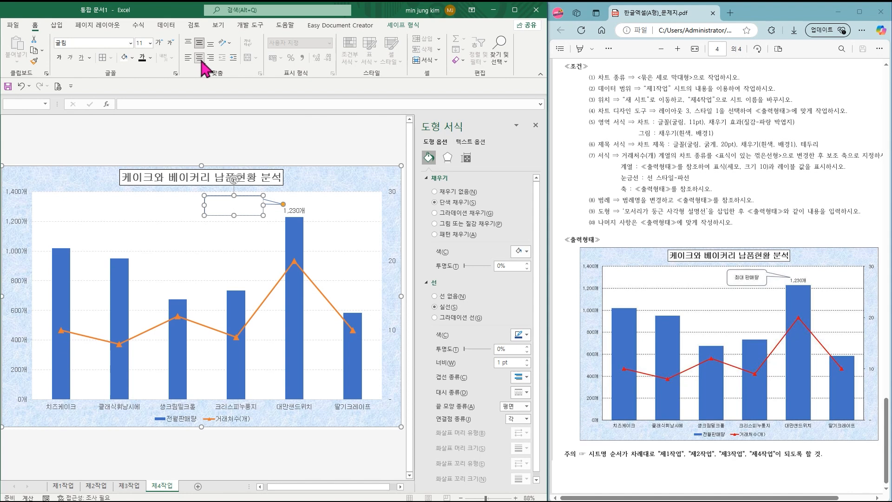
# Step: Enter the text 최대 판매량 in the rounded-rectangle callout and keep the shape selected
pyautogui.write('최대 판매량')
pyautogui.click(273, 237)
pyautogui.click(262, 214)
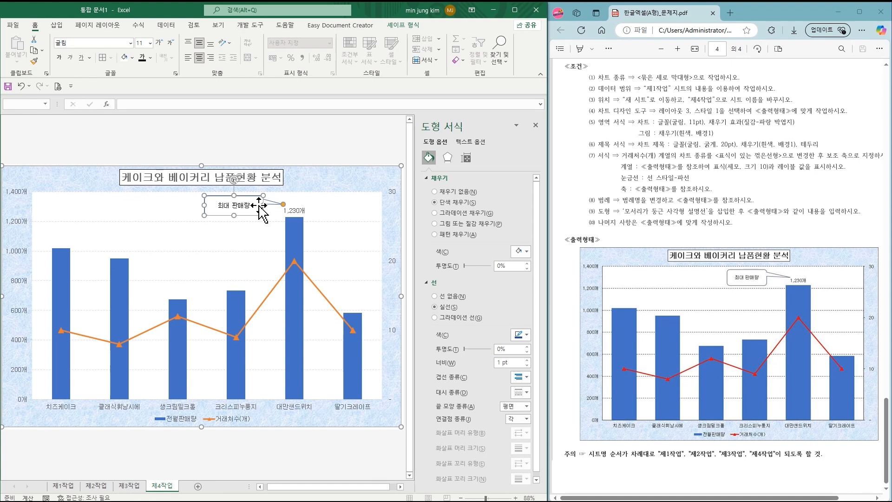
pyautogui.click(396, 27)
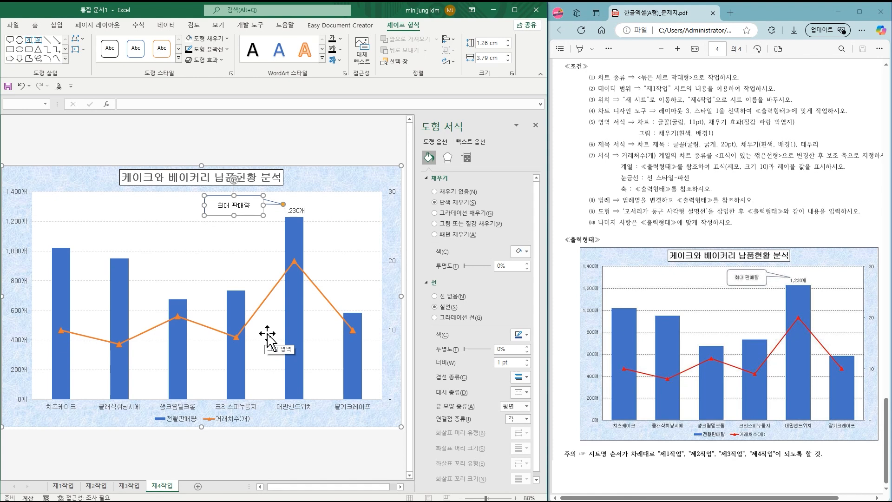
# Step: Review the 제1작업, 제2작업, 제3작업 and 제4작업 sheets in order, clearing the range selection on 제1작업
pyautogui.moveTo(67, 490)
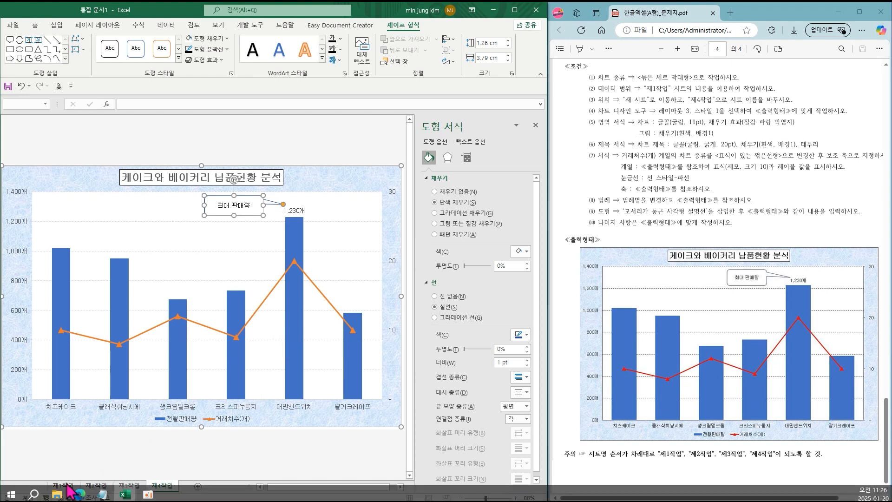
pyautogui.click(70, 460)
pyautogui.click(64, 486)
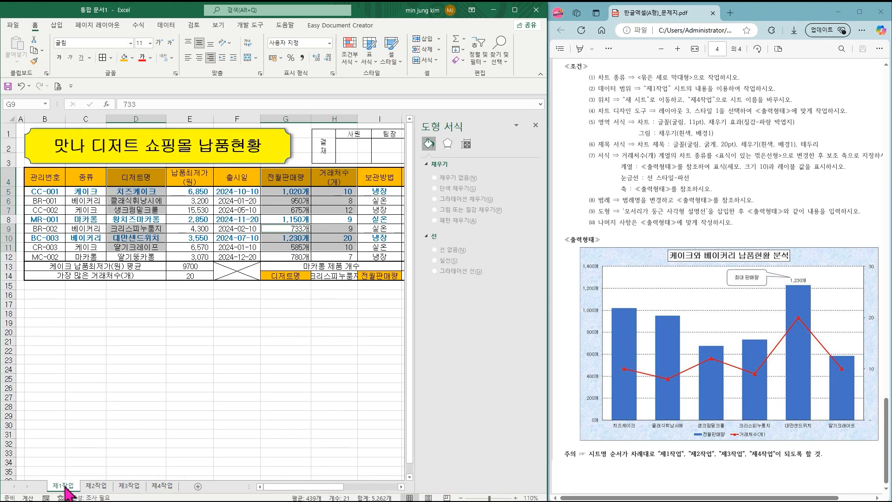
pyautogui.click(97, 442)
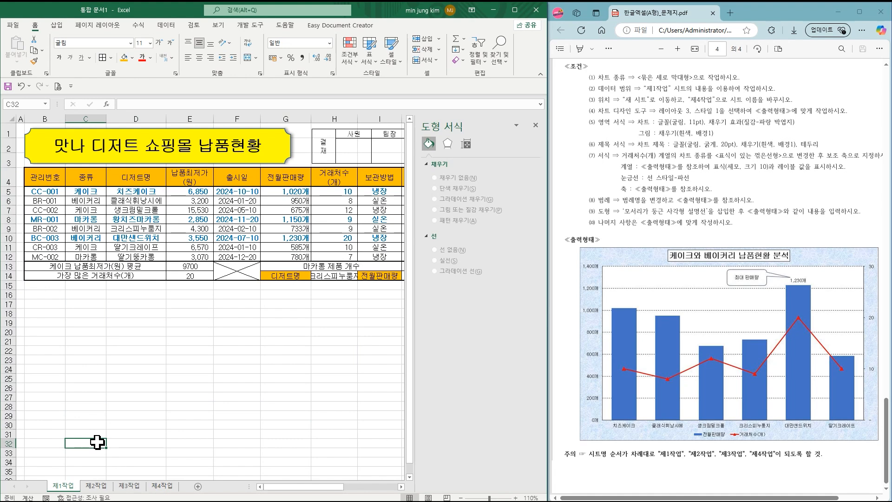
pyautogui.click(99, 486)
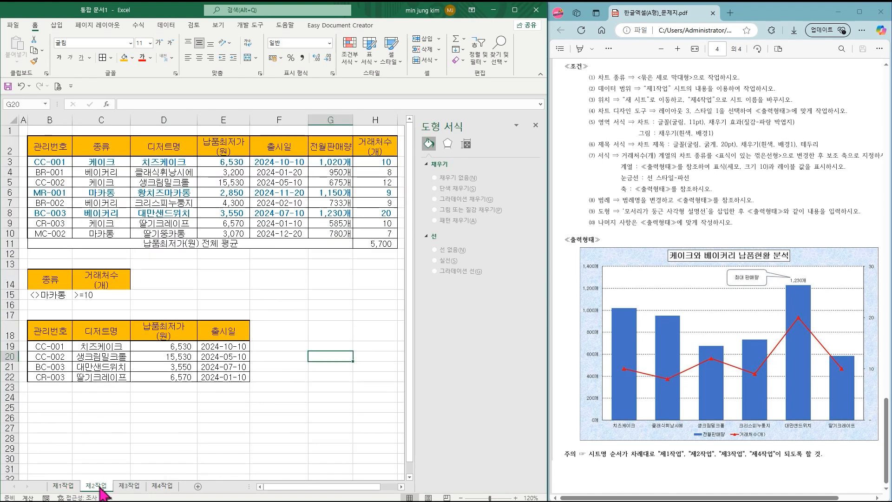
pyautogui.click(126, 487)
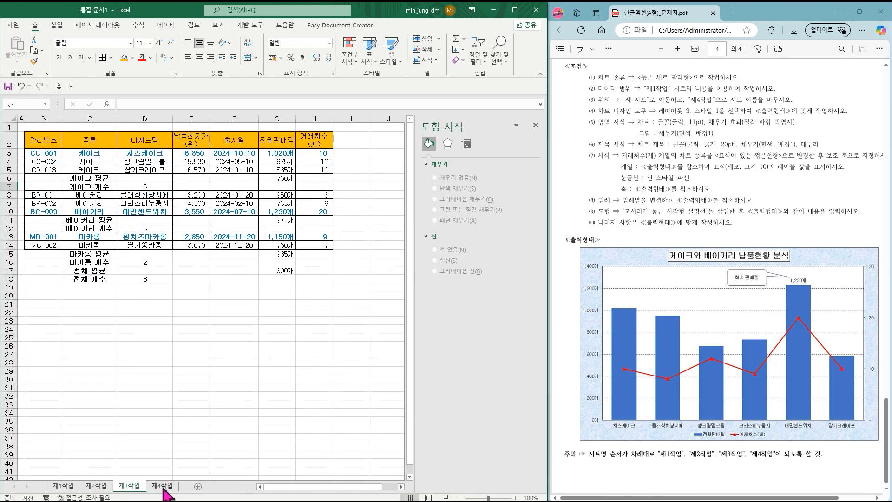
pyautogui.click(162, 486)
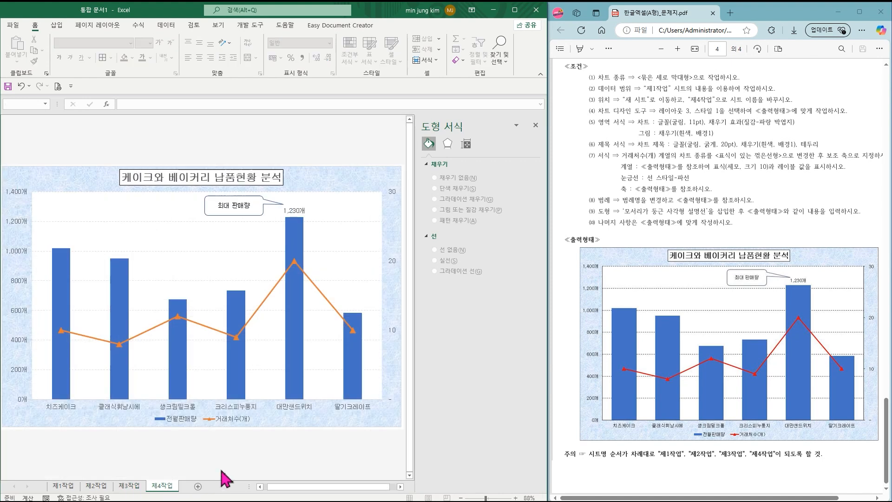